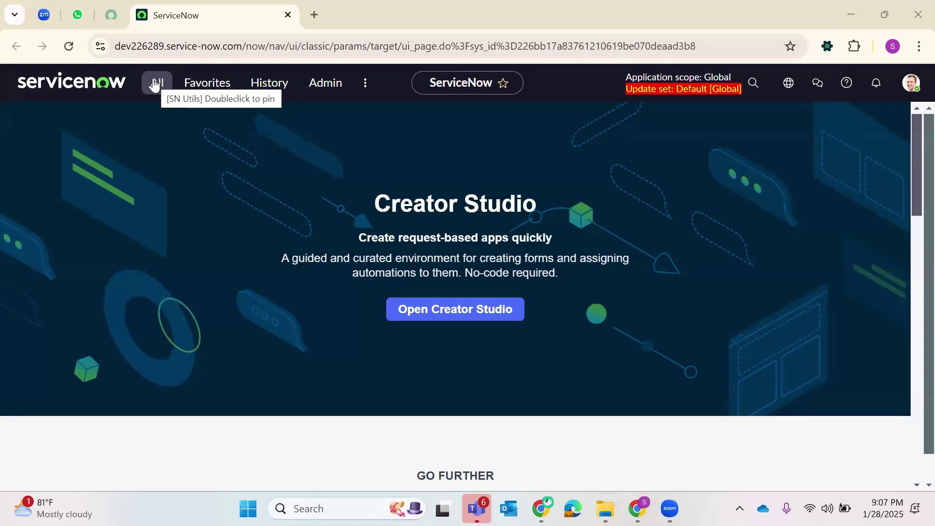
- Load the instance's Service Portal (base URL plus 'sp') in a new browser tab
left_click_drag(246, 47, 113, 41)
right_click(181, 50)
left_click(230, 183)
left_click(313, 16)
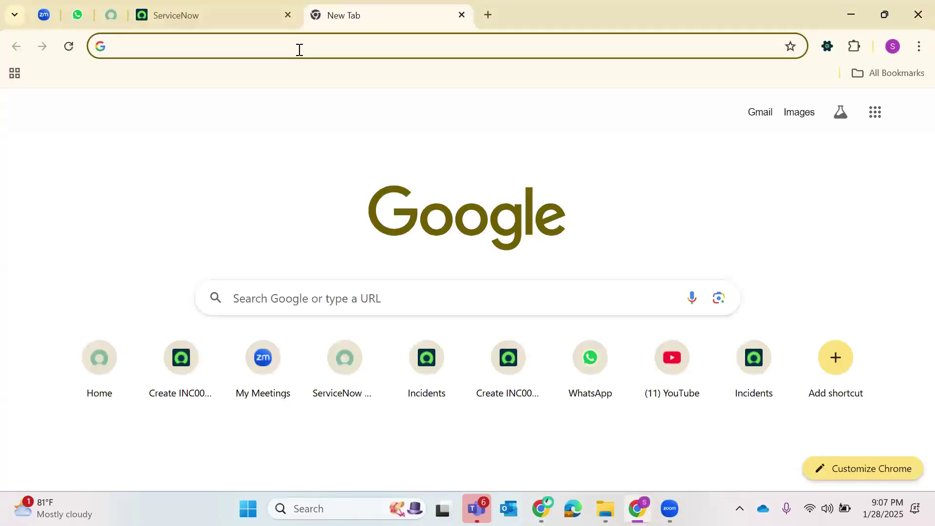
key("ctrl+v")
type("sp")
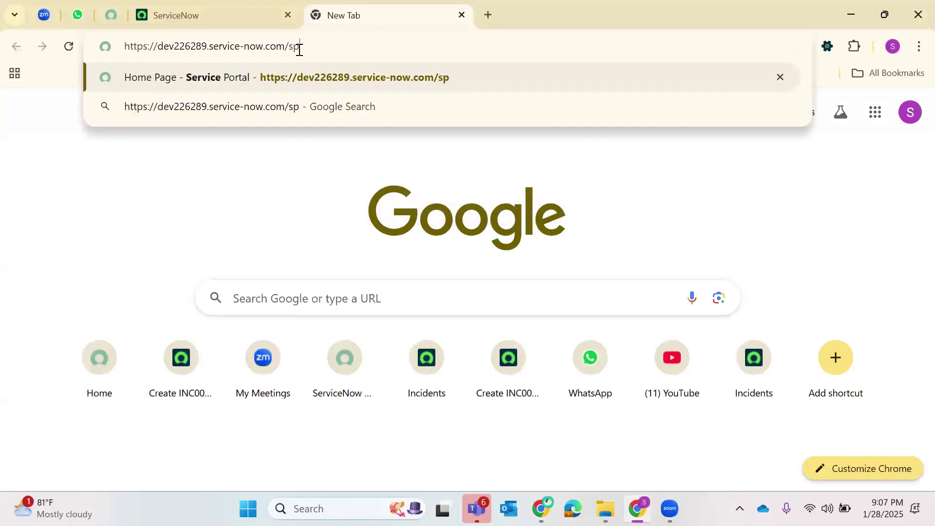
key("Return")
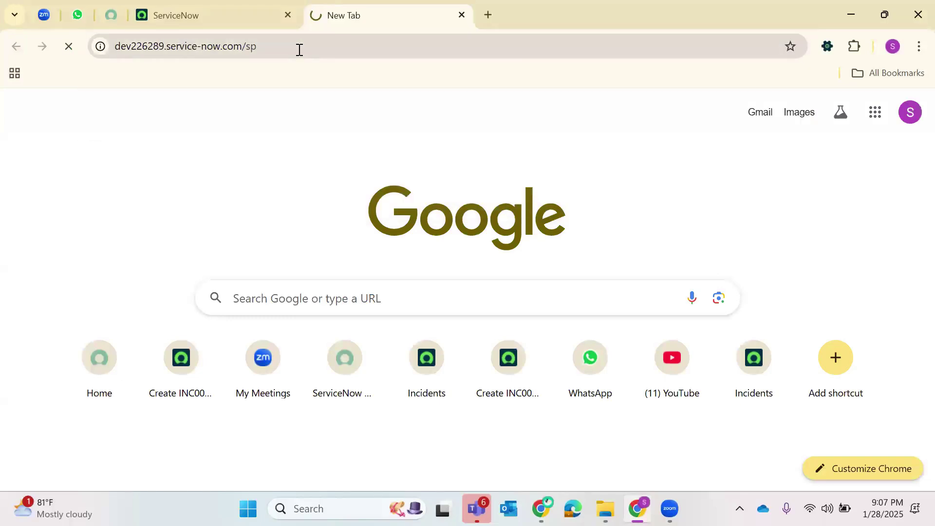
- Compare the main tab with the portal tab and check the 'sp' address suffix
key("ctrl+shift+Tab")
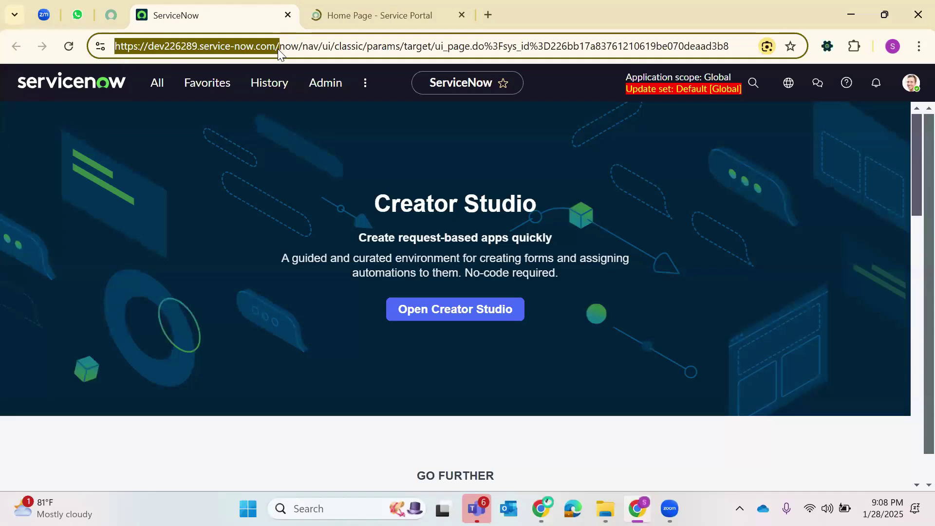
key("ctrl+Tab")
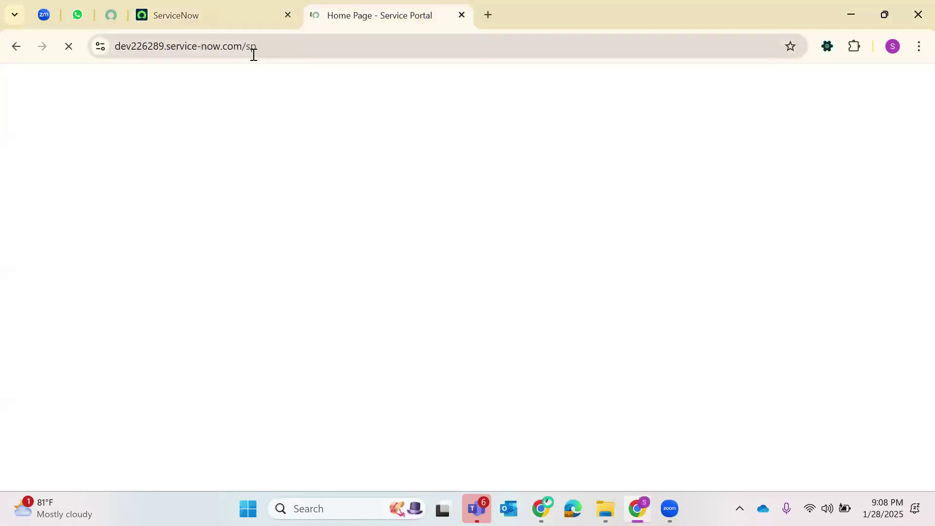
double_click(273, 46)
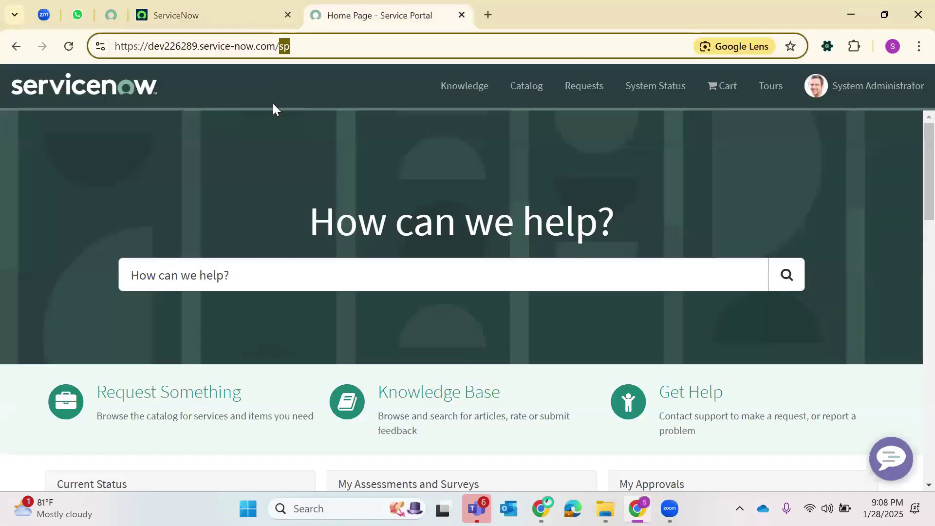
left_click(273, 104)
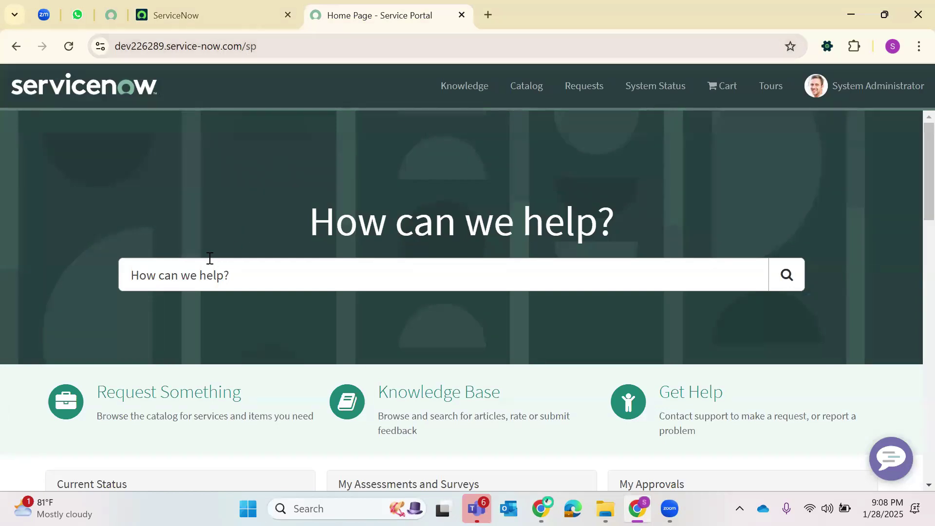
- Search the portal for 'create Incident' and open the Create Incident catalog item
left_click(219, 270)
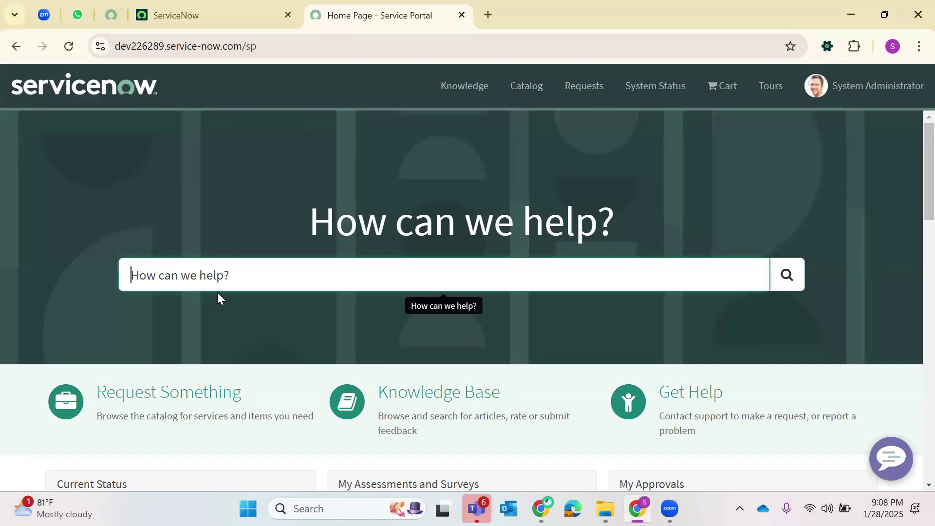
type("creat")
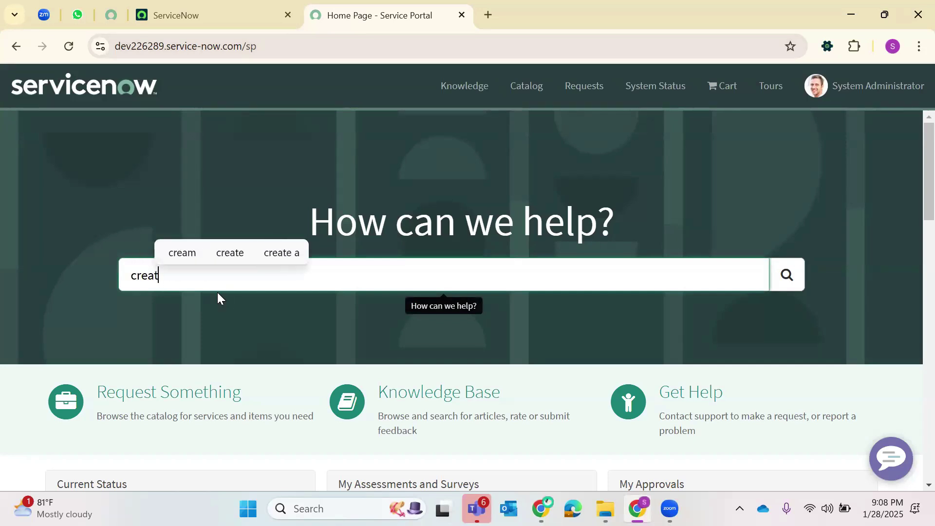
type("e Incident")
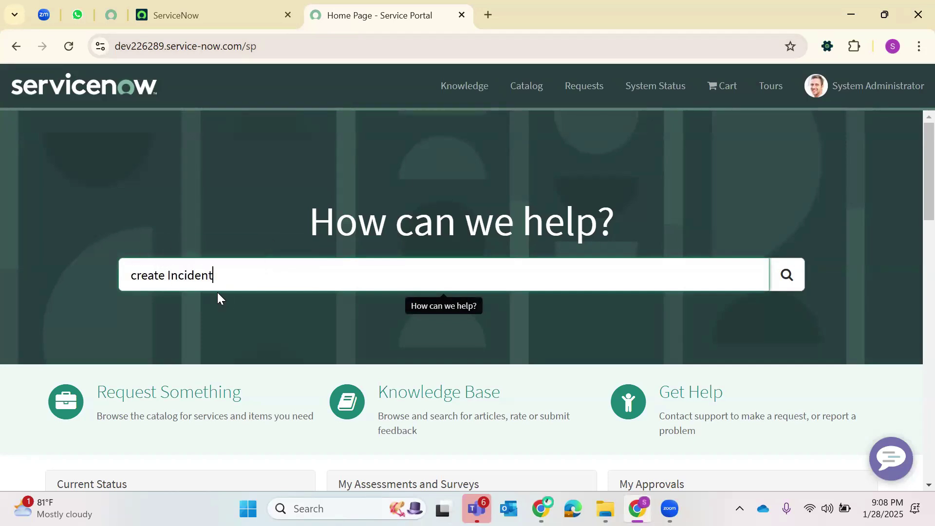
key("Return")
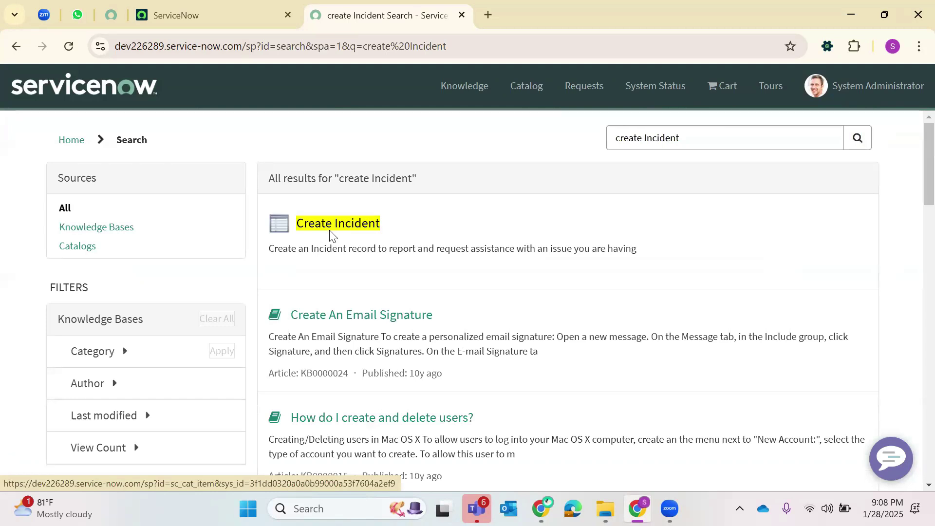
left_click(330, 236)
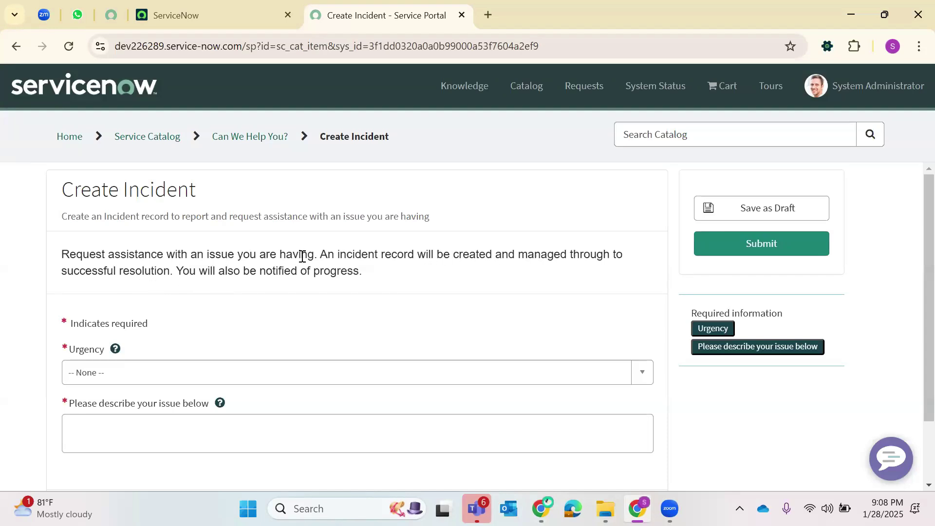
- Submit the form with urgency 1 - High and description 'Unable access the Prod Instance'
scroll(302, 256, "down", 1)
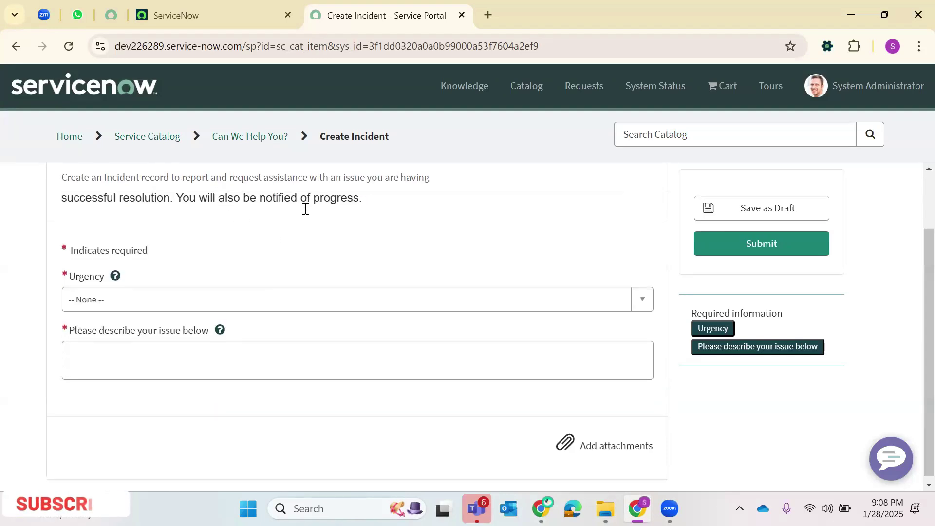
left_click(163, 300)
left_click(78, 366)
left_click(110, 357)
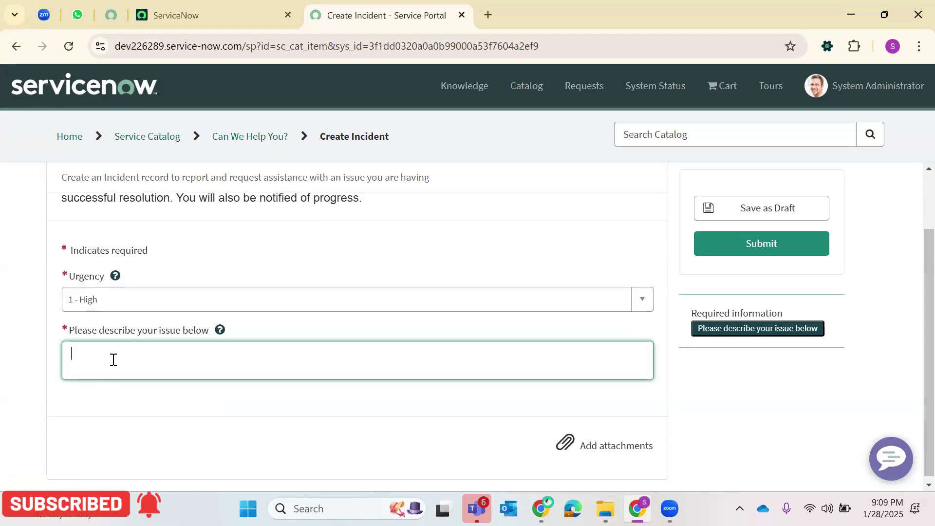
type("Uanble a")
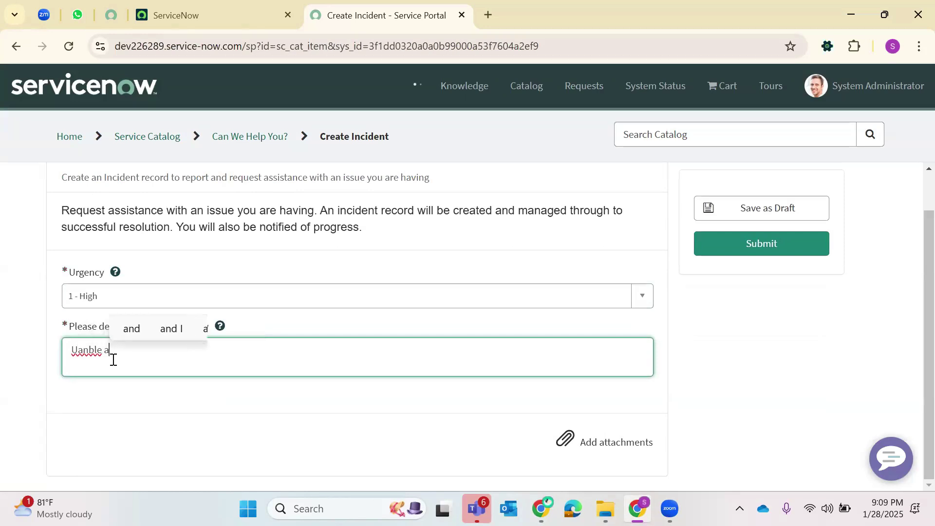
key("BackSpace")
key("BackSpace")
key("BackSpace")
type("nab")
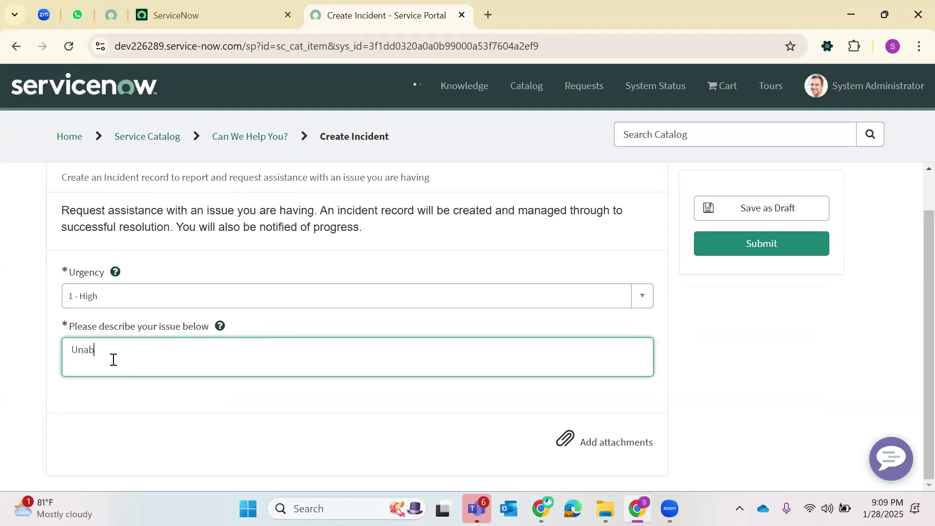
type("le access th")
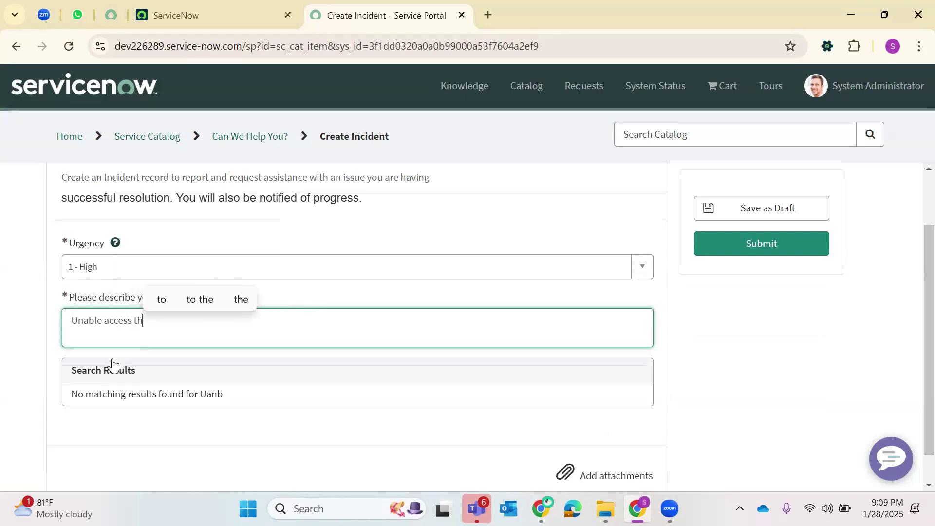
type("e Prod")
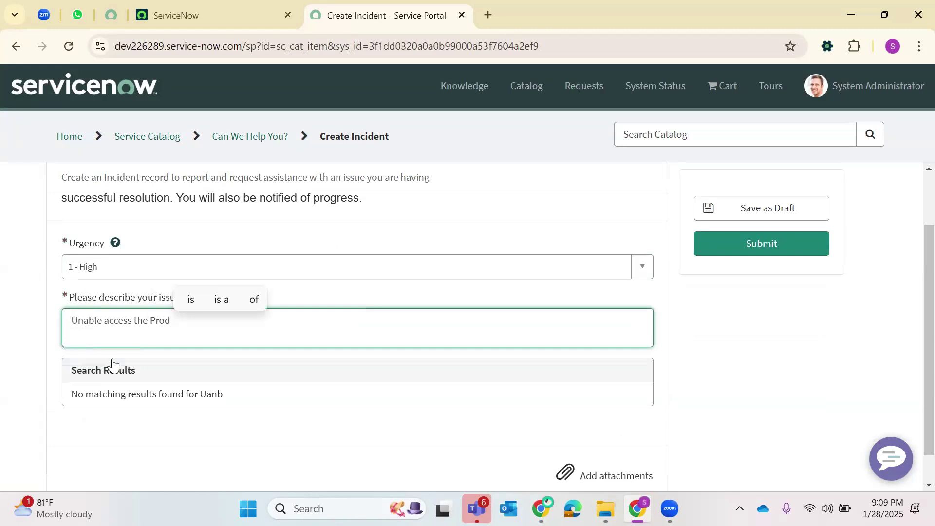
type(" Instance")
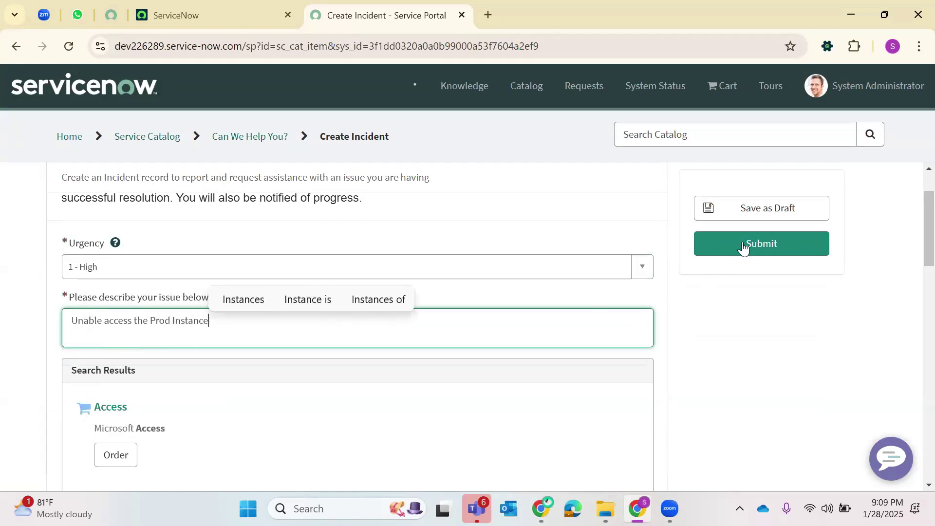
left_click(724, 249)
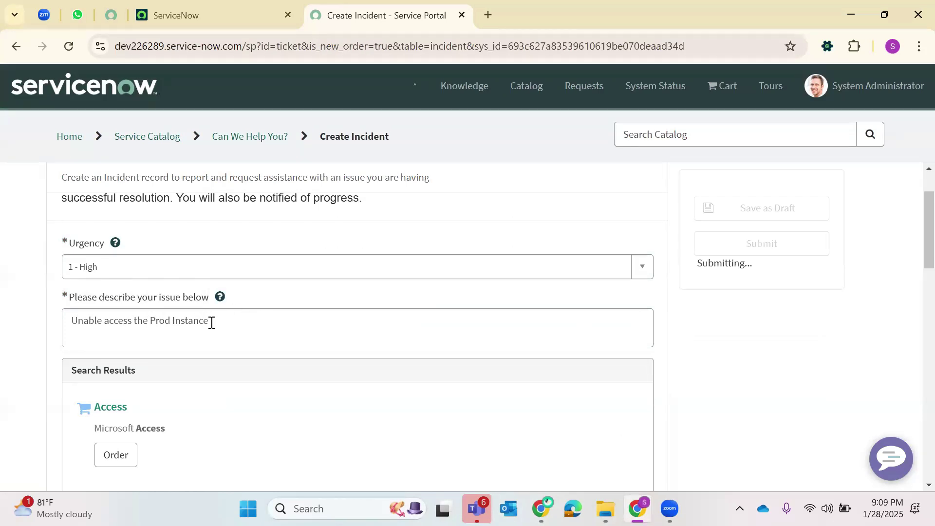
scroll(277, 282, "down", 3)
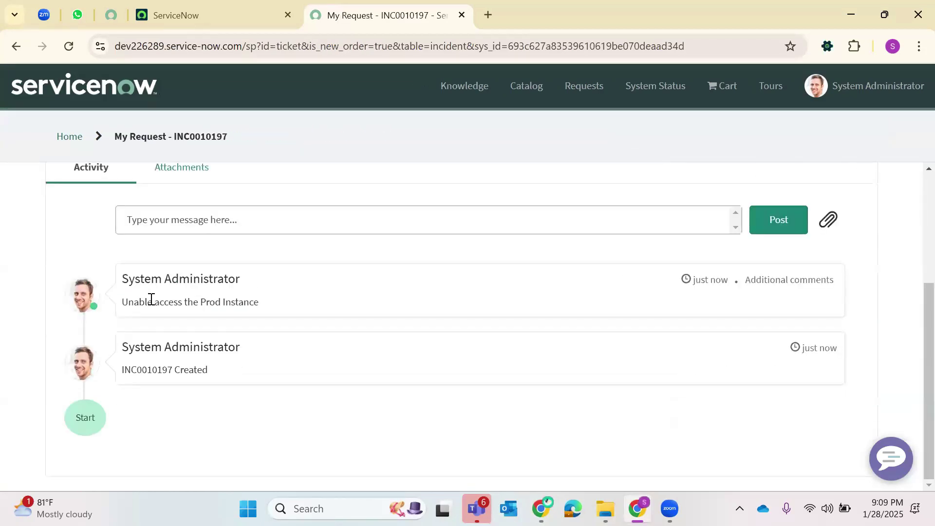
- Copy incident number INC0010197 and open its record through the main tab's global search
scroll(151, 328, "down", 1)
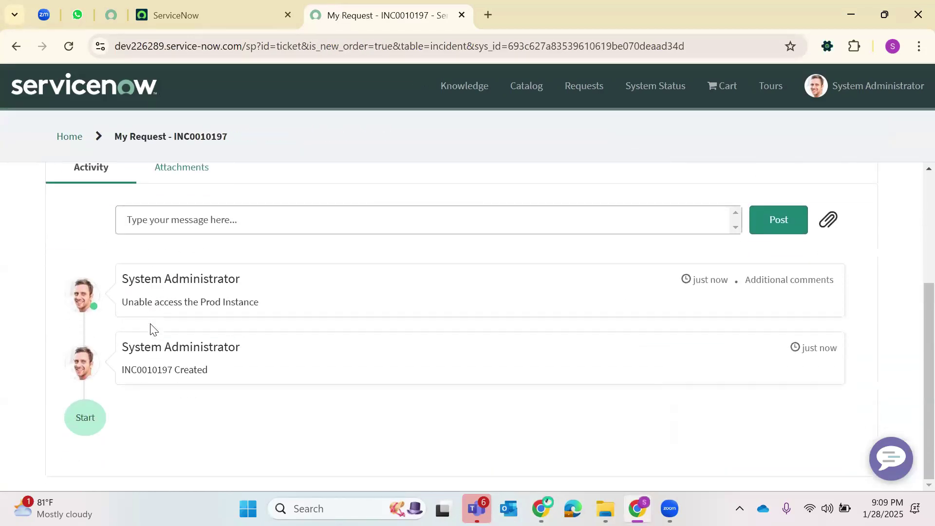
double_click(159, 371)
key("ctrl+c")
right_click(159, 372)
left_click(208, 4)
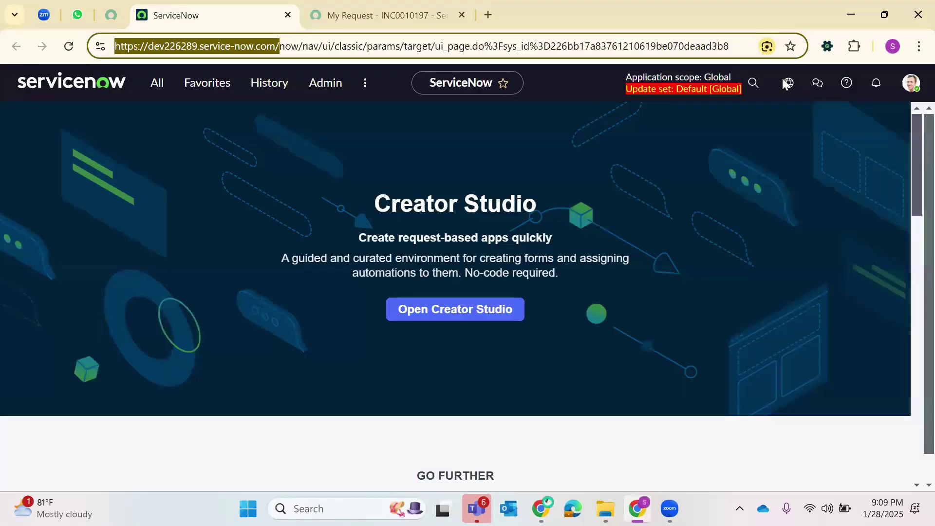
left_click(753, 83)
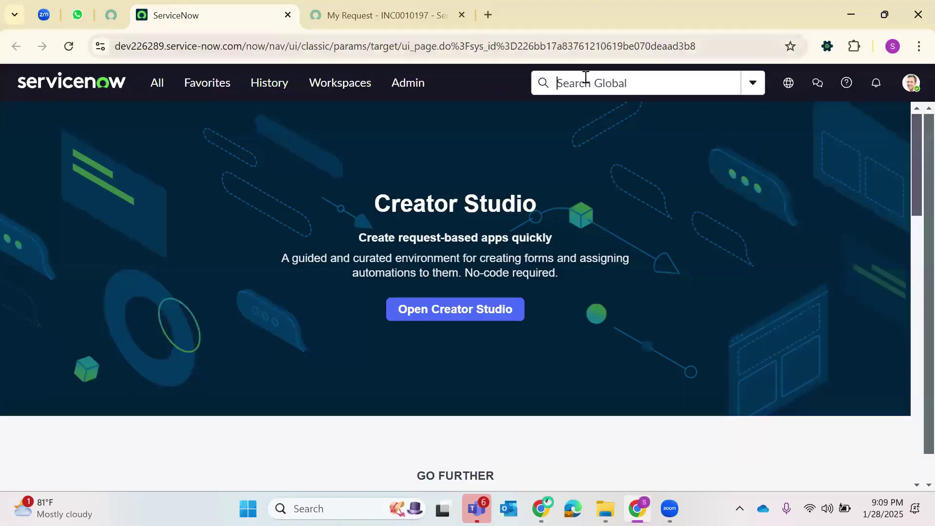
right_click(582, 83)
left_click(626, 234)
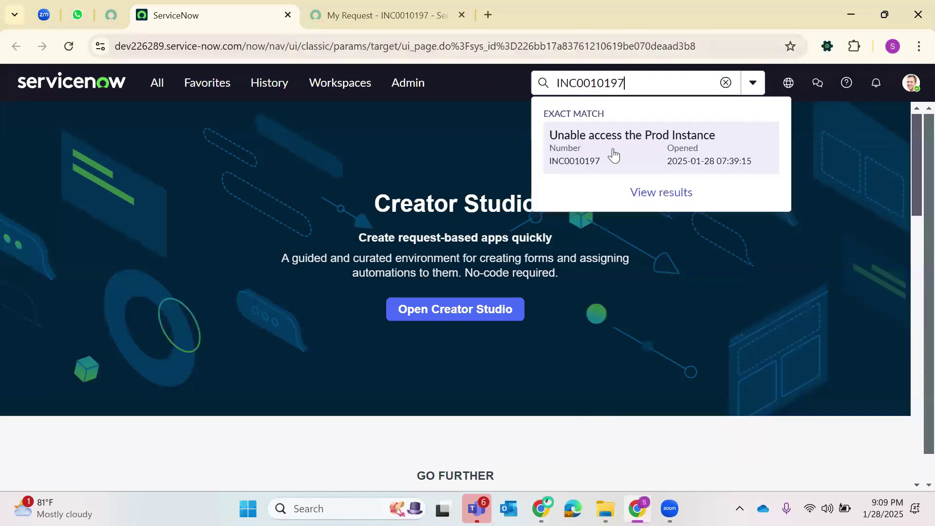
left_click(614, 154)
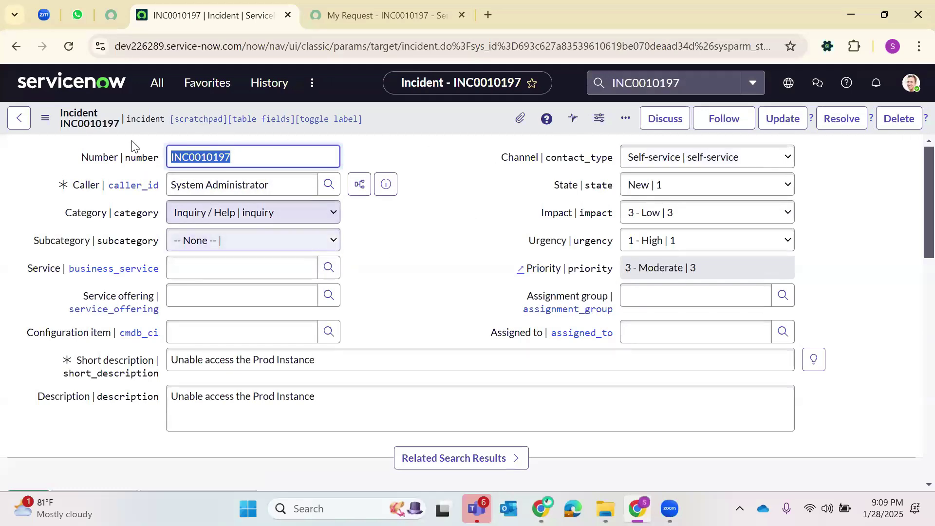
- Choose the Self Service view from the INC0010197 form's context menu
left_click(52, 125)
mouse_move(83, 428)
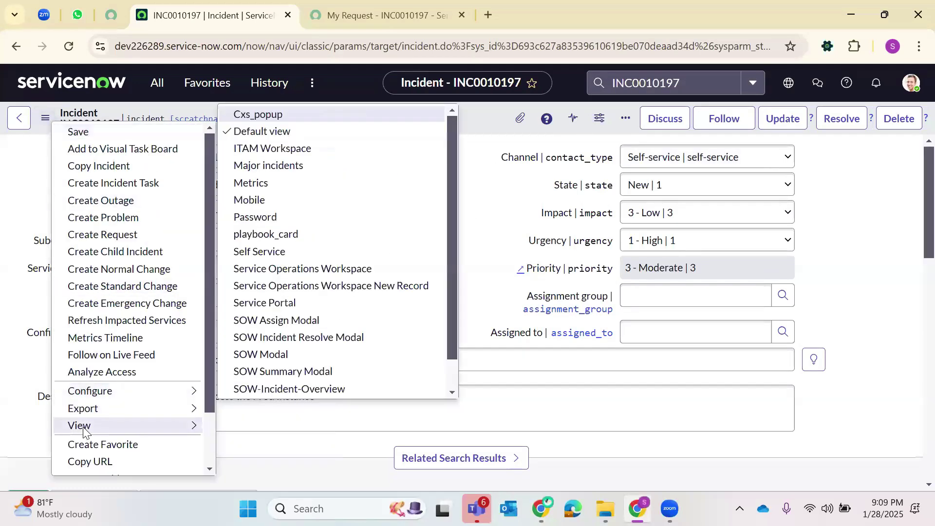
key("Down")
key("Down")
key("Down")
key("Down")
key("Down")
key("Down")
key("Down")
key("Down")
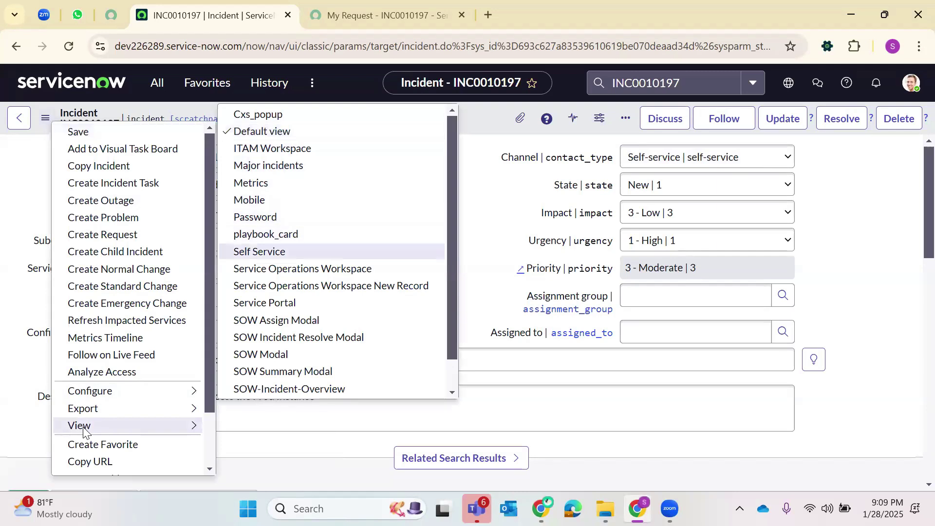
key("Escape")
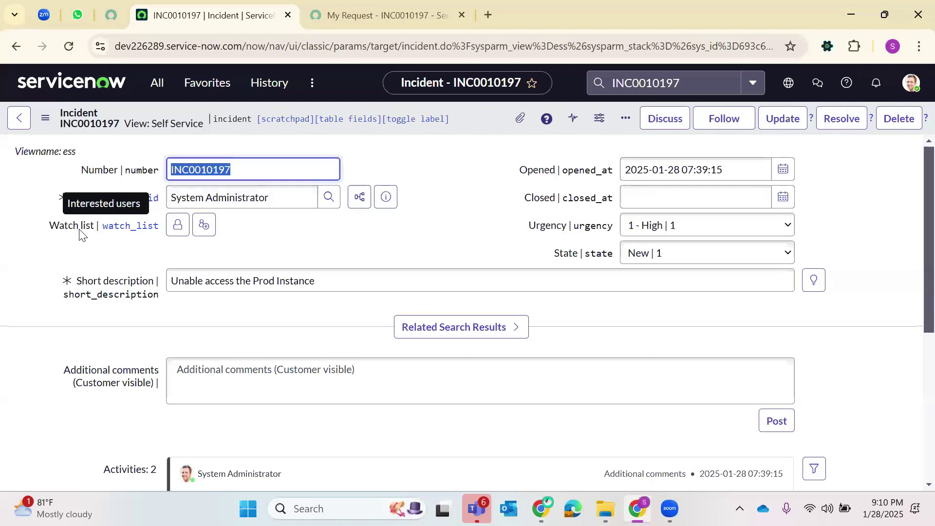
- Review the incident's Caller, number, Opened date and short description values
left_click(242, 202)
triple_click(242, 201)
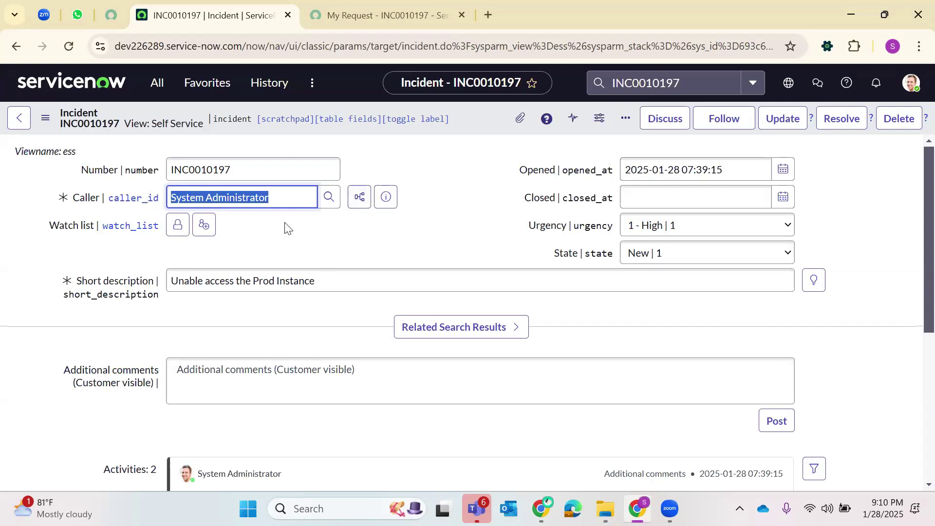
double_click(222, 170)
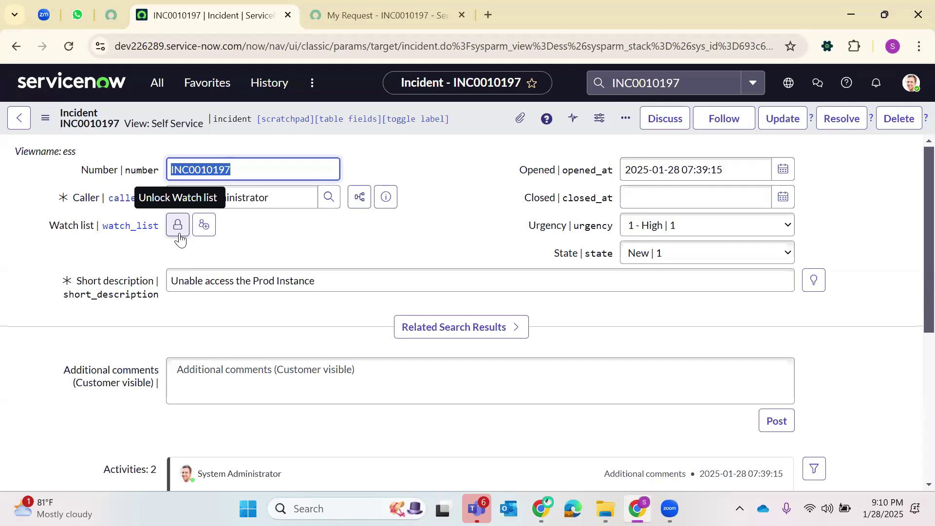
left_click(729, 180)
triple_click(730, 180)
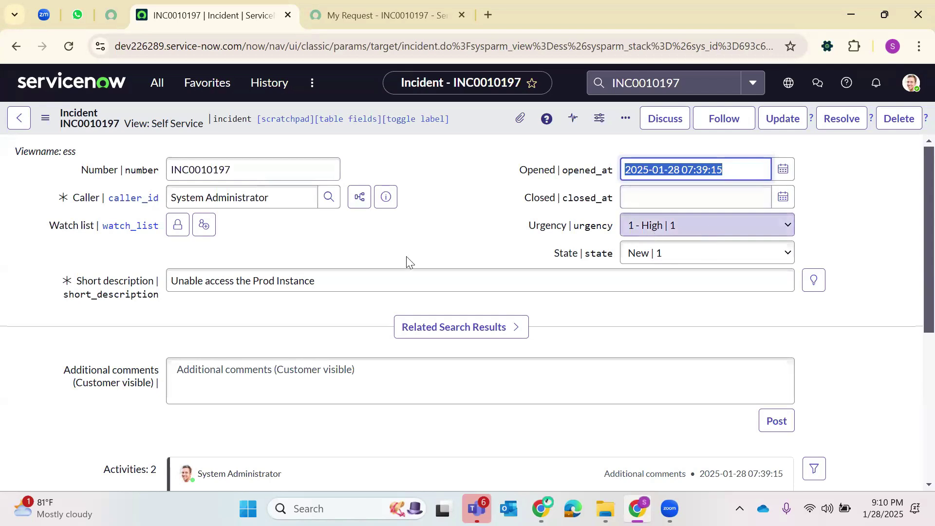
triple_click(252, 282)
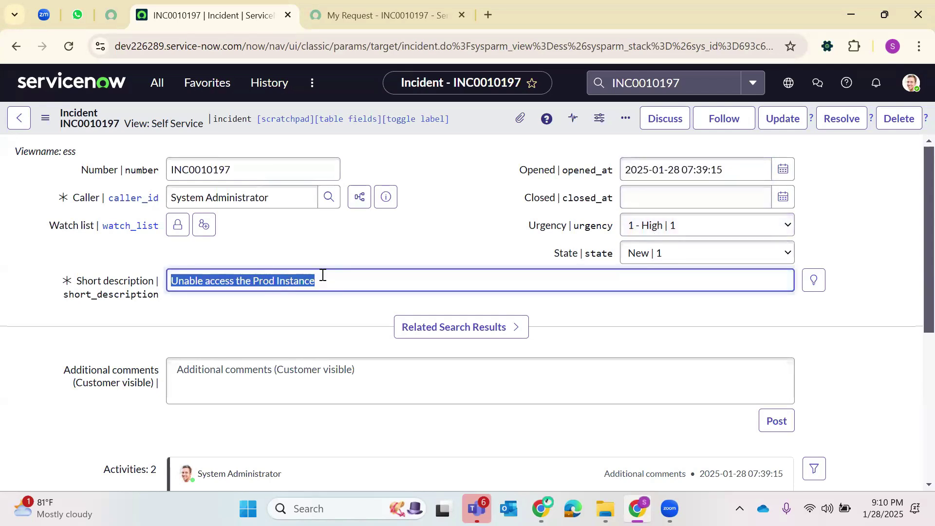
- Look over the classic incident form, then return to the ServiceNow home page
scroll(150, 285, "up", 3)
scroll(165, 312, "down", 3)
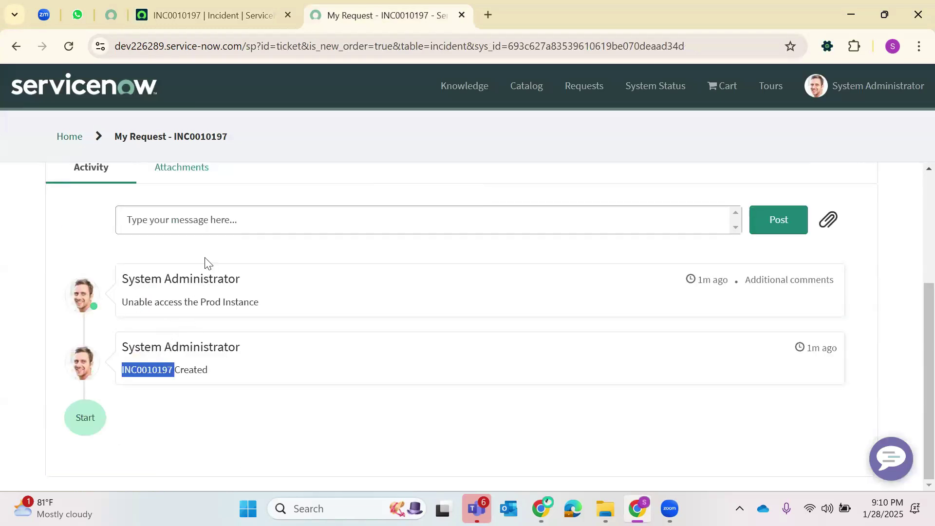
scroll(200, 282, "up", 3)
left_click(260, 15)
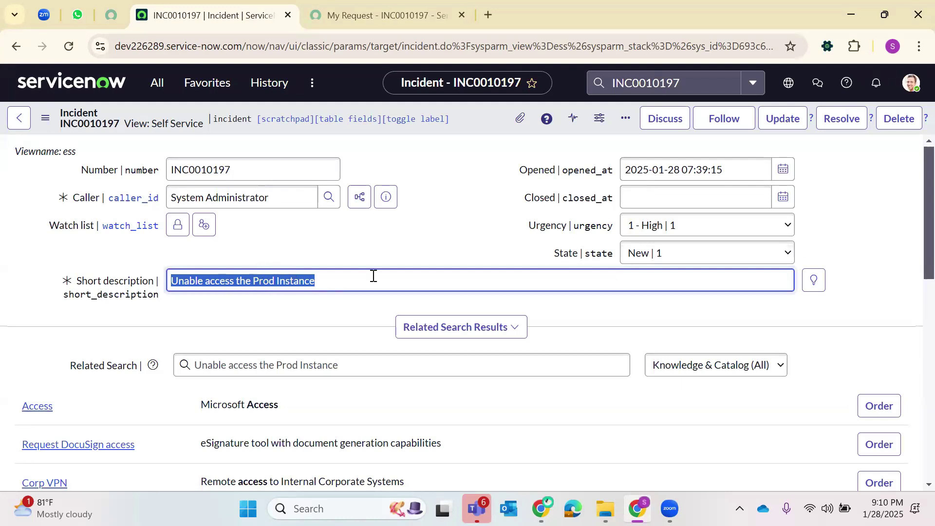
scroll(282, 261, "down", 10)
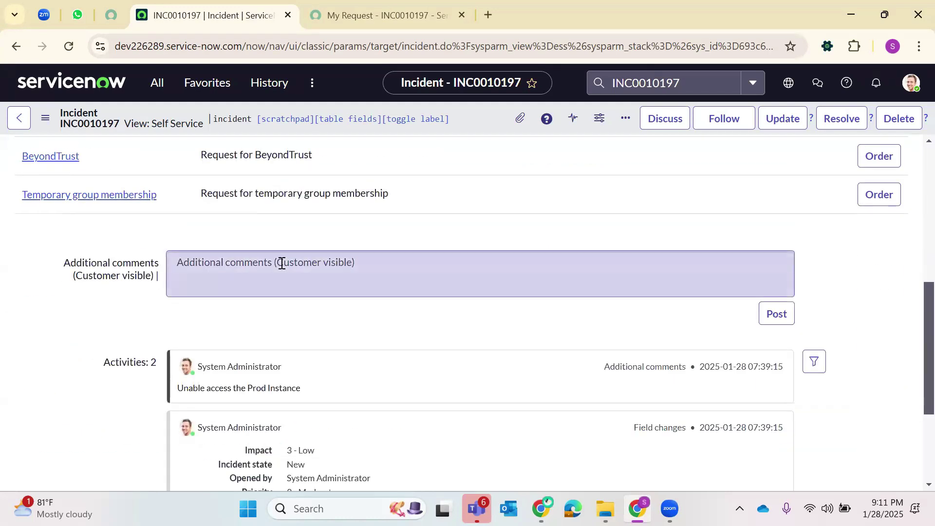
scroll(282, 263, "up", 10)
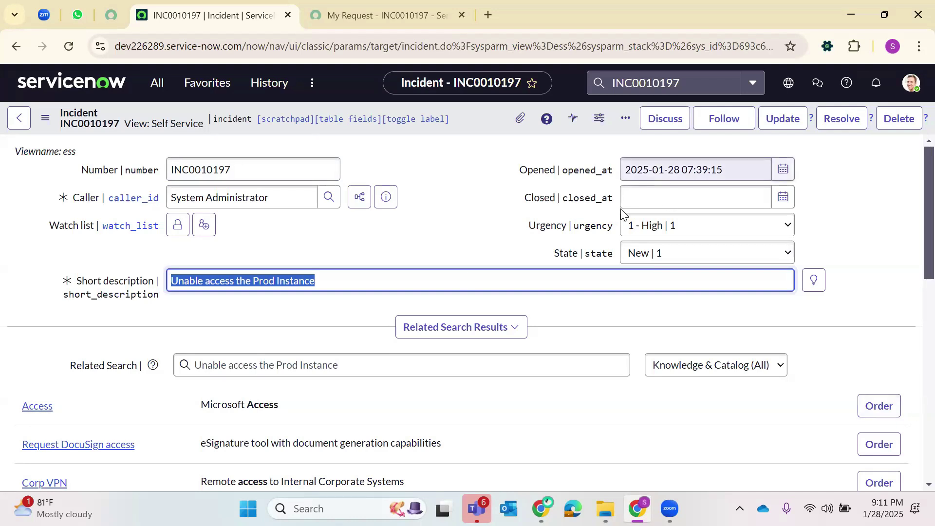
left_click(109, 97)
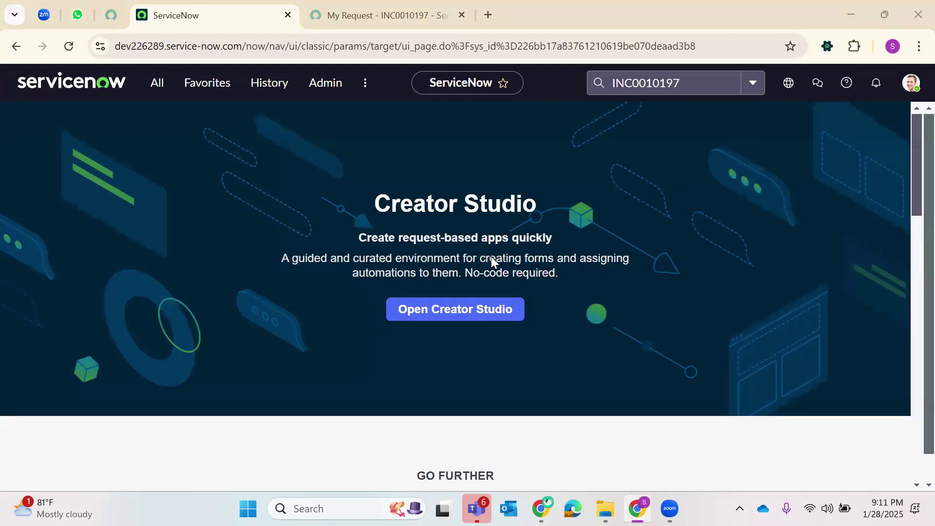
- Close My Request and open the Roles module in its own new tab
left_click(420, 7)
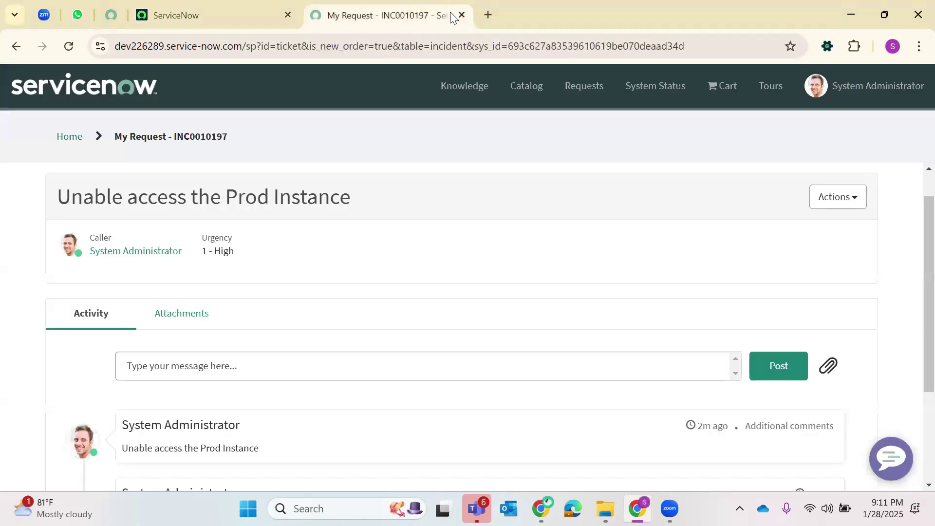
left_click(462, 15)
left_click(162, 90)
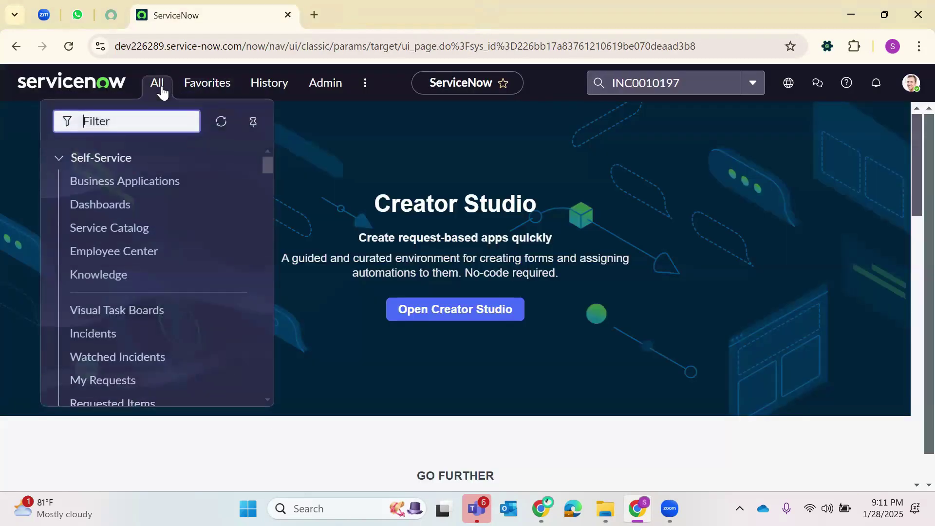
type("Roles")
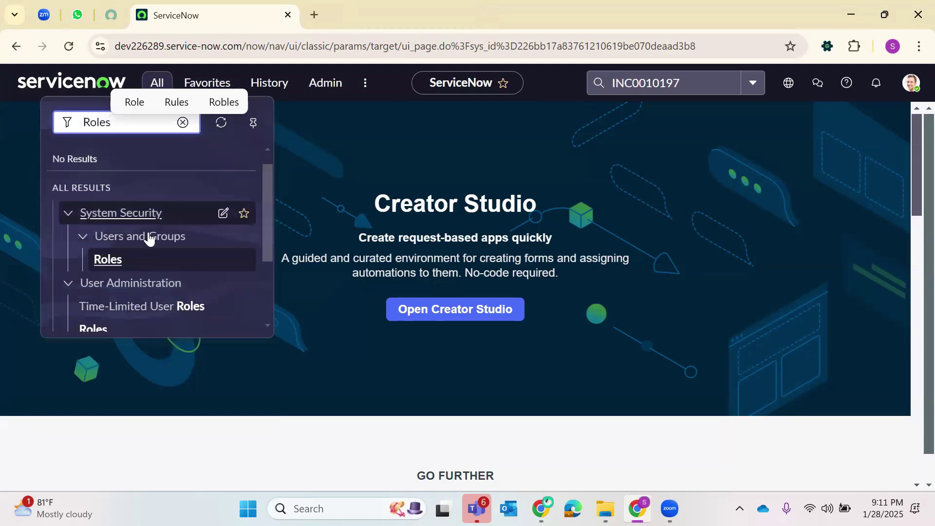
scroll(146, 236, "down", 3)
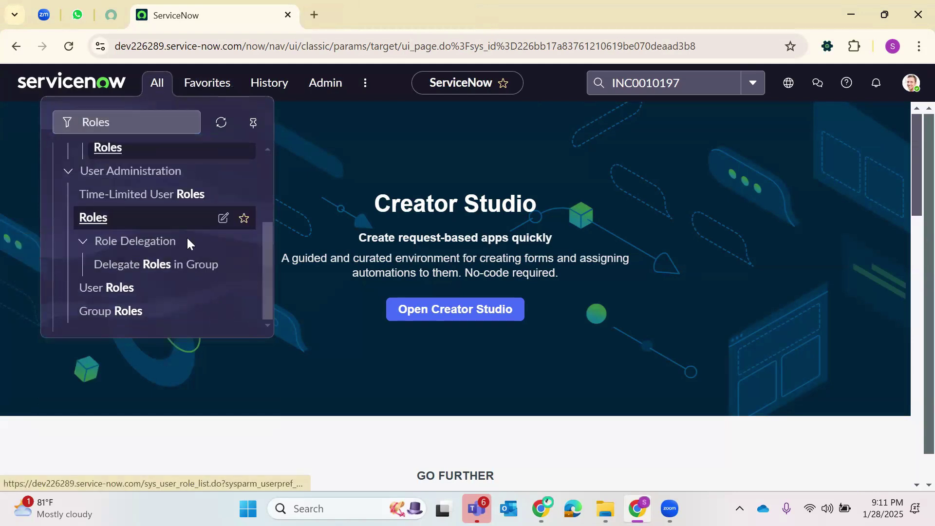
right_click(110, 219)
left_click(187, 236)
left_click(373, 13)
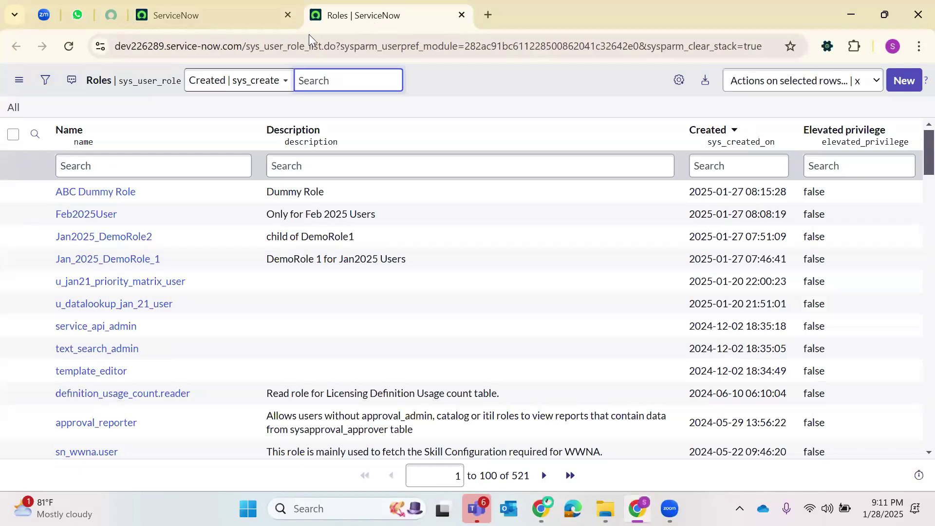
- Check the sys_user_role_list table name, then start a new role record
left_click(279, 45)
double_click(312, 48)
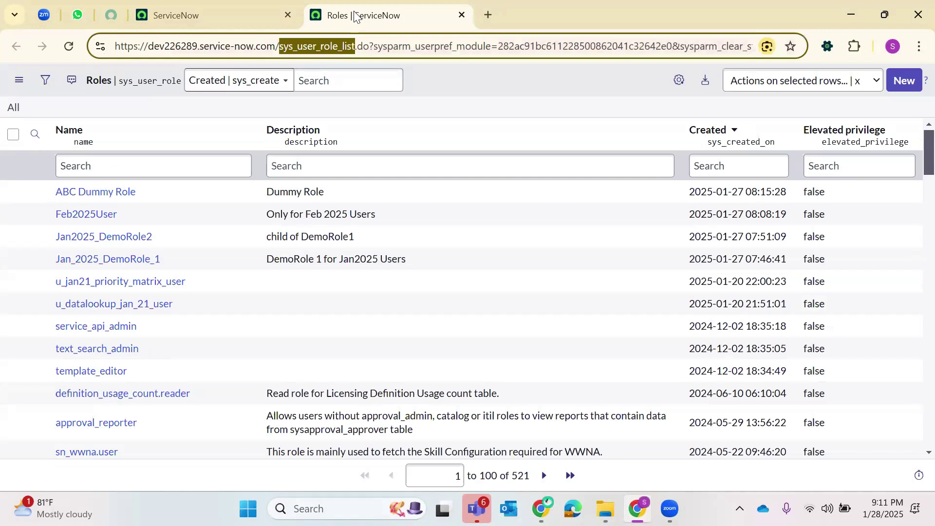
left_click(219, 14)
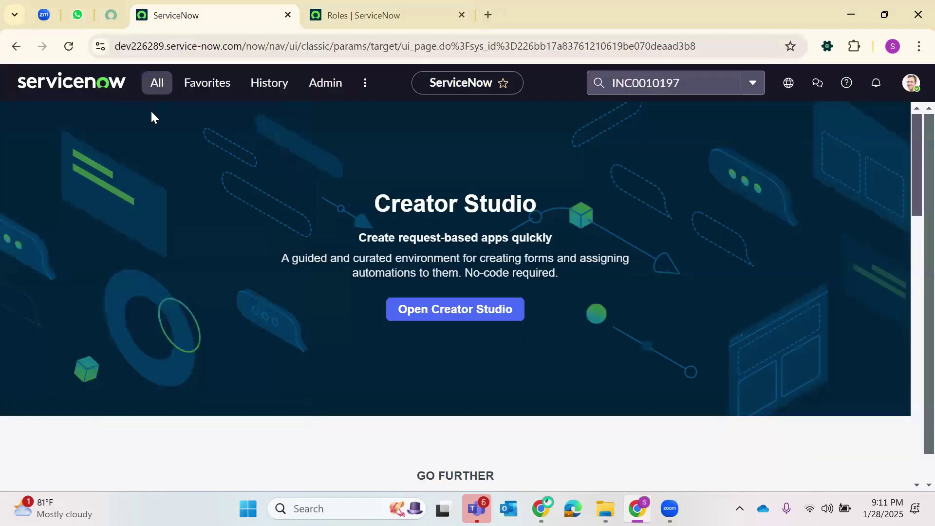
left_click(161, 95)
left_click(390, 12)
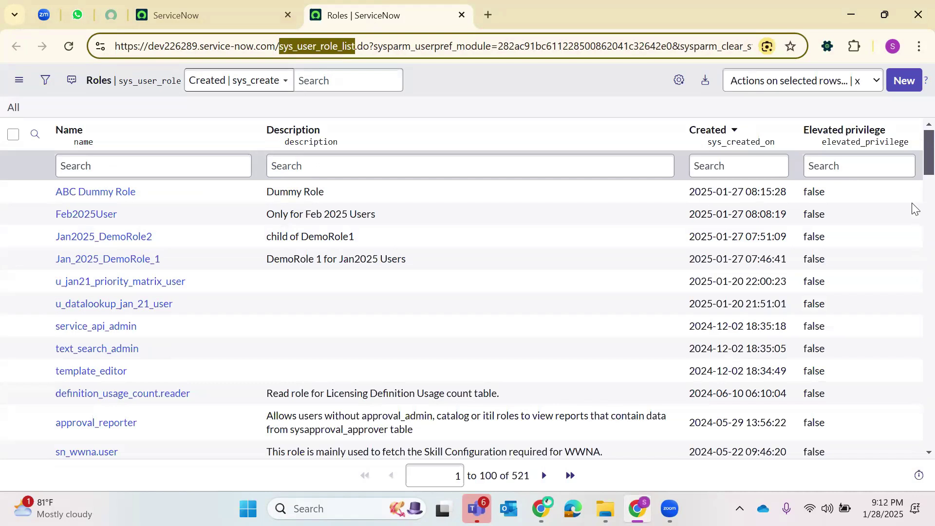
left_click(906, 83)
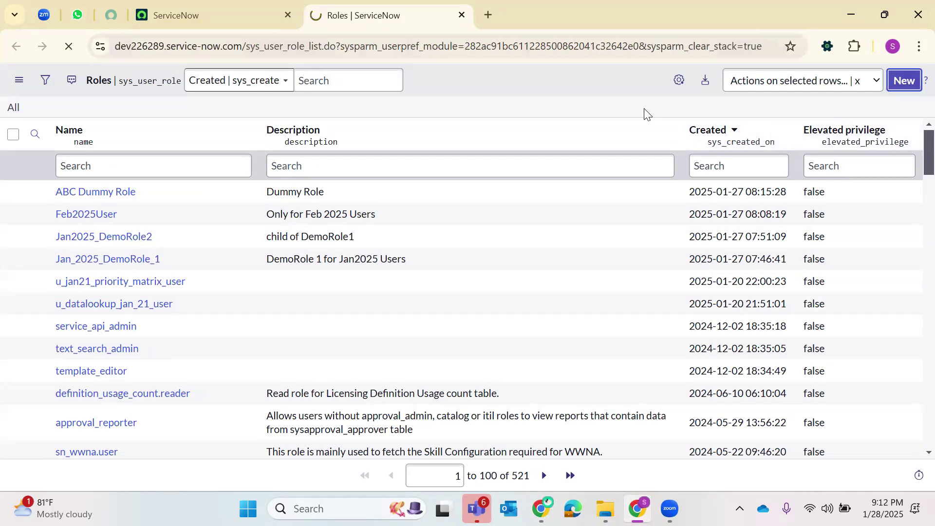
- Save a new role named Apple with the description 'test Role'
type("Apple")
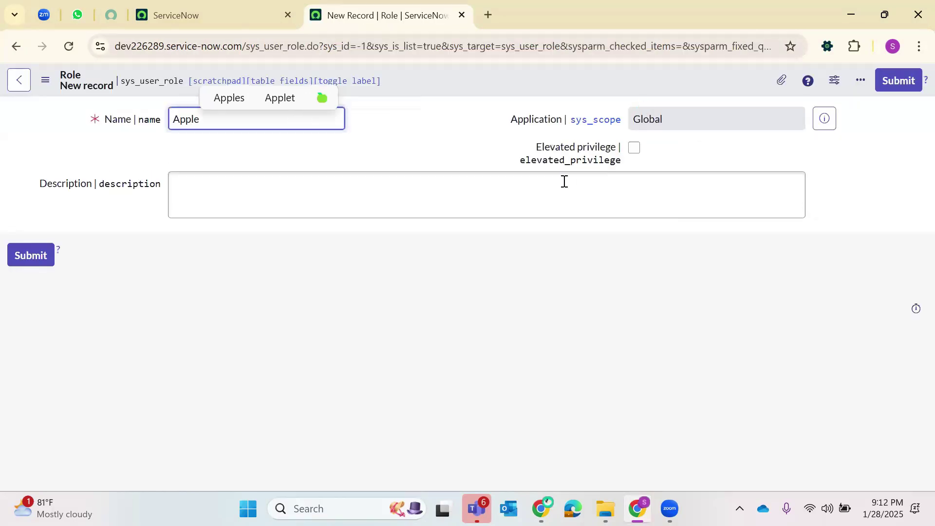
left_click(435, 180)
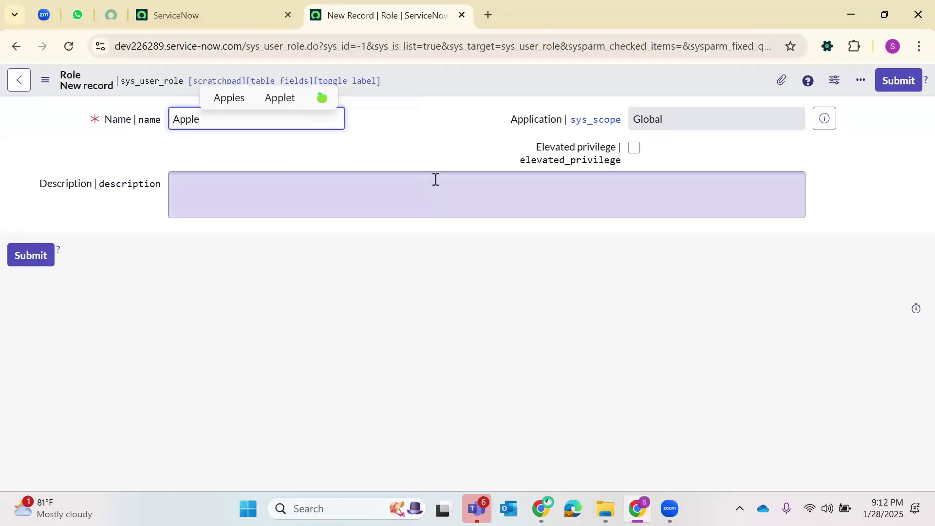
type("test Role")
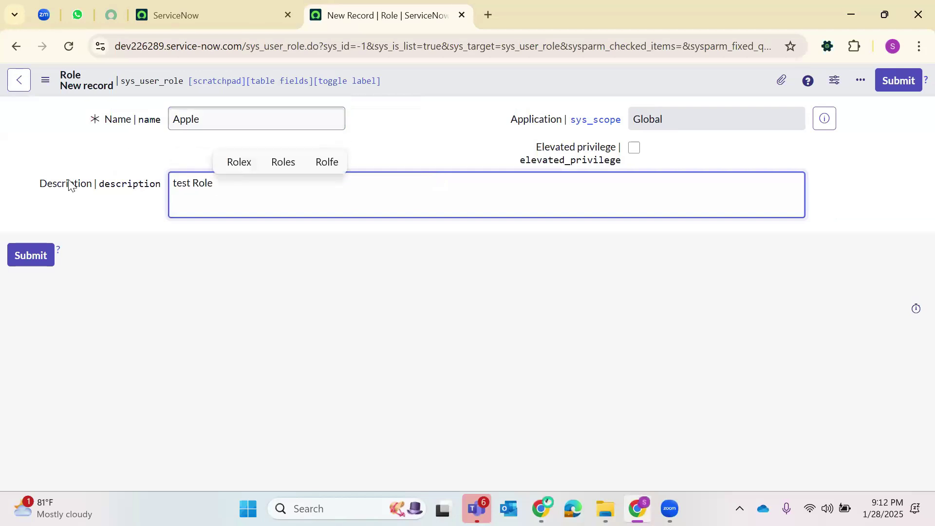
left_click(36, 260)
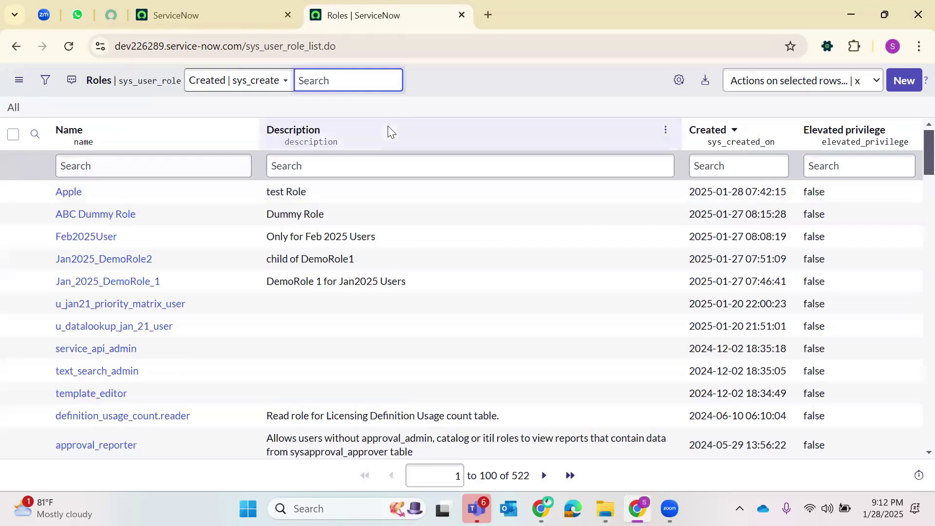
- Open the Users list with sys_user.LIST from the navigator
left_click(194, 14)
left_click(156, 82)
key("BackSpace")
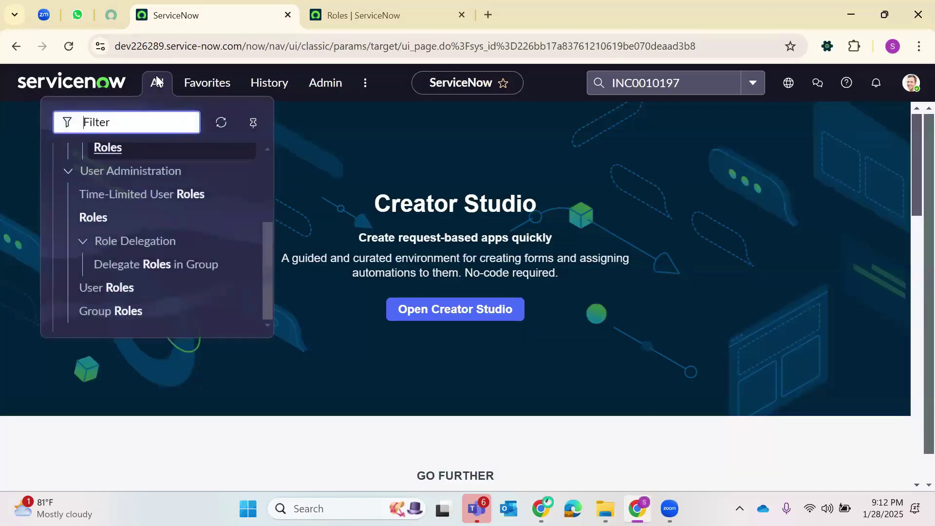
type("sys_user.LIST")
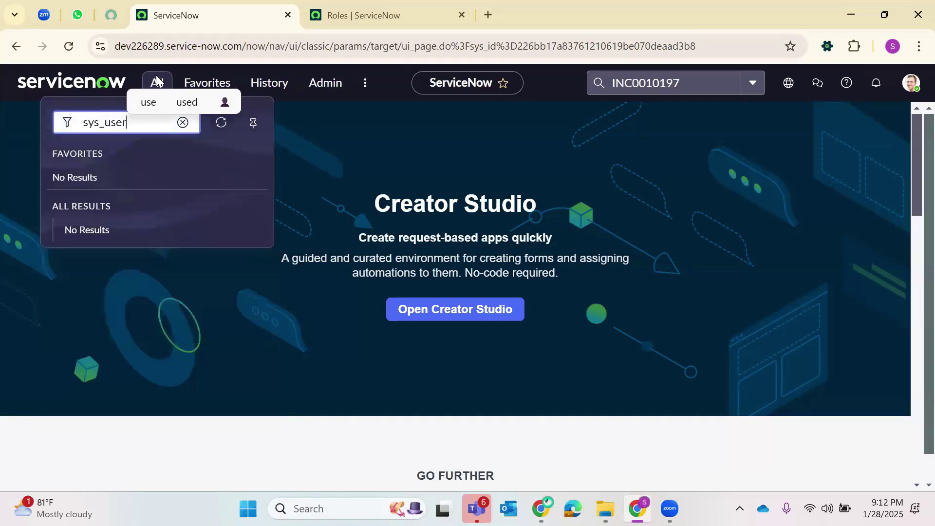
key("Return")
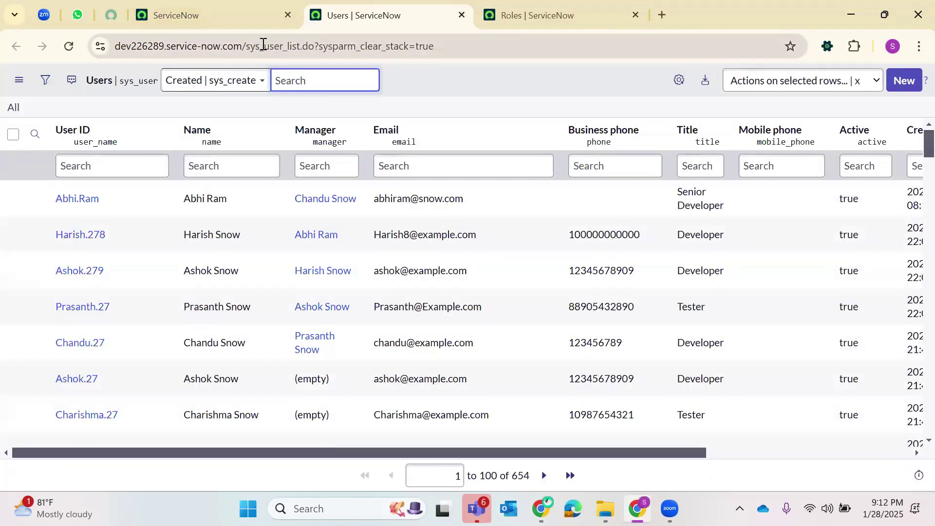
double_click(297, 46)
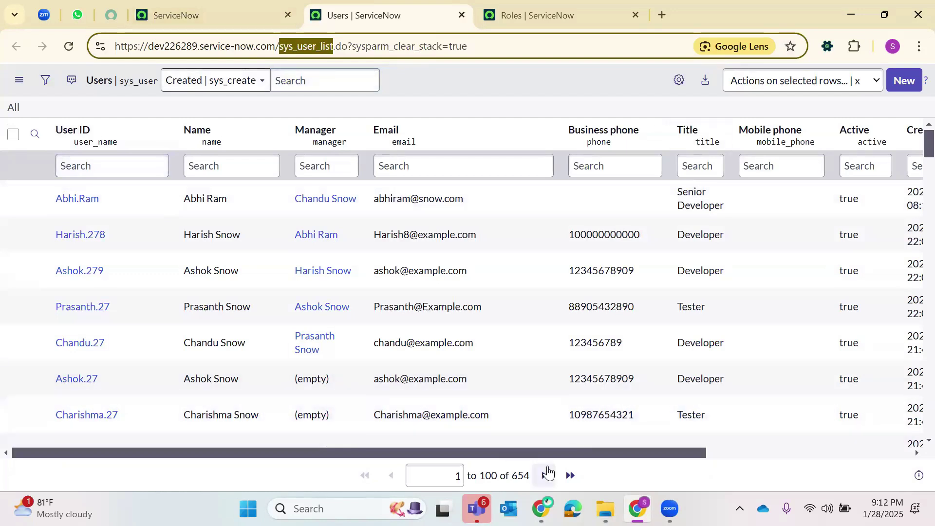
- Scroll the 654-record Users list and open the chosen user's record
scroll(125, 200, "down", 15)
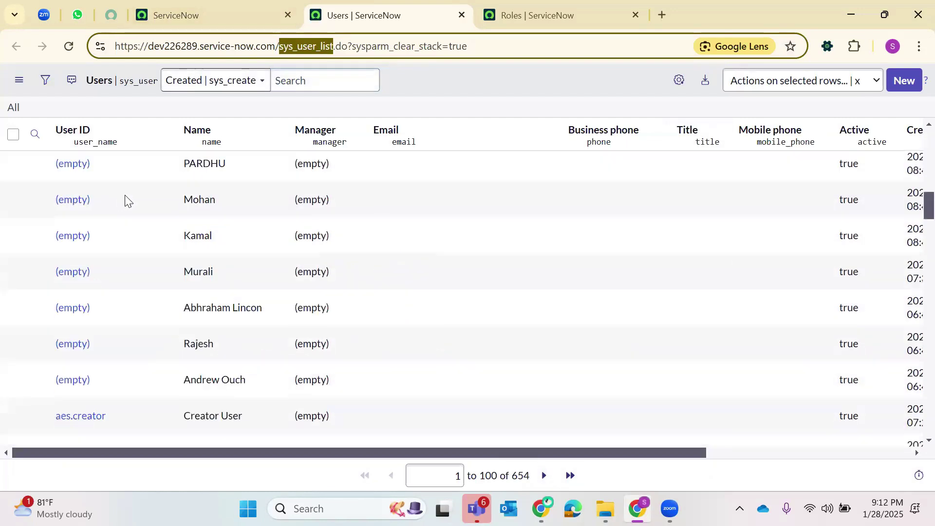
scroll(110, 328, "down", 5)
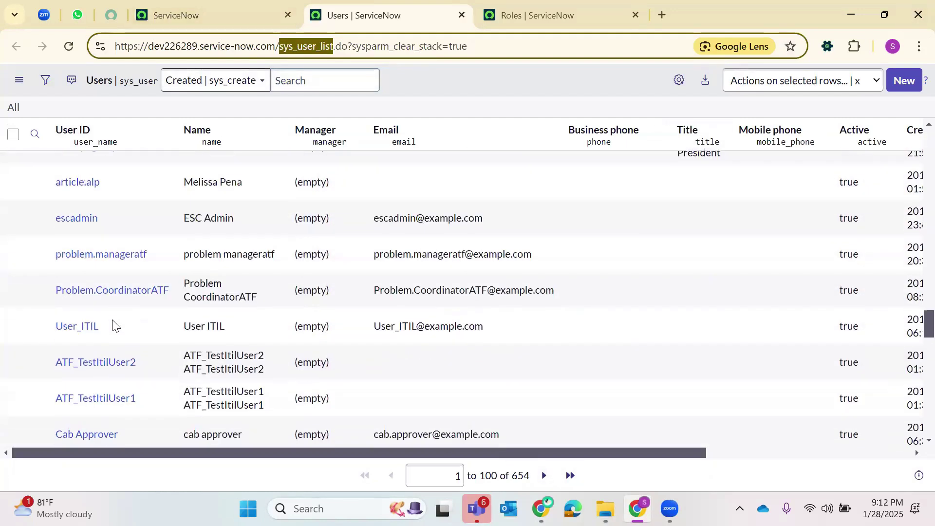
scroll(104, 334, "down", 5)
scroll(64, 374, "down", 5)
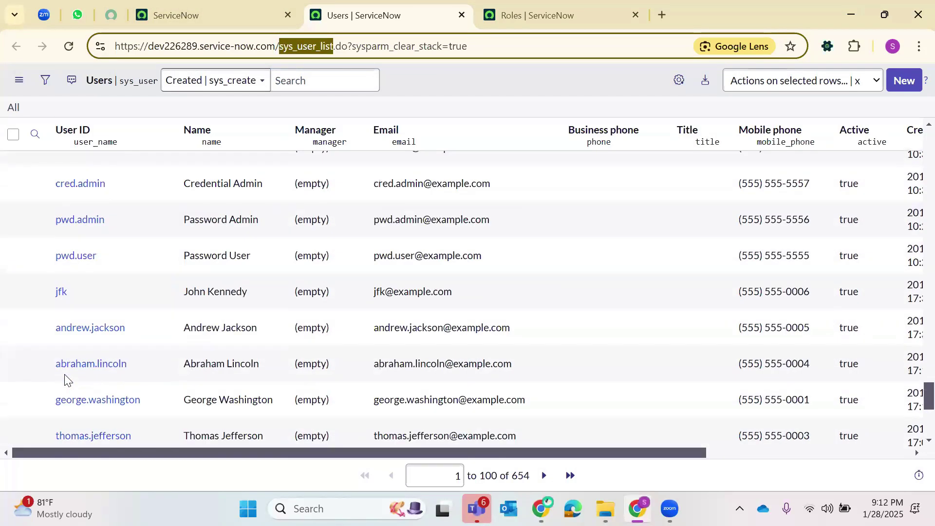
scroll(65, 338, "down", 5)
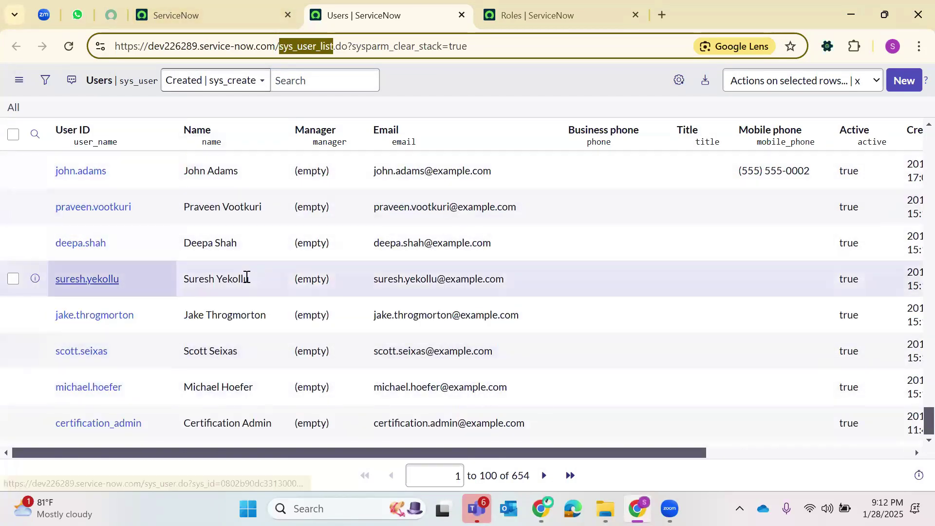
key("Return")
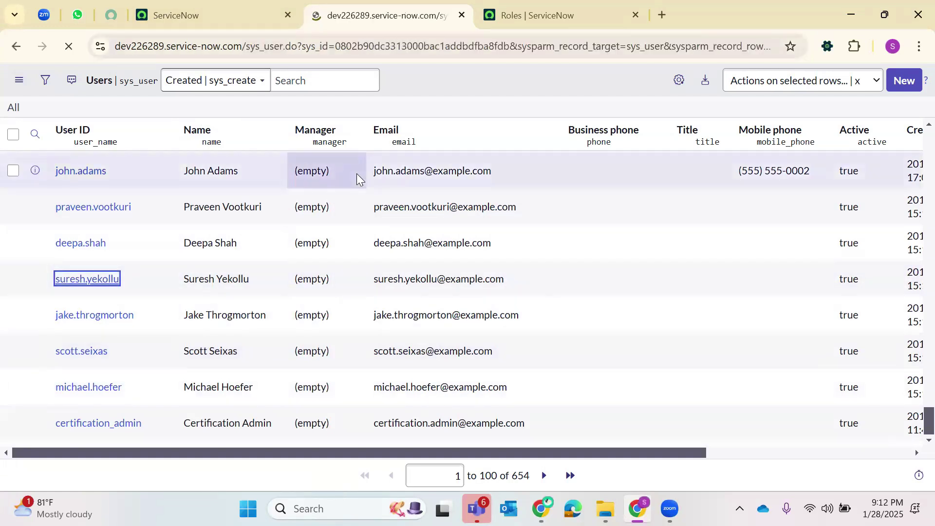
scroll(138, 272, "down", 5)
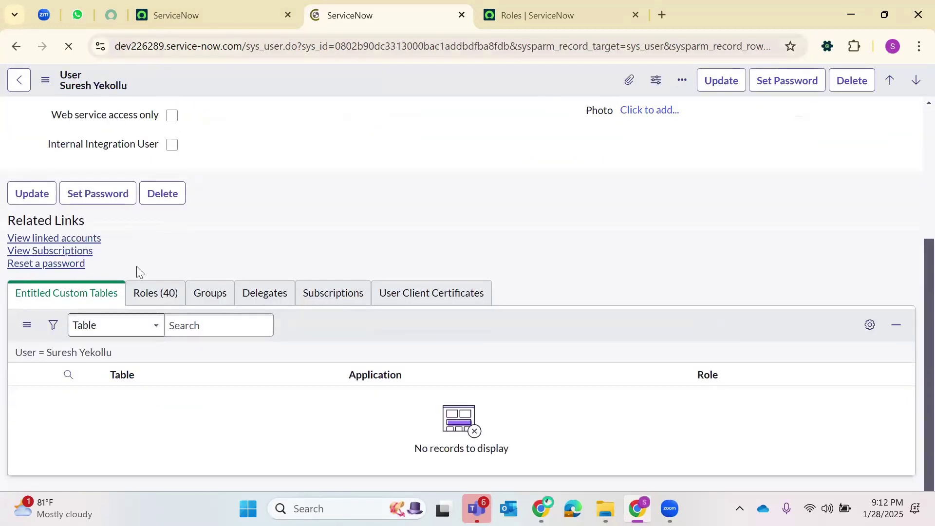
- Filter the user's Roles related list by role name 'Apple', which returns no records
left_click(142, 334)
scroll(301, 241, "down", 4)
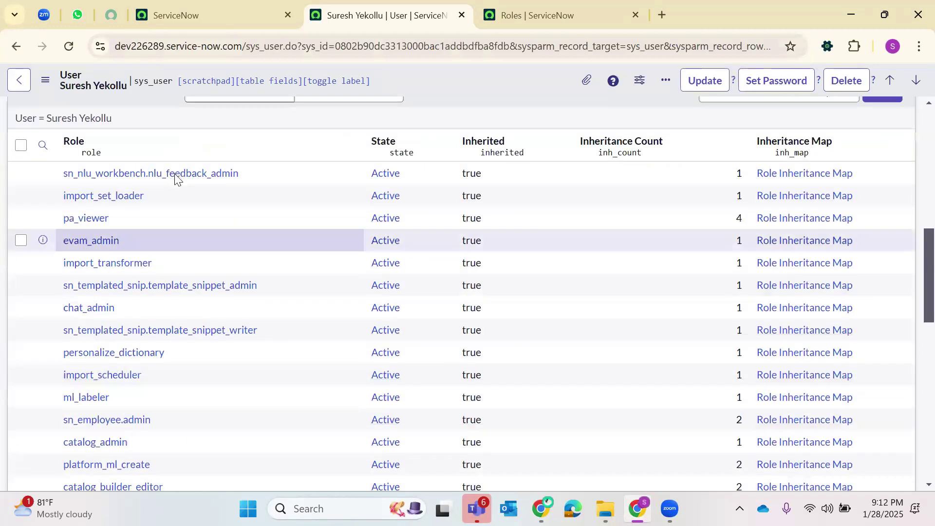
scroll(174, 175, "up", 1)
left_click(46, 225)
left_click(122, 244)
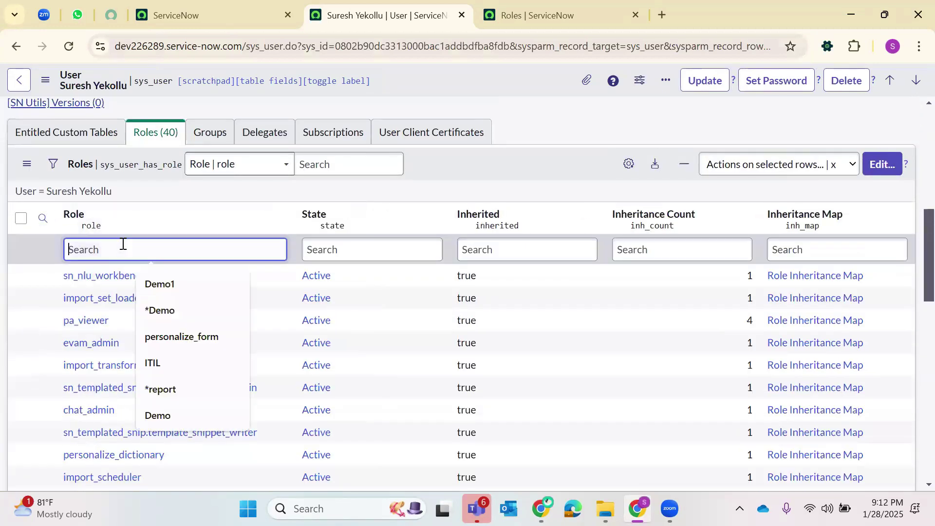
type("Apple")
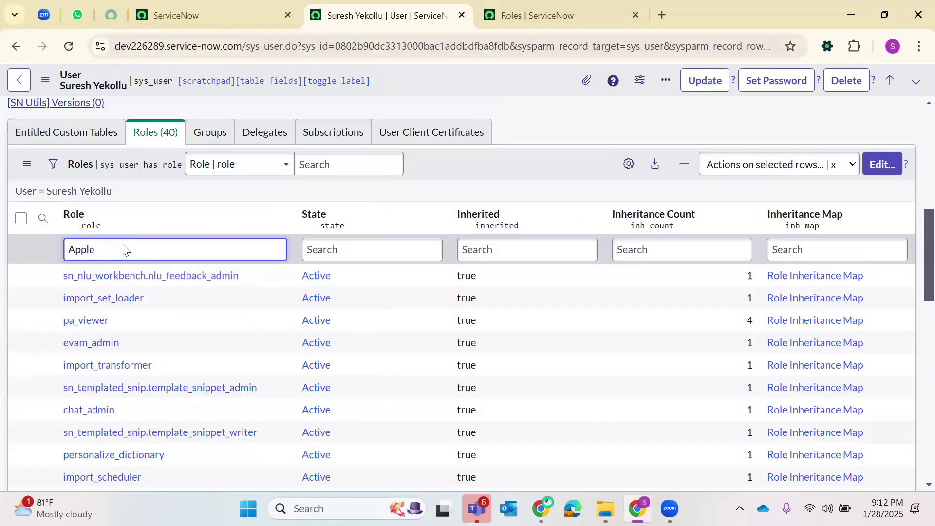
key("Return")
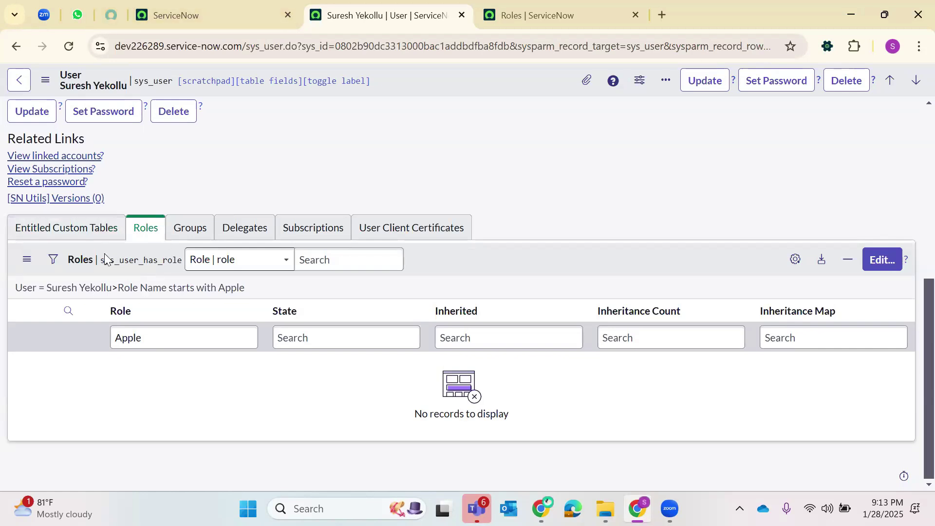
- Return to the Creator Studio tab and open the All navigation menu
scroll(117, 302, "up", 5)
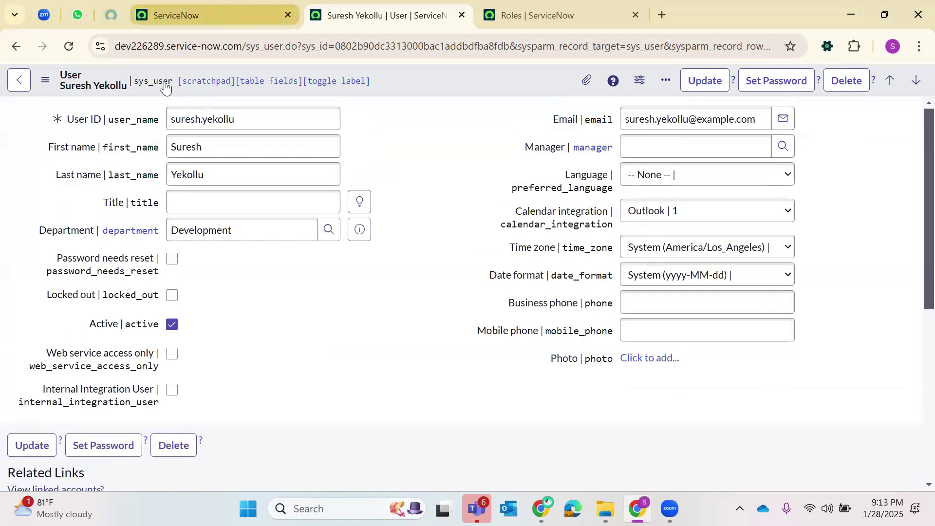
key("ctrl+Page_Up")
left_click(160, 84)
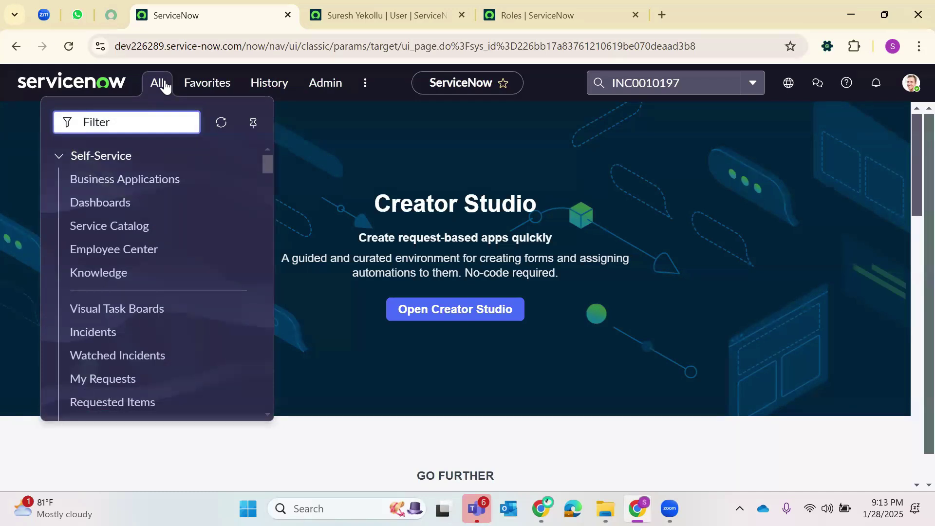
- Open the User Administration > Groups list in a new browser tab and switch to it
type("Groups")
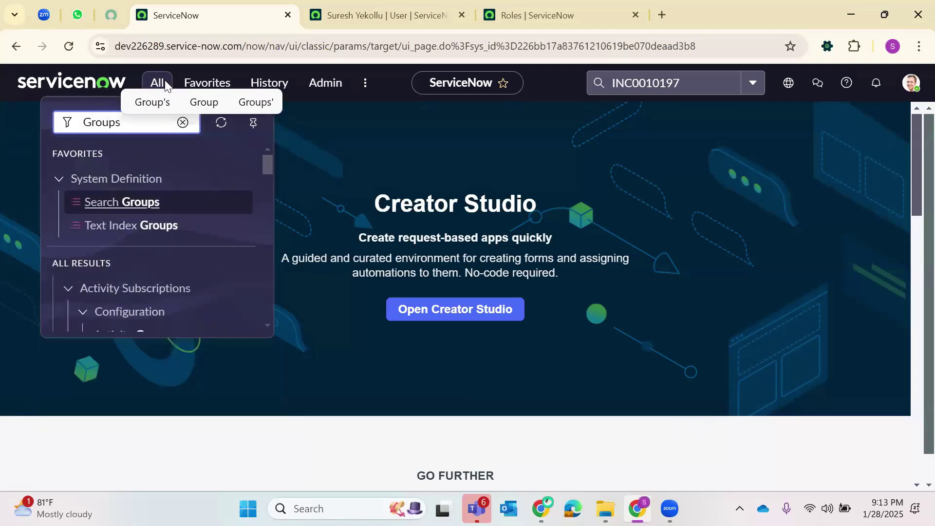
scroll(122, 215, "down", 10)
scroll(122, 219, "down", 5)
right_click(106, 280)
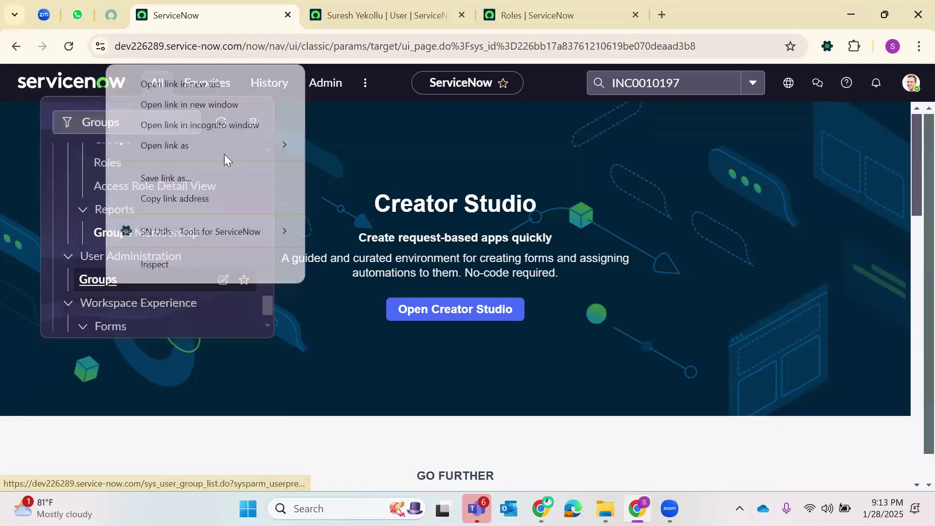
left_click(217, 83)
left_click(544, 5)
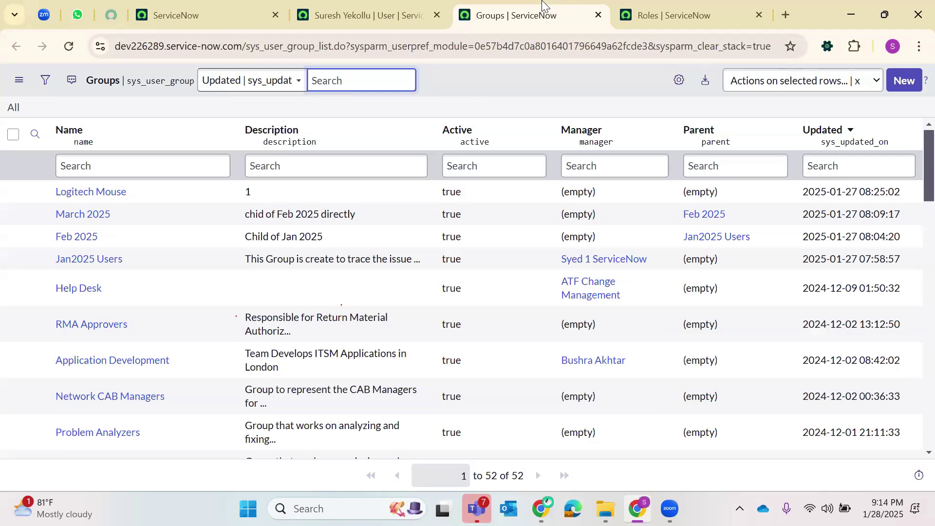
- Scroll the Groups list and start a blank new Group record
scroll(81, 244, "down", 8)
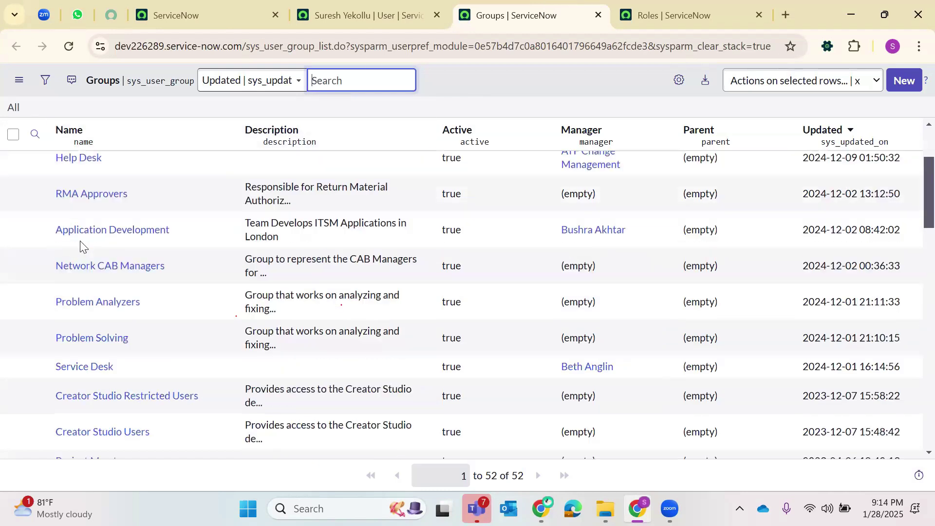
scroll(81, 247, "down", 15)
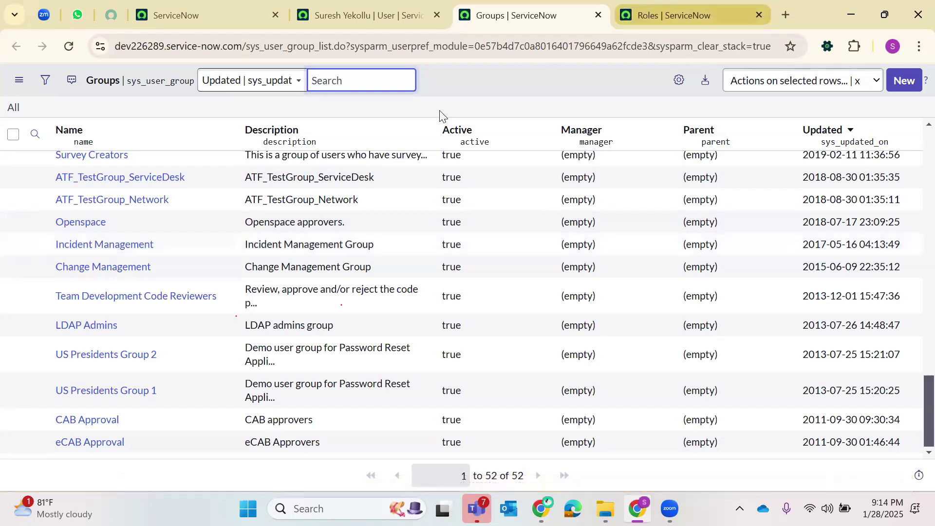
left_click(900, 83)
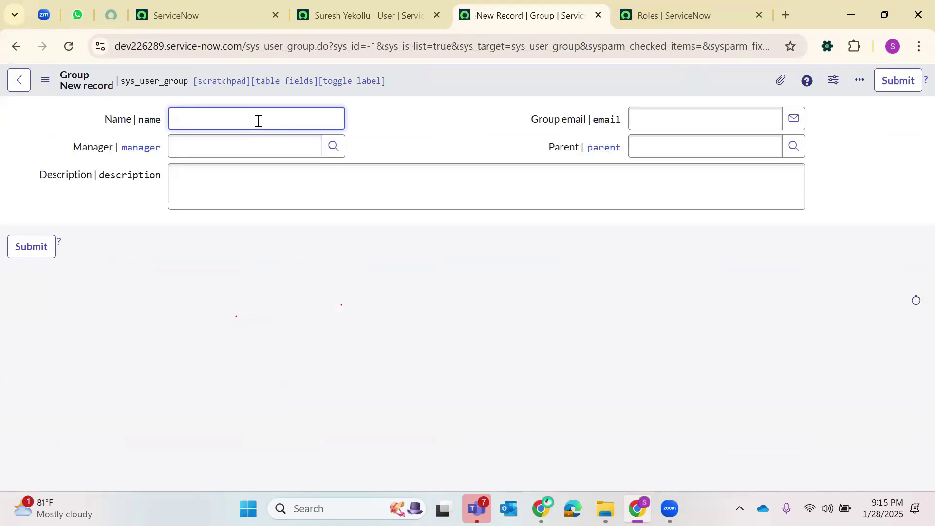
- Submit a new group named 'Fruits' and open its saved record from the Groups list
type("ruits")
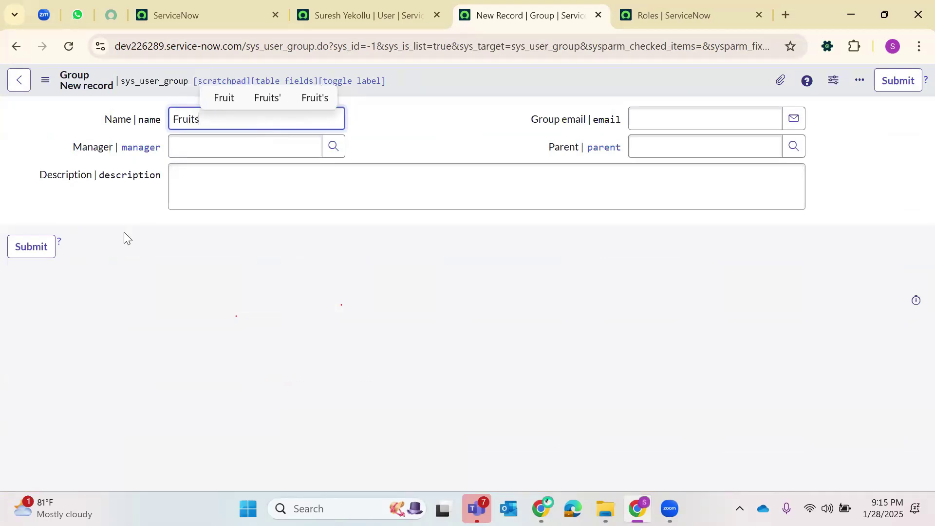
left_click(211, 190)
left_click(31, 249)
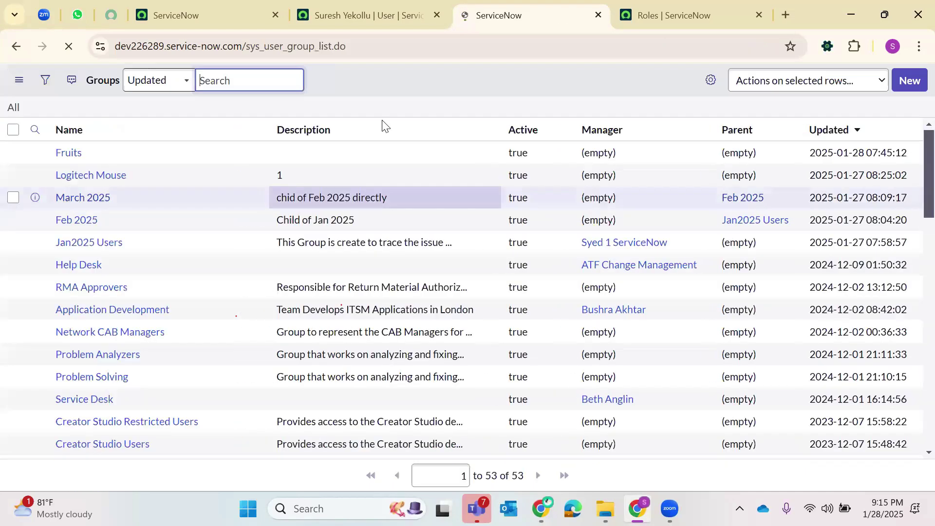
double_click(382, 124)
left_click(69, 191)
left_click(651, 114)
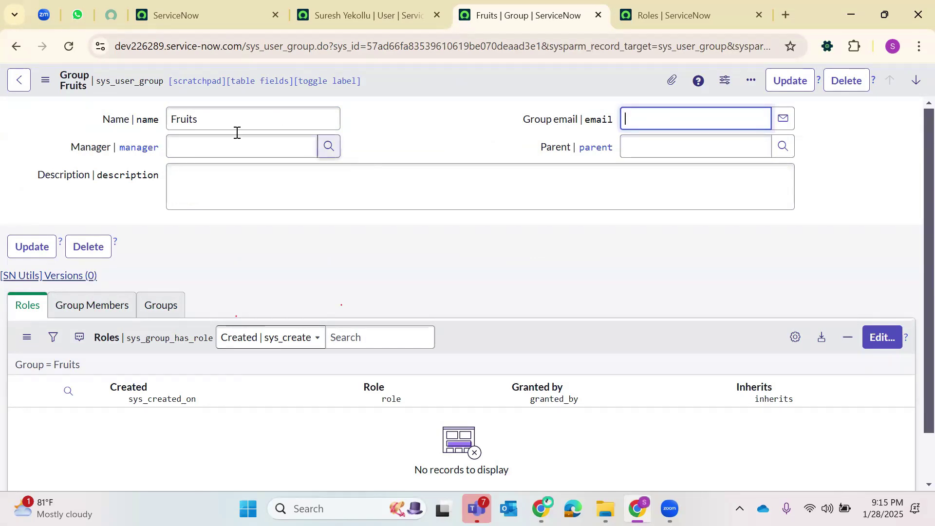
- Add the Apple role to the Fruits group's Roles list and save
left_click(176, 183)
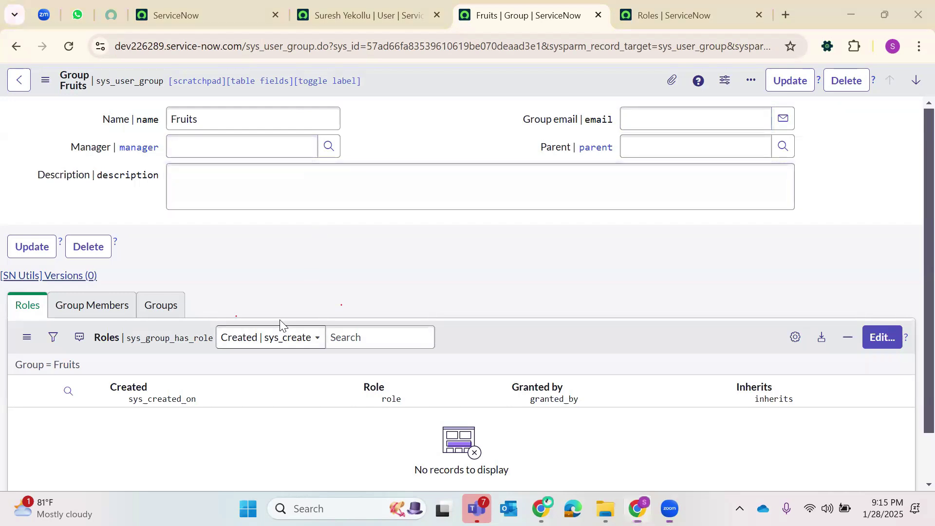
left_click(881, 337)
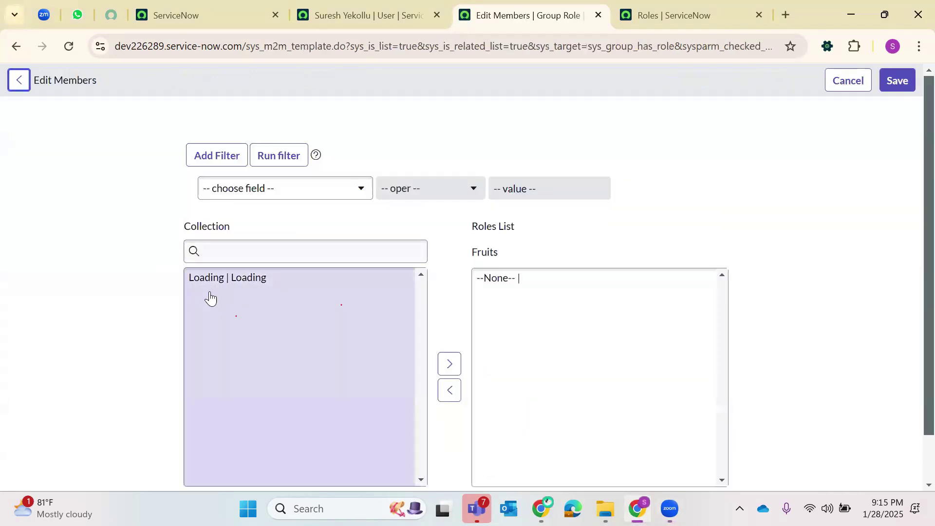
left_click(238, 252)
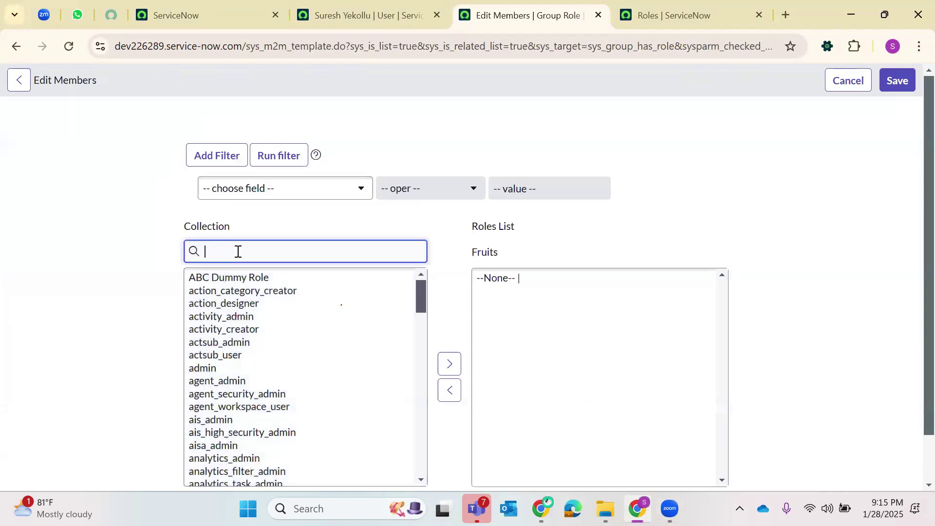
type("Apple")
left_click(201, 279)
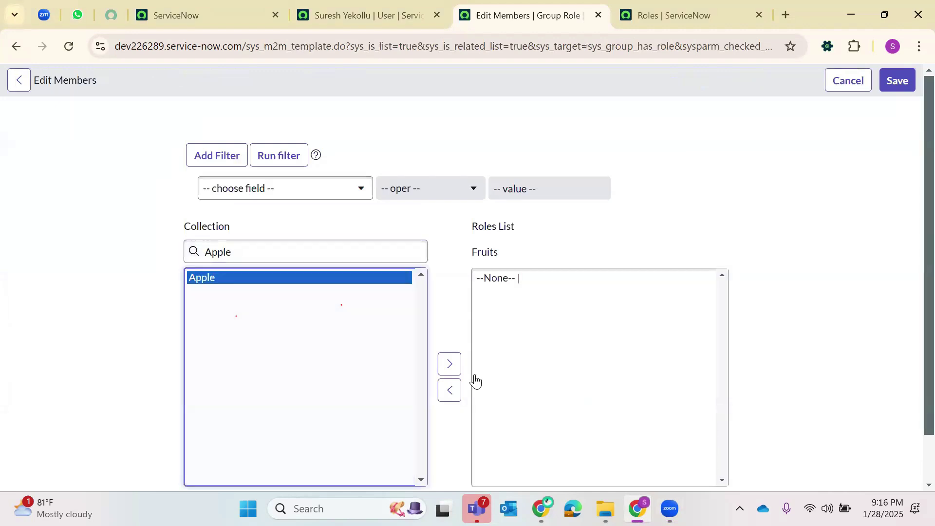
left_click(447, 365)
left_click(895, 82)
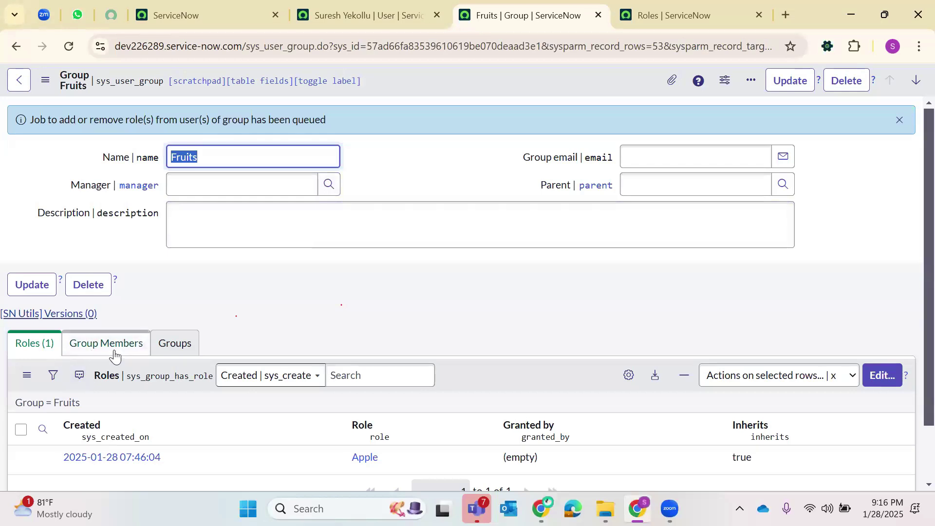
- Add the previously checked user as a Fruits group member, save, and return to their record
left_click(69, 47)
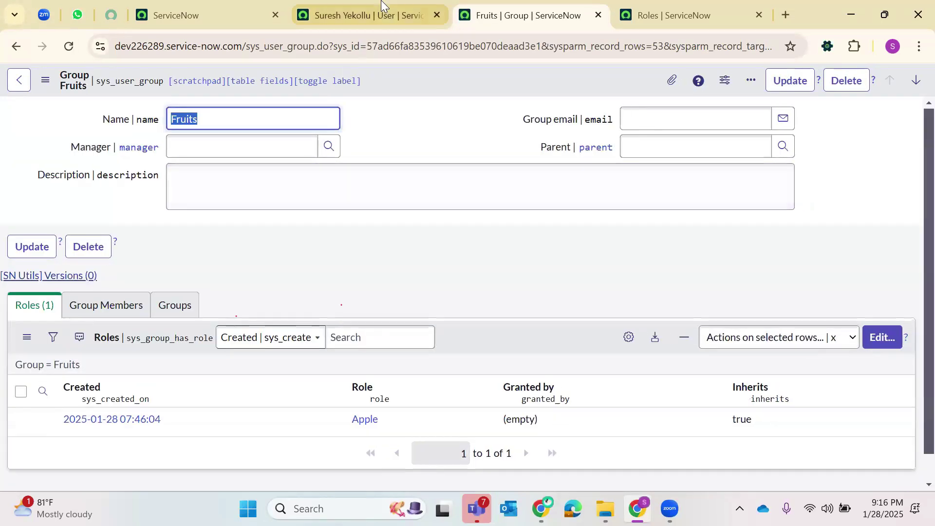
left_click(381, 6)
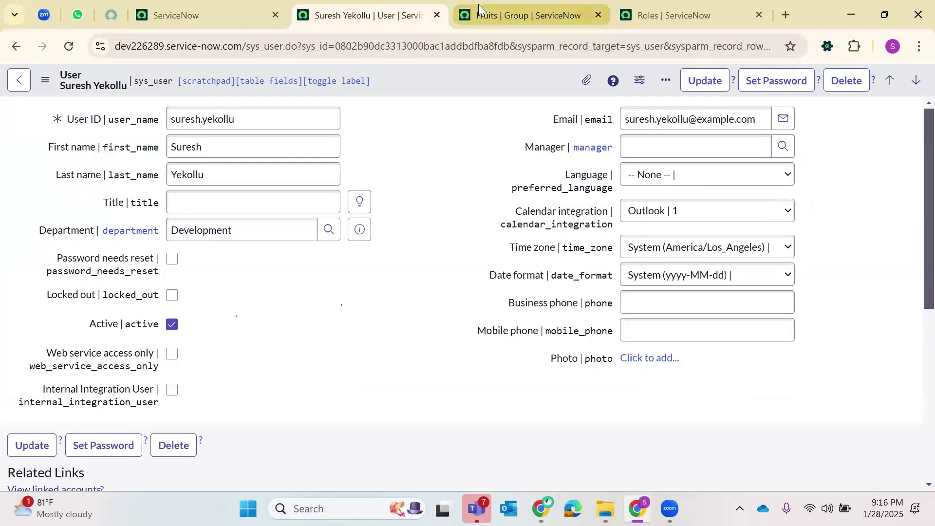
left_click(478, 4)
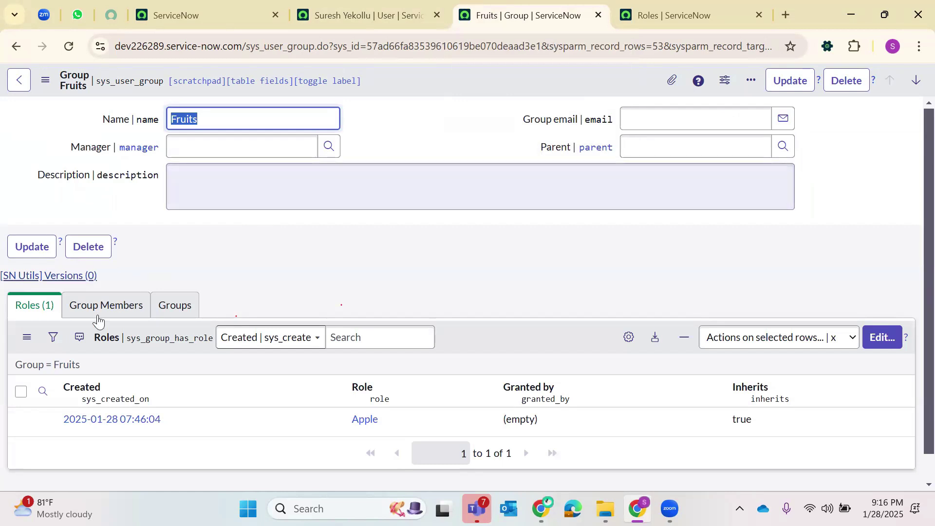
left_click(118, 312)
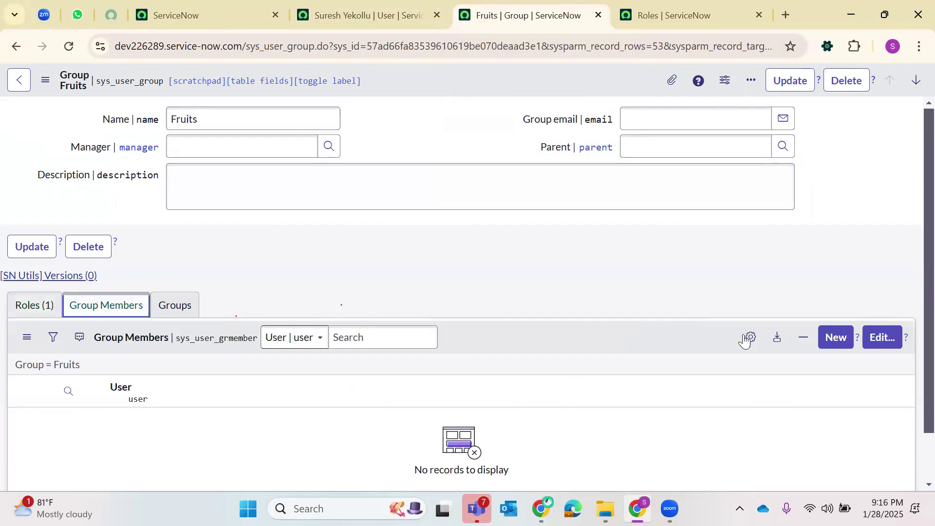
left_click(883, 347)
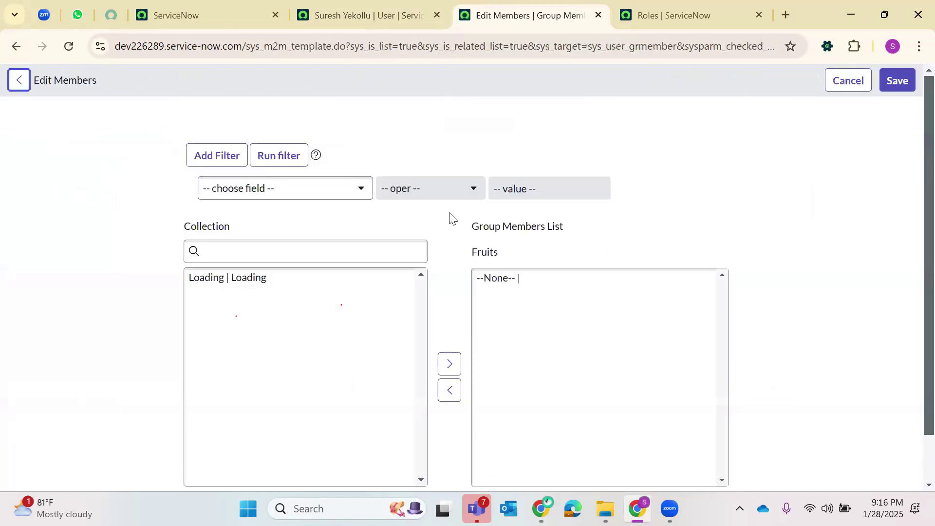
left_click(309, 247)
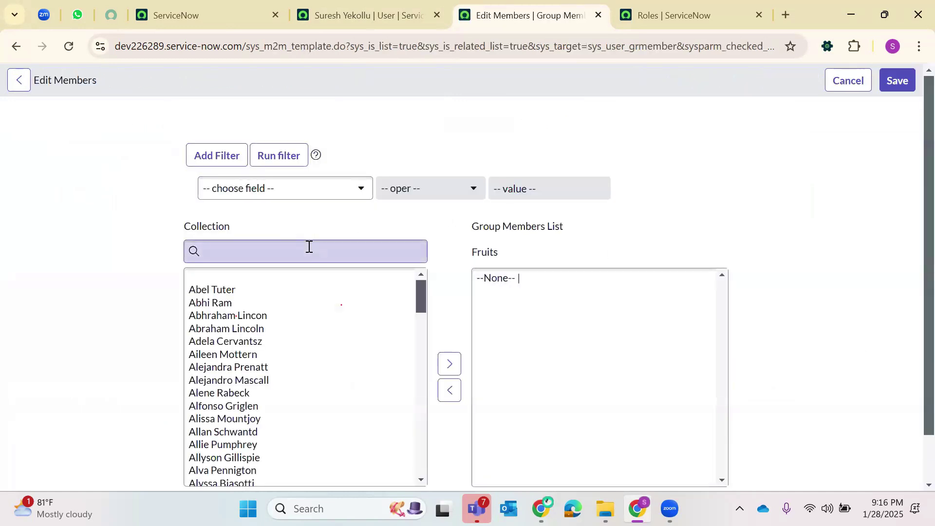
type("Suresh")
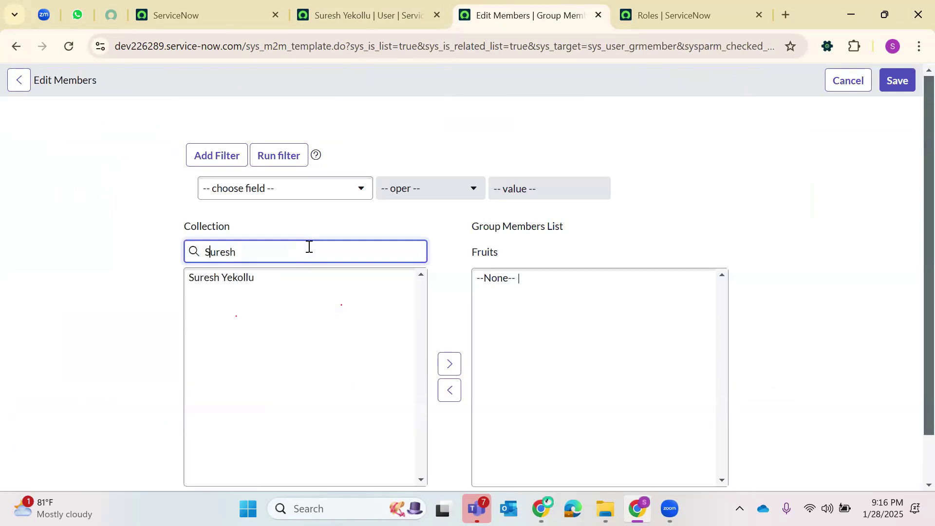
left_click(223, 281)
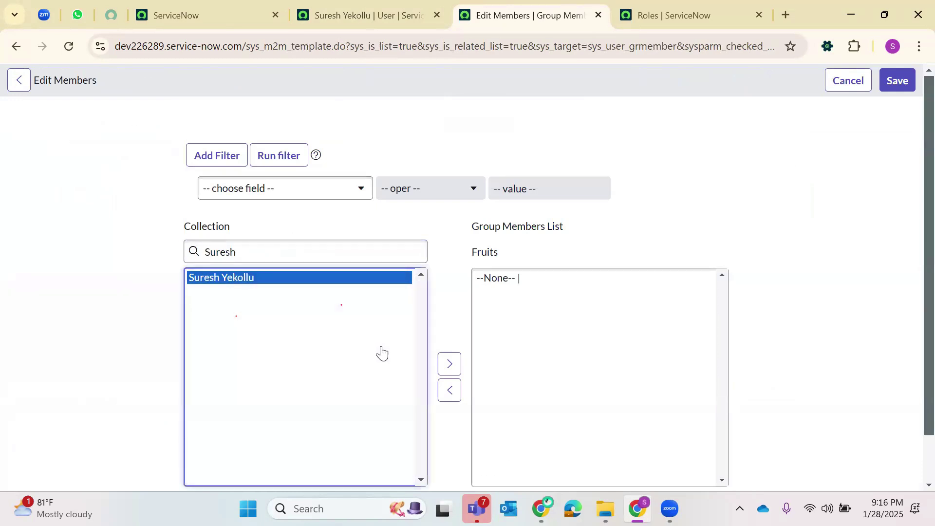
left_click(445, 365)
left_click(898, 83)
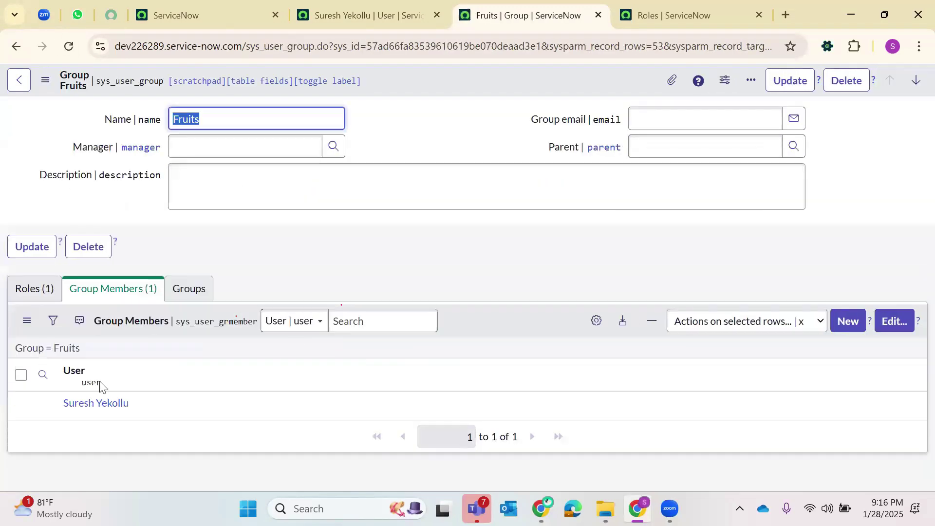
left_click(349, 17)
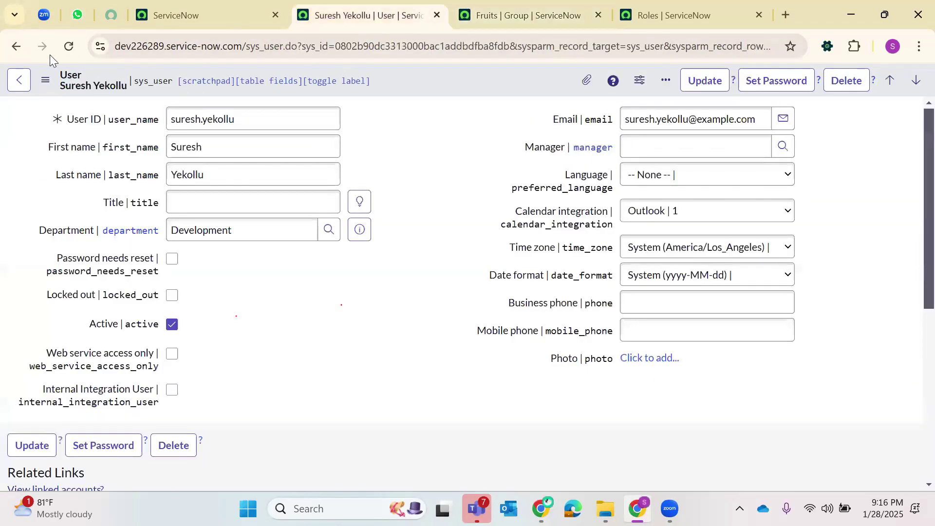
- Reload the user record, confirm Apple is listed as inherited, then return to the Fruits tab
left_click(60, 45)
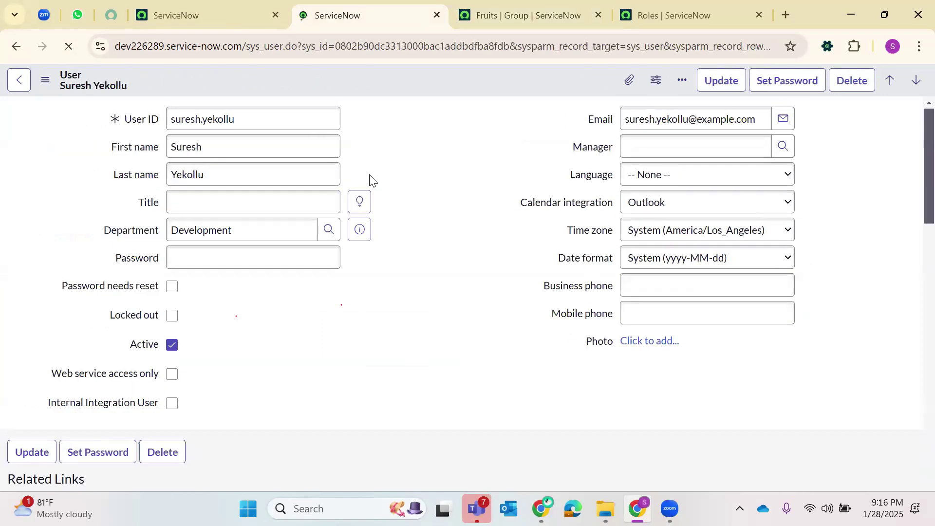
scroll(321, 194, "down", 2)
scroll(243, 205, "down", 8)
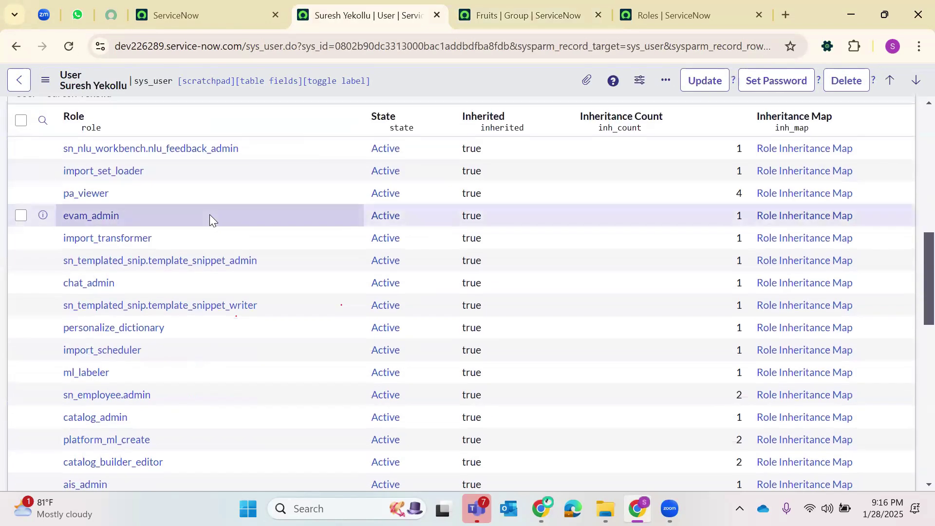
scroll(209, 217, "down", 3)
scroll(211, 220, "down", 4)
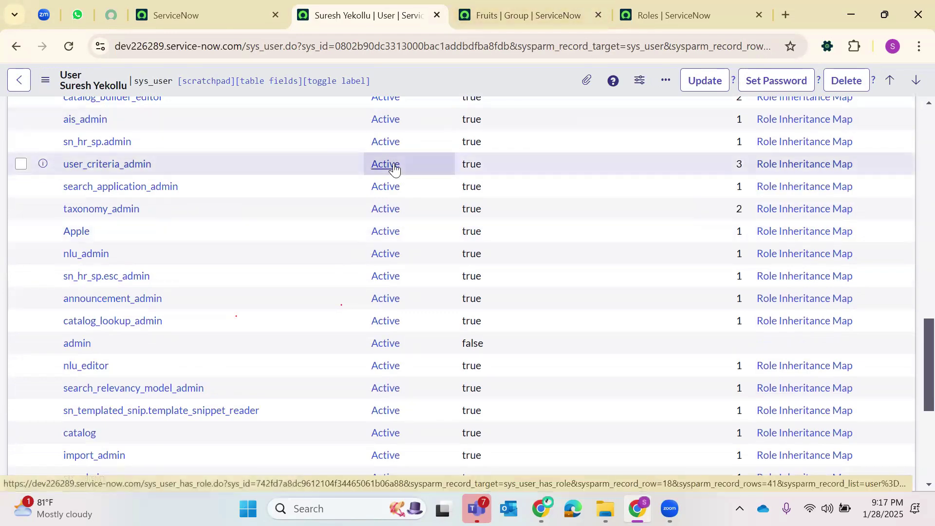
left_click(517, 15)
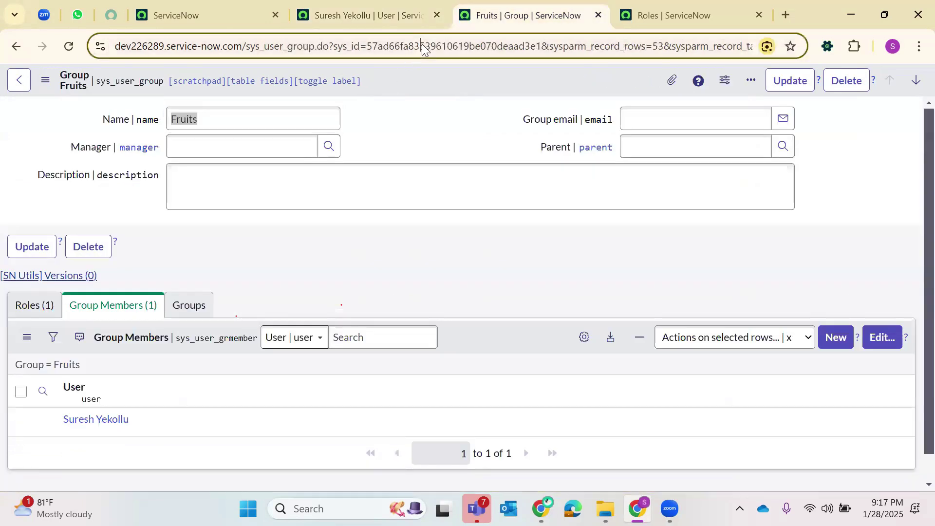
- Load a blank group form via record id -1 and submit a group named 'Veggies'
double_click(422, 44)
key("BackSpace")
type("-1")
key("Return")
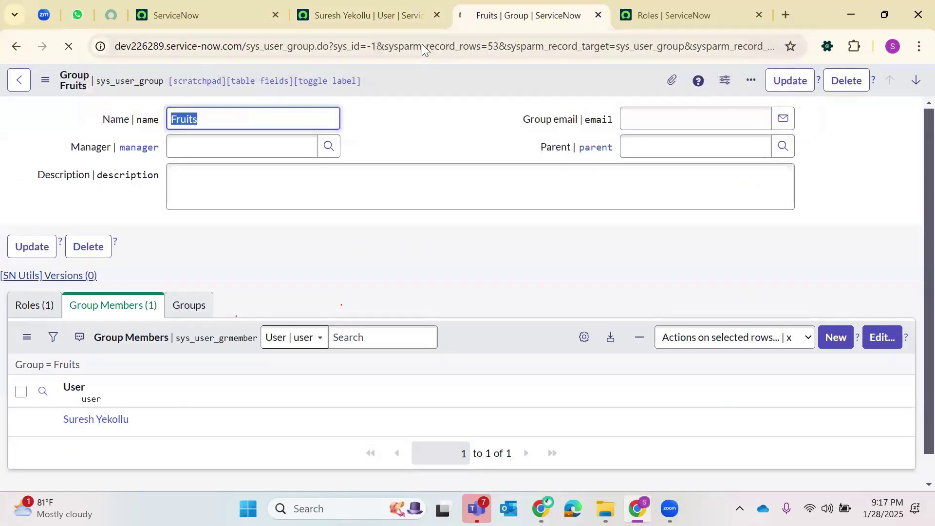
type("B=Ve")
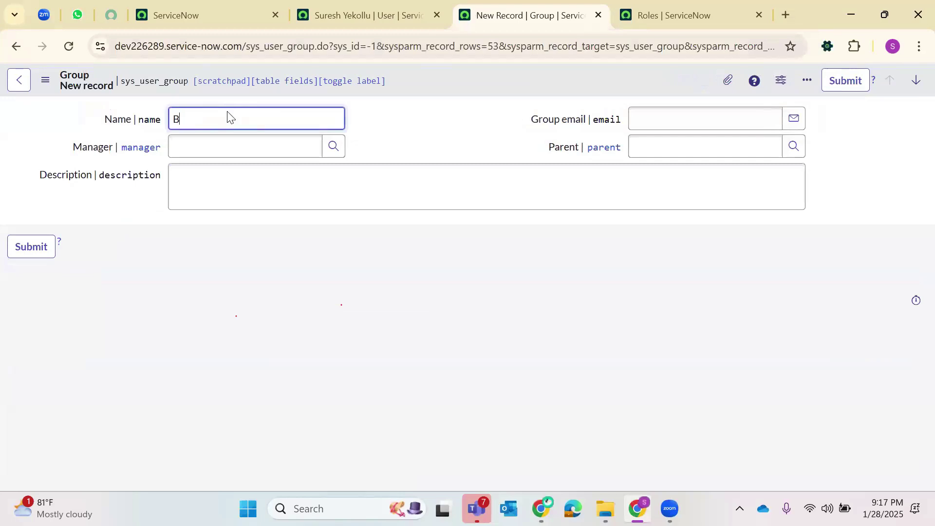
key("BackSpace")
key("BackSpace")
key("BackSpace")
key("BackSpace")
type("Veggies")
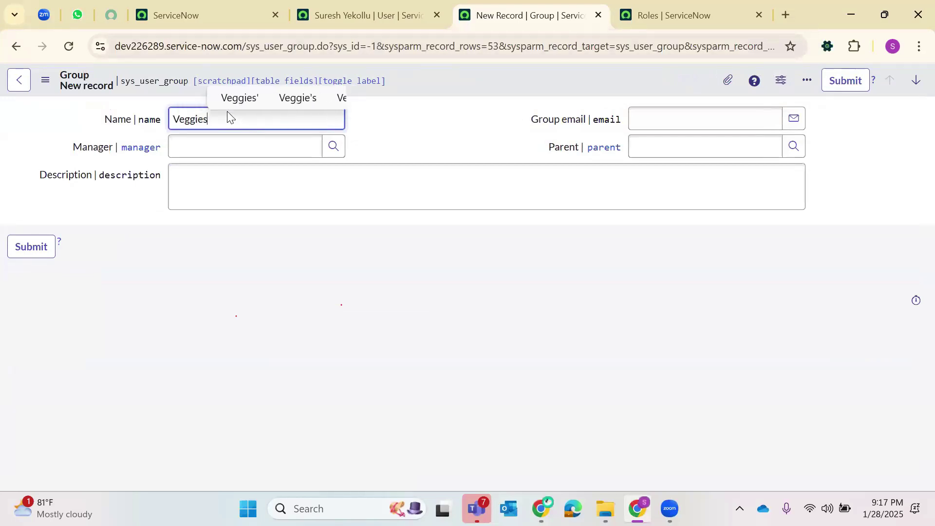
left_click(31, 247)
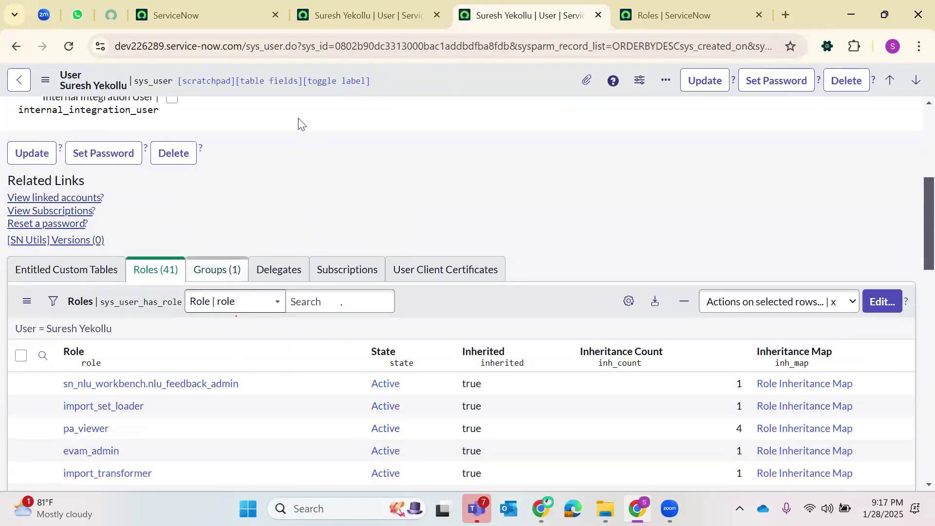
- Close the duplicate user tab and submit a new role named 'Carrot'
left_click(598, 14)
left_click(904, 81)
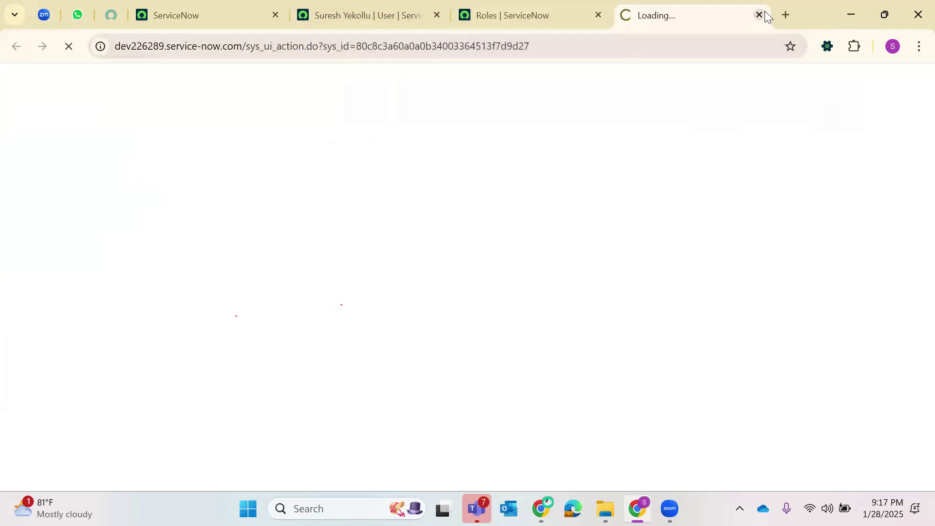
left_click(758, 15)
left_click(904, 80)
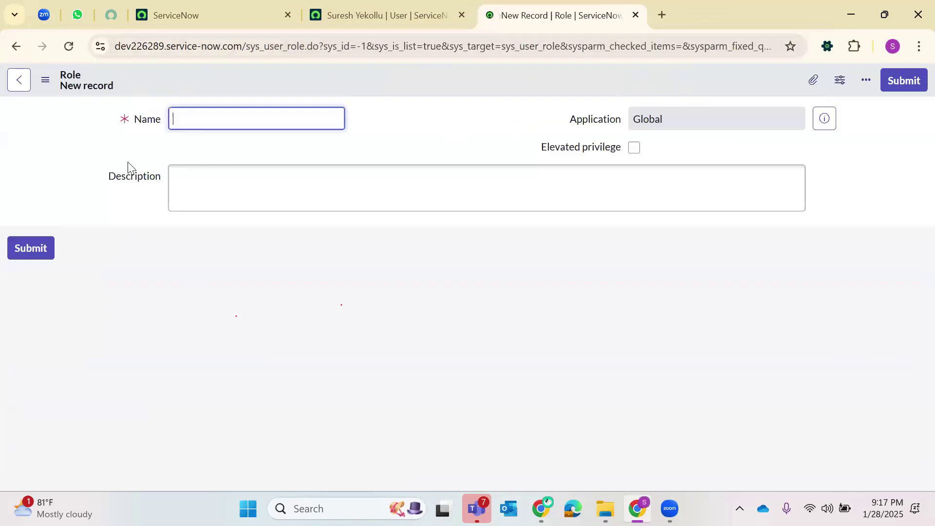
type("Carrot")
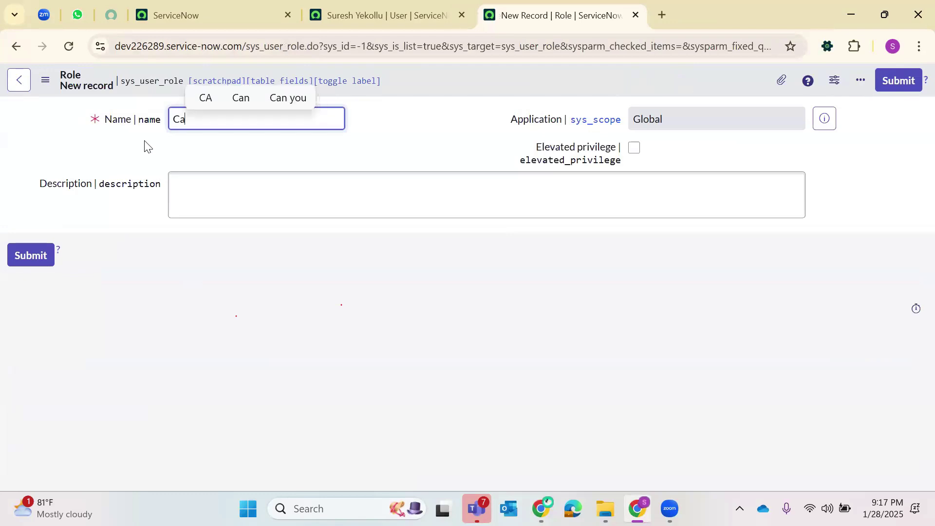
left_click(16, 265)
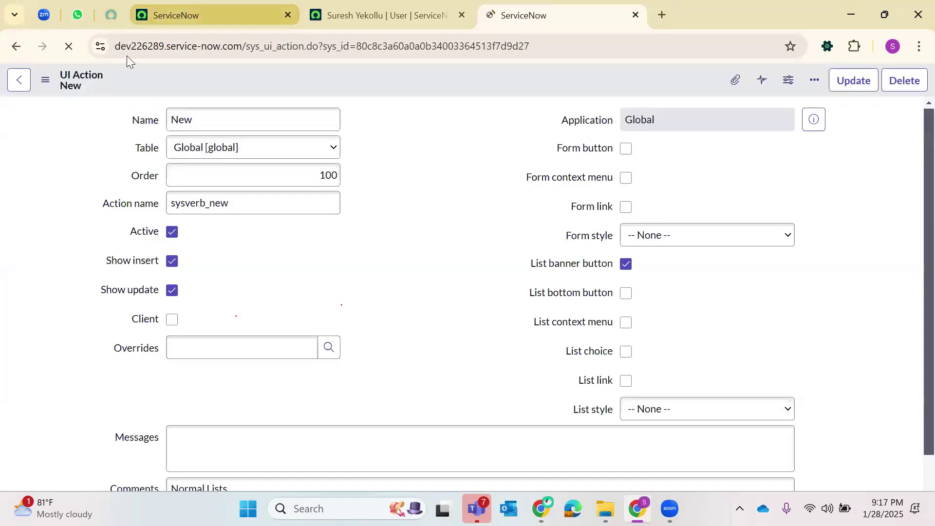
left_click(176, 15)
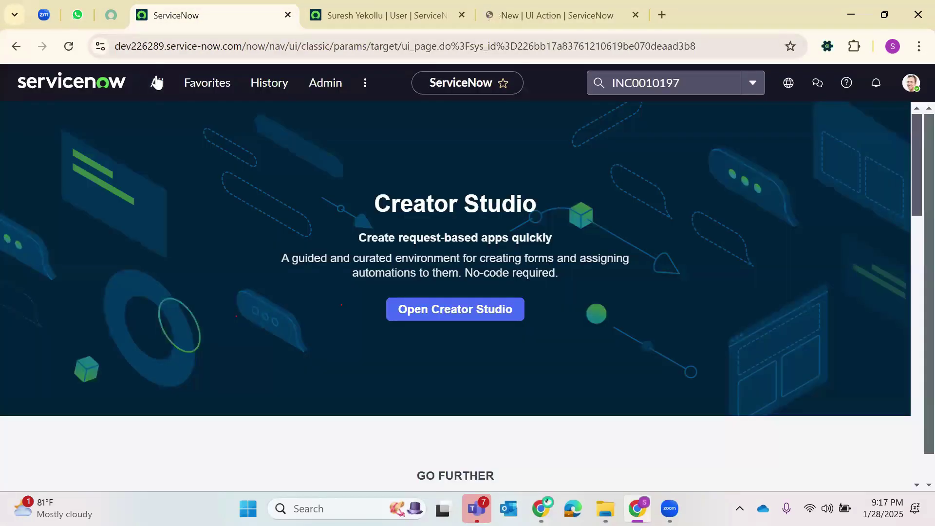
- Open the Groups list in a new tab and open the Veggies group record
left_click(156, 83)
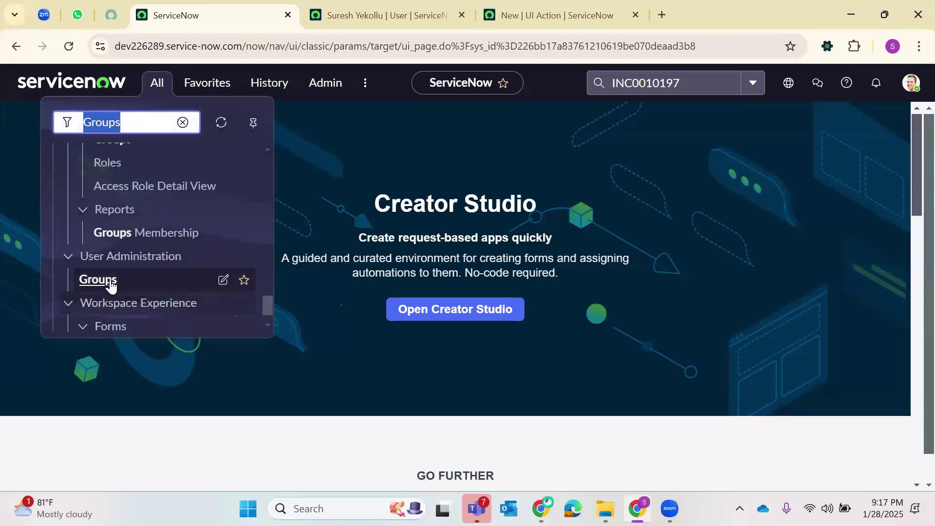
right_click(109, 282)
left_click(255, 82)
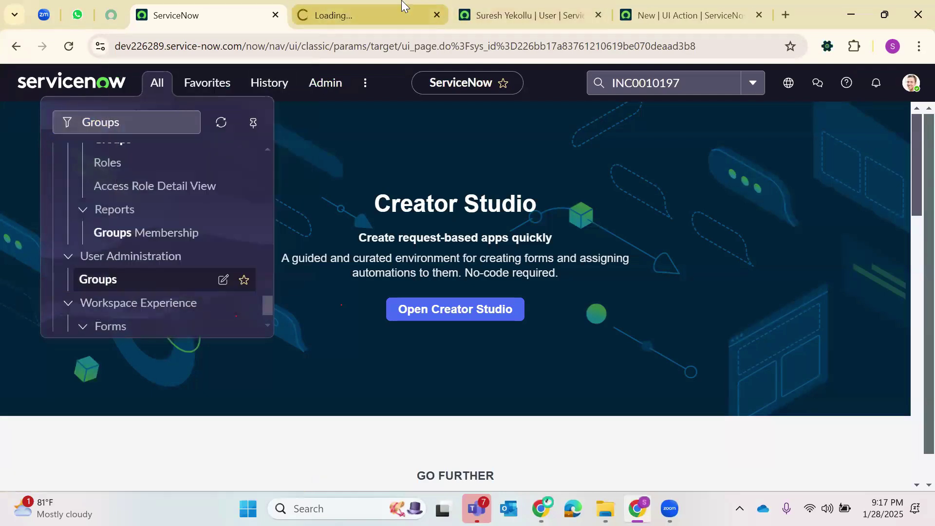
left_click(402, 8)
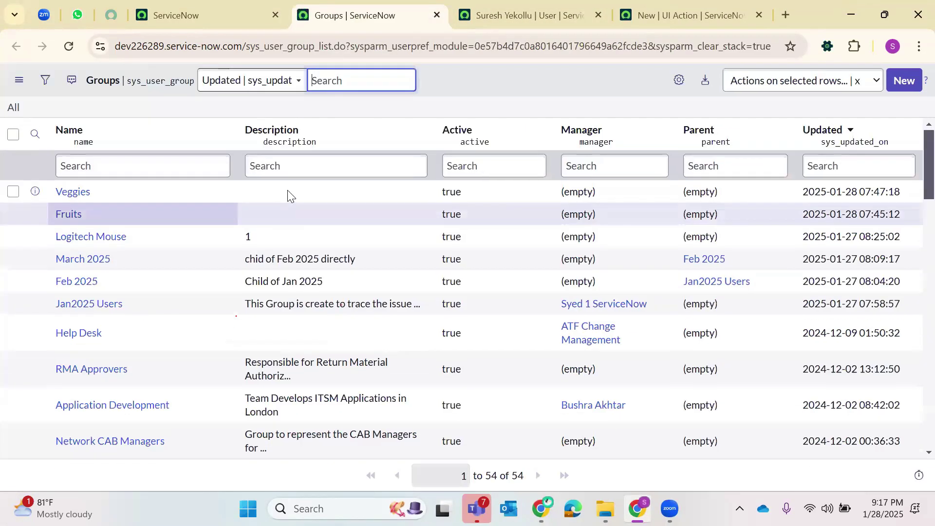
left_click(73, 191)
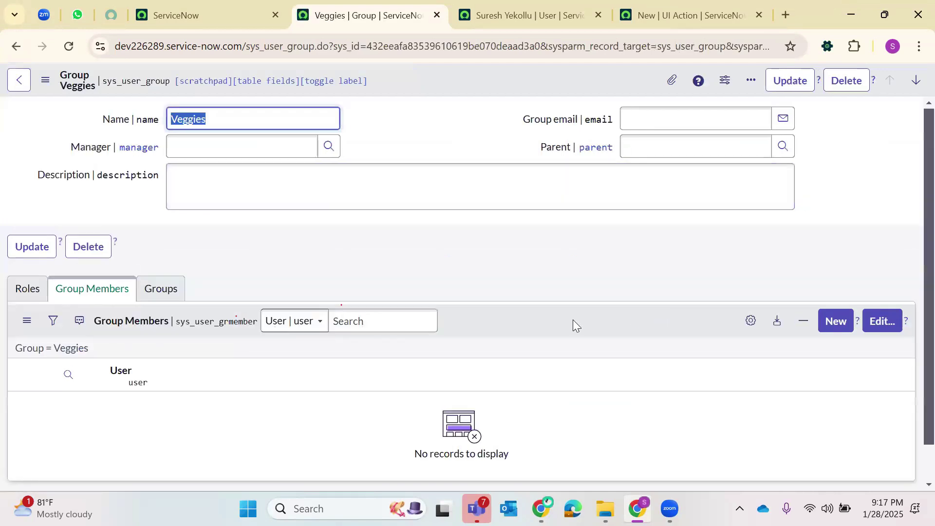
- Search 'Carrot' in the Veggies member editor, back out unchanged, and open its role editor
left_click(877, 337)
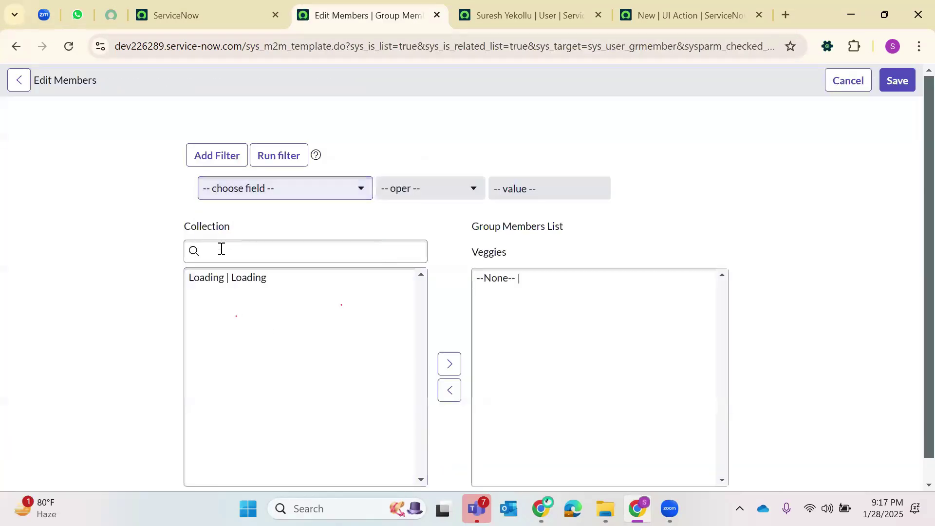
left_click(220, 252)
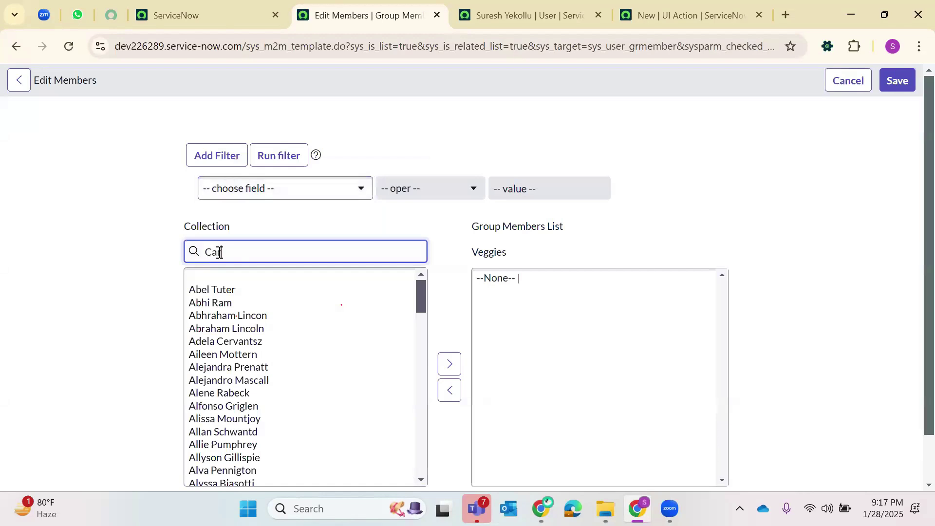
type("Carrot")
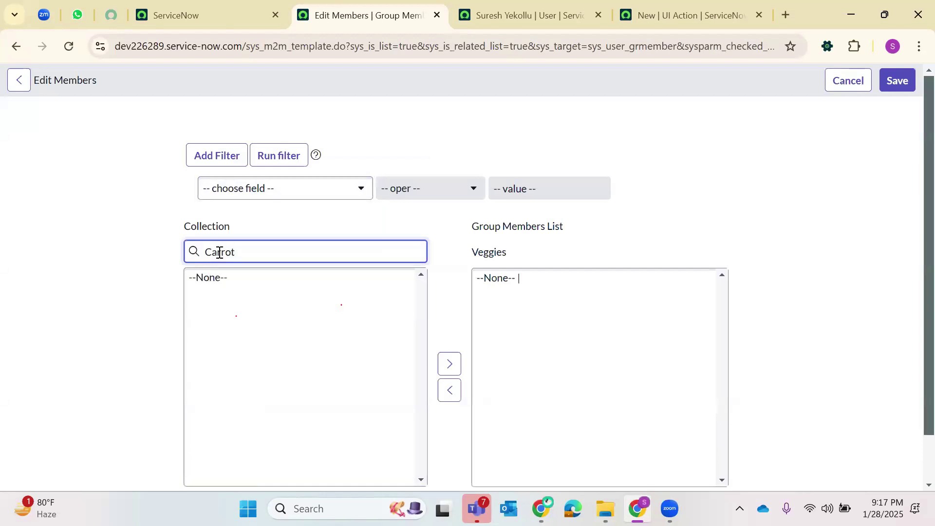
type("*car")
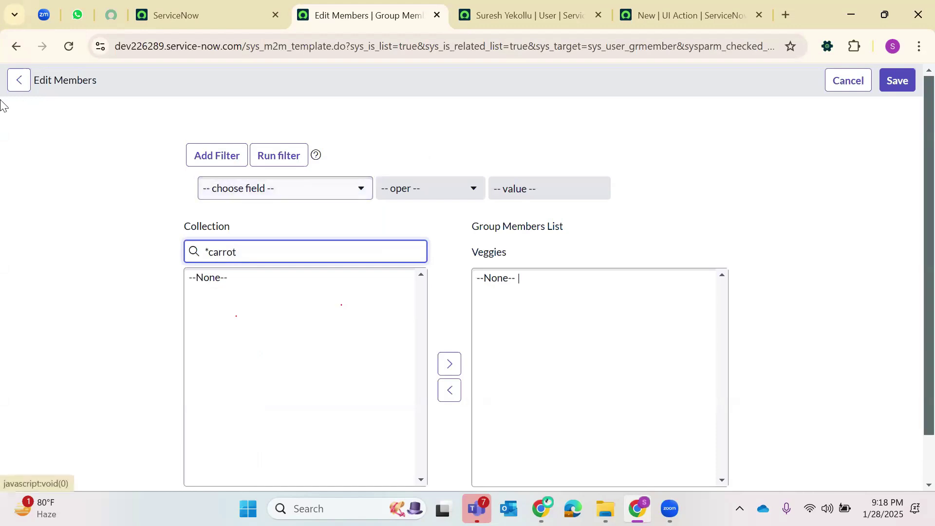
left_click(18, 84)
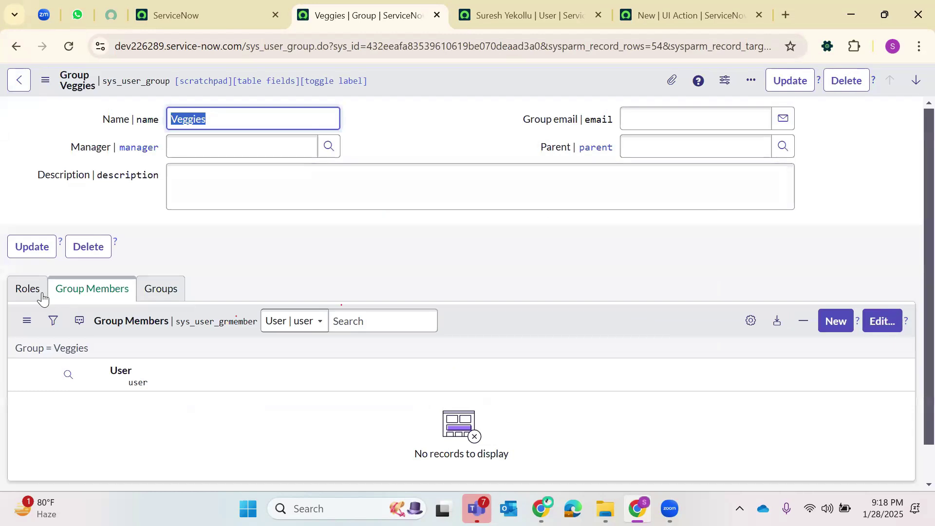
left_click(889, 322)
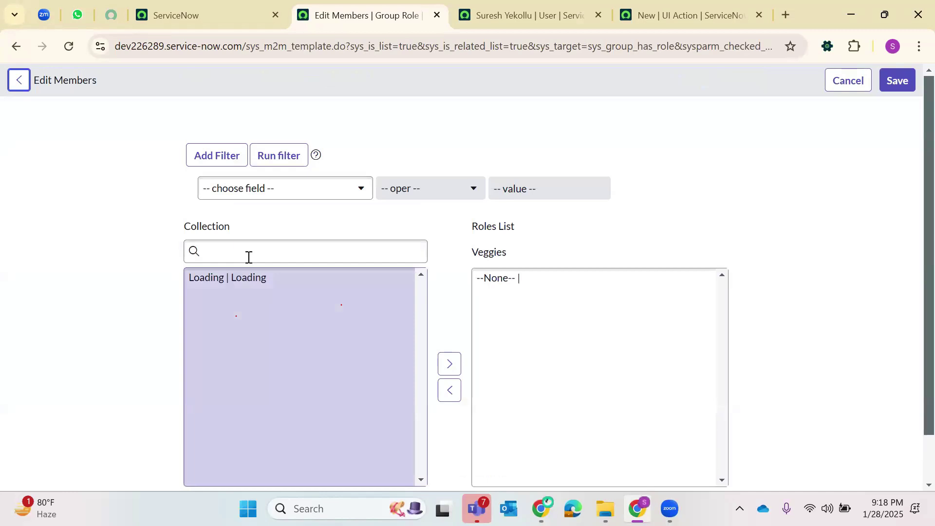
- Add the Carrot role to the Veggies group, save, and reload to show it
left_click(248, 257)
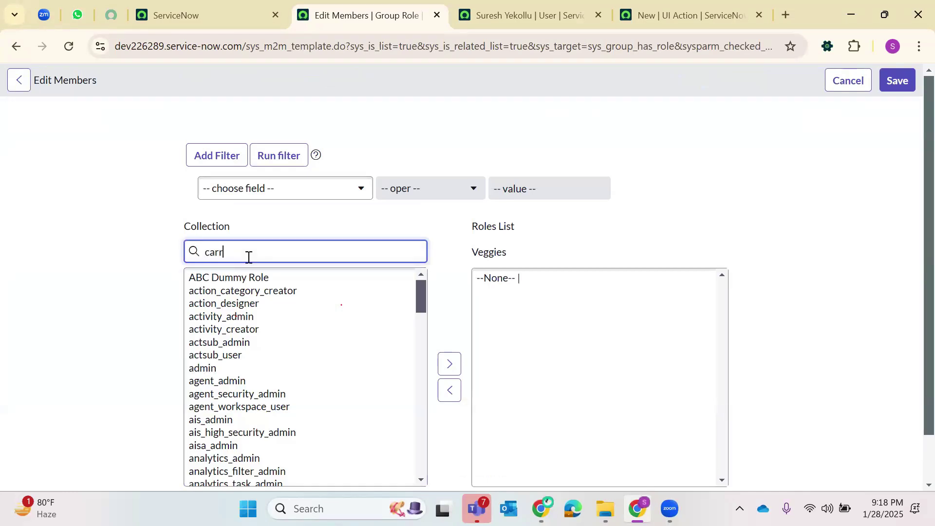
left_click(229, 279)
left_click(450, 364)
left_click(896, 82)
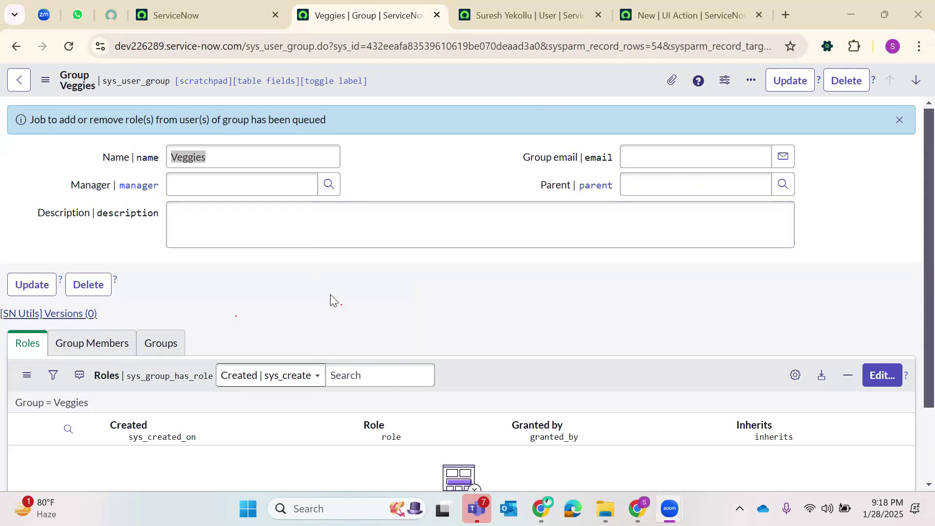
left_click(69, 46)
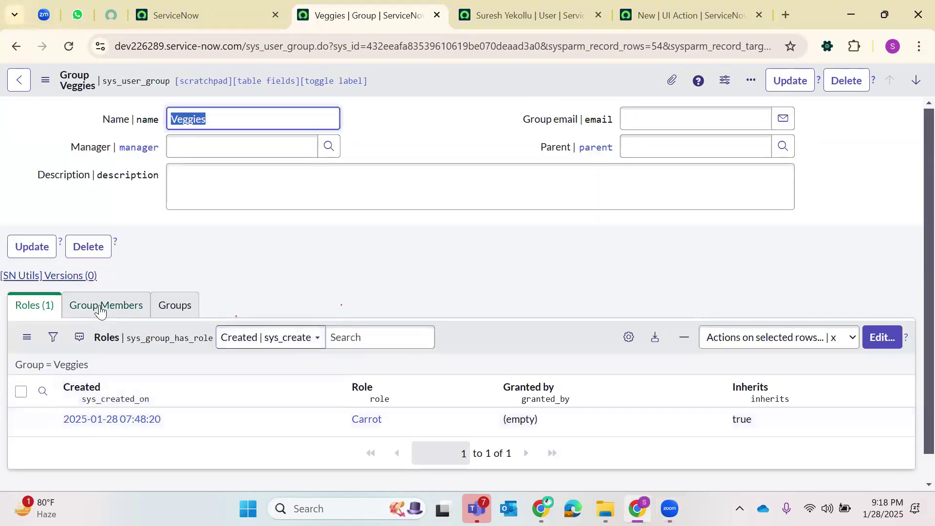
- Add the earlier user, found by name, as the Veggies group's member, then return to their record
left_click(102, 310)
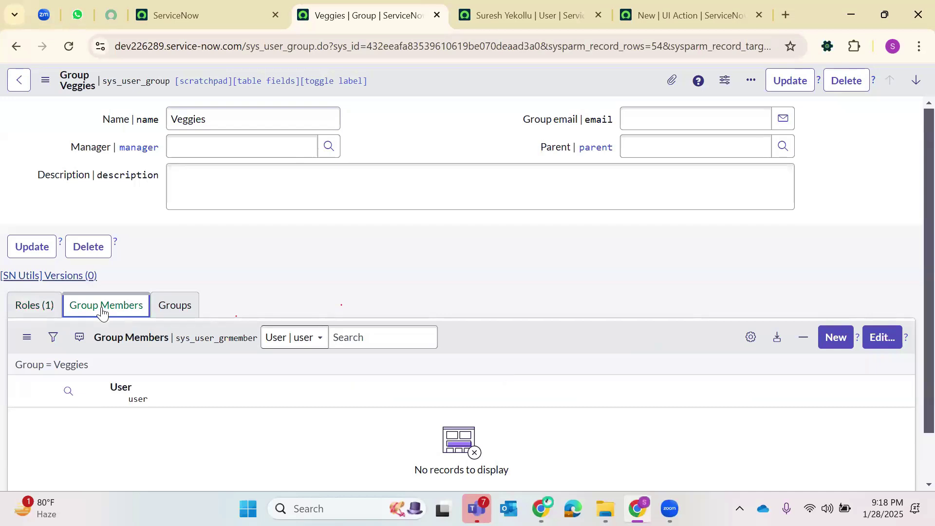
left_click(871, 338)
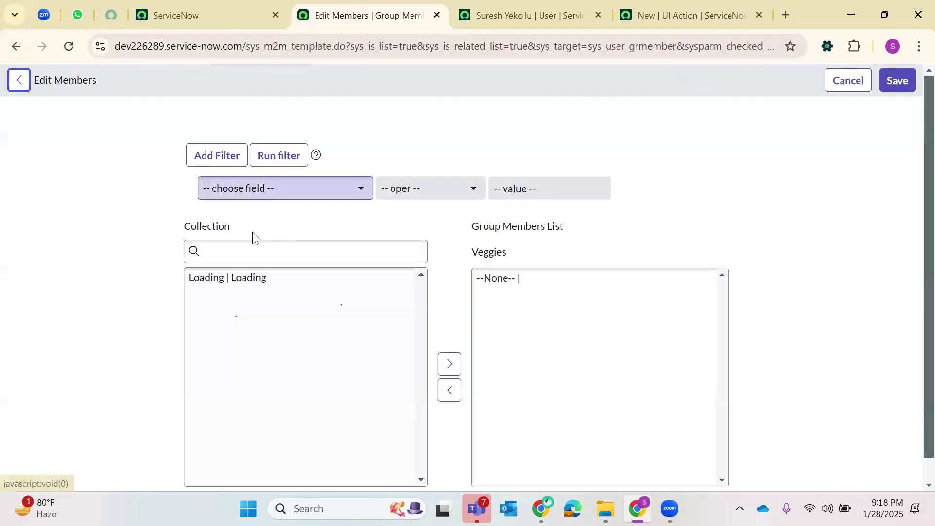
left_click(245, 245)
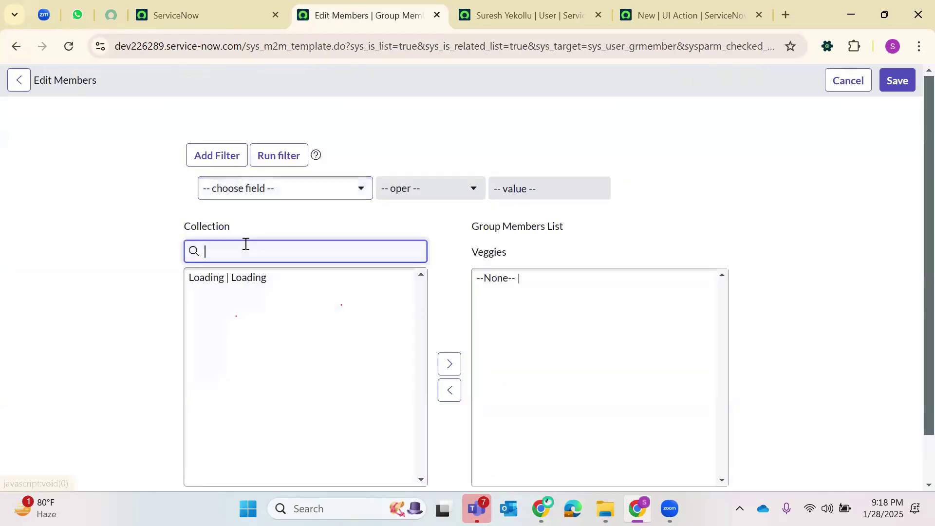
type("Suresh")
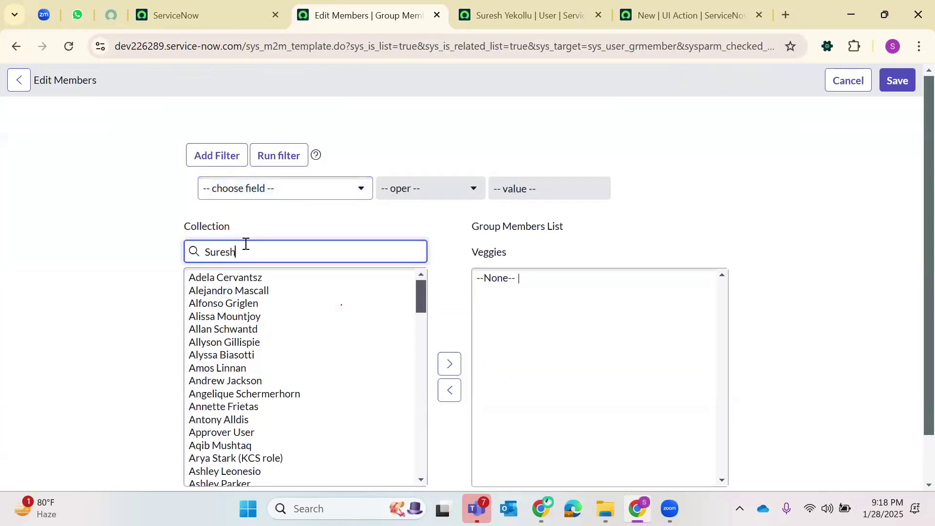
left_click(255, 278)
left_click(458, 372)
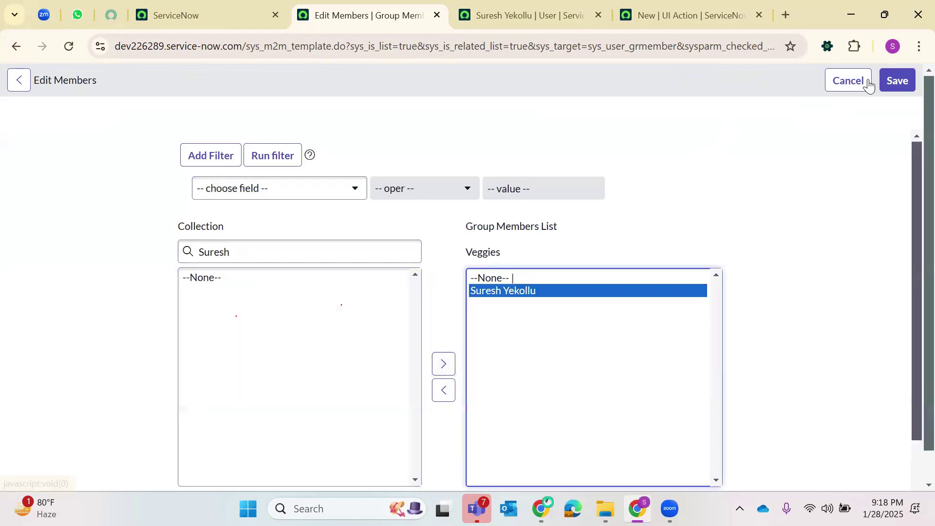
left_click(893, 84)
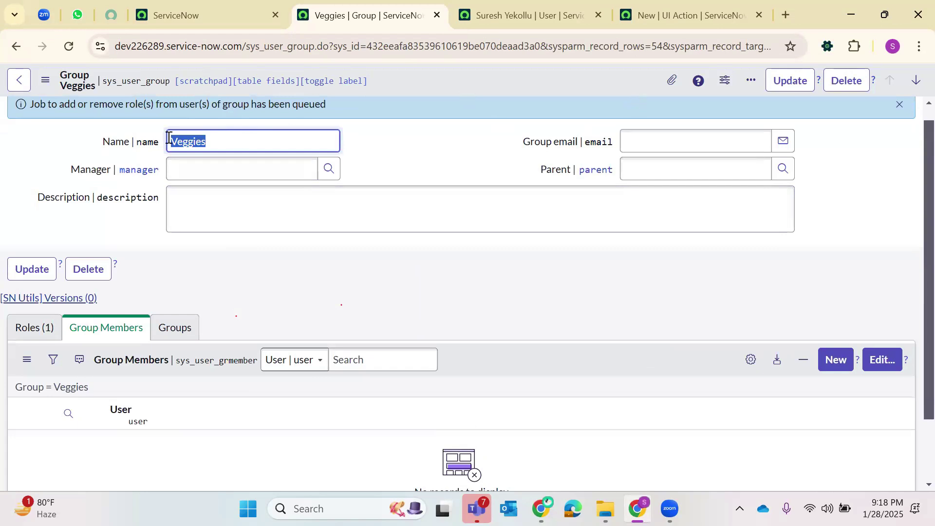
left_click(66, 48)
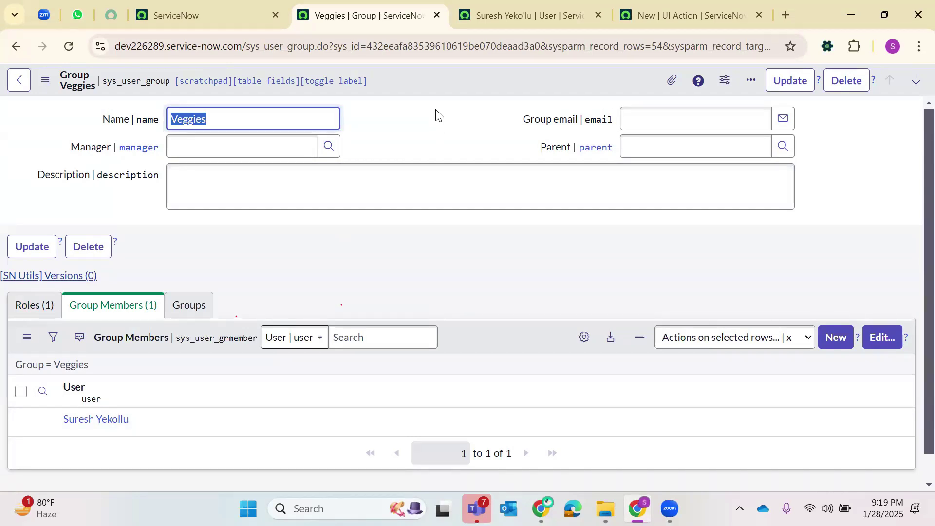
left_click(580, 9)
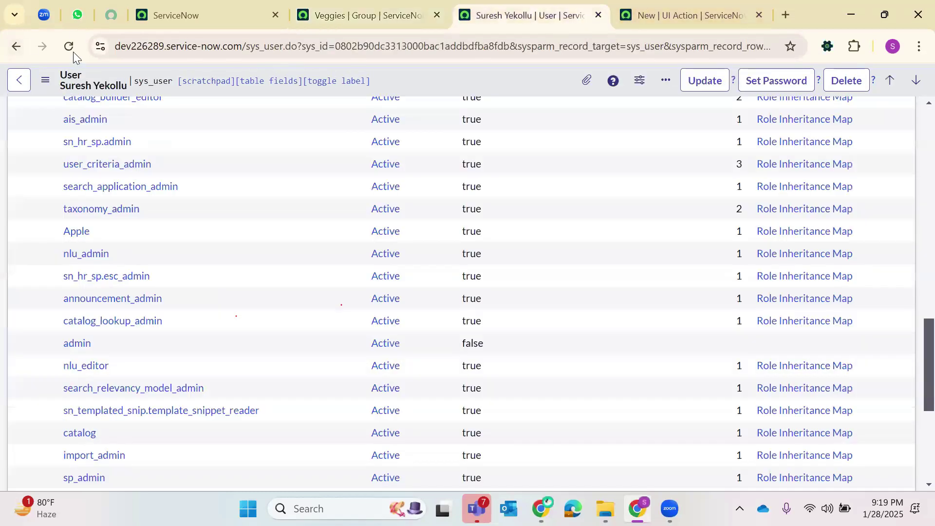
- Reload the user record and check its Fruits and Veggies groups and the Apple and Carrot roles
left_click(73, 51)
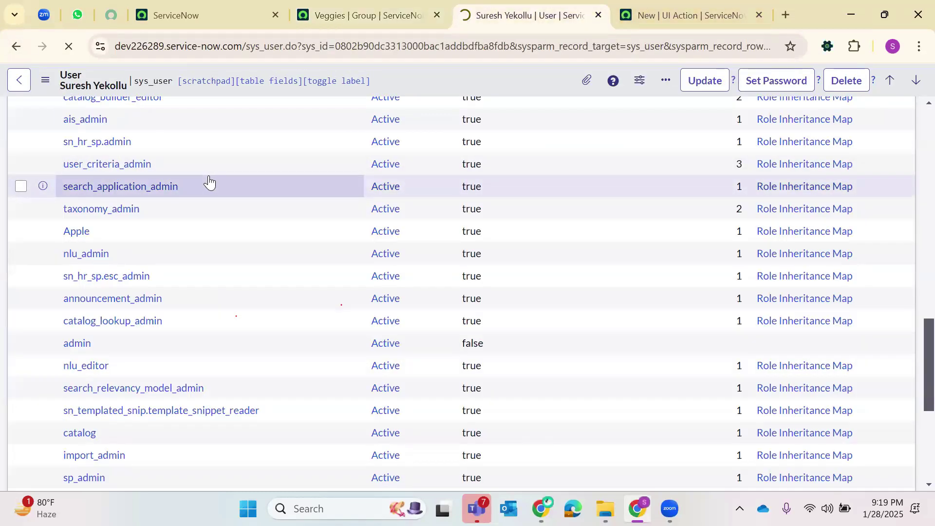
scroll(211, 276, "down", 8)
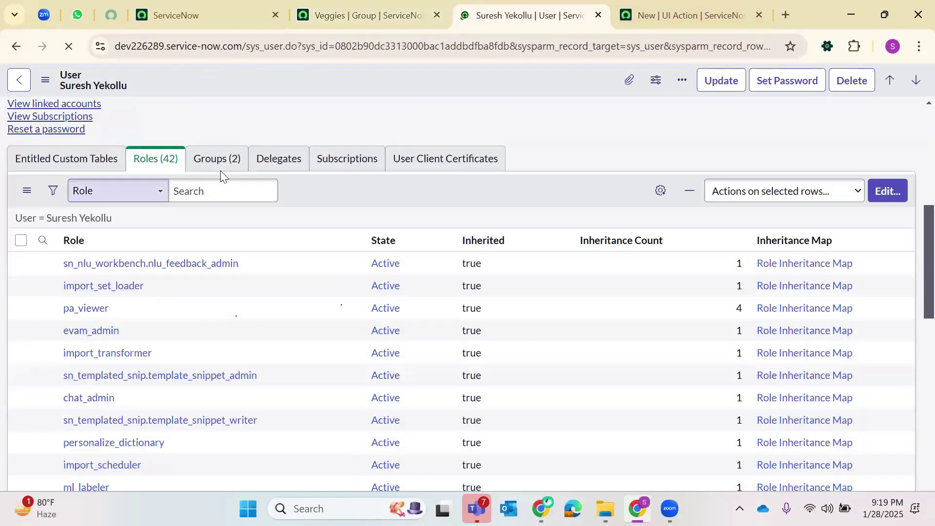
left_click(218, 159)
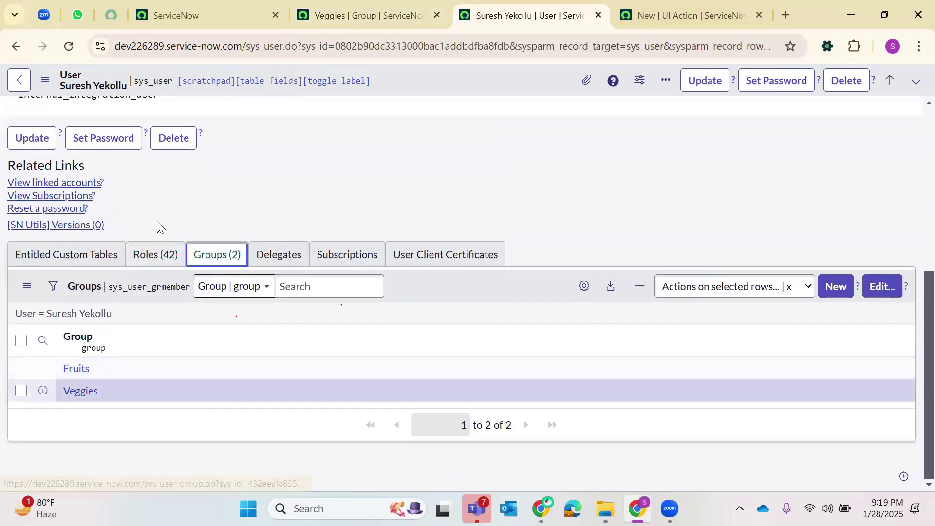
left_click(154, 257)
scroll(150, 294, "down", 5)
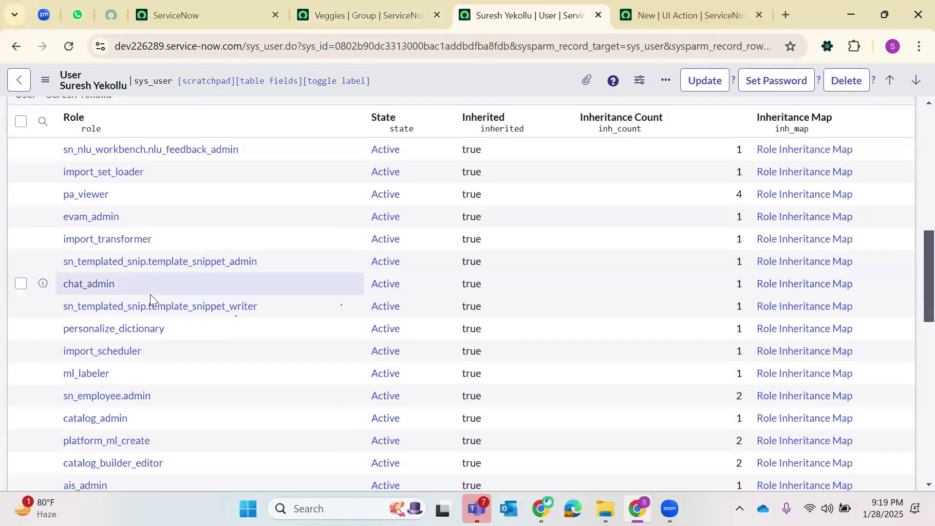
scroll(150, 295, "down", 7)
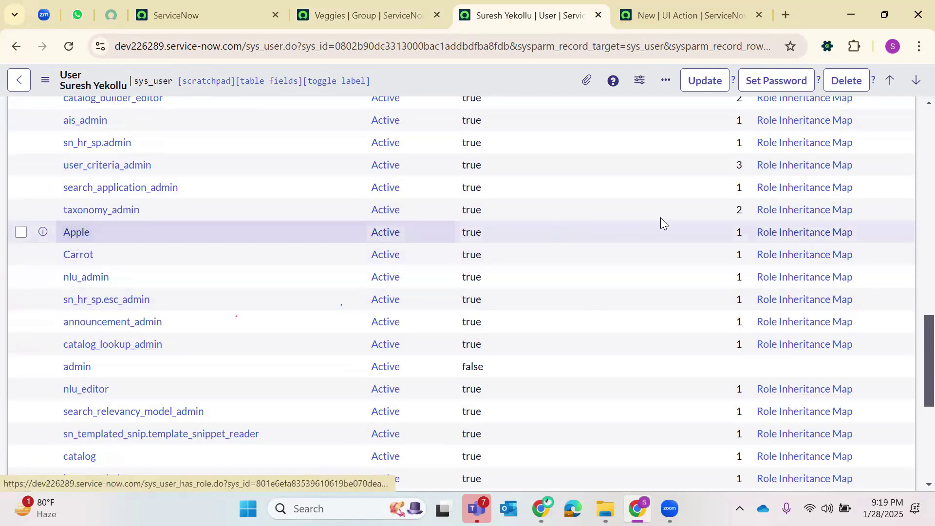
left_click(776, 241)
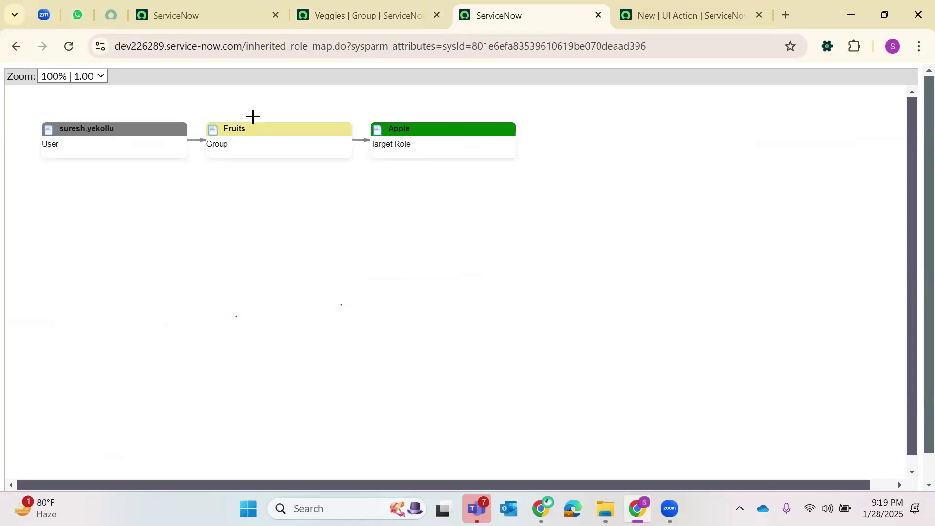
left_click(16, 46)
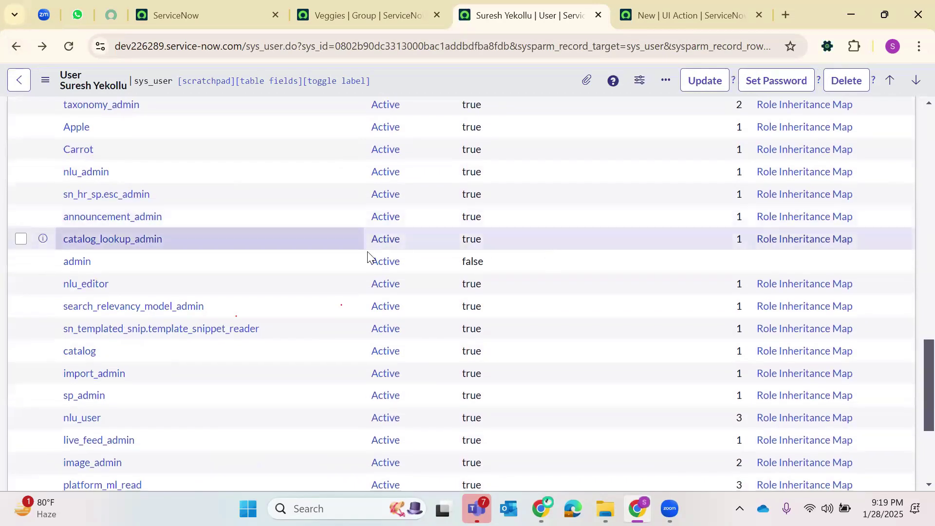
left_click(769, 150)
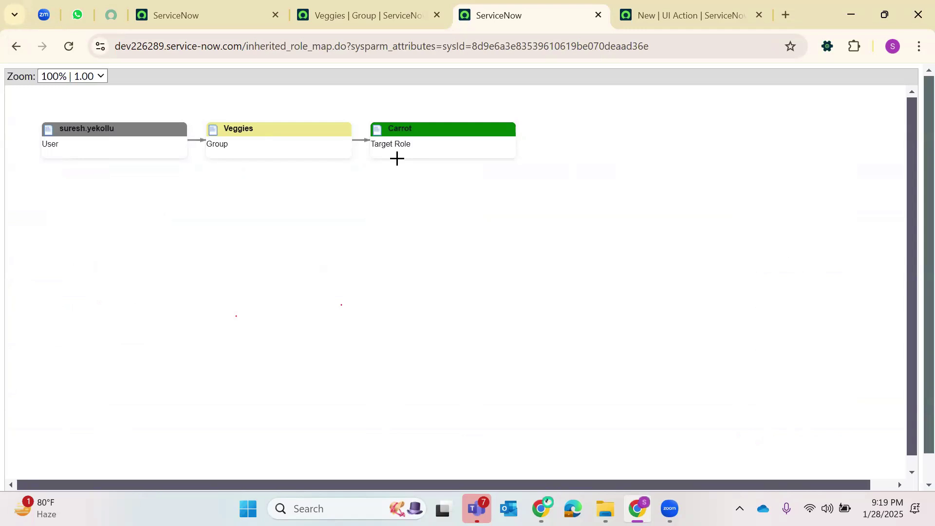
left_click(22, 56)
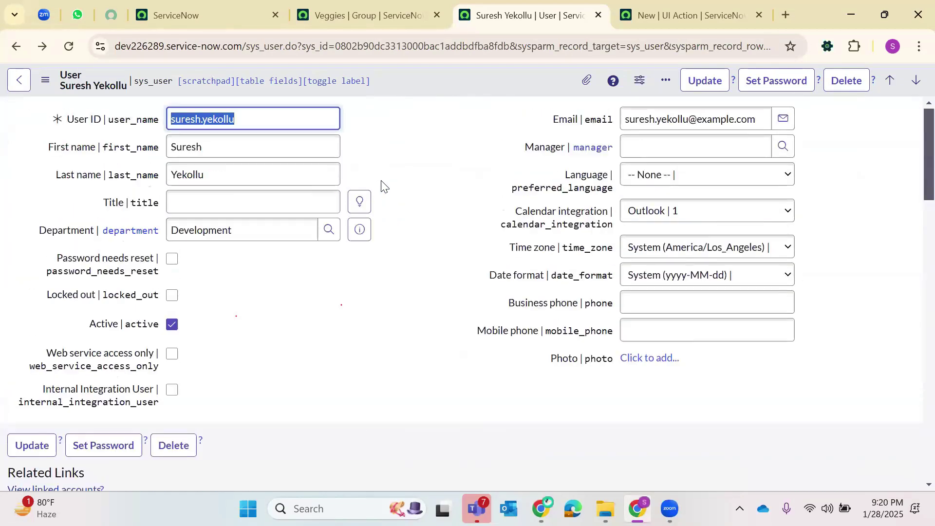
- Close the Veggies group tab and the unused new UI Action tab
left_click(375, 10)
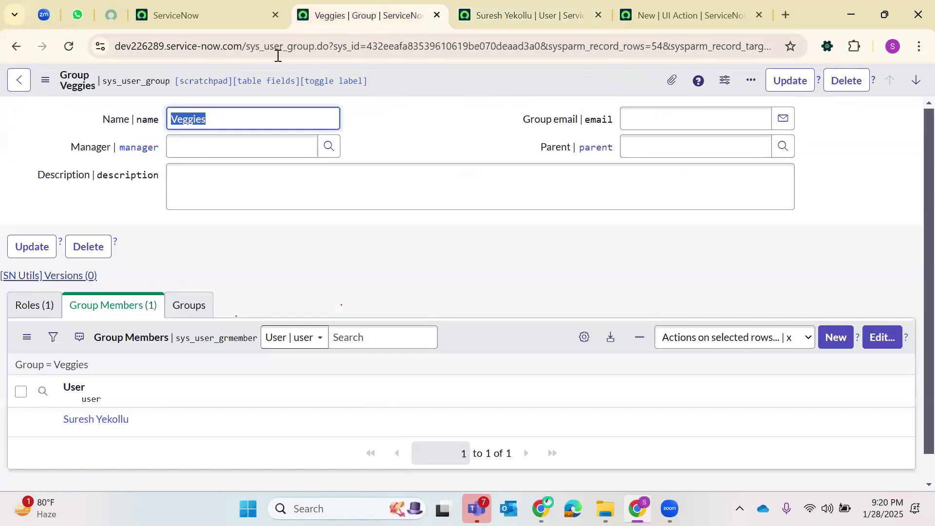
left_click(437, 15)
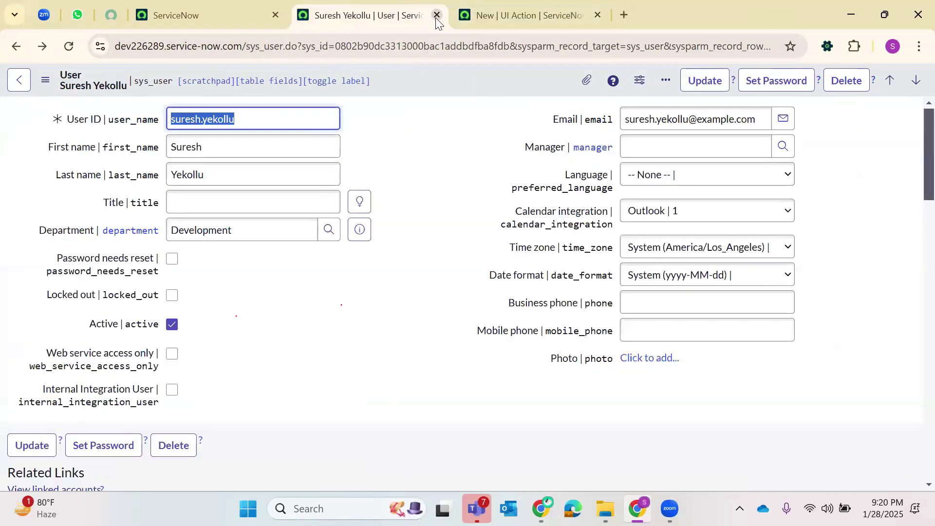
scroll(682, 199, "down", 1)
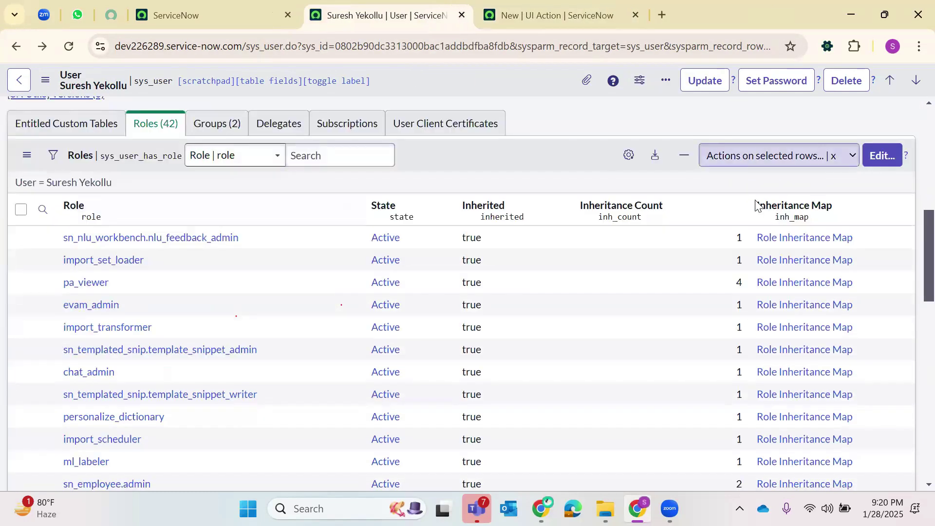
scroll(141, 195, "up", 6)
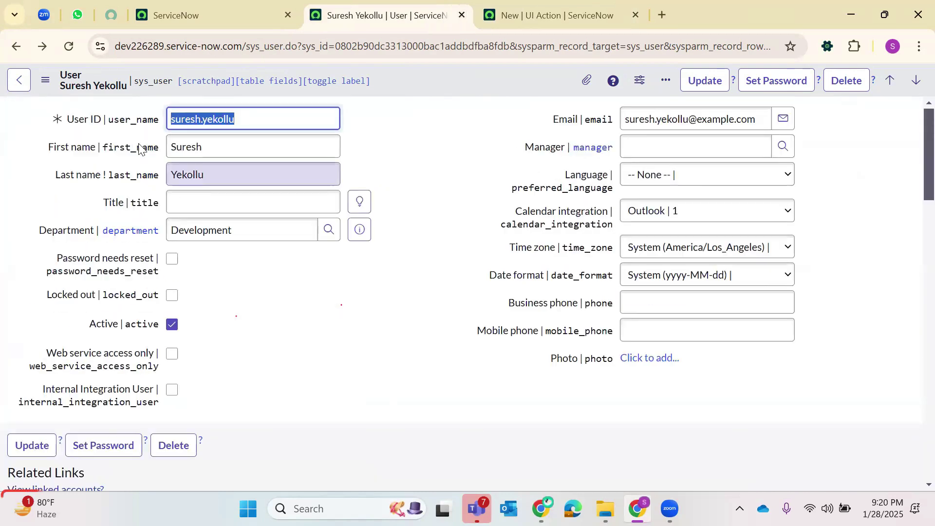
scroll(149, 191, "down", 5)
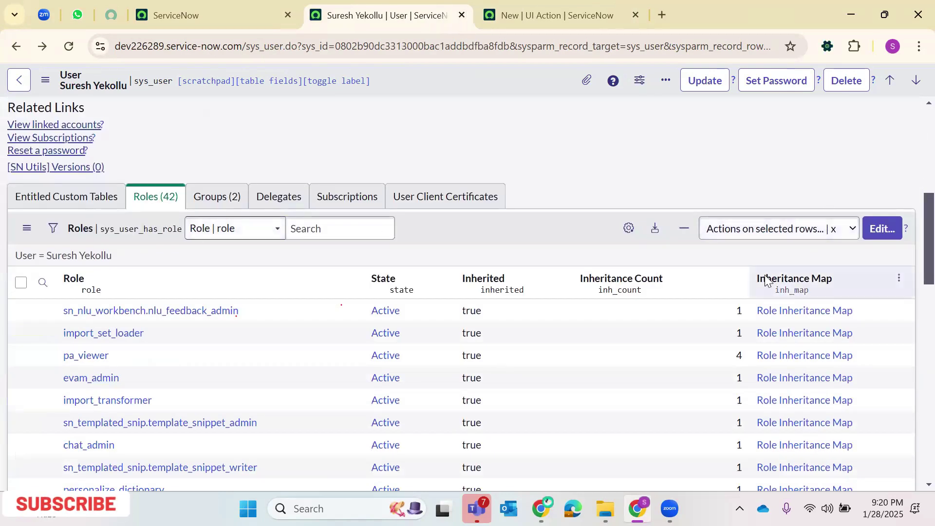
left_click(608, 10)
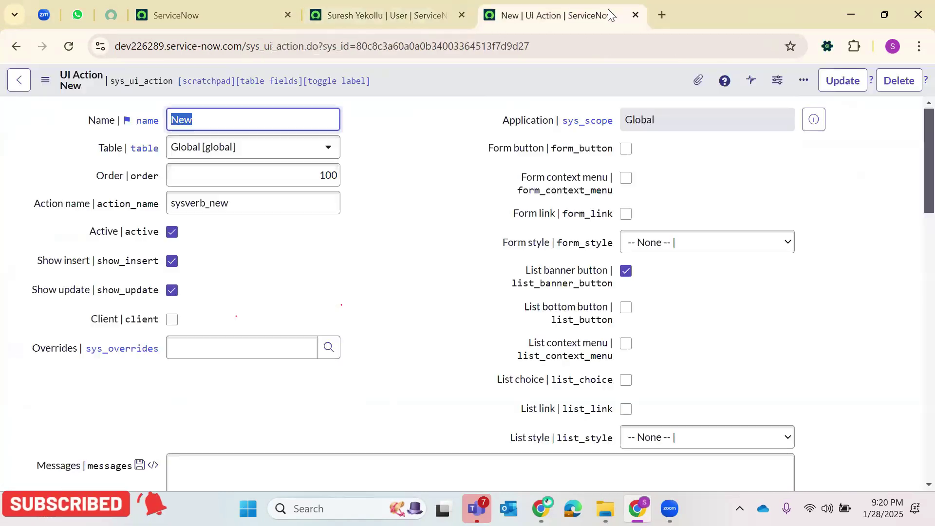
left_click(635, 16)
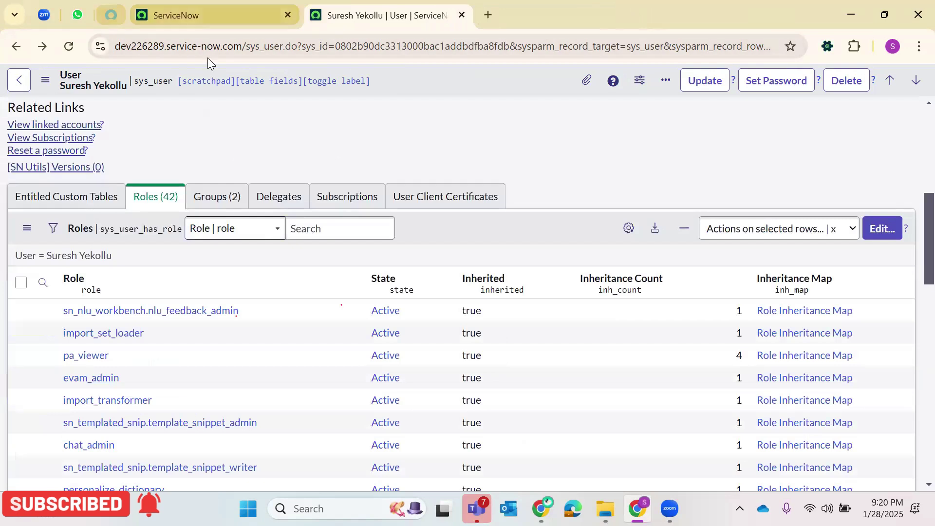
- Filter the navigator for 'Roles' and open the Roles list in a new tab
left_click(205, 15)
left_click(157, 84)
key("BackSpace")
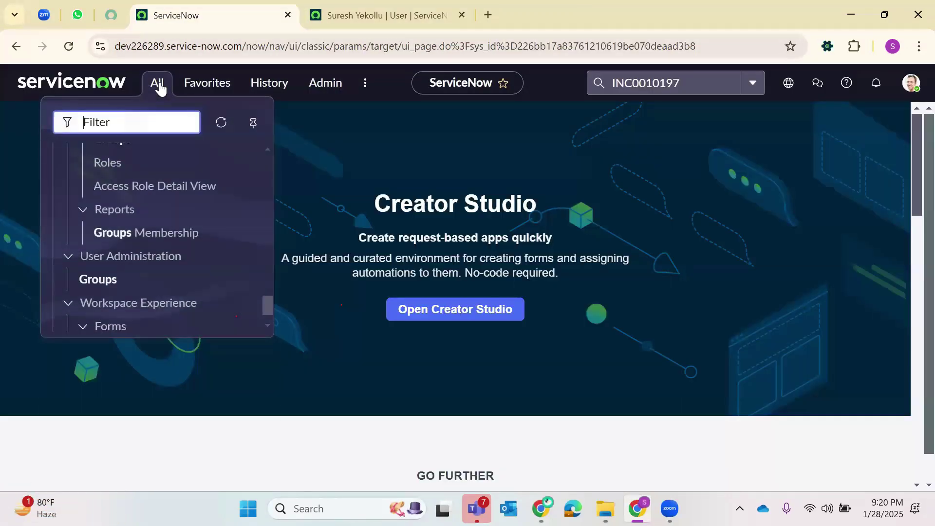
type("Roles")
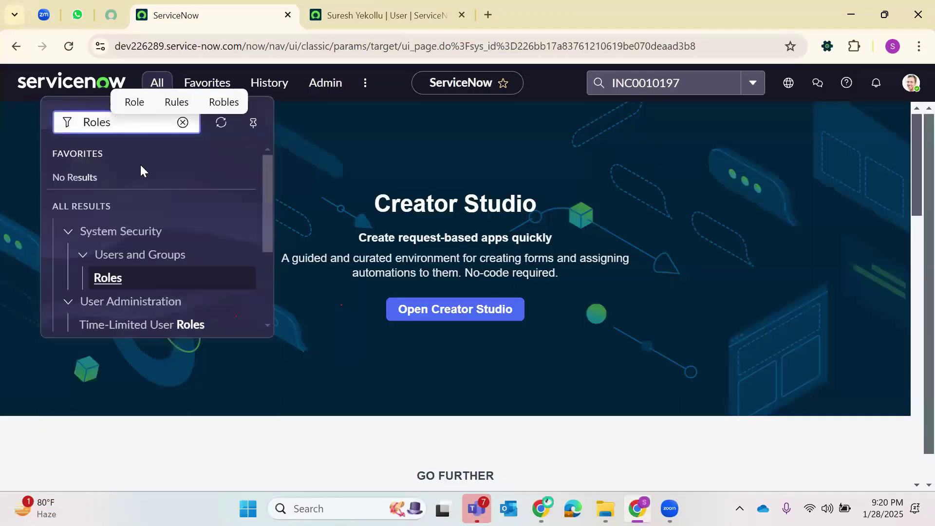
scroll(136, 195, "down", 3)
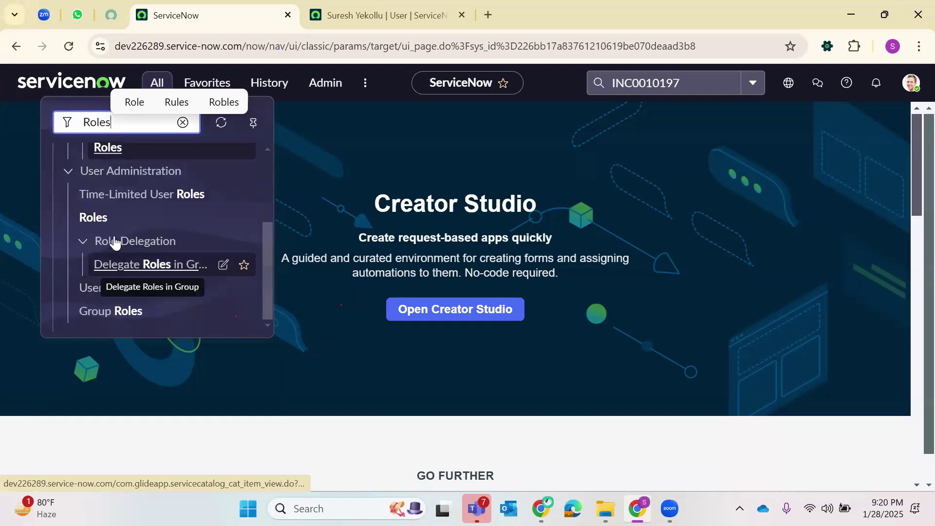
right_click(115, 228)
left_click(183, 242)
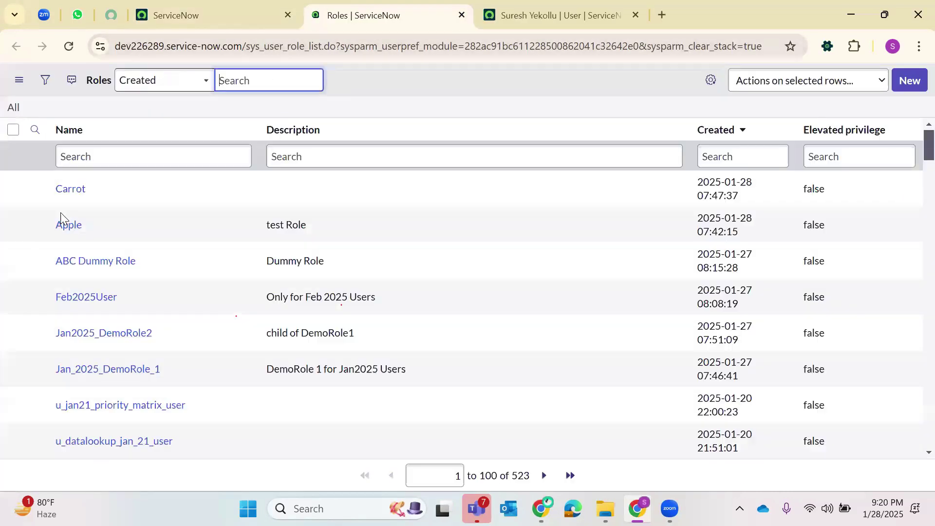
- Open the Apple role and review its Applications, Modules, Custom Tables and Contains Roles lists
left_click(68, 221)
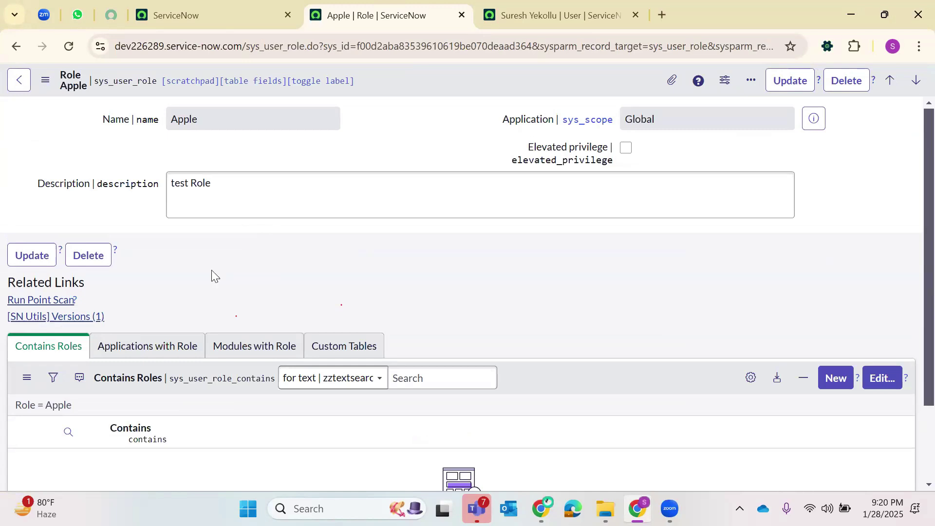
left_click(148, 346)
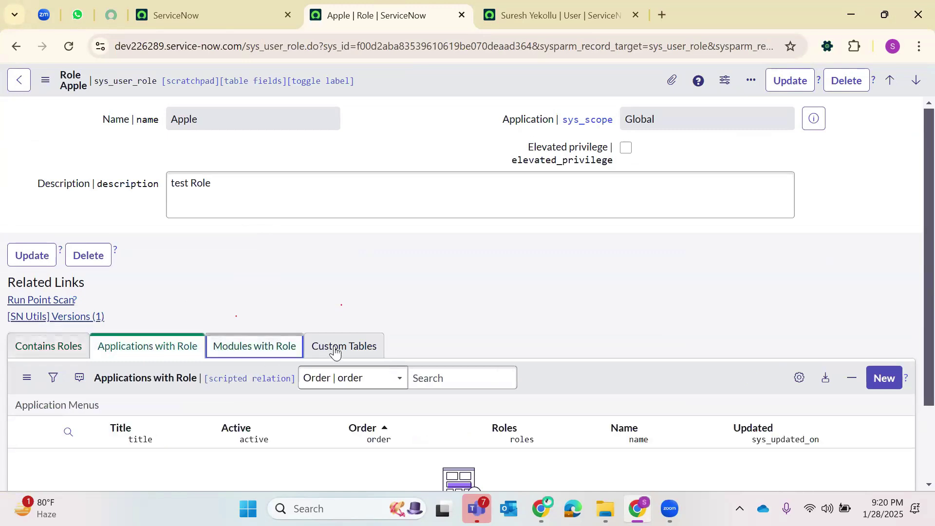
left_click(273, 356)
left_click(109, 348)
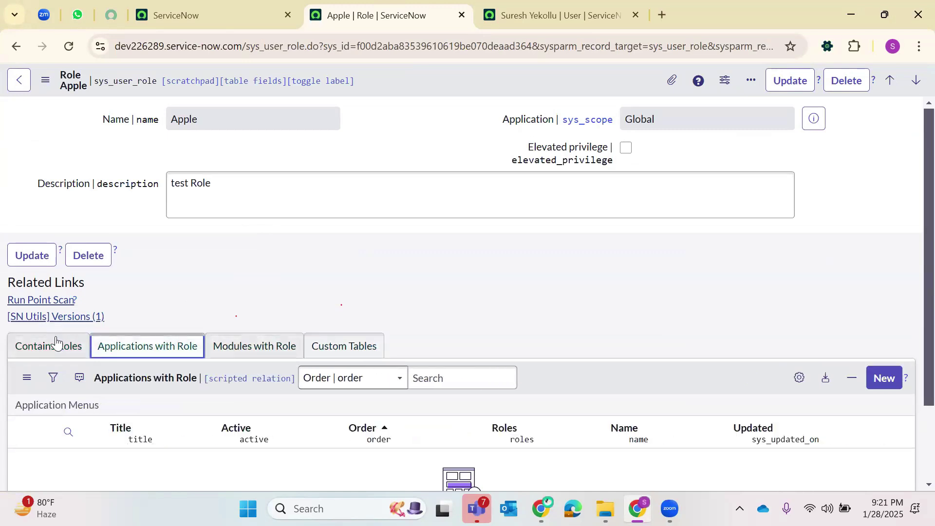
left_click(91, 353)
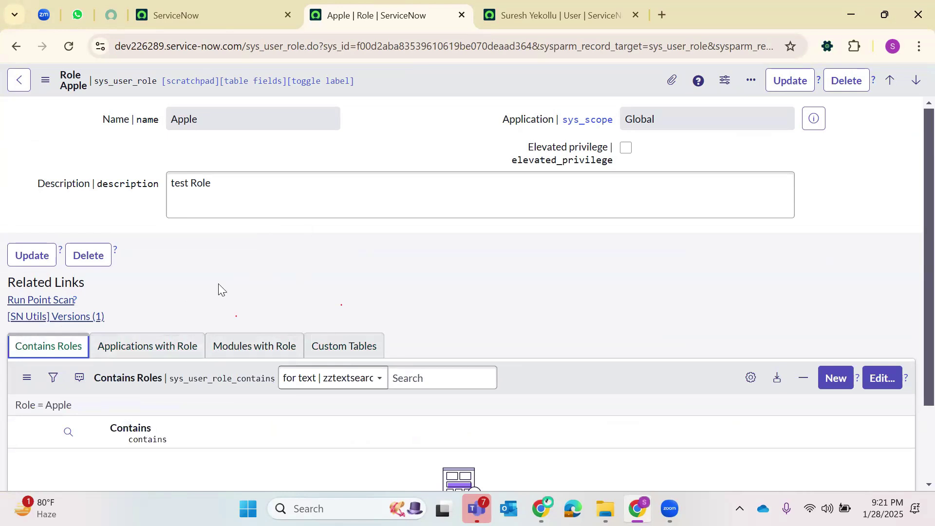
left_click(183, 353)
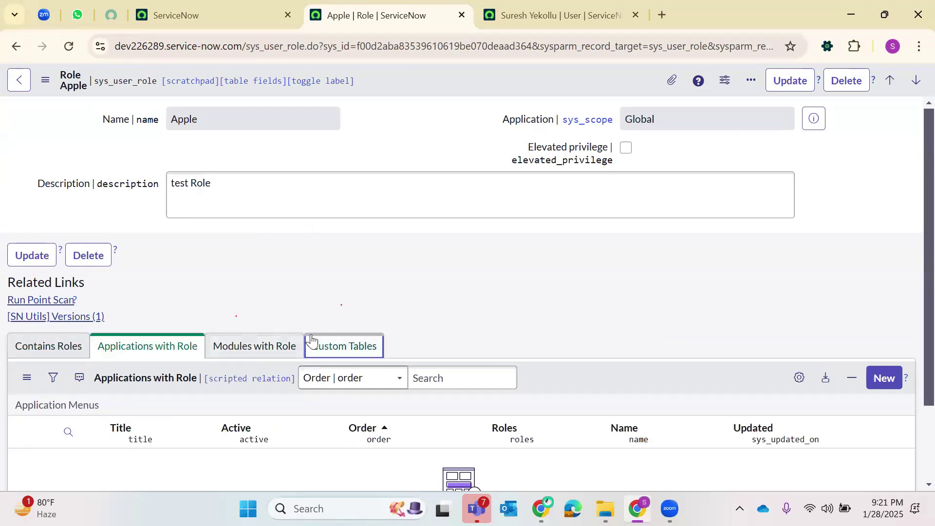
- Cycle through Apple's related lists again, then select sys_user_has_role on the user's role list
left_click(299, 345)
left_click(79, 353)
left_click(148, 354)
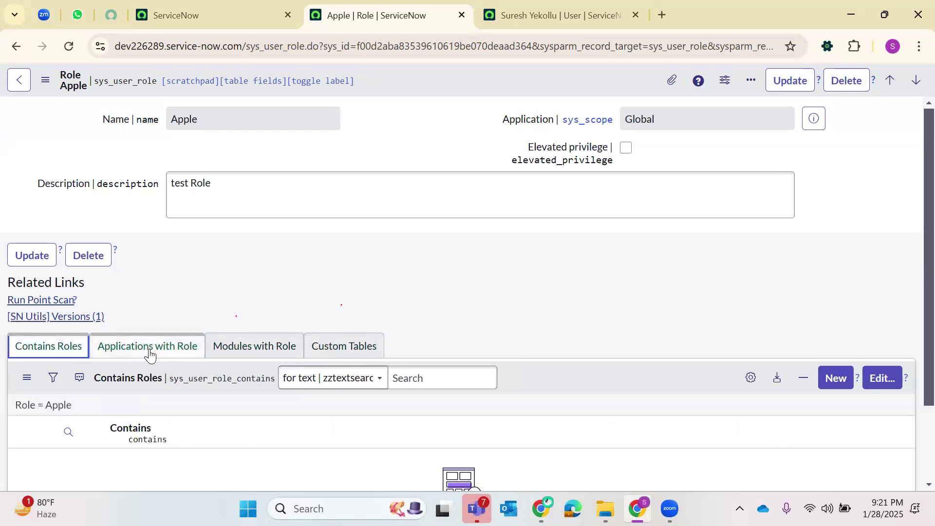
left_click(236, 354)
left_click(335, 351)
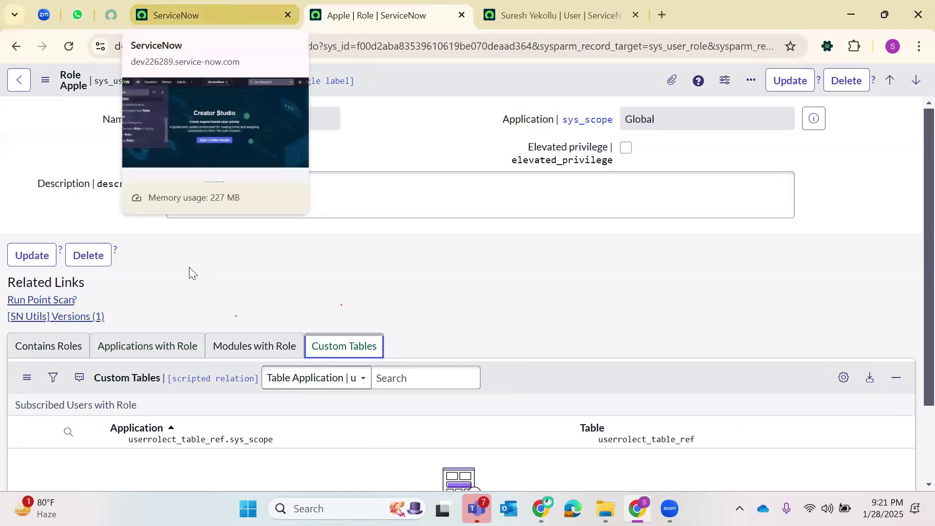
key("ctrl+Tab")
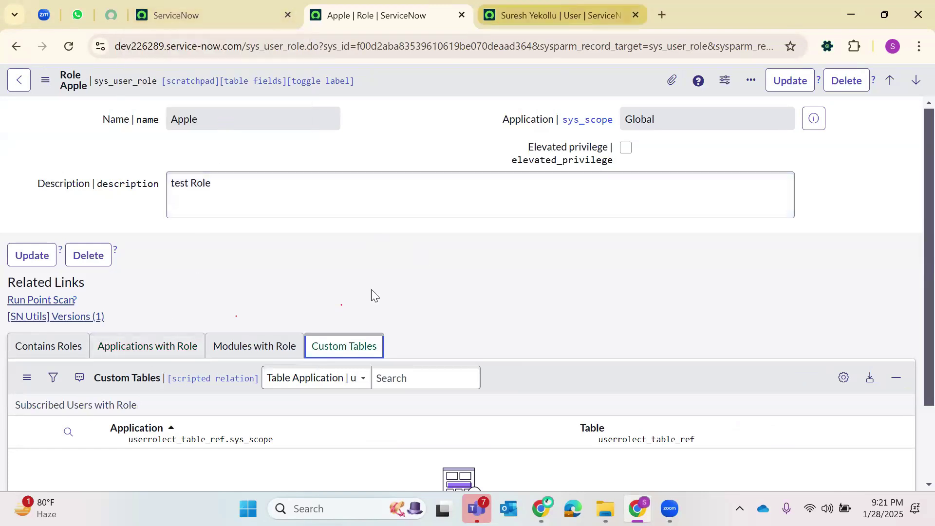
left_click_drag(182, 229, 108, 234)
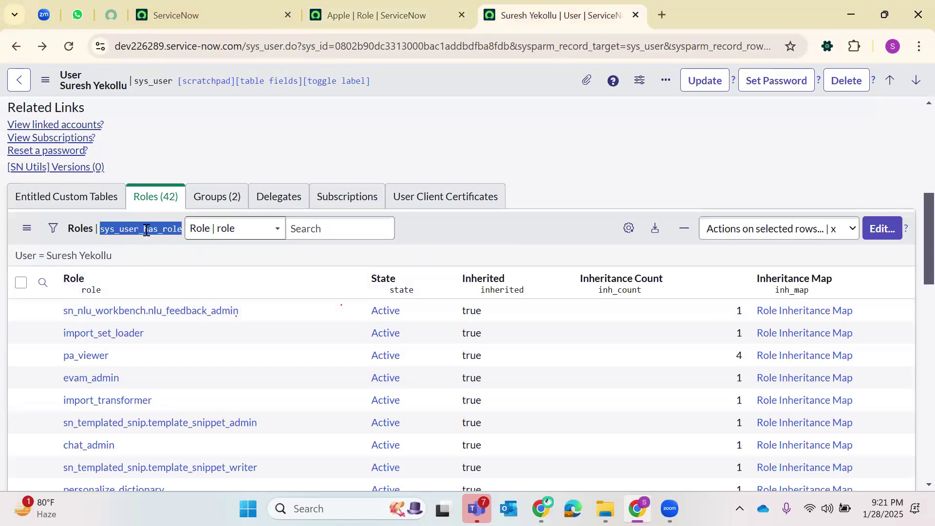
right_click(146, 231)
left_click(124, 240)
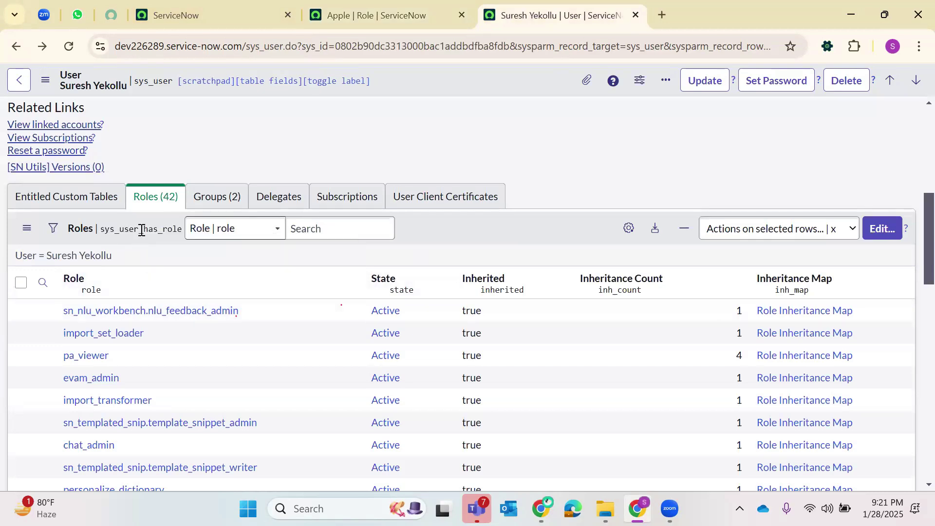
double_click(142, 230)
key("ctrl+c")
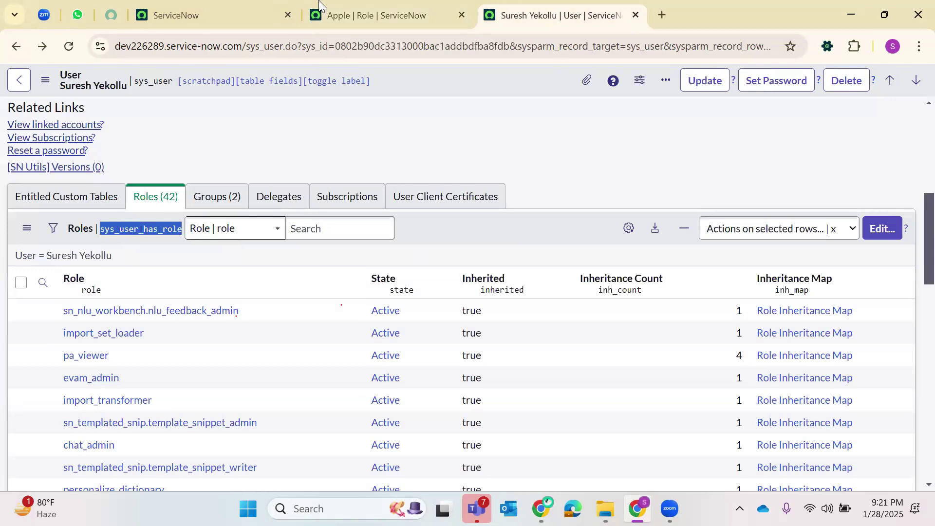
left_click(209, 15)
left_click(157, 83)
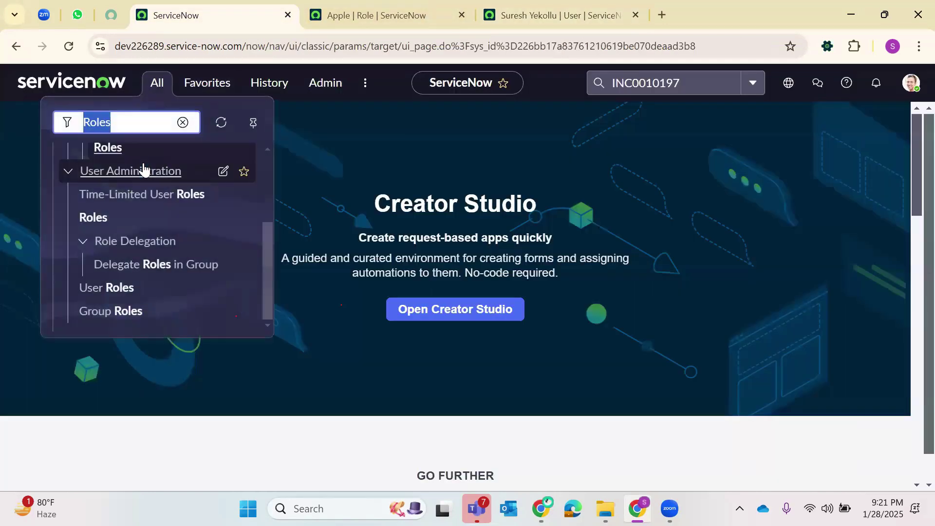
key("BackSpace")
key("ctrl+v")
type(".LIST")
key("Return")
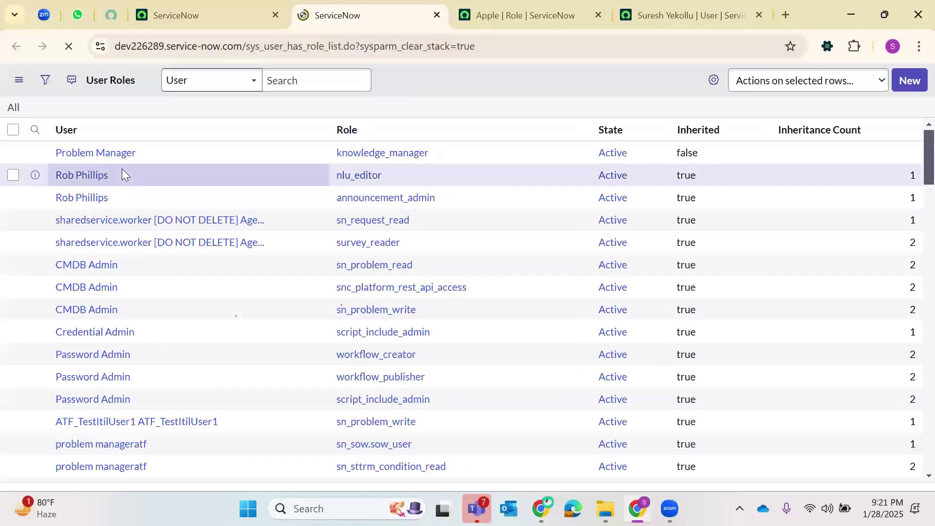
left_click(390, 164)
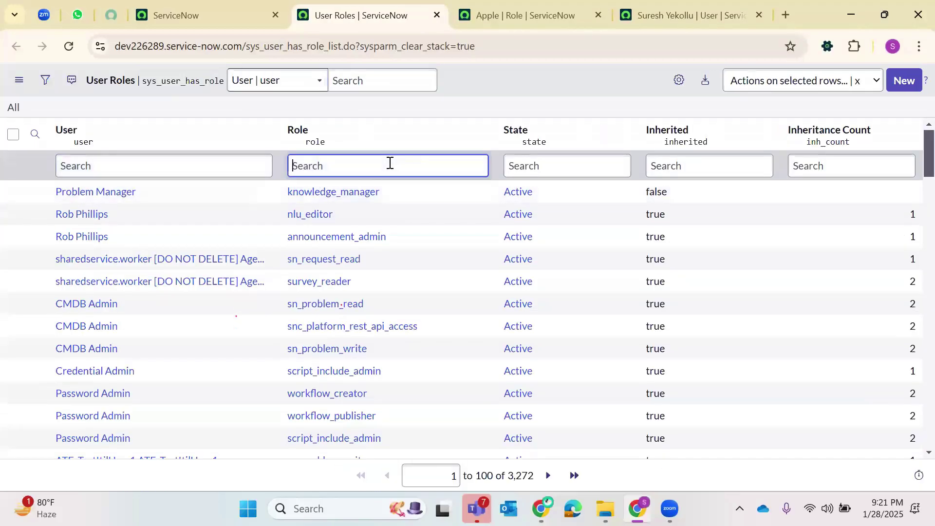
type("Apple")
key("Return")
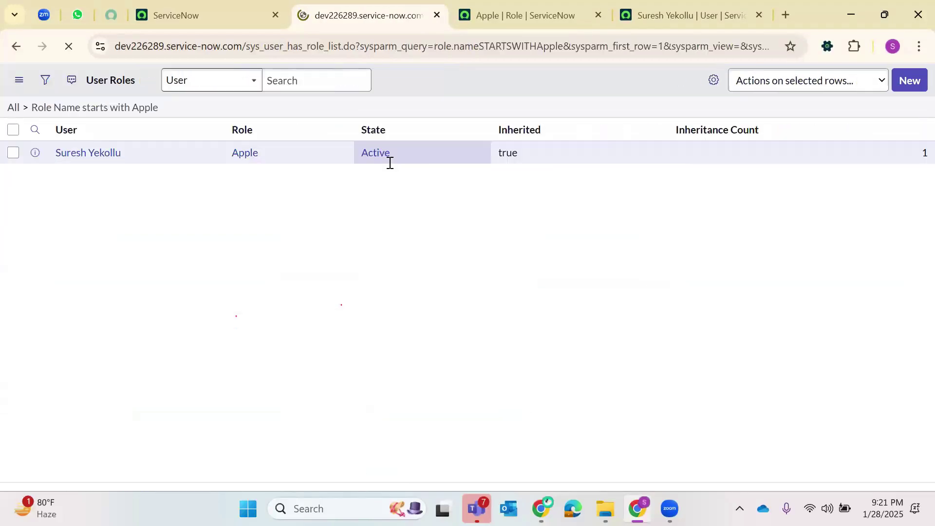
left_click_drag(94, 190, 56, 192)
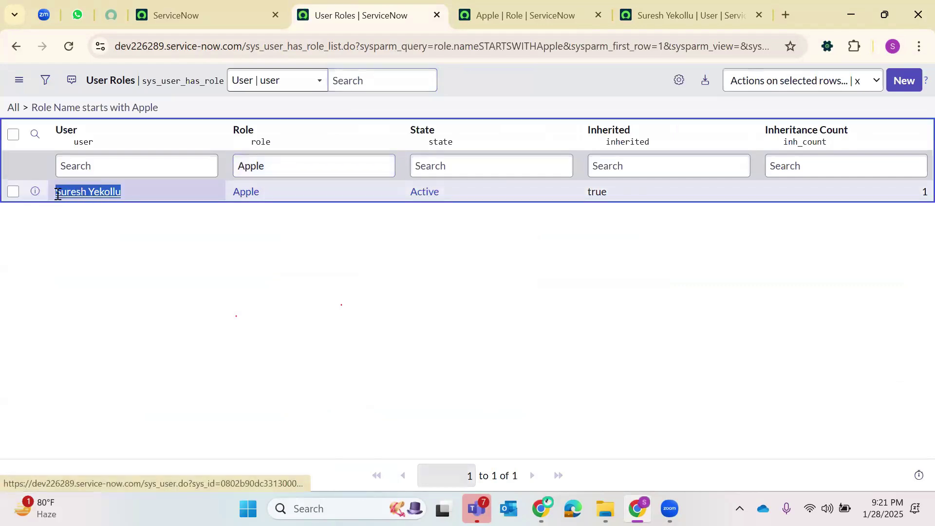
left_click(459, 209)
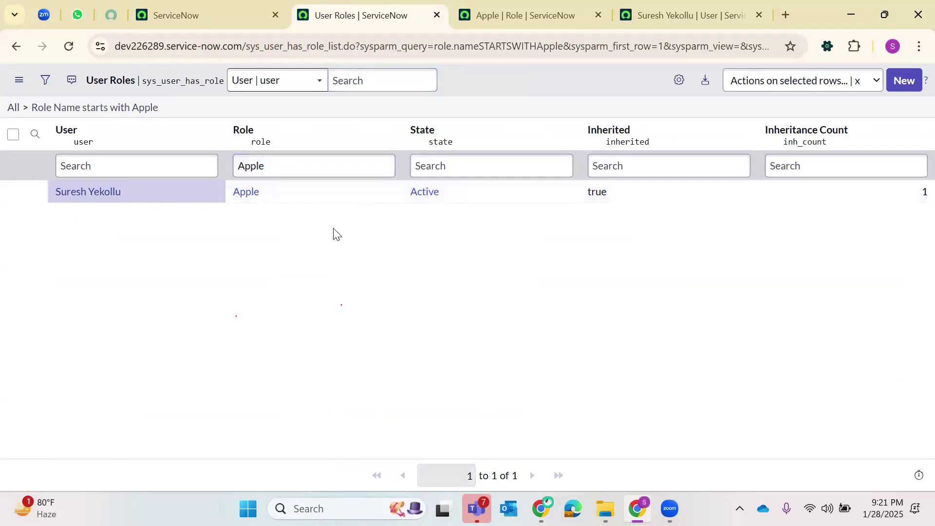
- Close the User Roles tab and review the user record's 42-role list
left_click(437, 15)
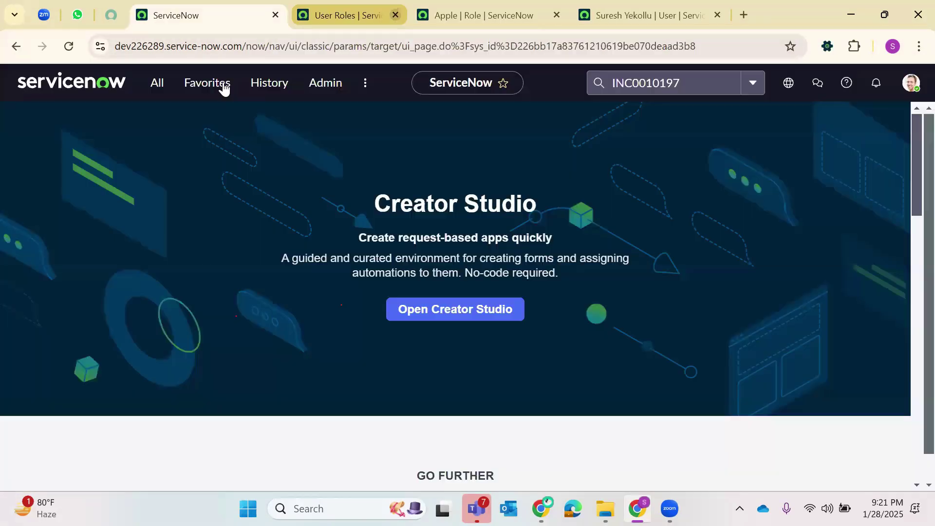
left_click(157, 88)
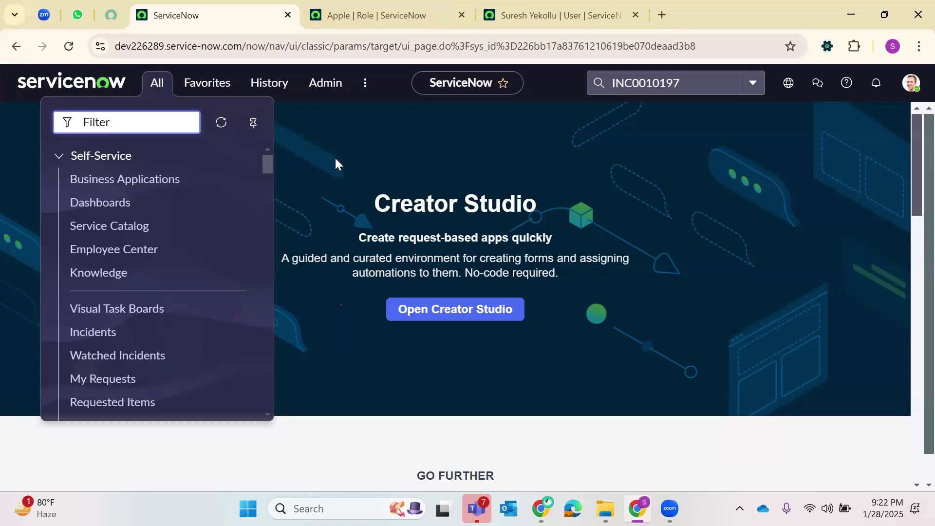
left_click(550, 15)
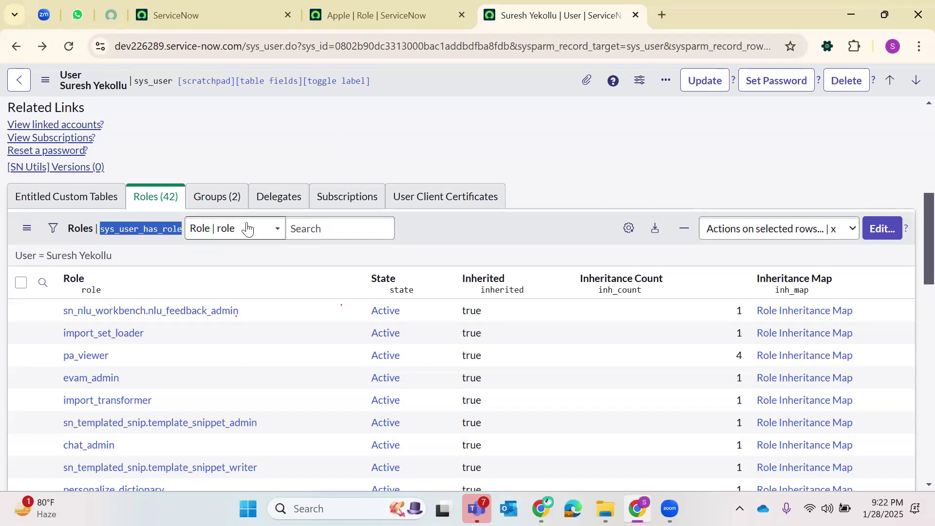
scroll(147, 382, "down", 8)
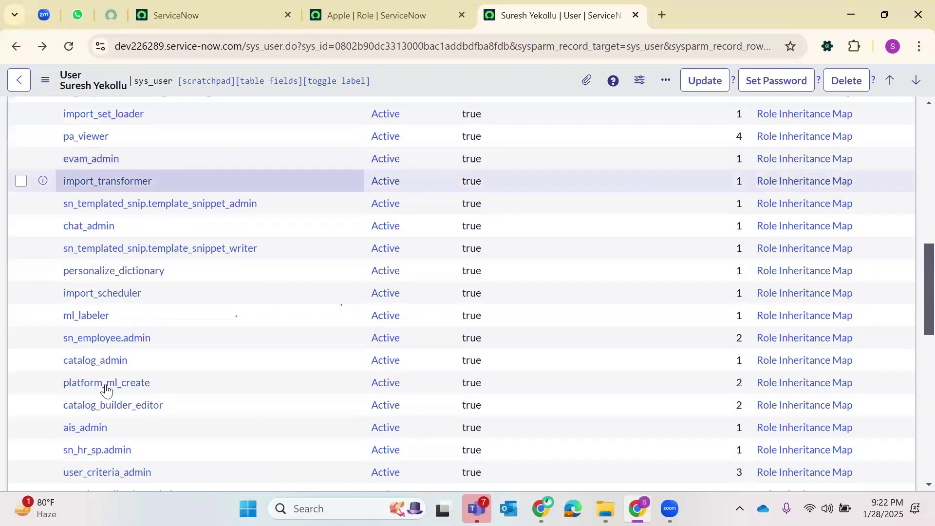
scroll(98, 388, "up", 10)
scroll(100, 377, "up", 5)
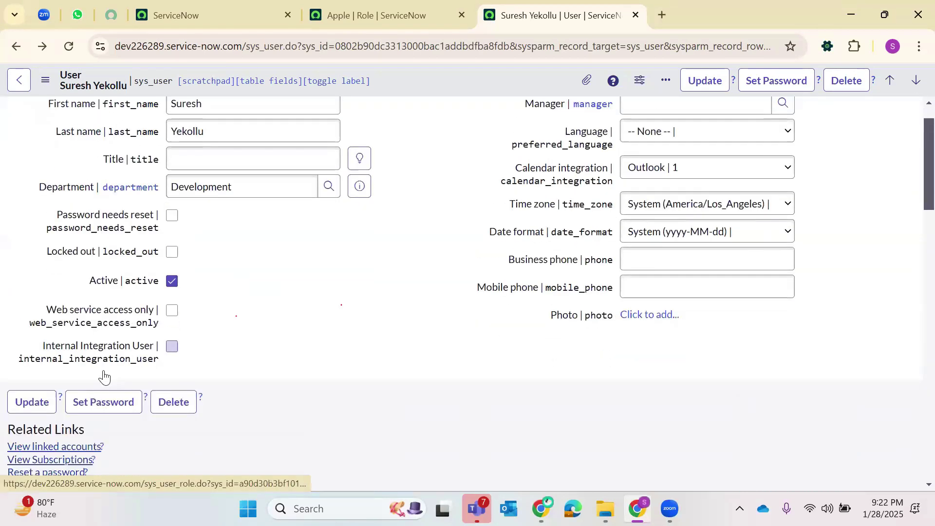
scroll(112, 350, "down", 7)
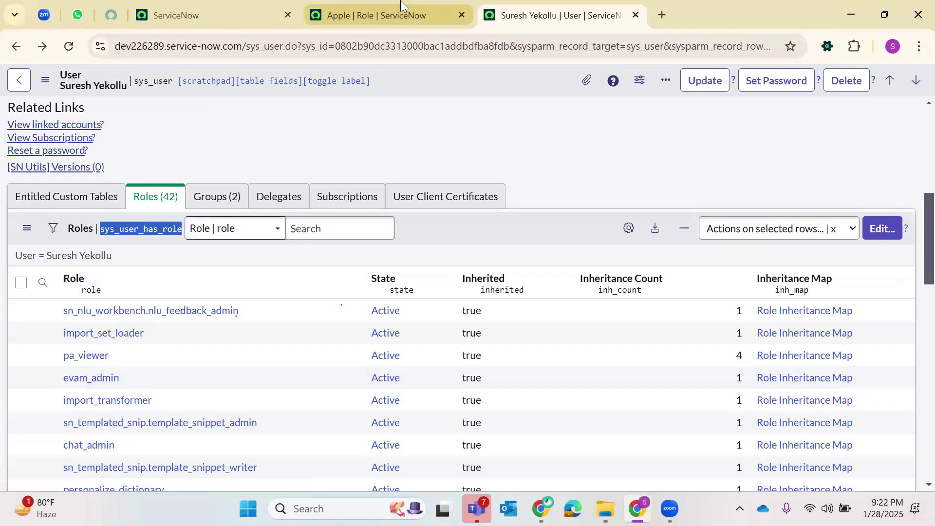
- Compare the Apple role and user tabs, then close both
left_click(399, 15)
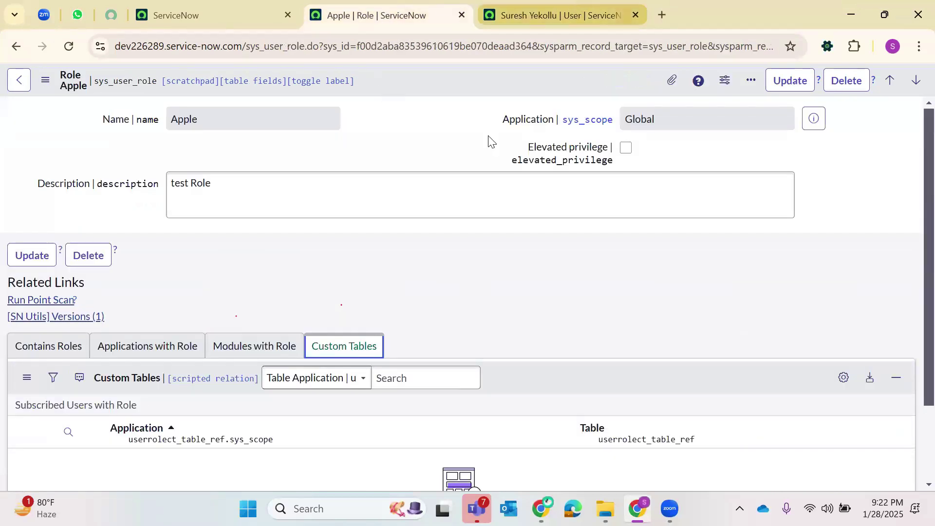
left_click(573, 10)
double_click(152, 229)
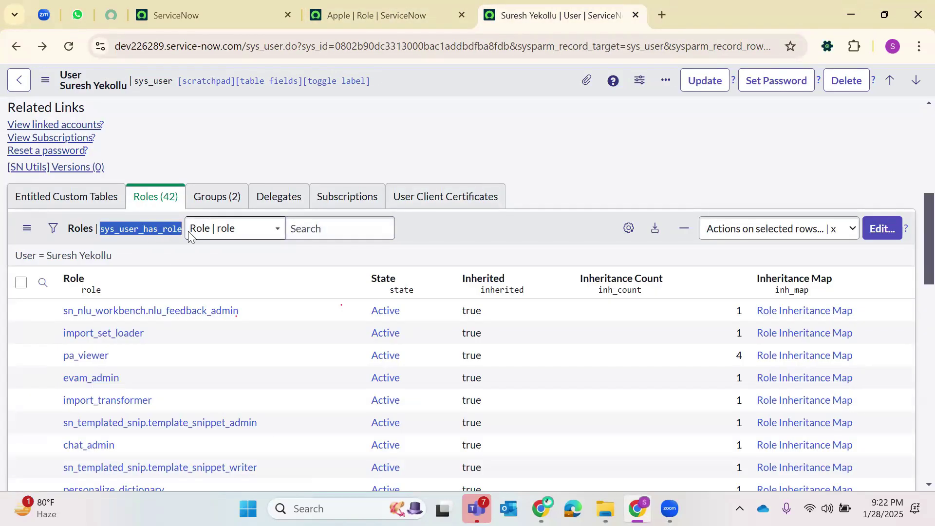
right_click(152, 229)
left_click(264, 132)
left_click(210, 15)
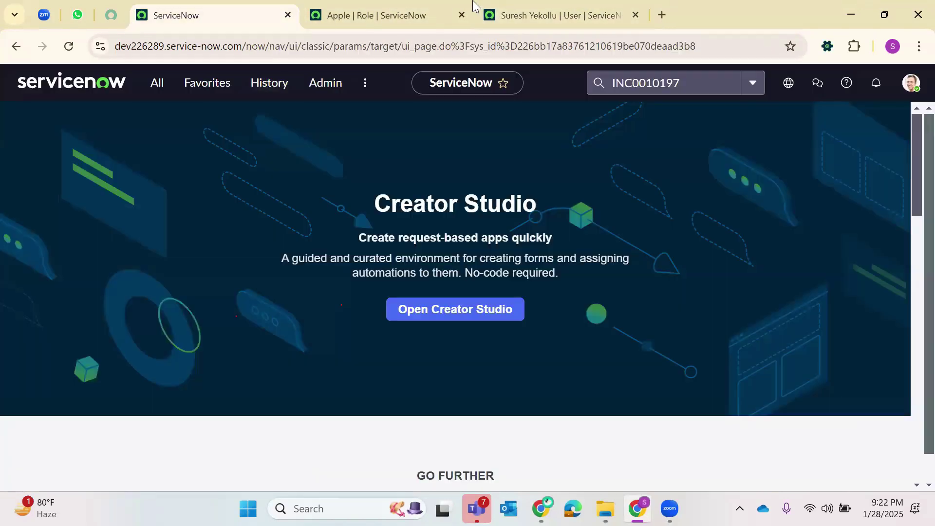
left_click(384, 15)
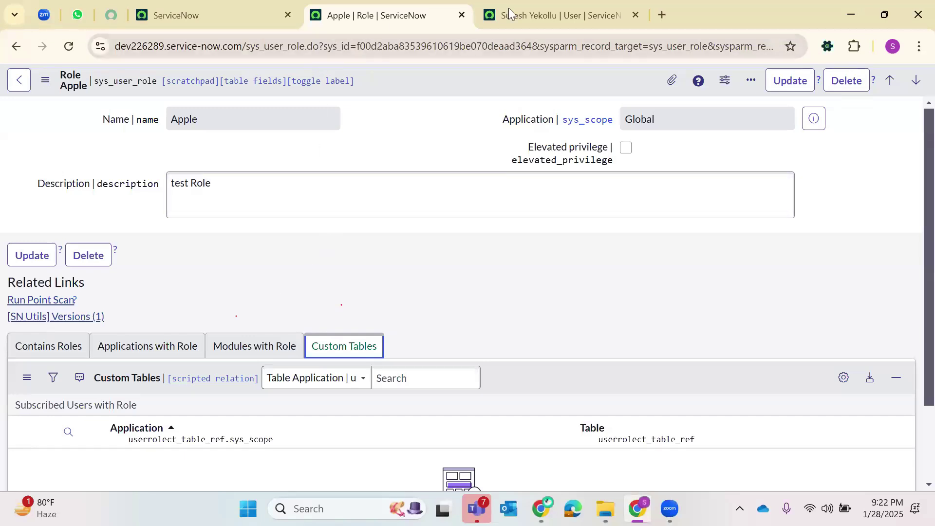
left_click(461, 16)
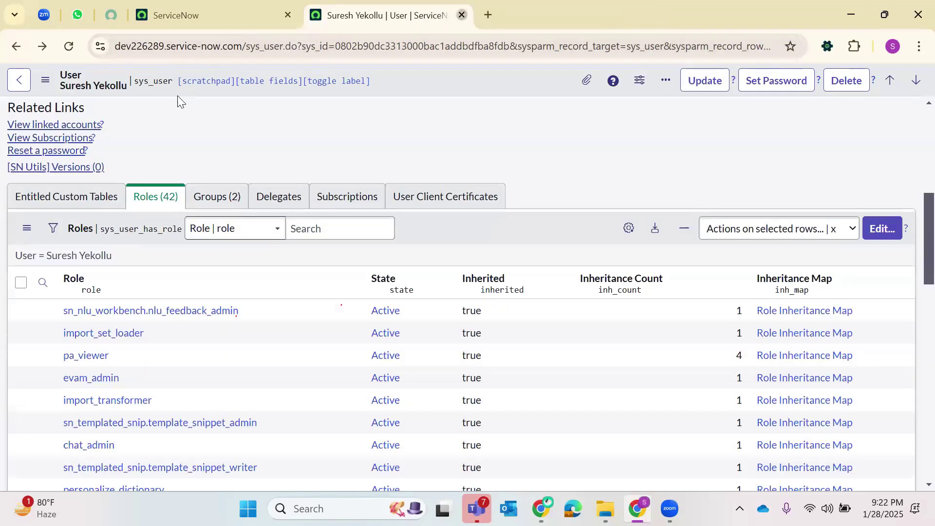
key("ctrl+w")
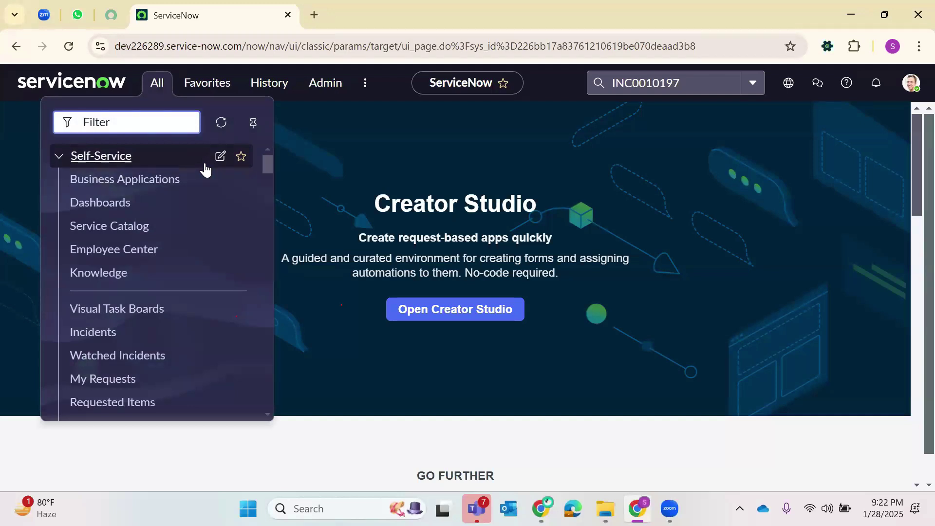
- Filter the navigator for 'Roles' and open the Roles list in a new tab
type("Roles")
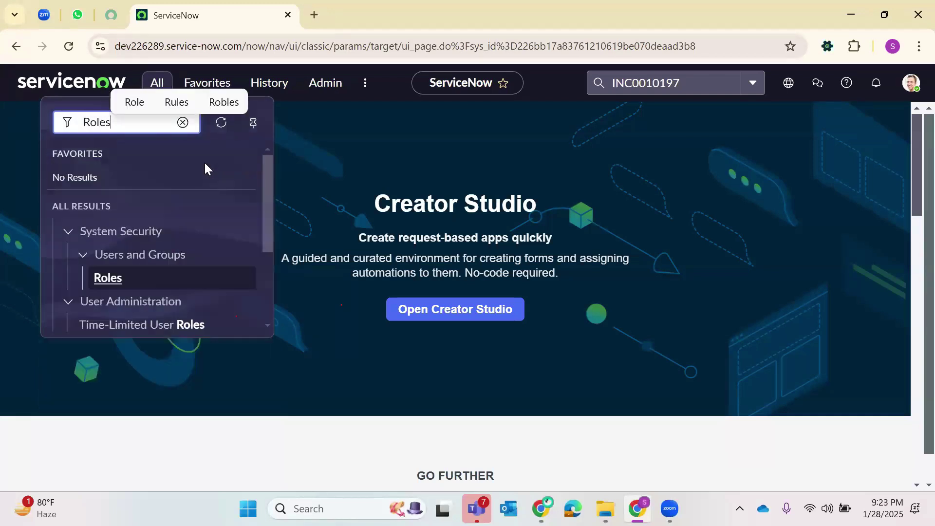
scroll(161, 235, "down", 3)
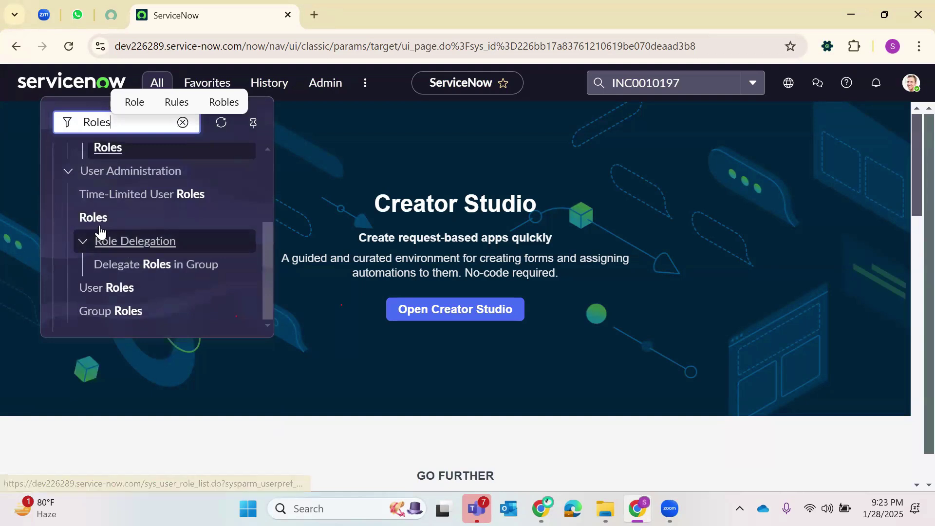
scroll(103, 224, "up", 3)
scroll(104, 224, "down", 3)
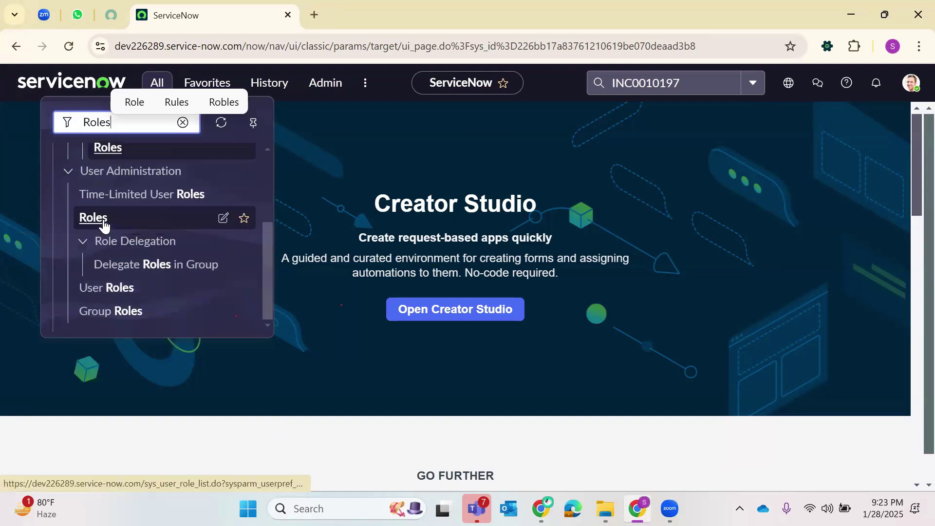
left_click(93, 218)
right_click(122, 222)
left_click(244, 240)
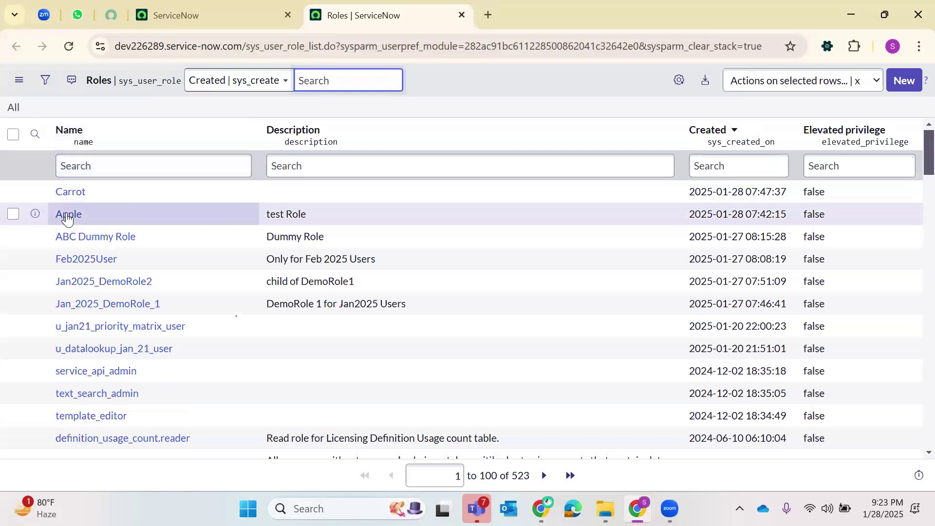
- Open the Apple role and view its empty Contains Roles list
left_click(68, 214)
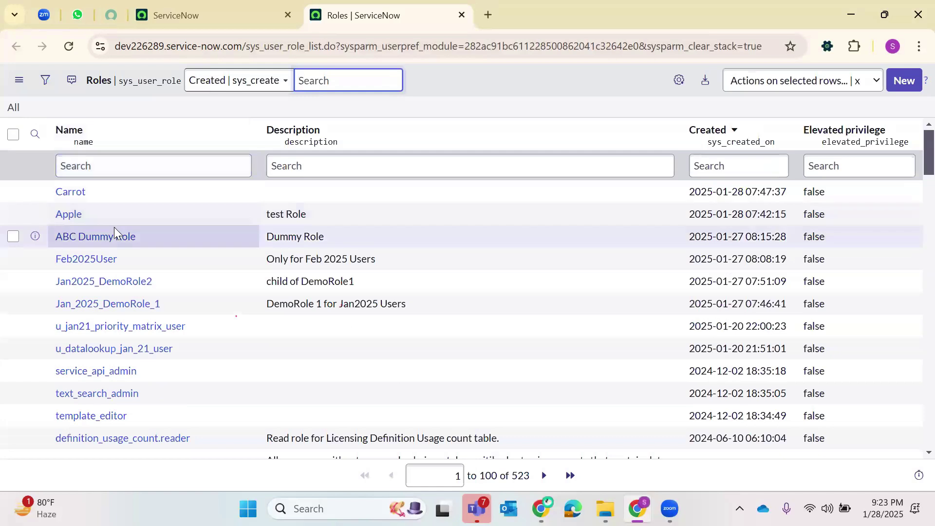
scroll(295, 219, "down", 2)
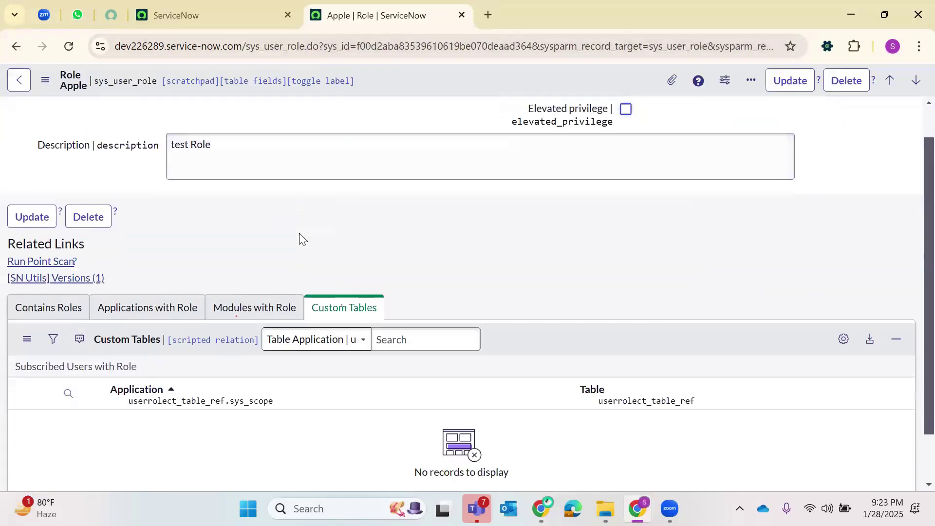
scroll(105, 294, "up", 1)
left_click(63, 323)
scroll(438, 253, "down", 1)
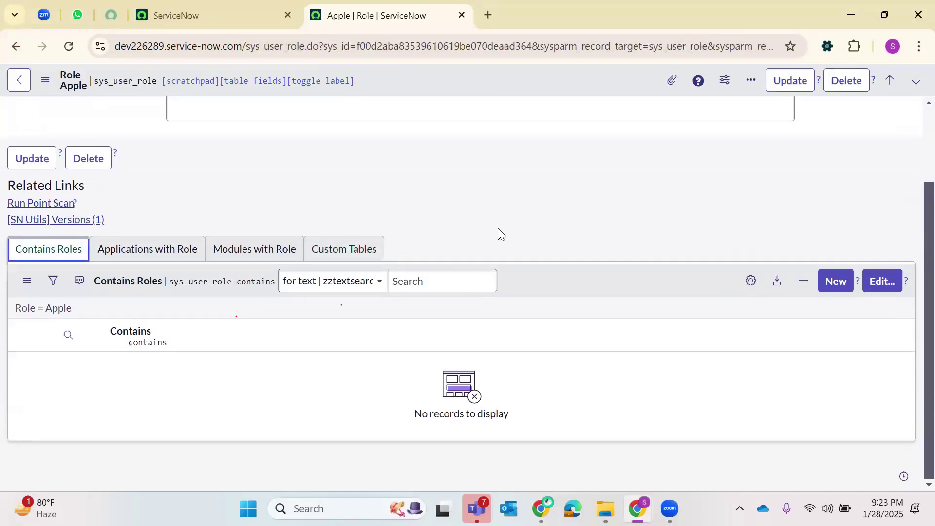
scroll(358, 156, "up", 2)
scroll(439, 164, "down", 2)
scroll(263, 179, "up", 2)
- Change Apple's description to 'test Role Parent Role' and save the record
left_click(263, 180)
type("PA")
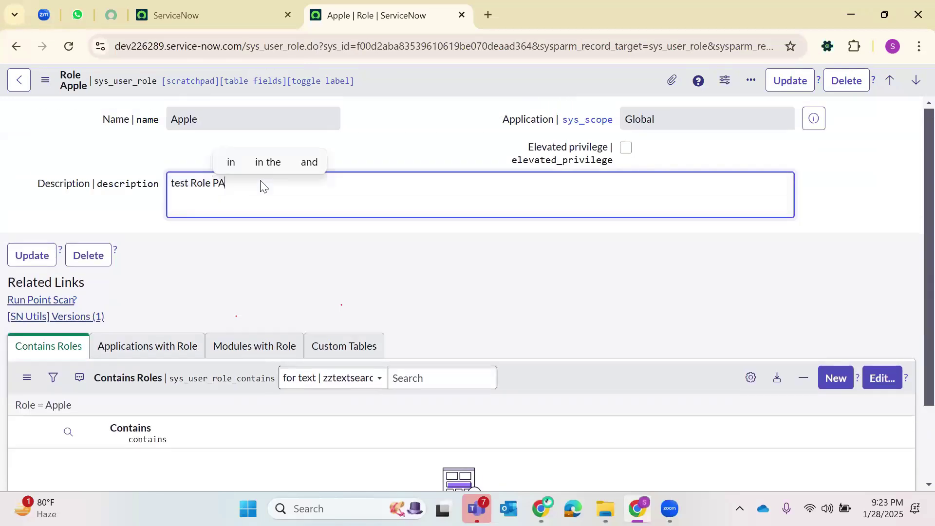
type("AR")
key("BackSpace")
key("BackSpace")
key("BackSpace")
type("arent ")
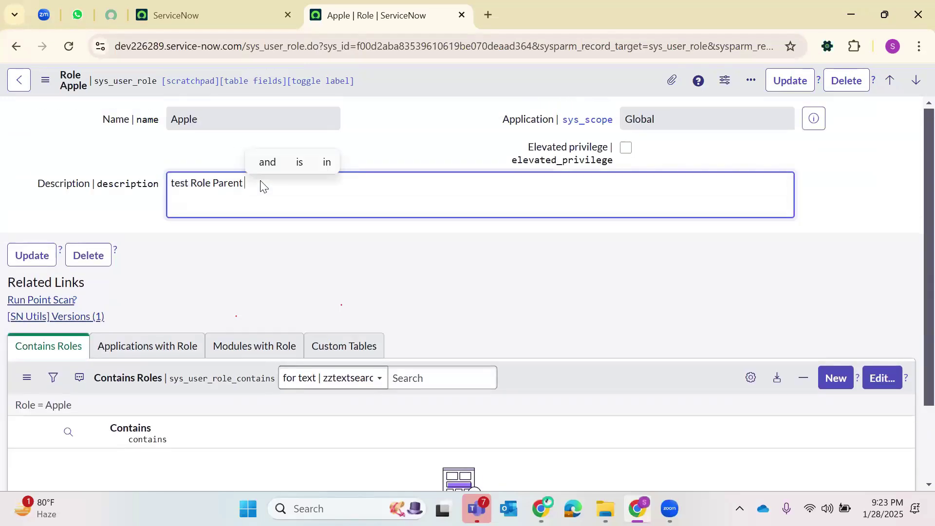
type("Role")
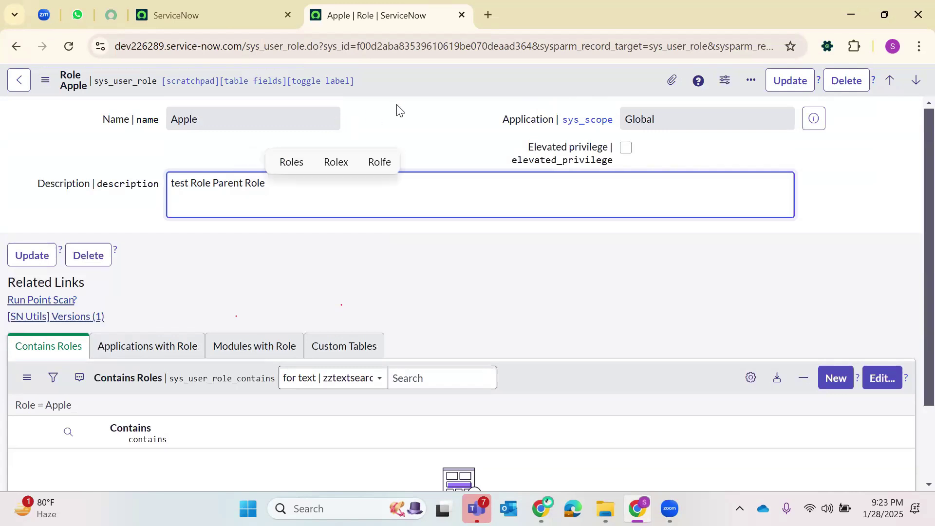
right_click(419, 89)
left_click(433, 96)
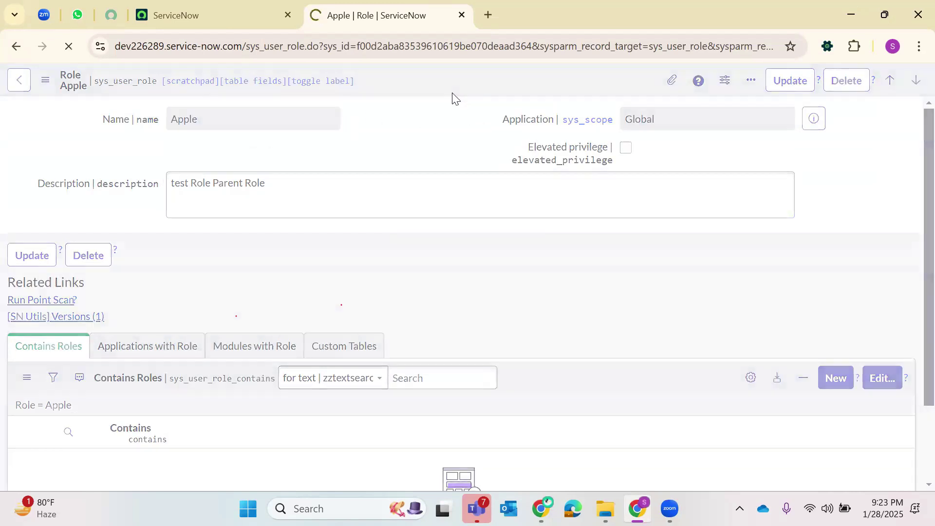
scroll(448, 244, "down", 1)
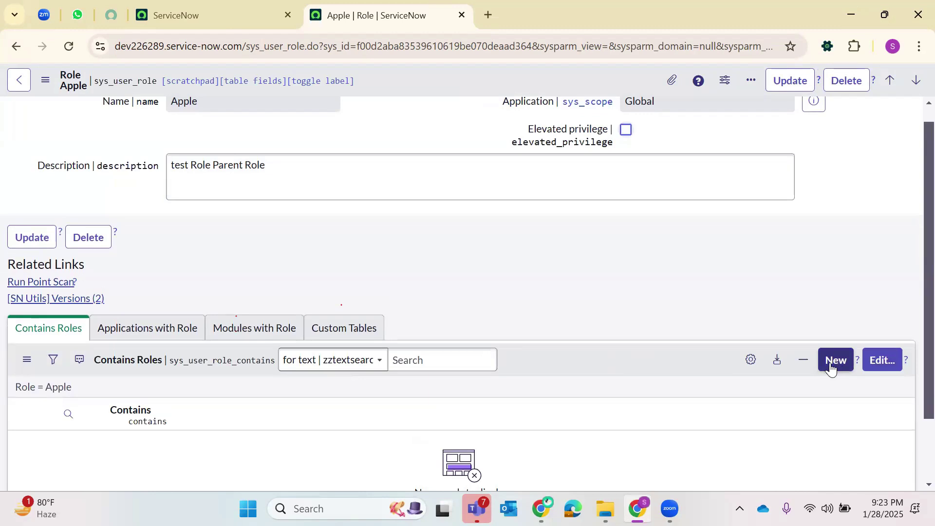
- Create the Pineapple role under Apple with description '1st child of Apple'
left_click(831, 369)
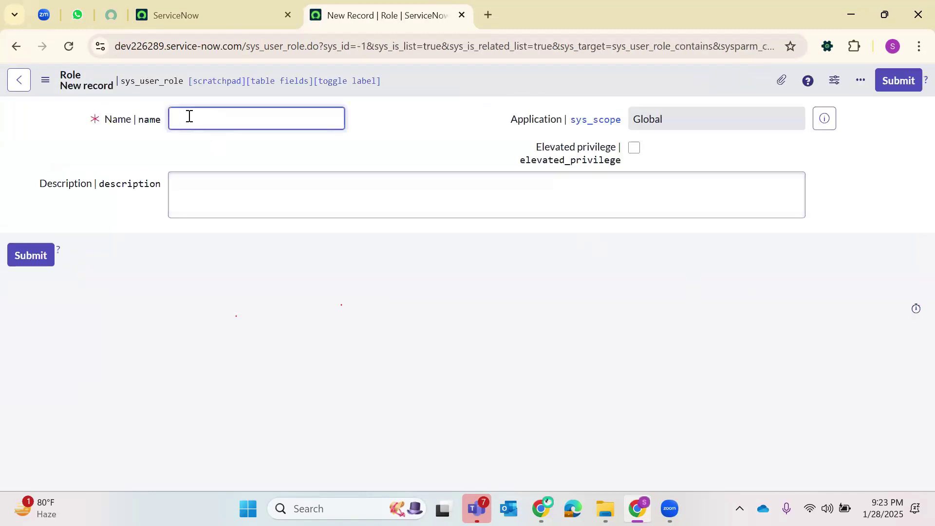
type("Pineapple")
left_click(194, 171)
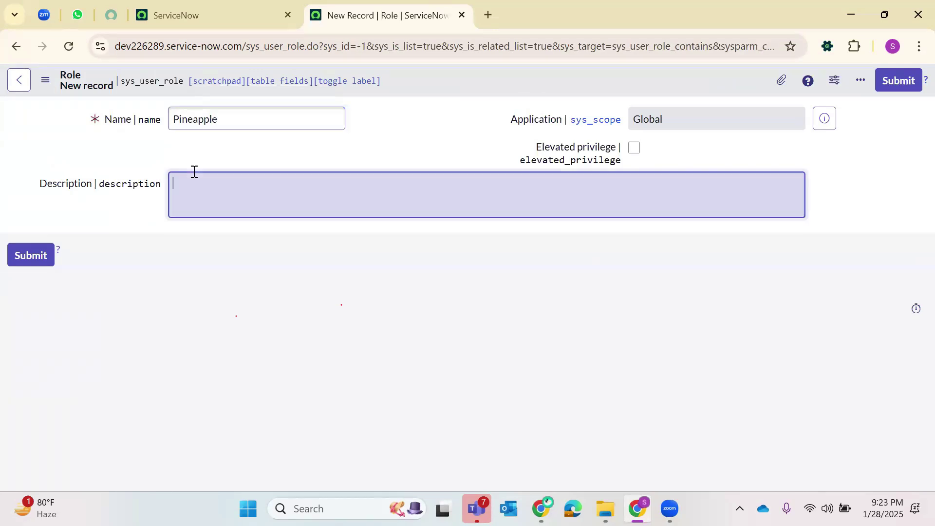
type("1st child of Apple")
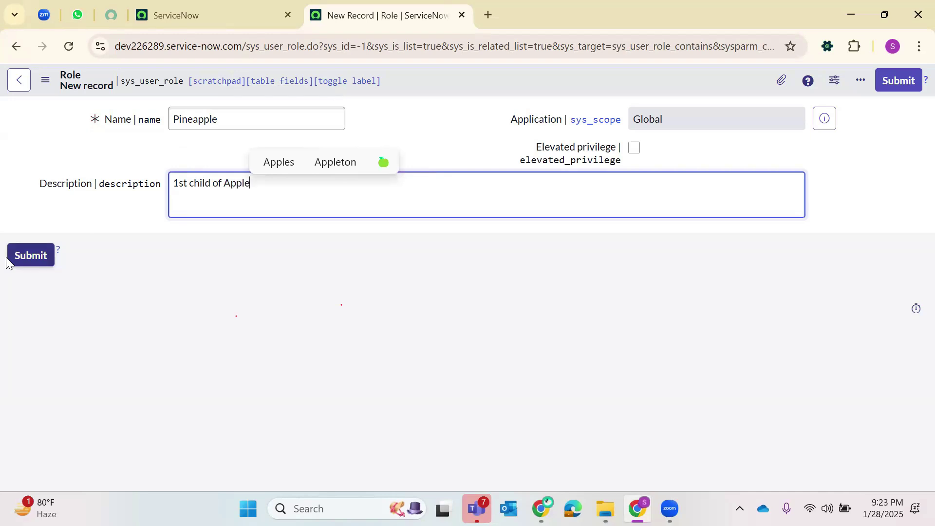
left_click(20, 258)
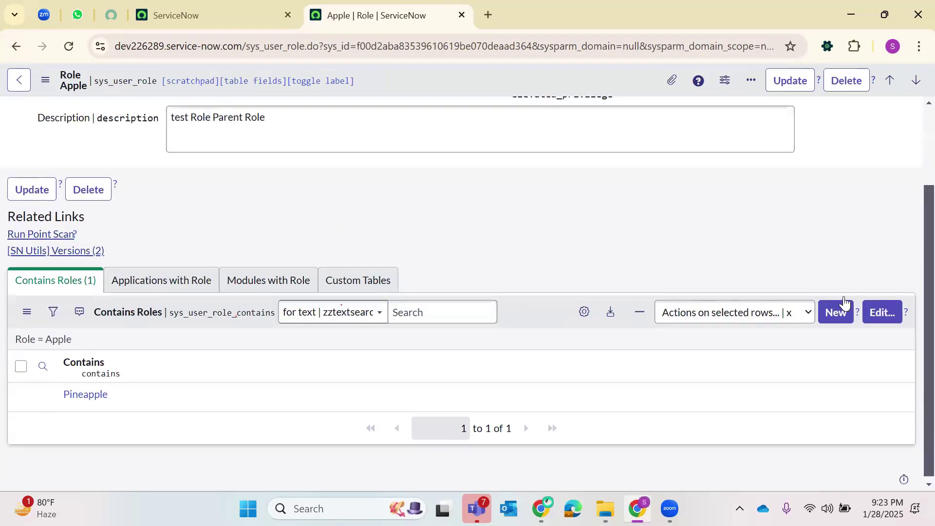
- Create the Custard Apple role under Apple with description '2nd Child of Apple'
left_click(840, 310)
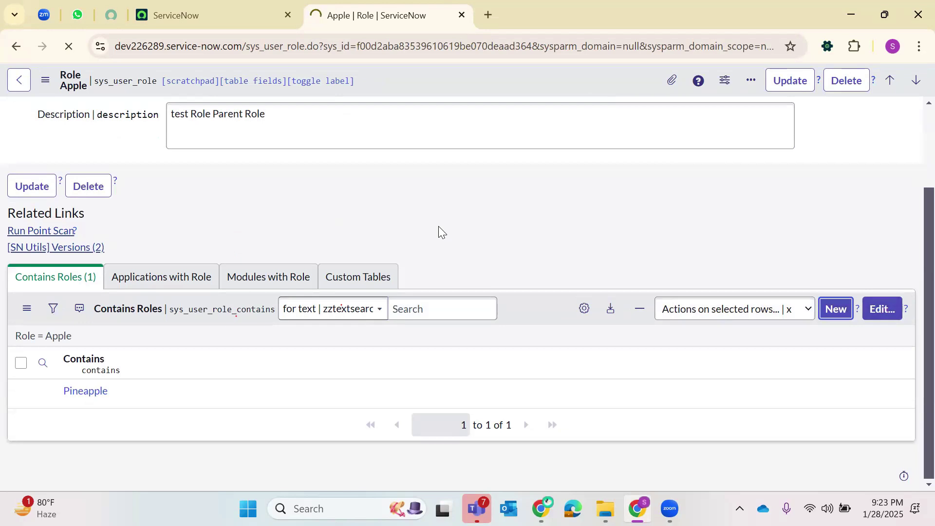
type("Custard Apple")
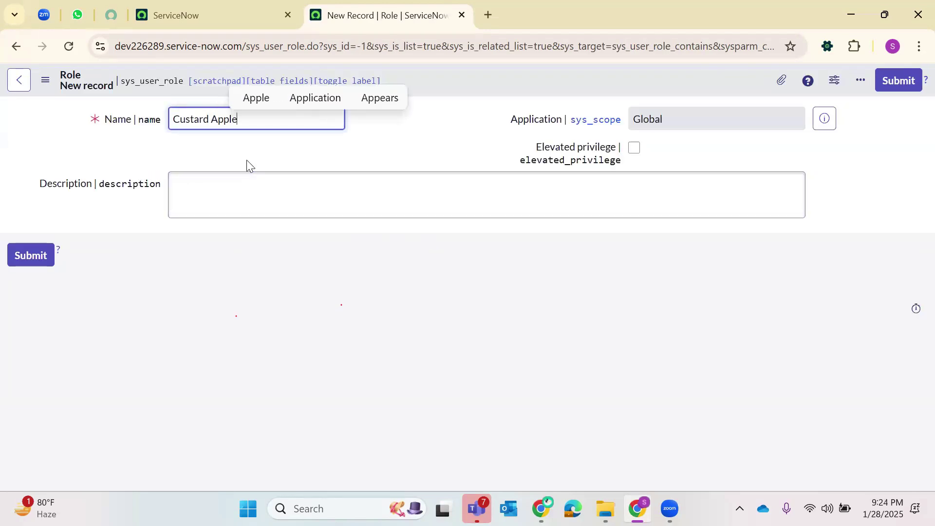
left_click(243, 196)
type("2nd Child of Apple")
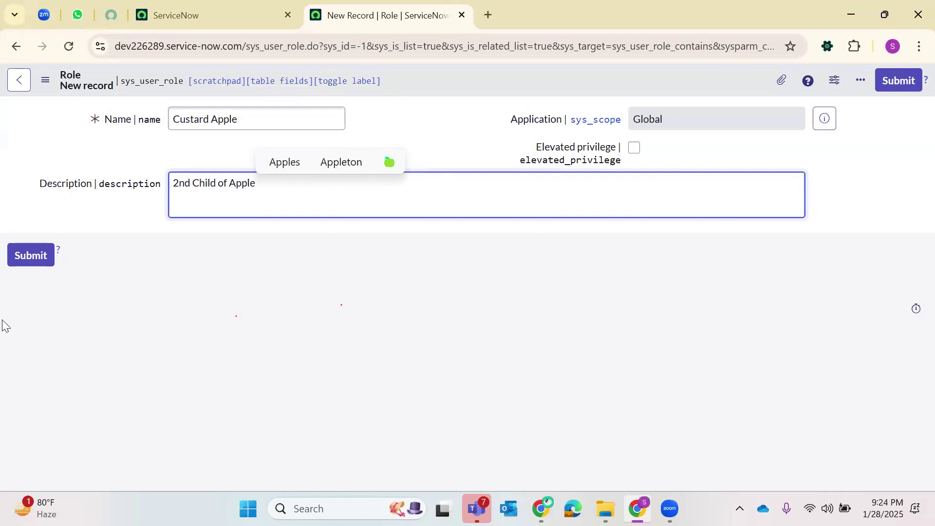
left_click(28, 257)
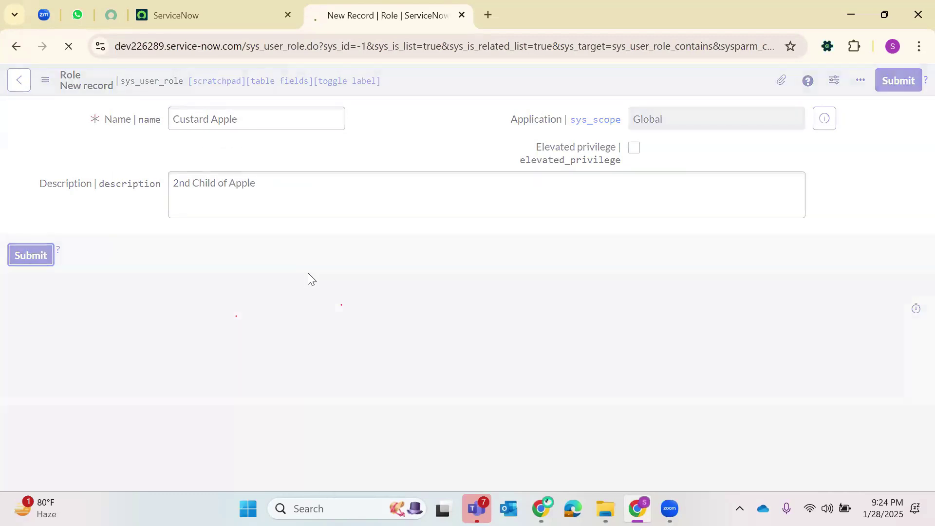
- Save the Apple role record with its two contained roles
scroll(602, 142, "down", 1)
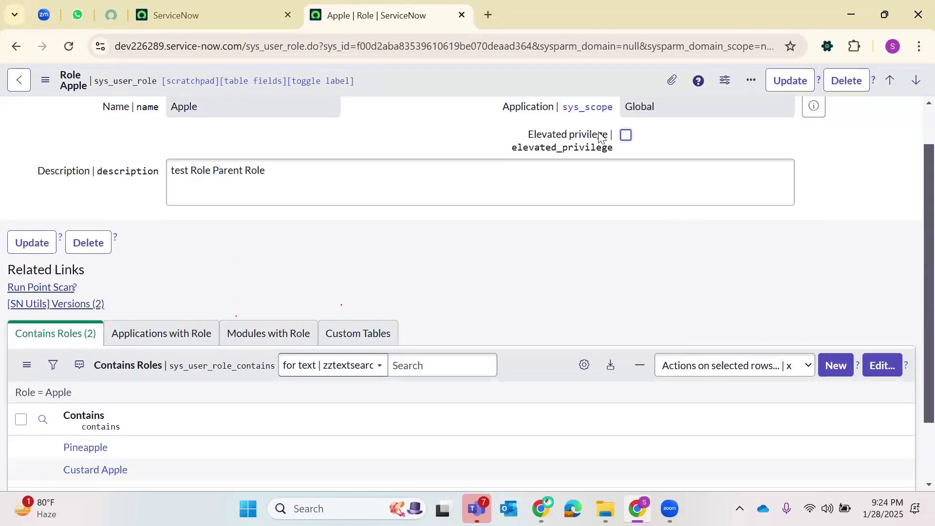
right_click(492, 80)
left_click(495, 84)
right_click(478, 78)
left_click(496, 86)
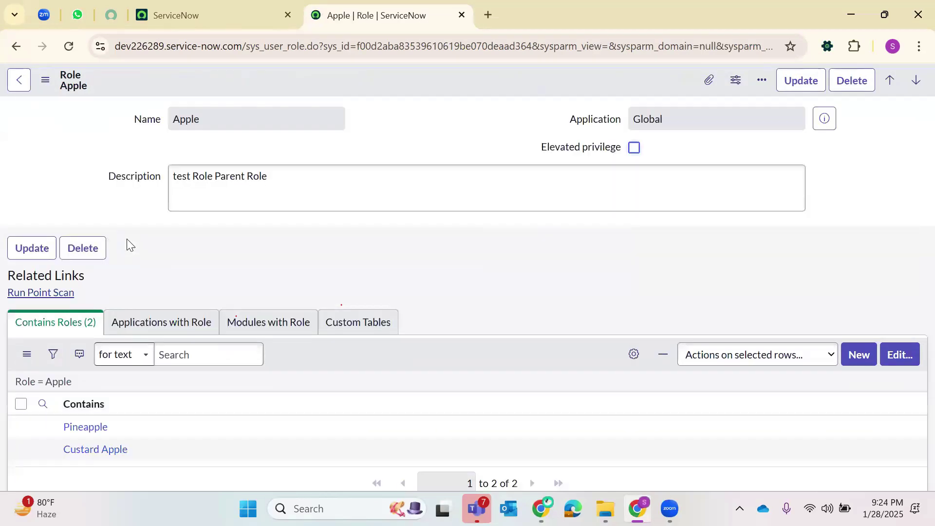
scroll(104, 349, "down", 2)
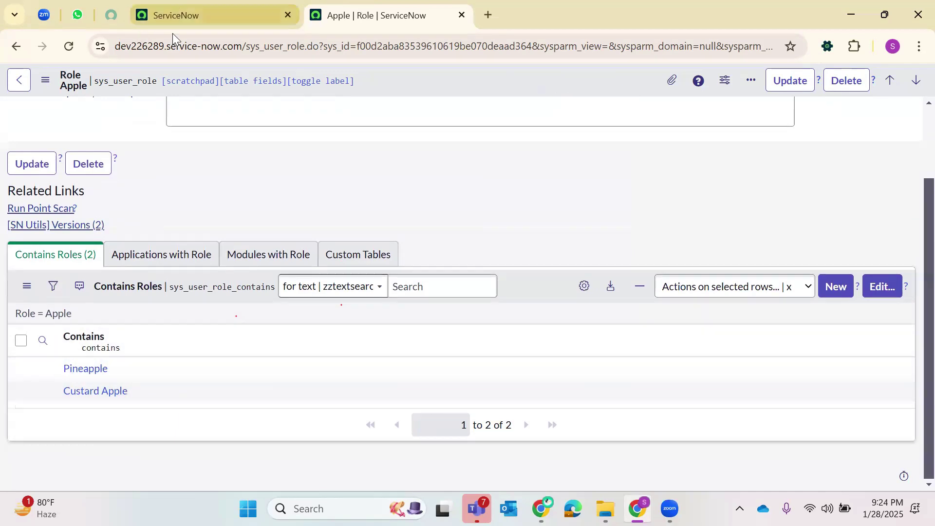
- Filter the navigator for 'Users' and open the Users list in a new tab
left_click(172, 15)
left_click(159, 83)
key("BackSpace")
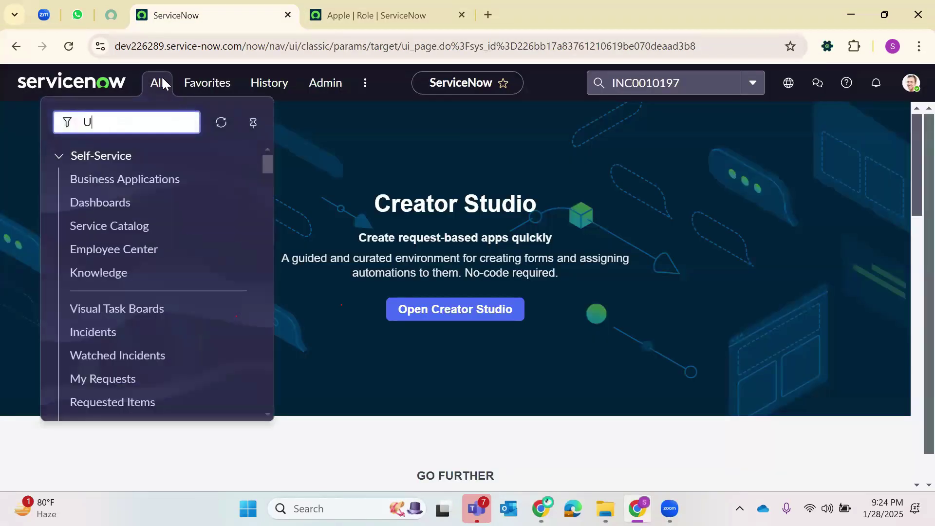
type("Users")
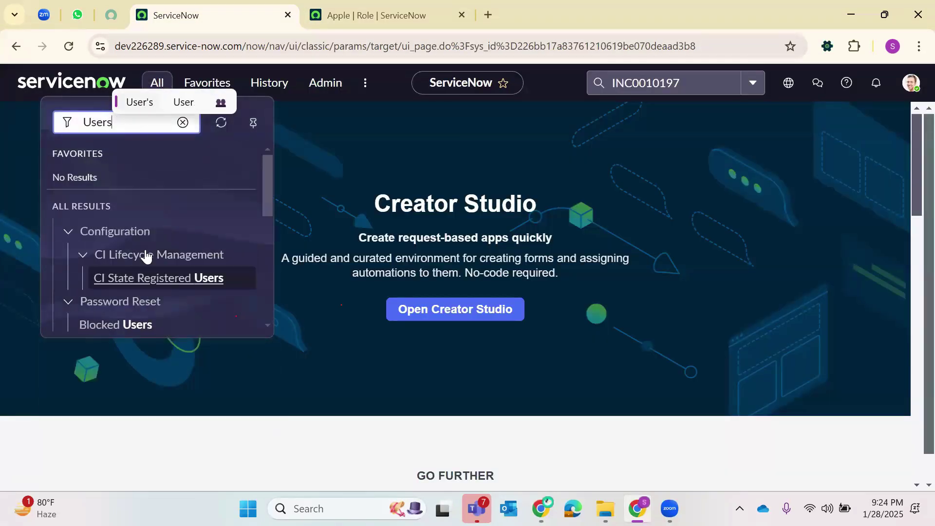
scroll(145, 254, "down", 5)
right_click(100, 288)
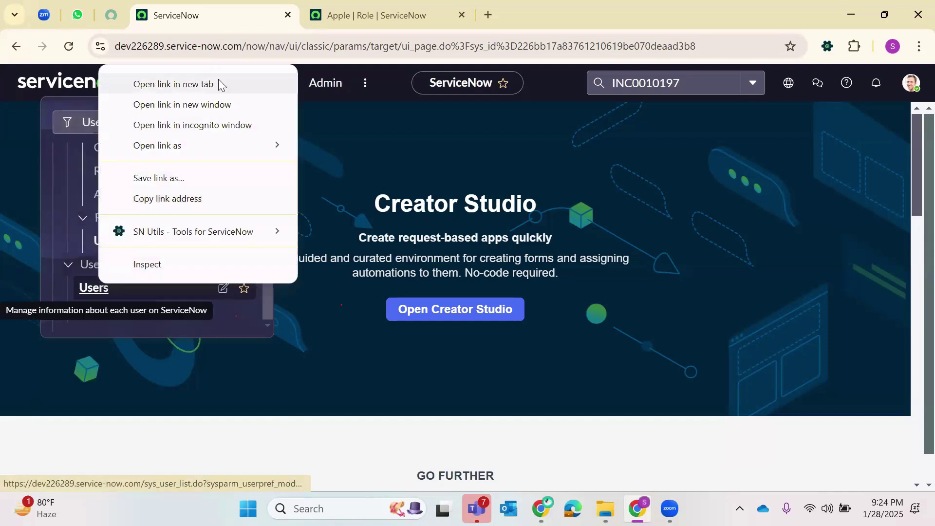
left_click(207, 84)
left_click(549, 6)
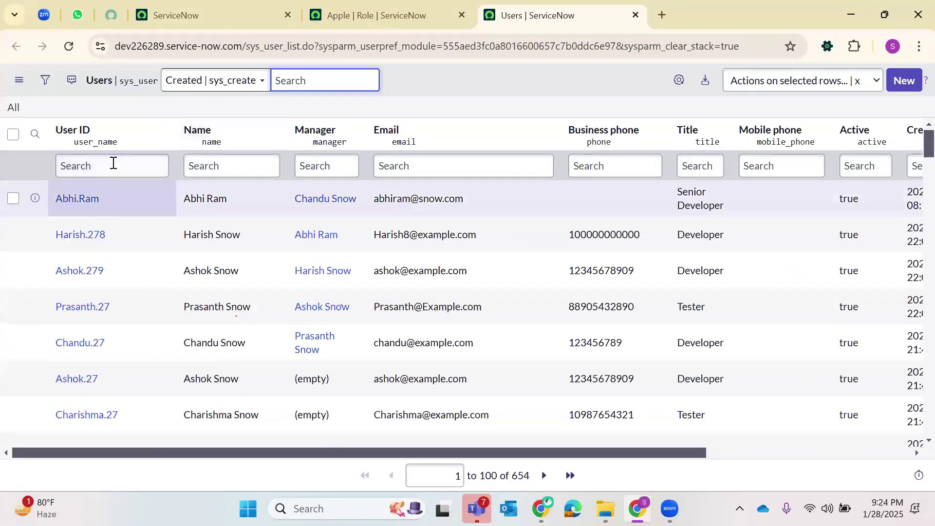
- Find the user via a User ID filter, open their record, and filter roles by '*Apple'
left_click(113, 165)
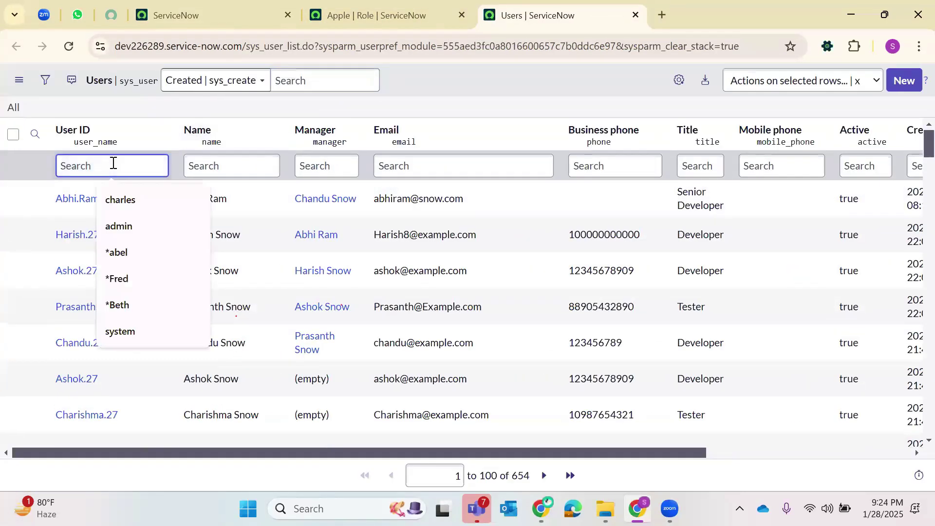
type("*Suresh")
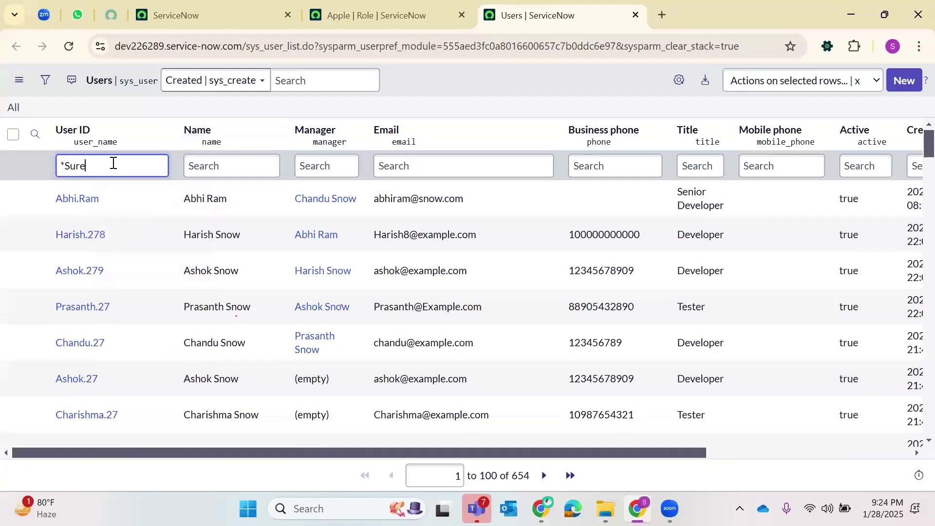
key("Return")
left_click(93, 200)
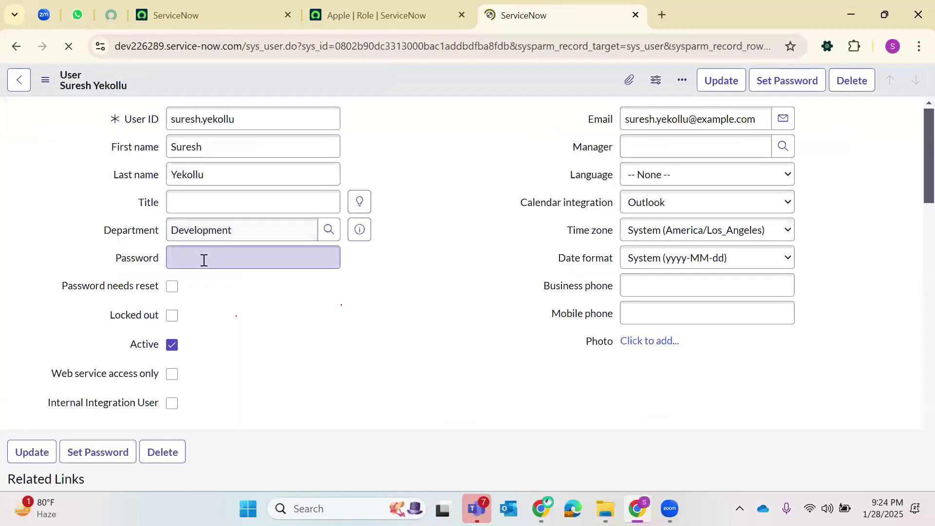
scroll(203, 258, "down", 8)
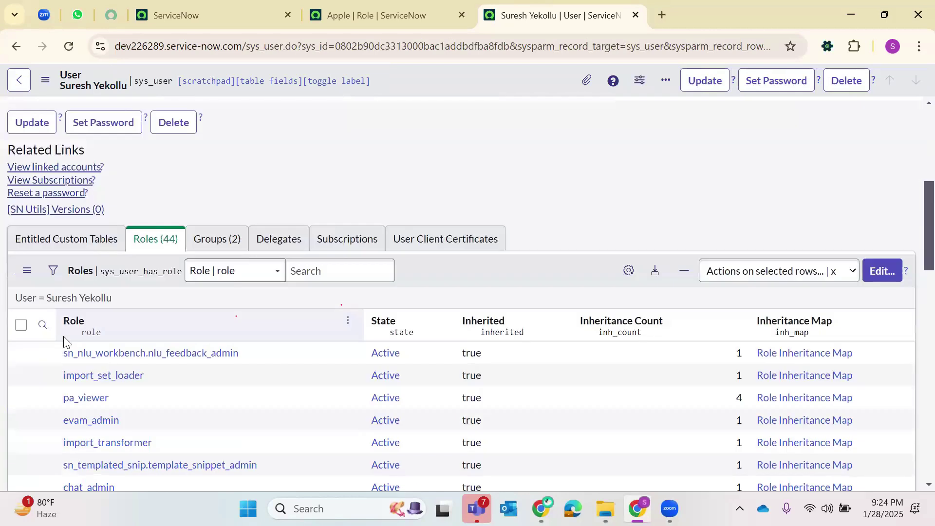
left_click(139, 351)
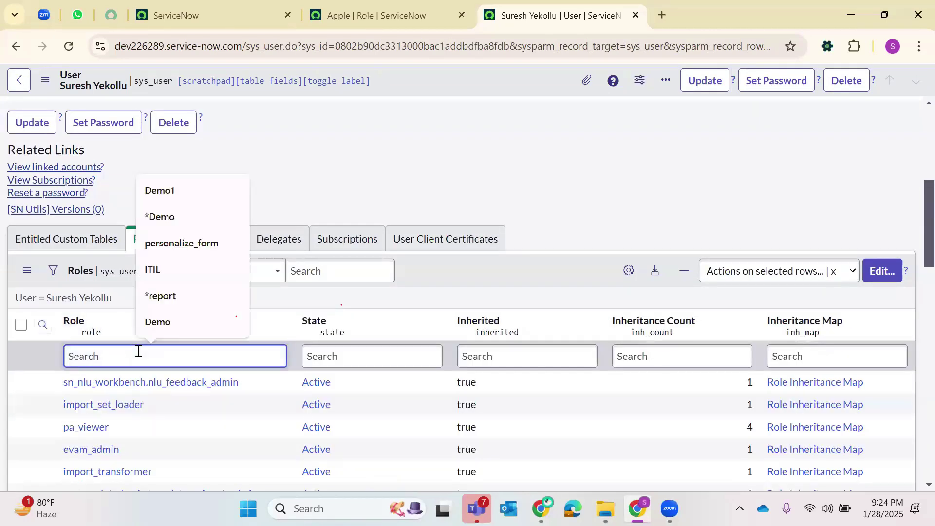
type("*Apple")
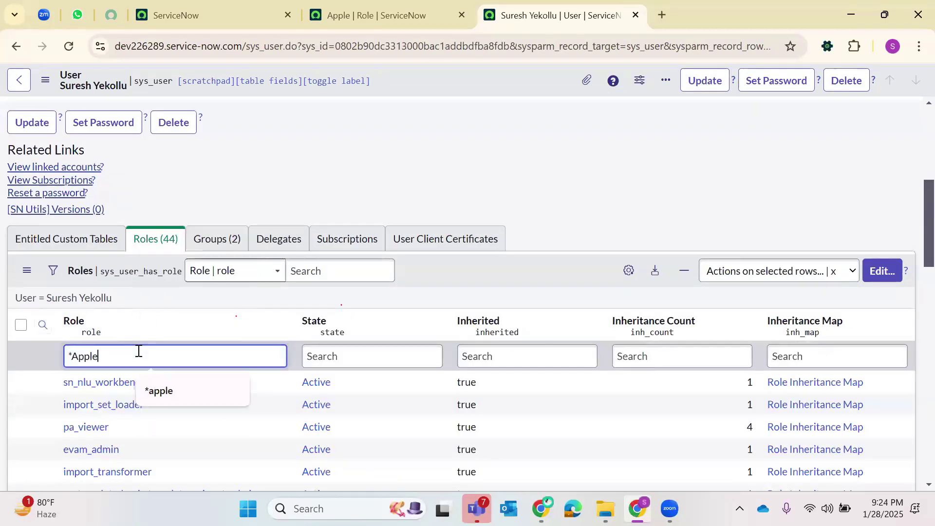
key("Return")
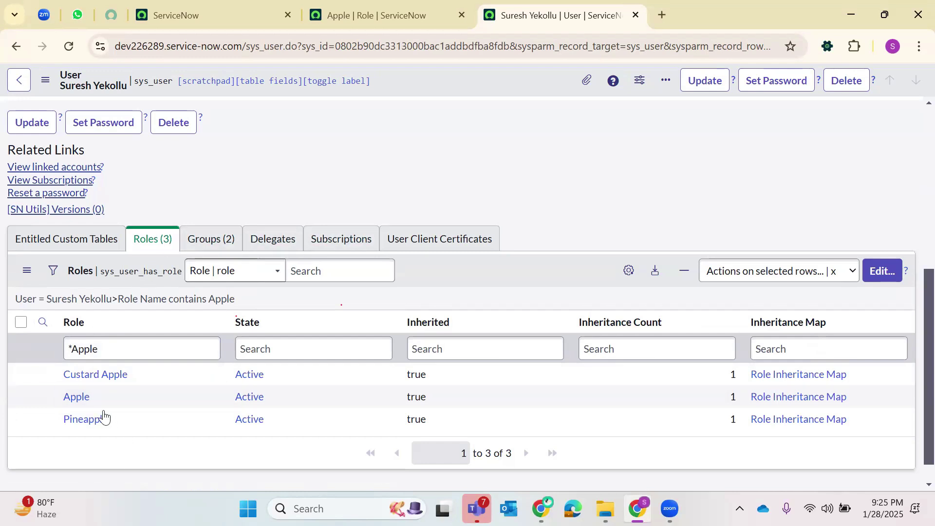
- Point out the inherited Apple role, check the Apple role tab, then close the user's tab
double_click(98, 395)
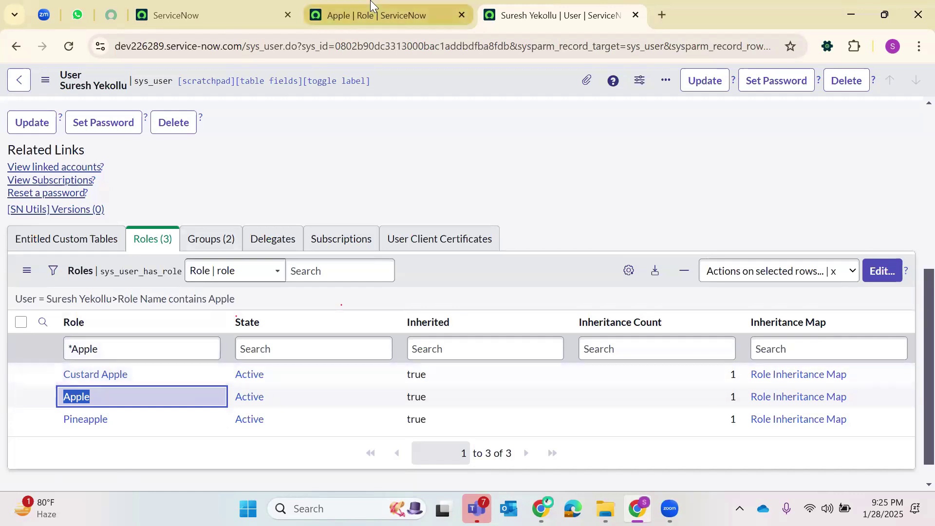
left_click(370, 7)
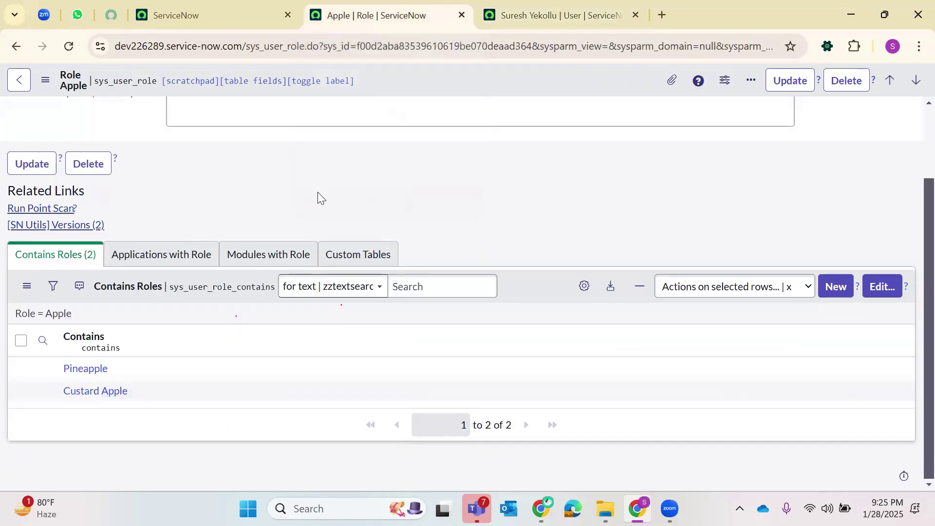
scroll(375, 123, "up", 2)
left_click(555, 14)
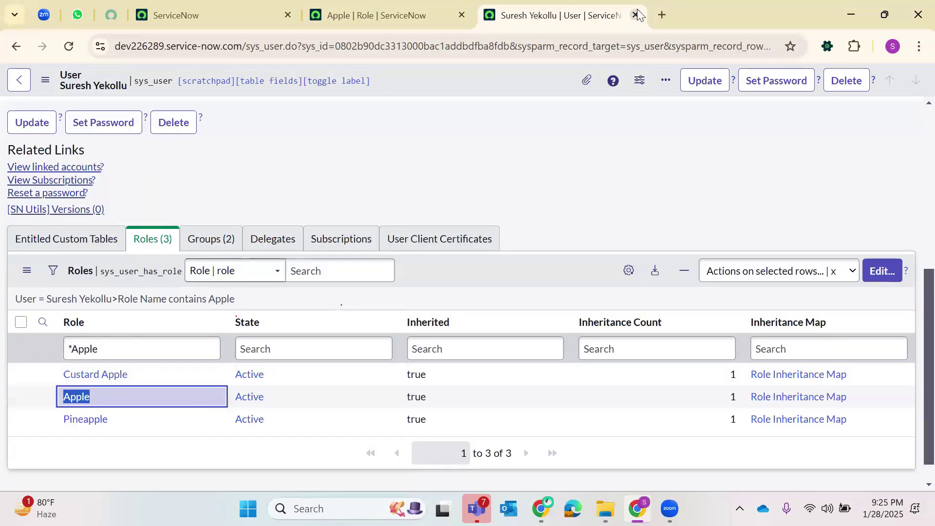
key("ctrl+w")
- Open the full Users list in a new tab from the navigator
left_click(214, 15)
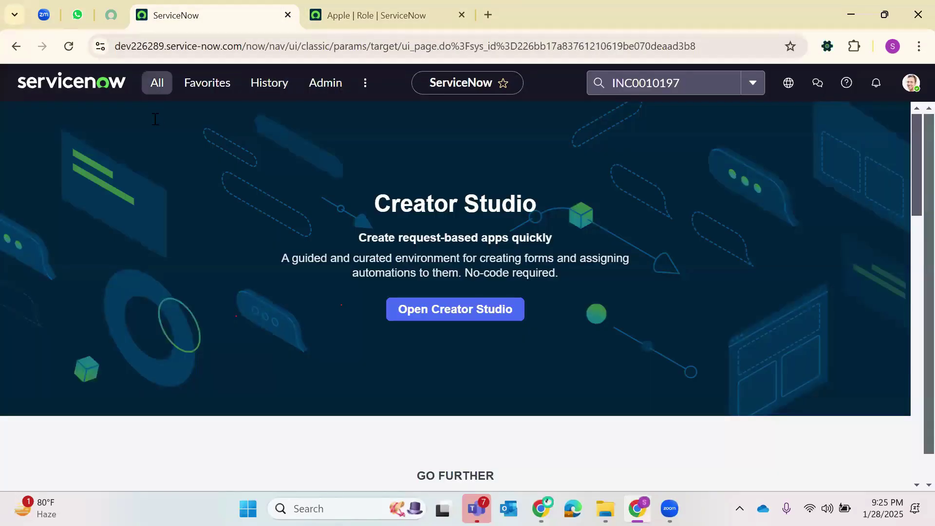
left_click(157, 83)
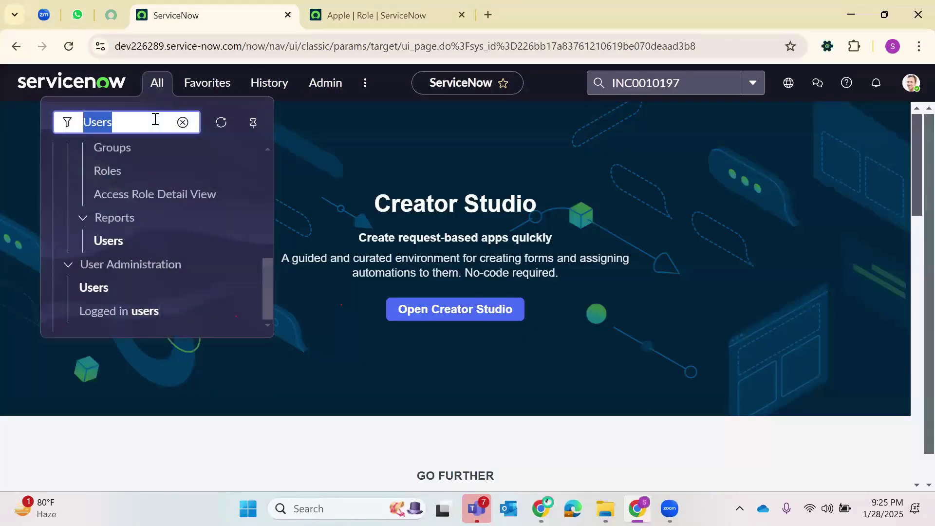
right_click(100, 288)
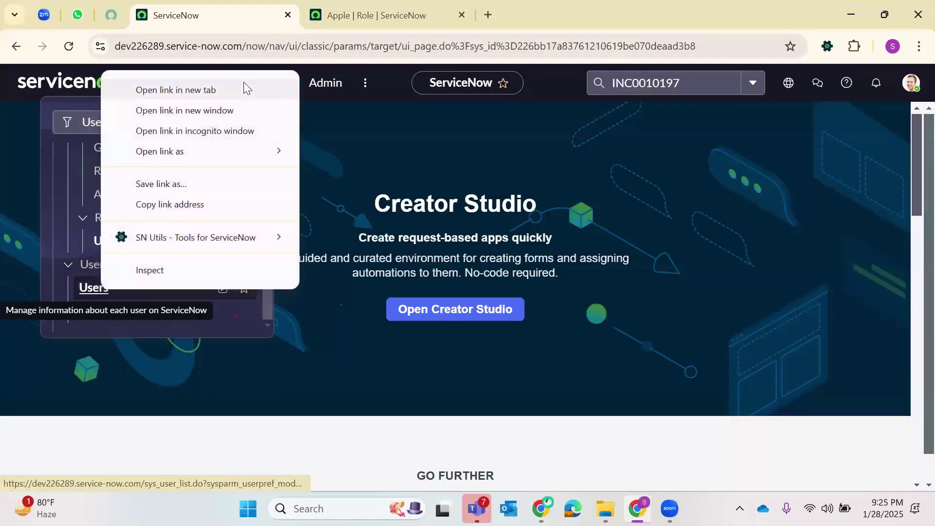
key("Escape")
left_click(535, 15)
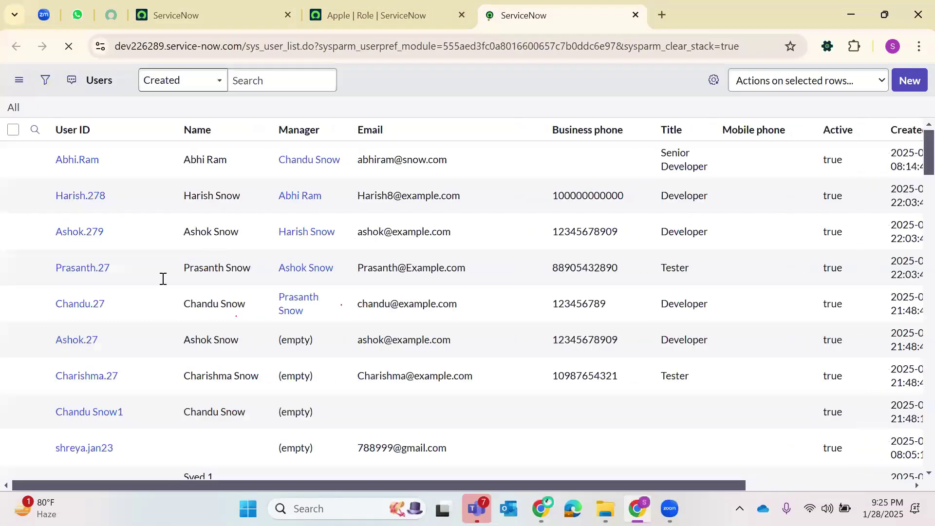
- Open the next user's record and scroll down to its Roles list
scroll(90, 267, "down", 15)
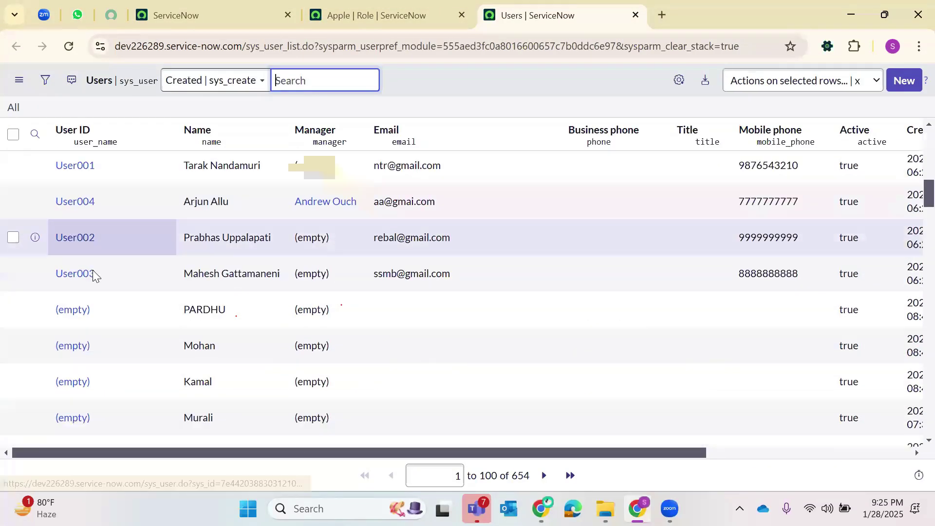
scroll(100, 275, "down", 15)
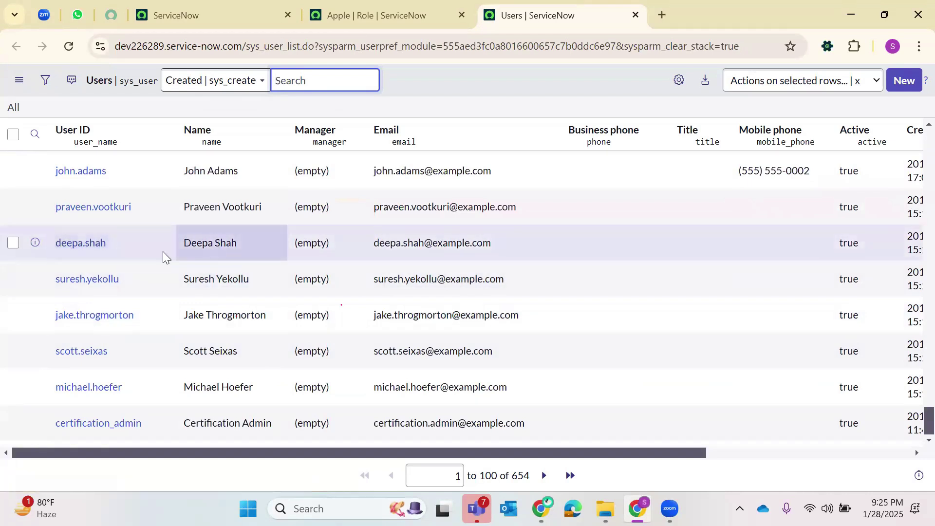
left_click(80, 244)
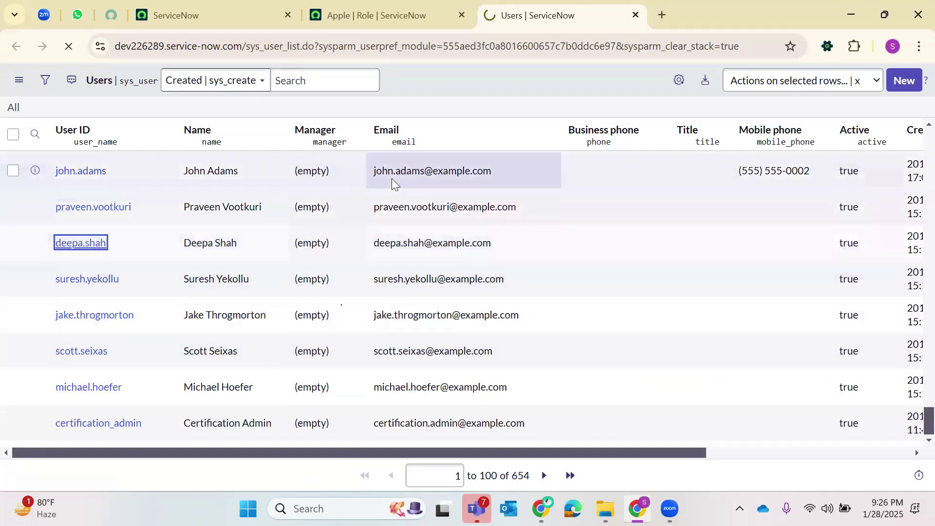
scroll(334, 250, "down", 20)
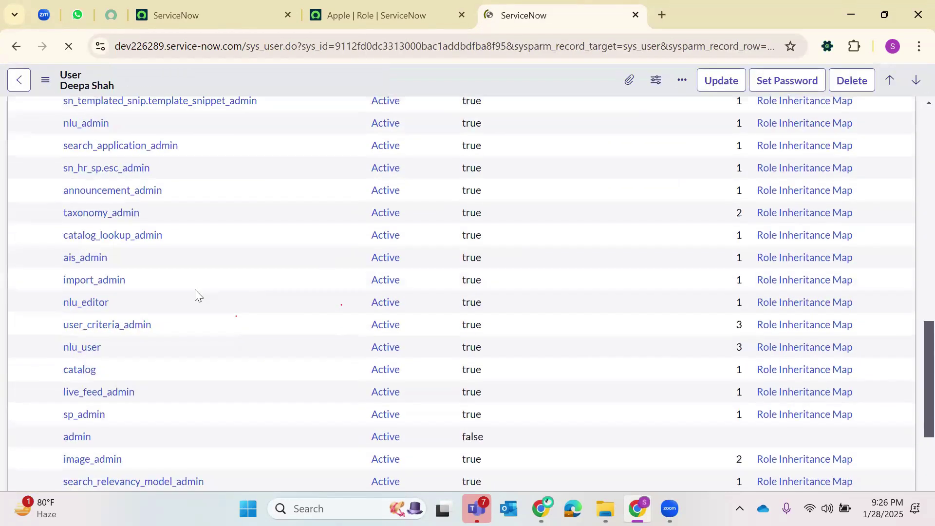
scroll(166, 316, "down", 10)
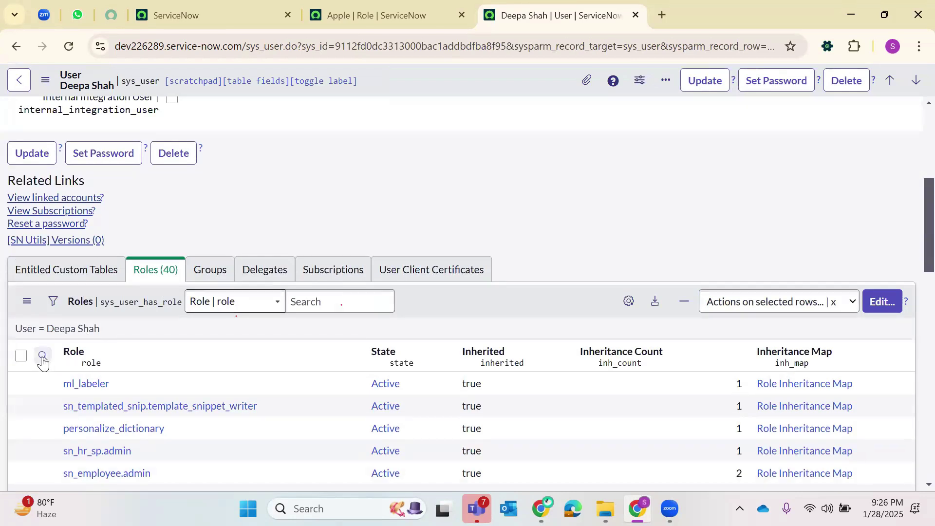
- Filter the user's roles to names containing Apple using '*Apple'
left_click(43, 357)
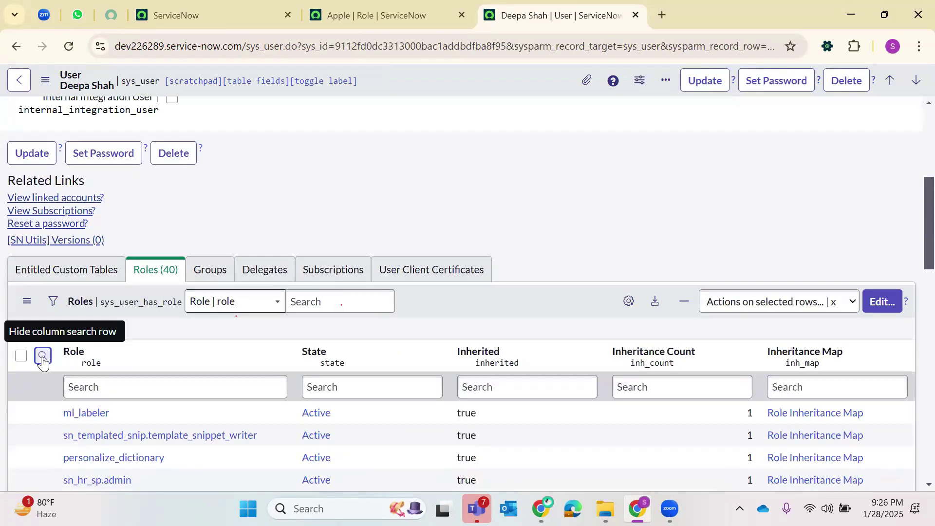
left_click(133, 388)
type("A")
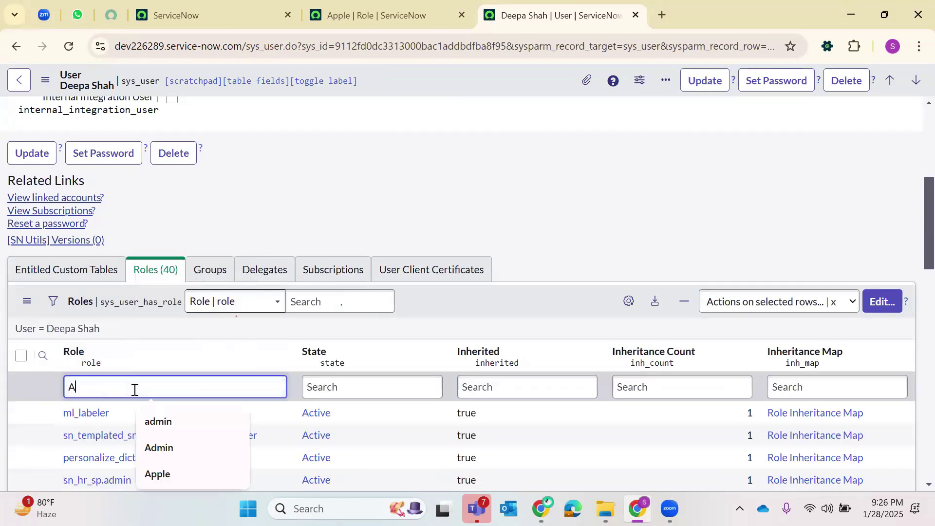
type("pple")
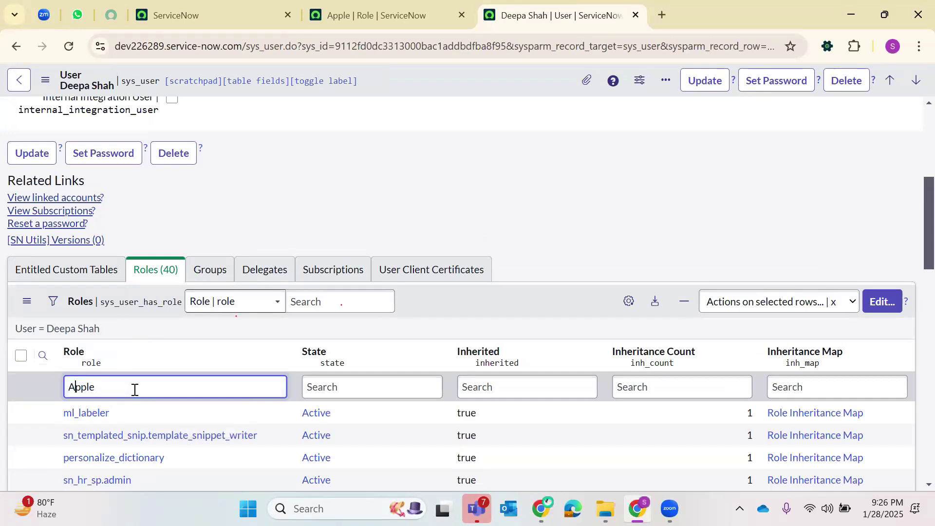
key("Return")
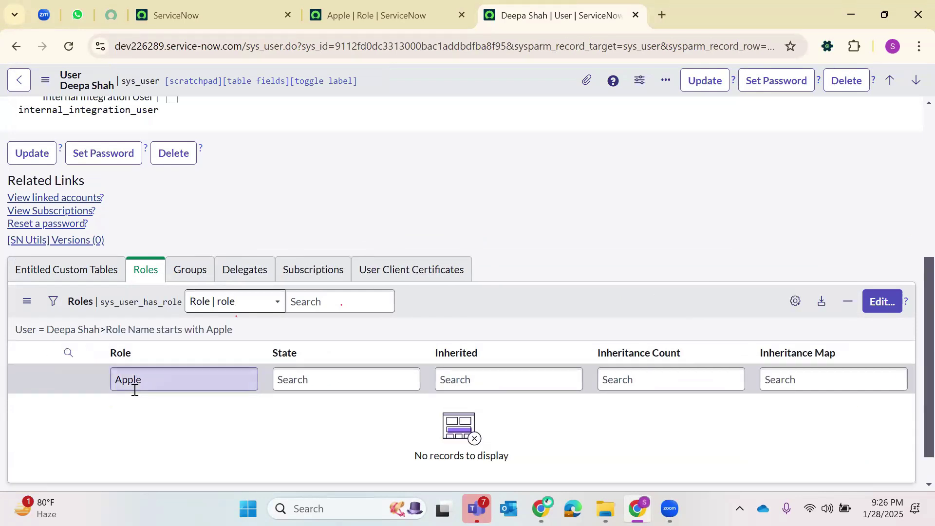
left_click(119, 380)
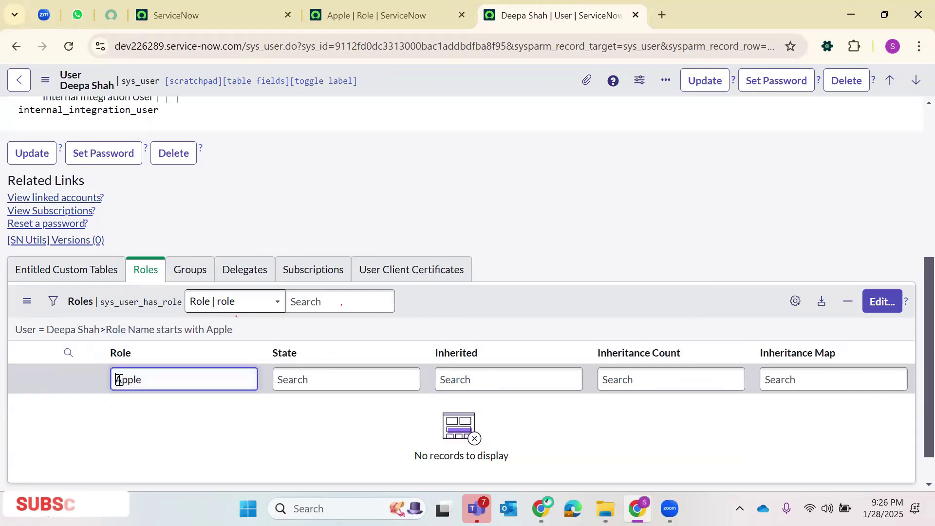
type("*")
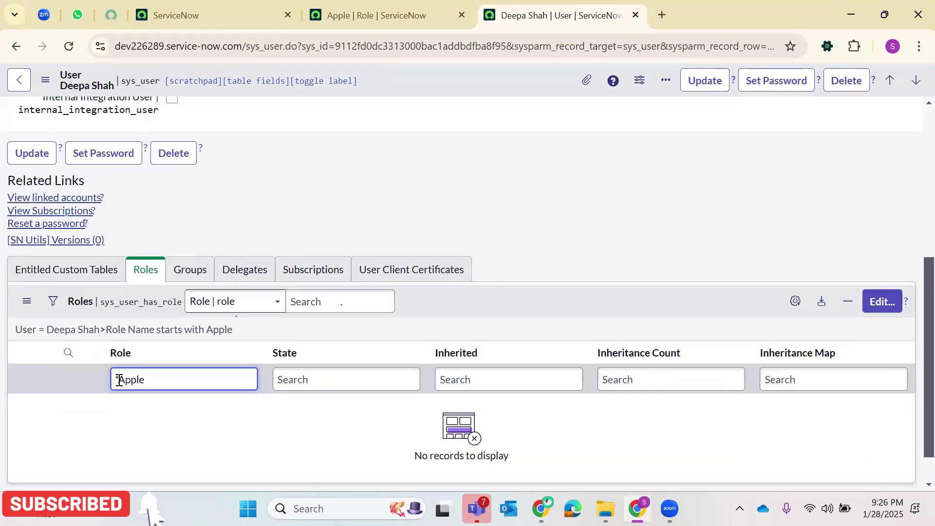
key("Return")
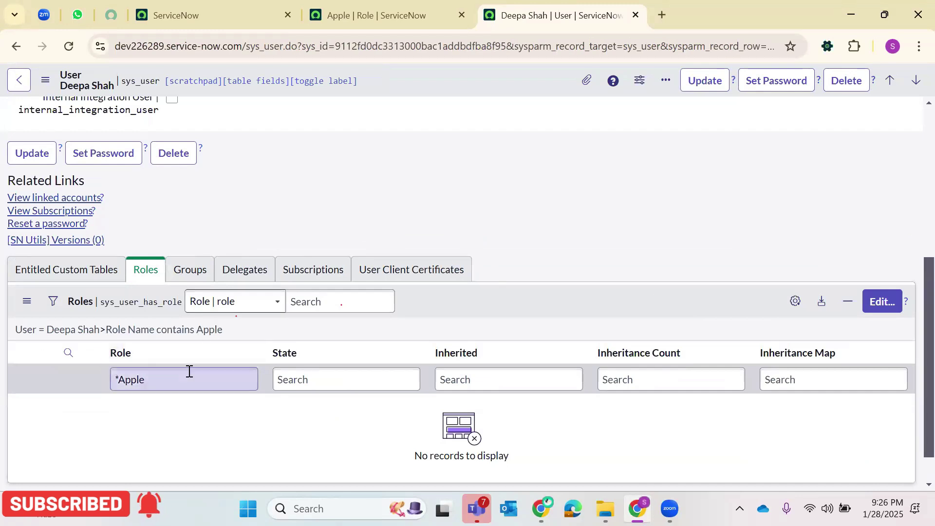
- Reselect the role filter text, then view the user's empty Groups list
left_click(188, 371)
triple_click(185, 371)
left_click(140, 379)
triple_click(141, 379)
left_click(188, 269)
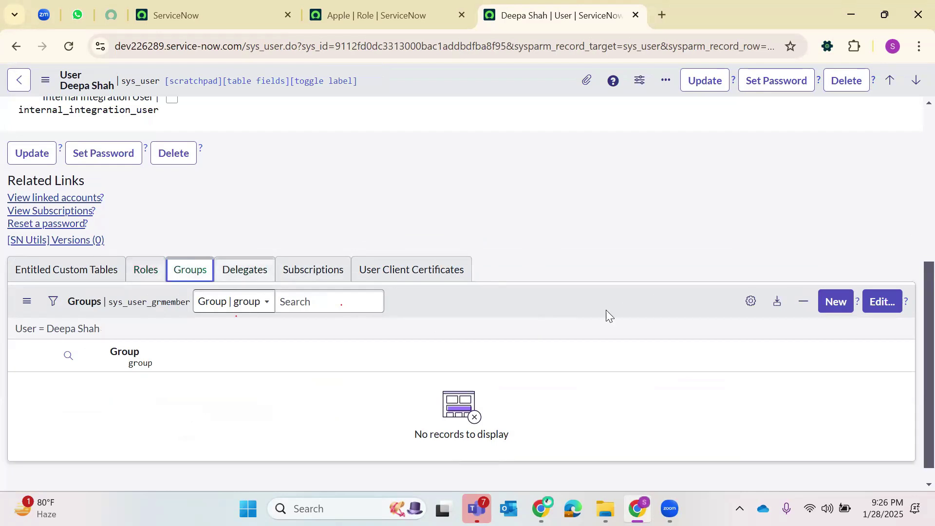
- Search 'Fruit' in the group editor, pick Fruits, save, then reload and recheck Groups
left_click(865, 308)
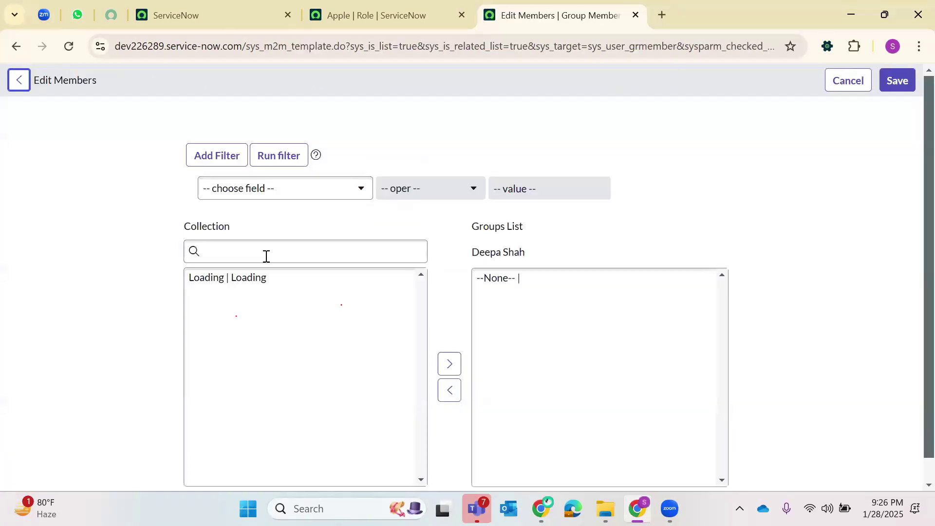
left_click(247, 257)
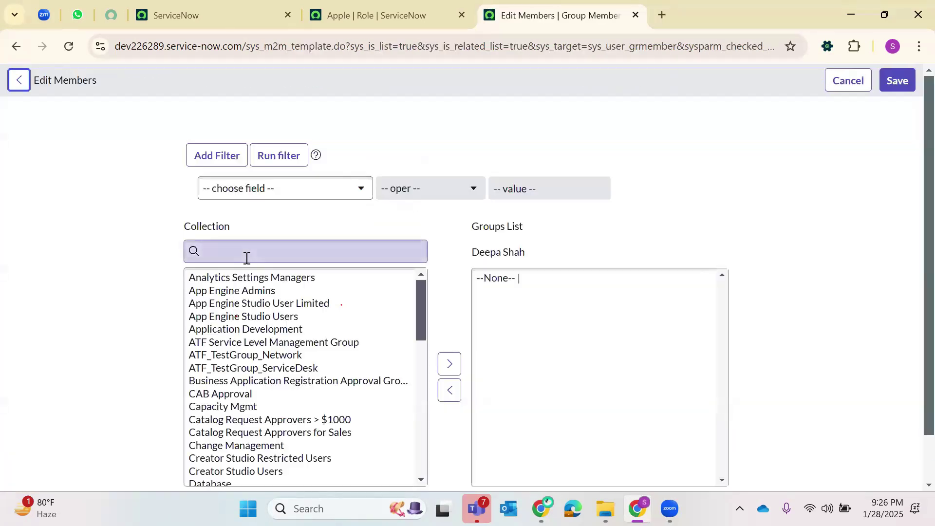
type("Fru")
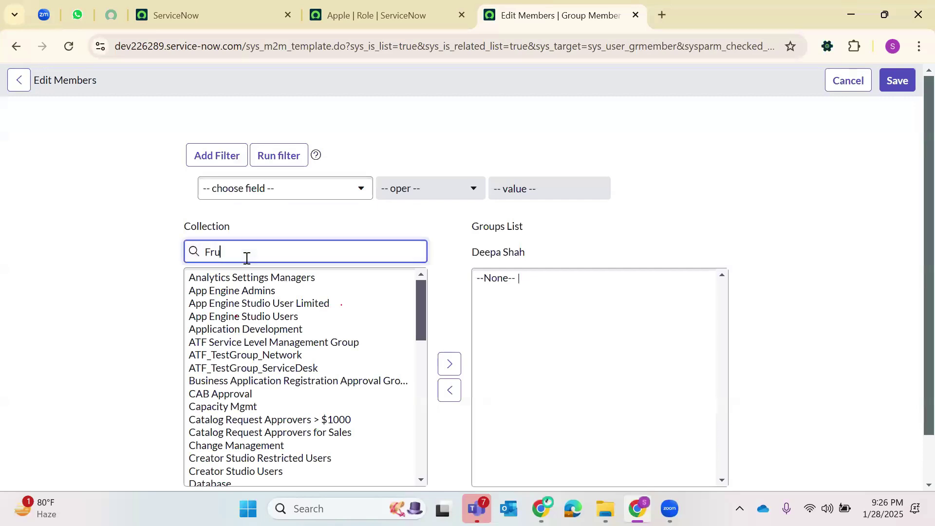
type("its")
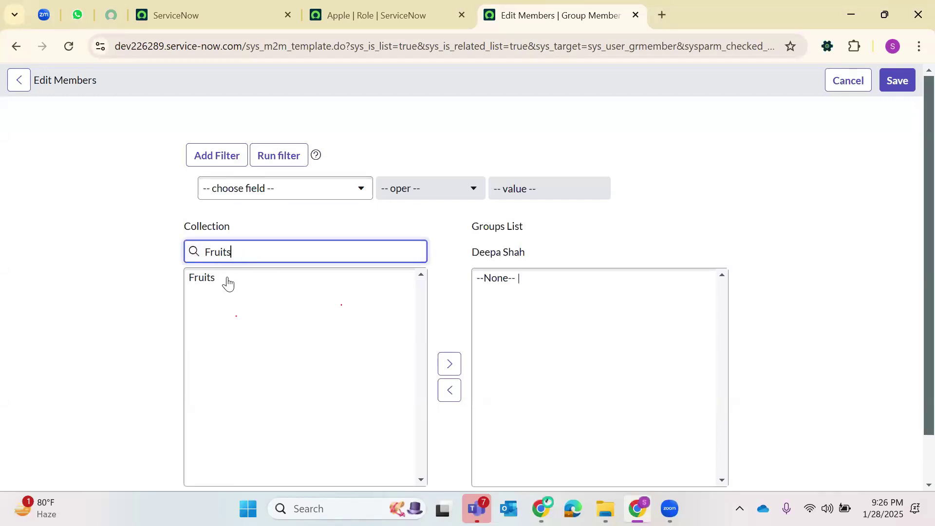
left_click(229, 281)
left_click(899, 81)
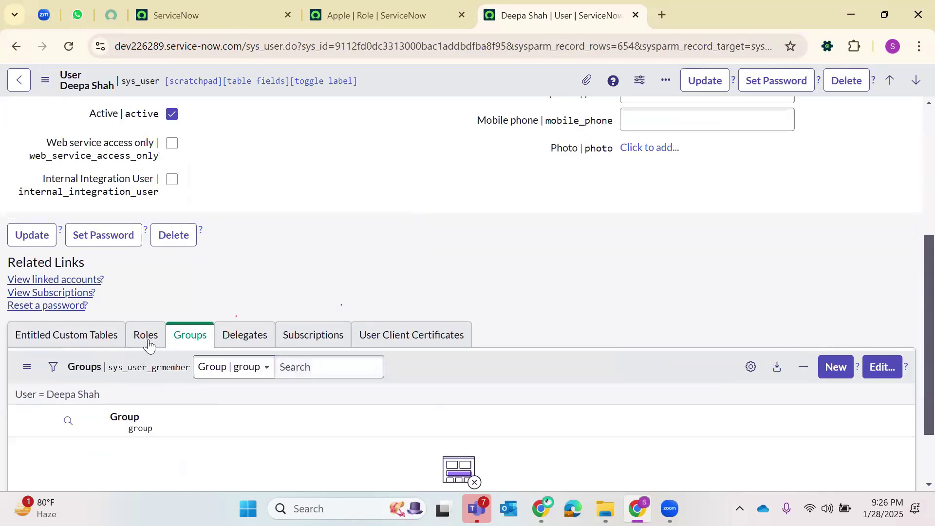
left_click(147, 341)
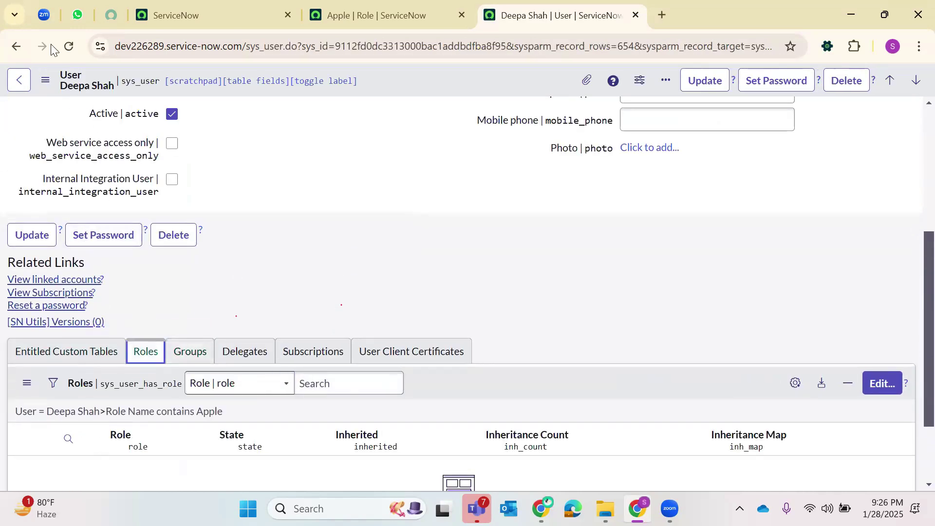
left_click(69, 47)
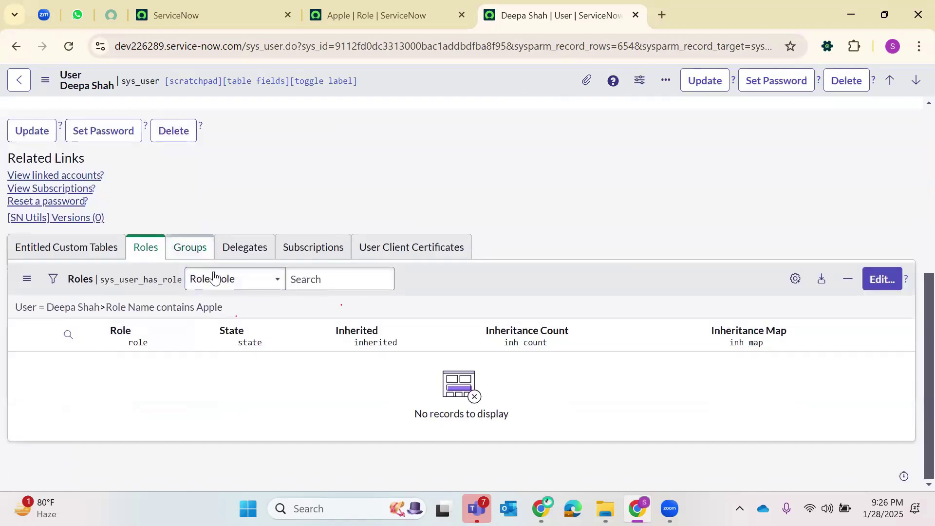
left_click(190, 248)
- Move the Fruits group into the user's Groups List and save the membership
left_click(871, 287)
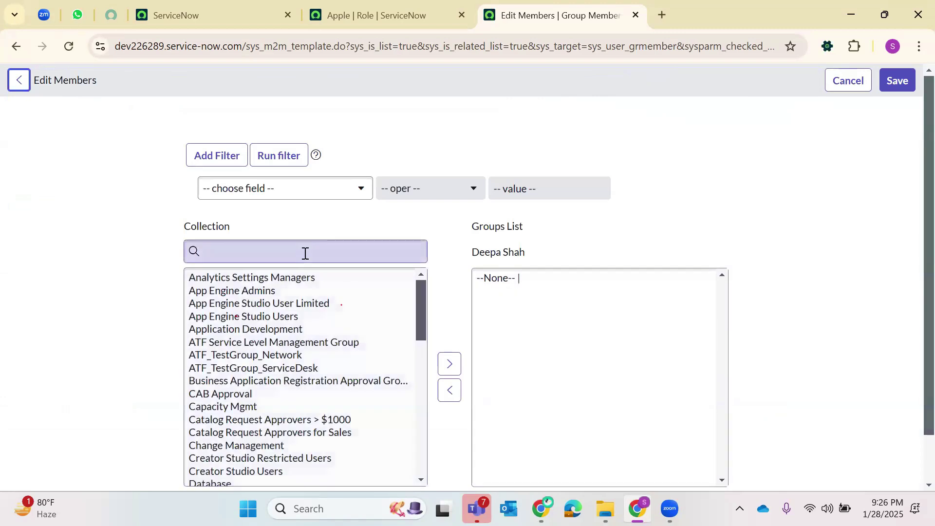
left_click(305, 254)
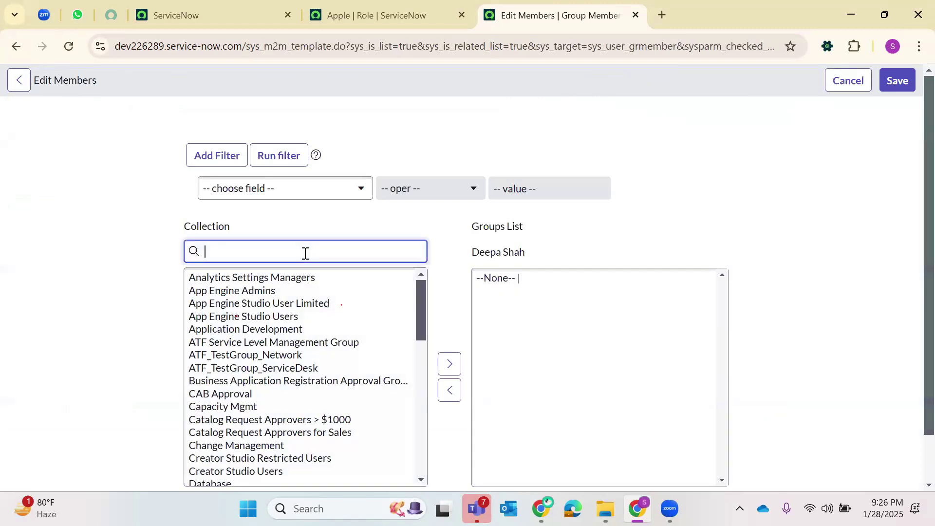
type("Fruits")
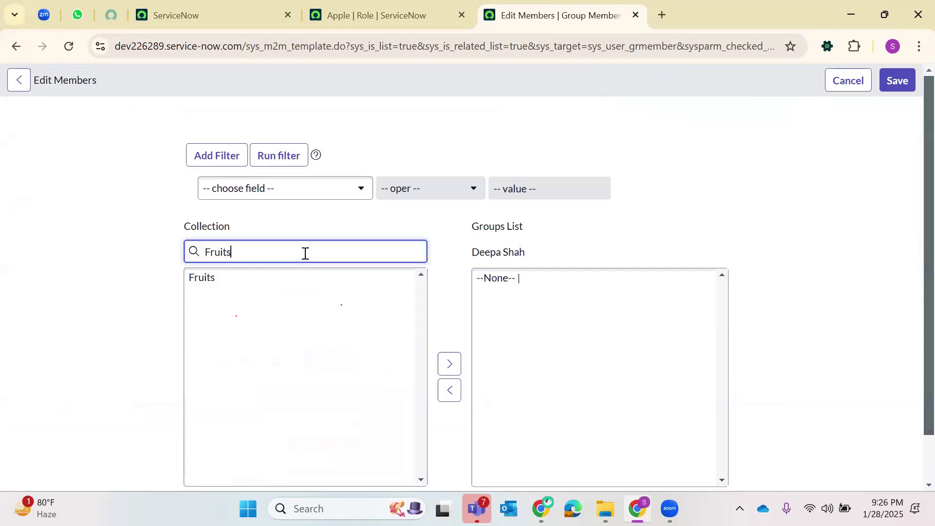
left_click(202, 280)
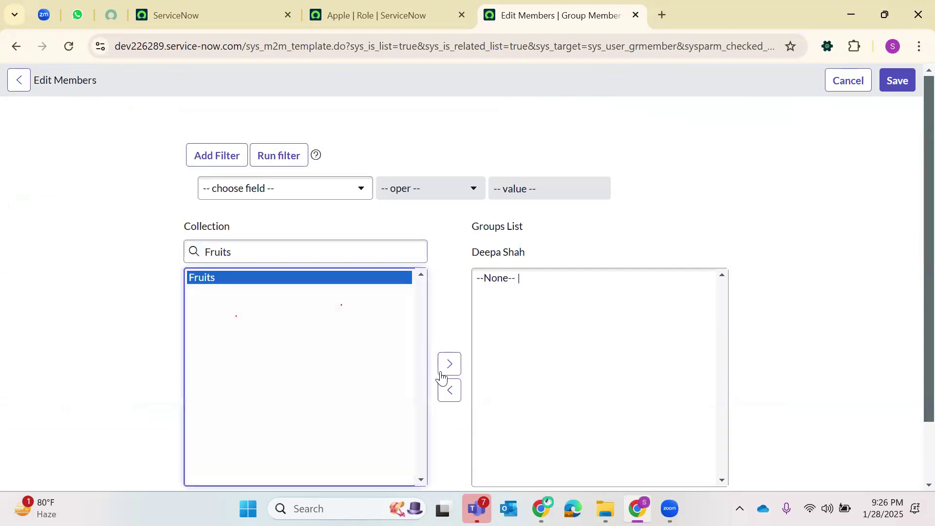
left_click(449, 366)
scroll(549, 305, "down", 1)
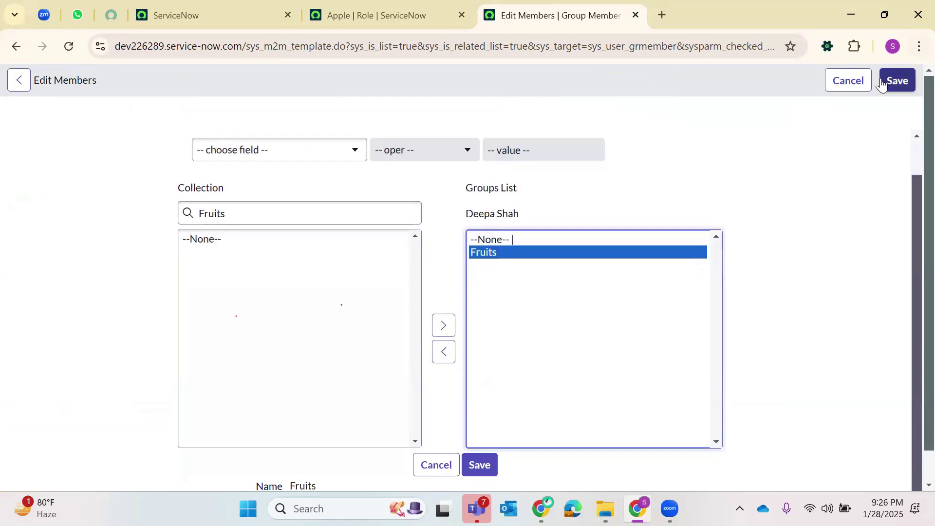
right_click(723, 67)
right_click(753, 75)
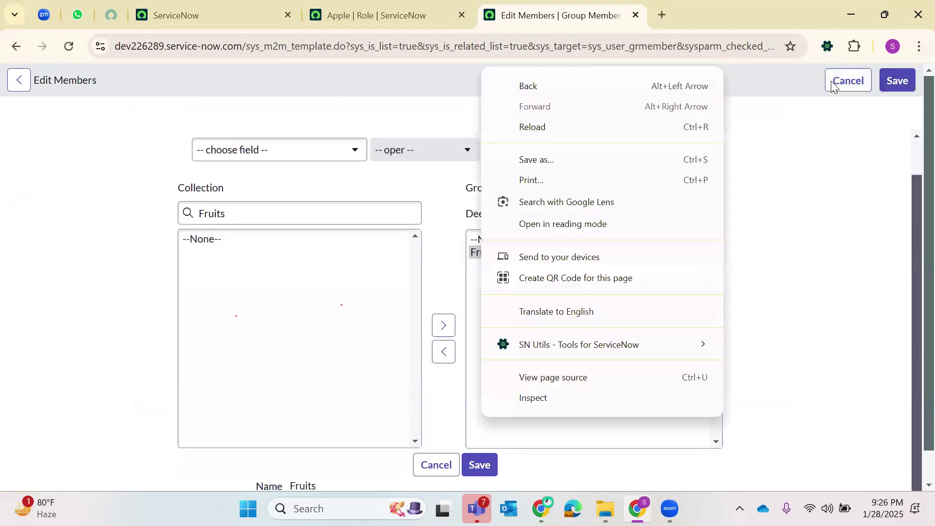
left_click(899, 80)
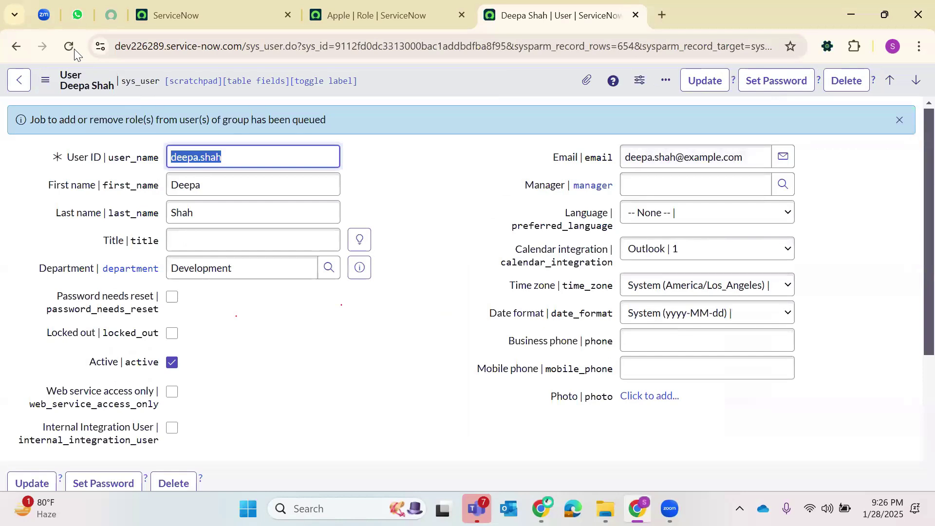
- Reload the user record and view its 43 roles, including Apple, Custard Apple and Pineapple
left_click(69, 47)
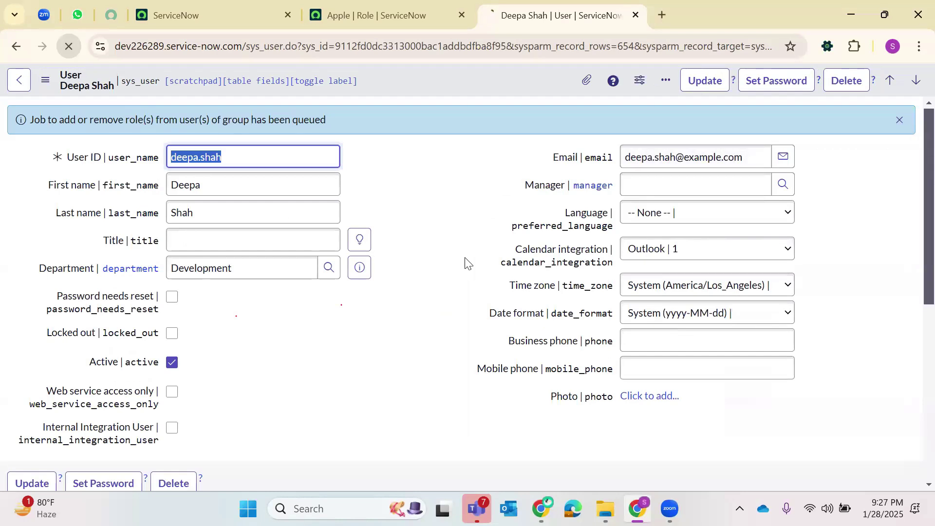
scroll(356, 272, "down", 4)
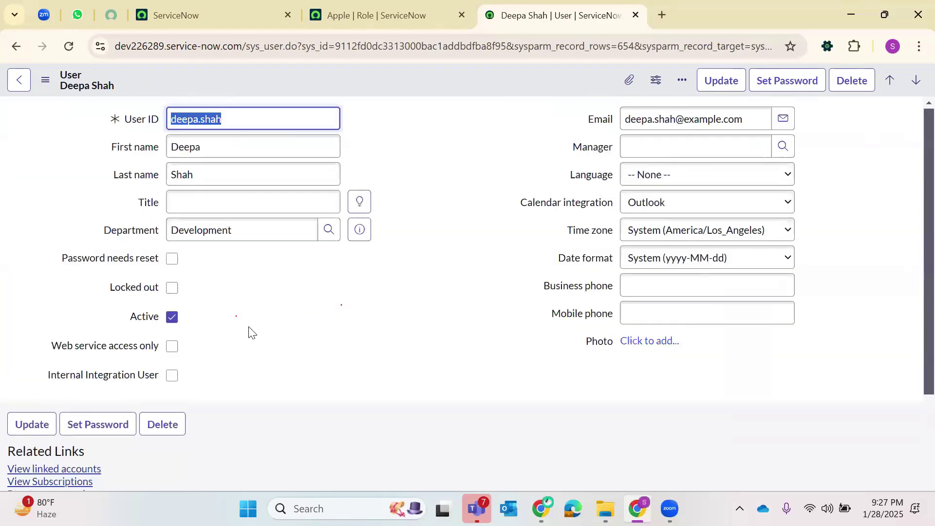
scroll(223, 328, "down", 10)
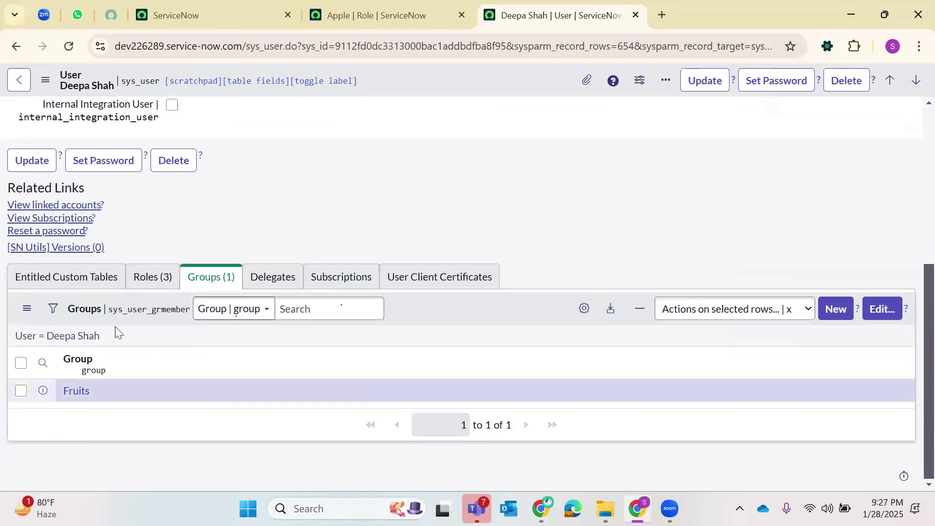
left_click(152, 279)
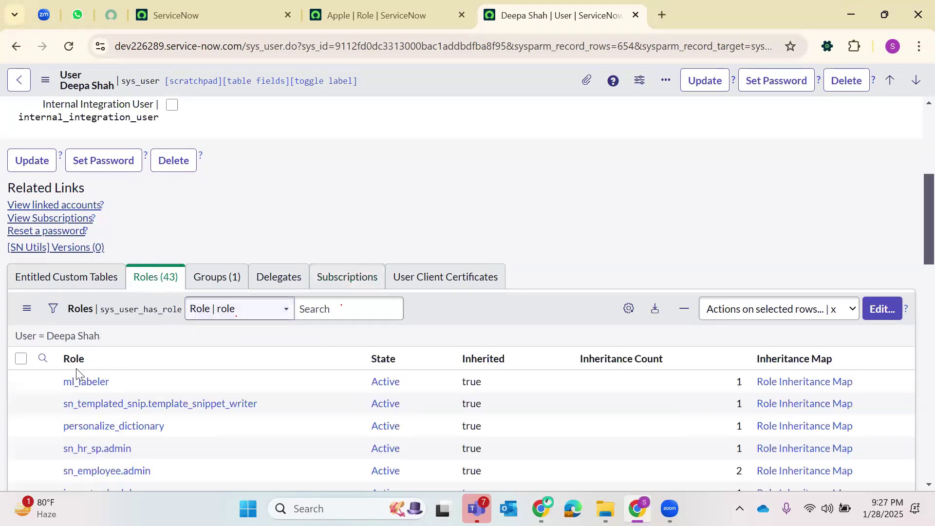
scroll(93, 390, "down", 10)
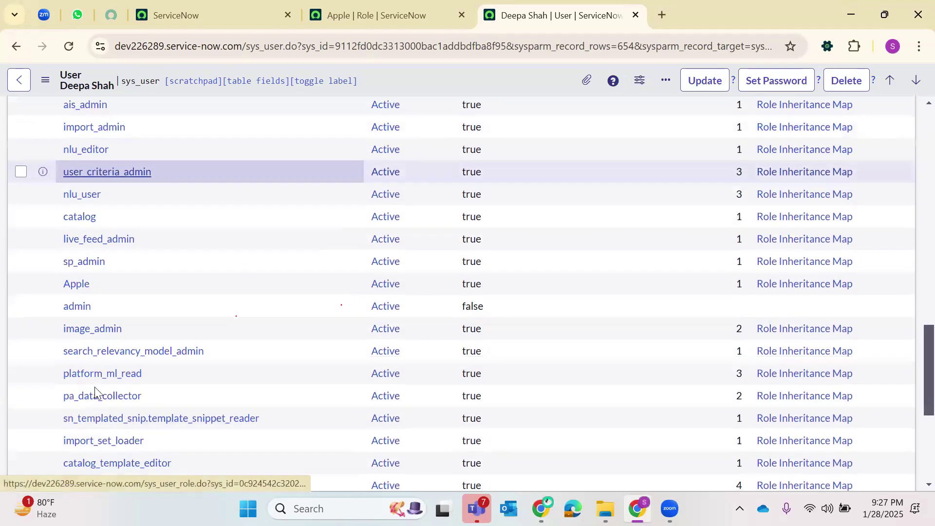
scroll(96, 390, "up", 15)
scroll(97, 374, "down", 12)
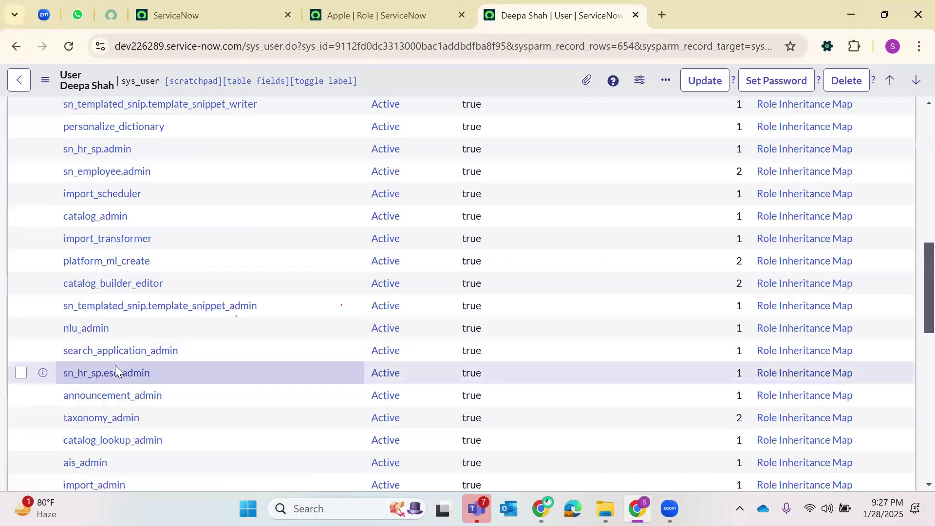
scroll(115, 373, "up", 10)
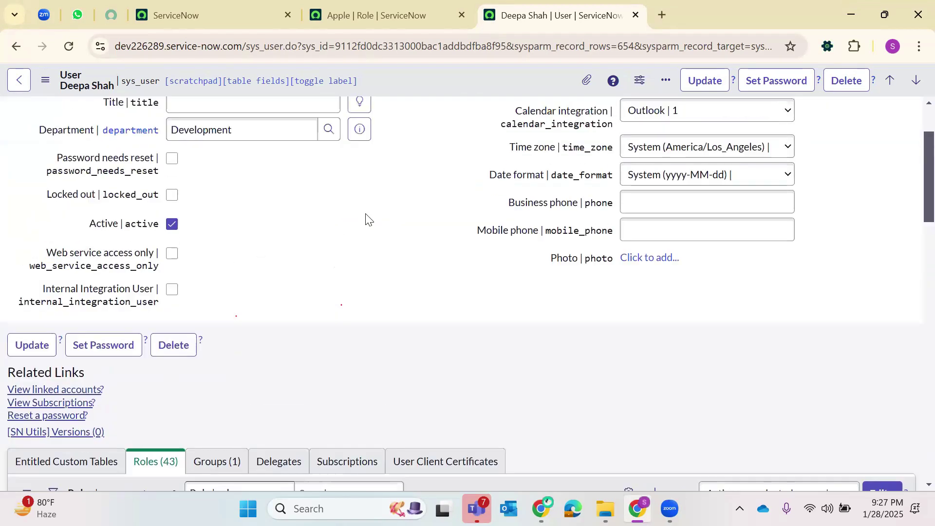
scroll(369, 219, "up", 2)
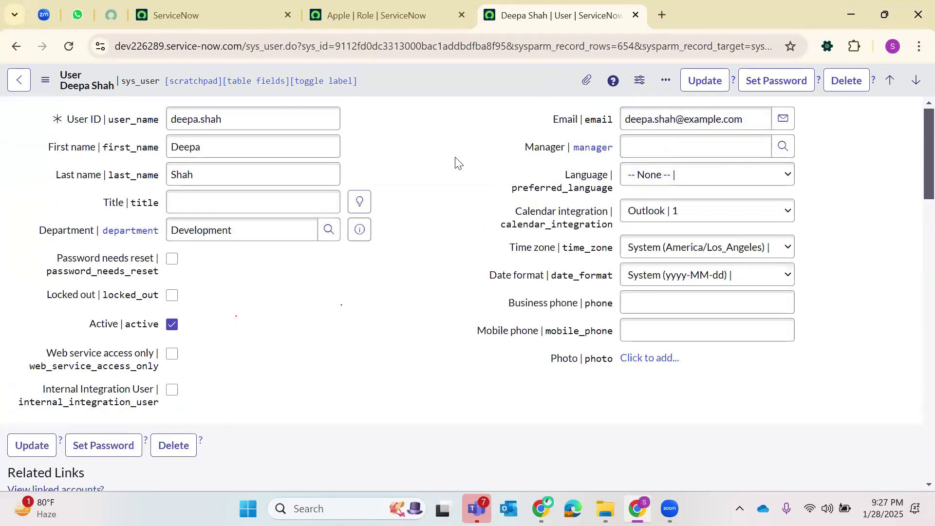
scroll(456, 158, "down", 10)
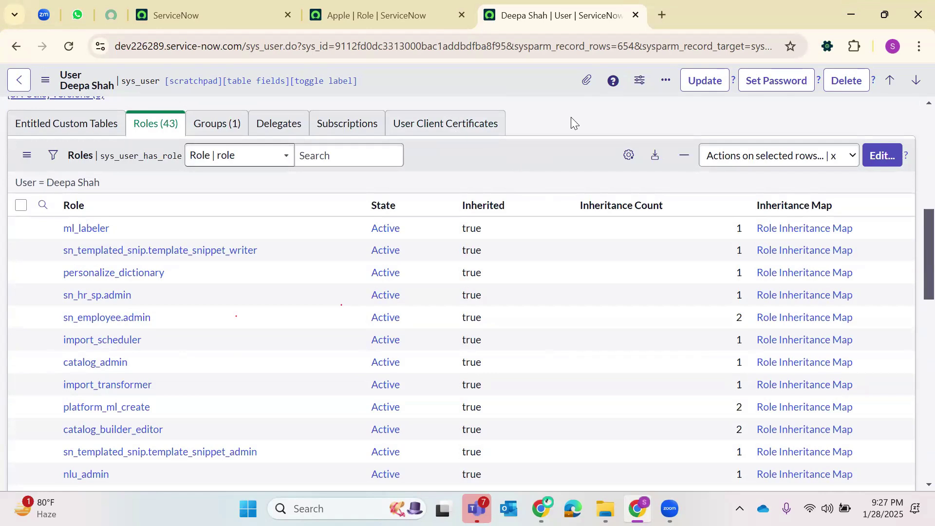
left_click(197, 128)
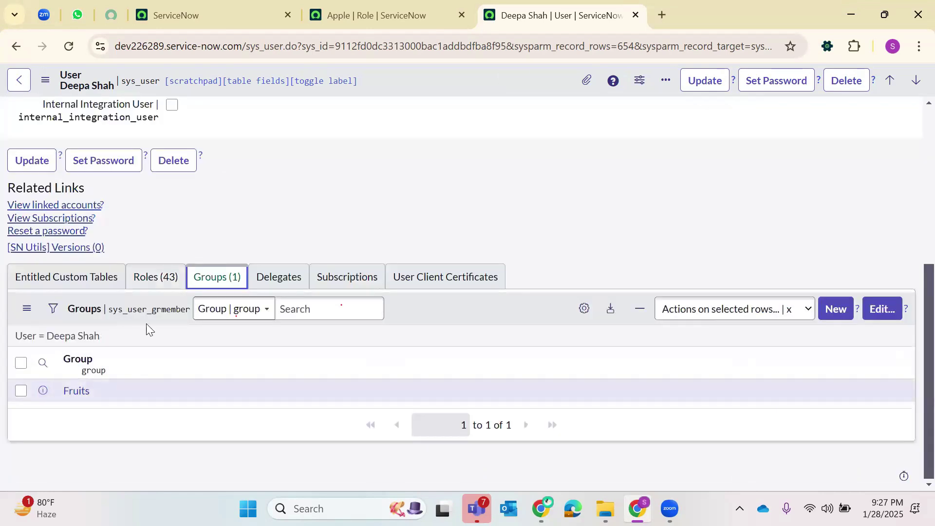
left_click(146, 275)
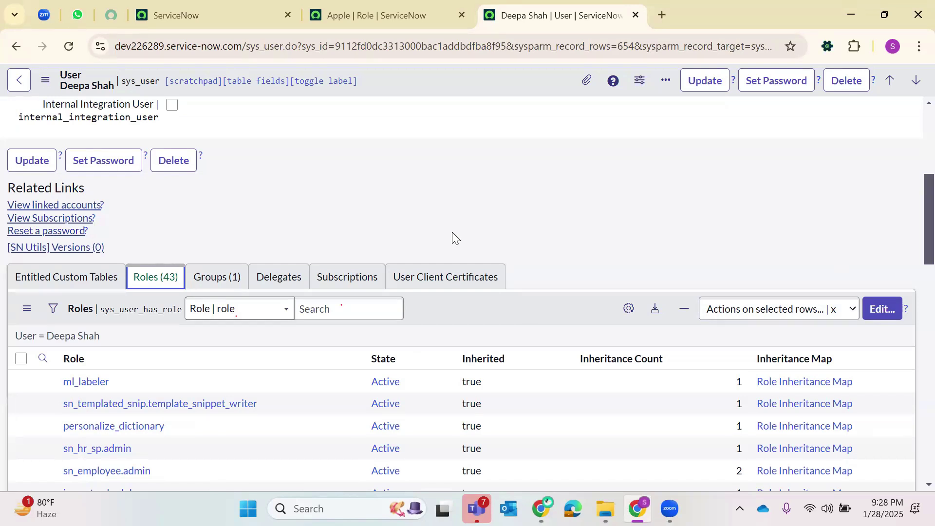
scroll(493, 225, "up", 3)
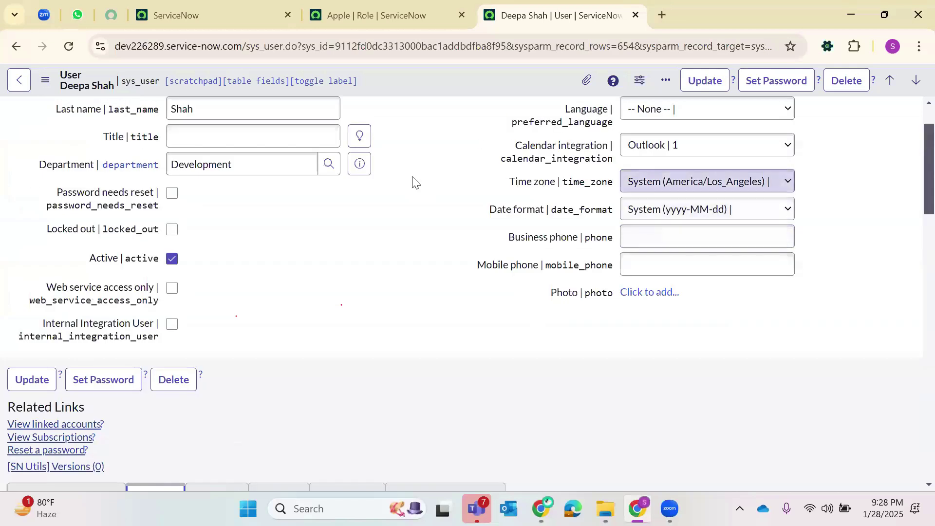
scroll(487, 219, "up", 1)
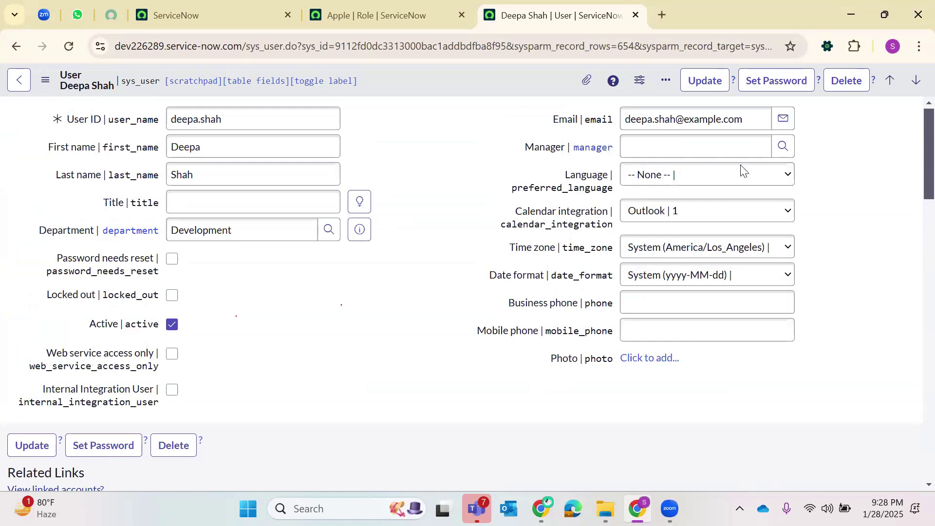
scroll(328, 375, "down", 5)
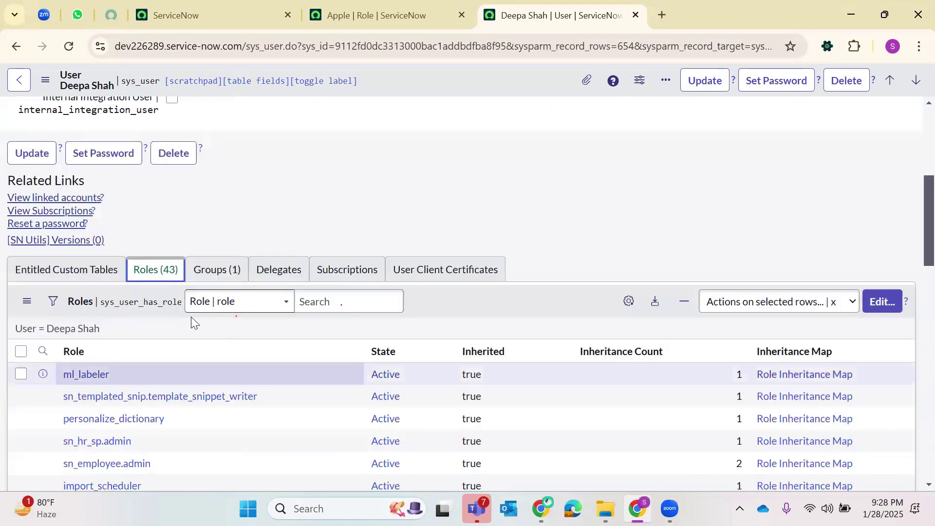
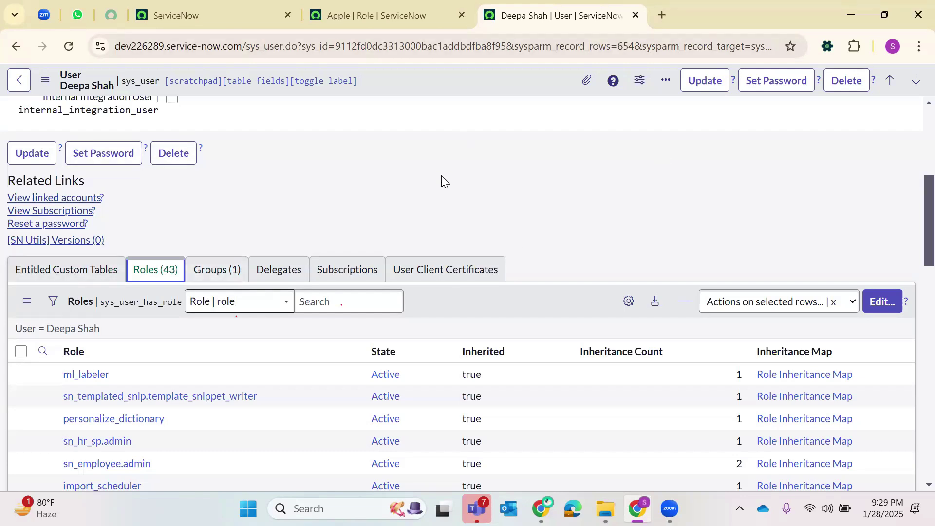
- Close the Apple role tab to return to the user record
left_click(345, 10)
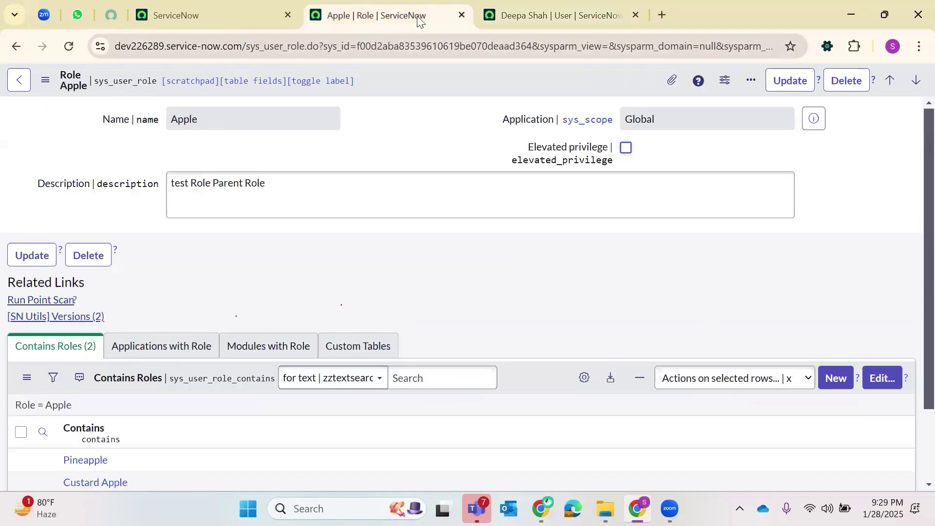
key("ctrl+w")
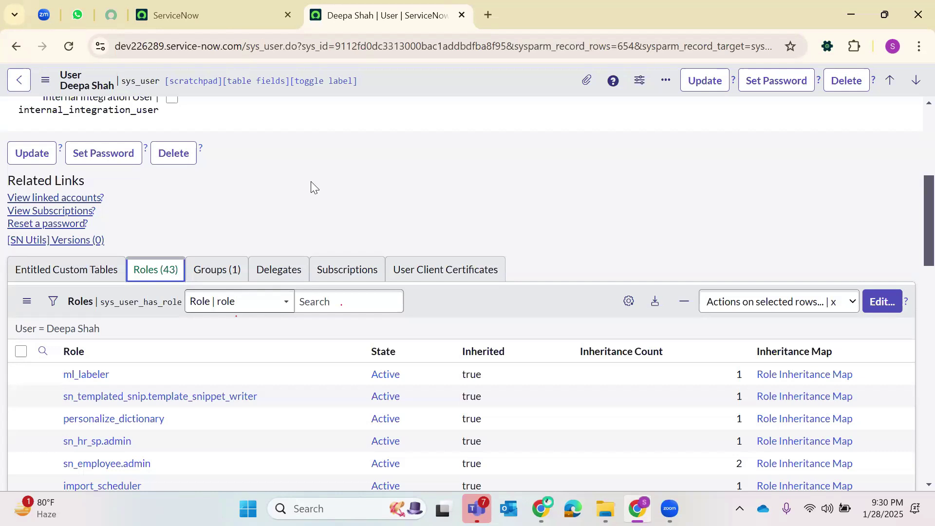
- Filter the All menu navigator for 'Groups' from the home page tab
left_click(199, 10)
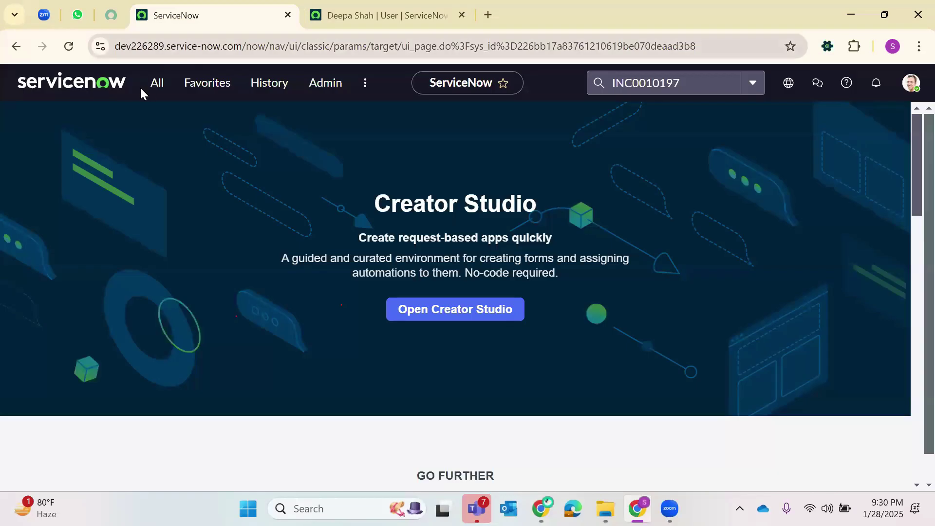
left_click(155, 89)
key("BackSpace")
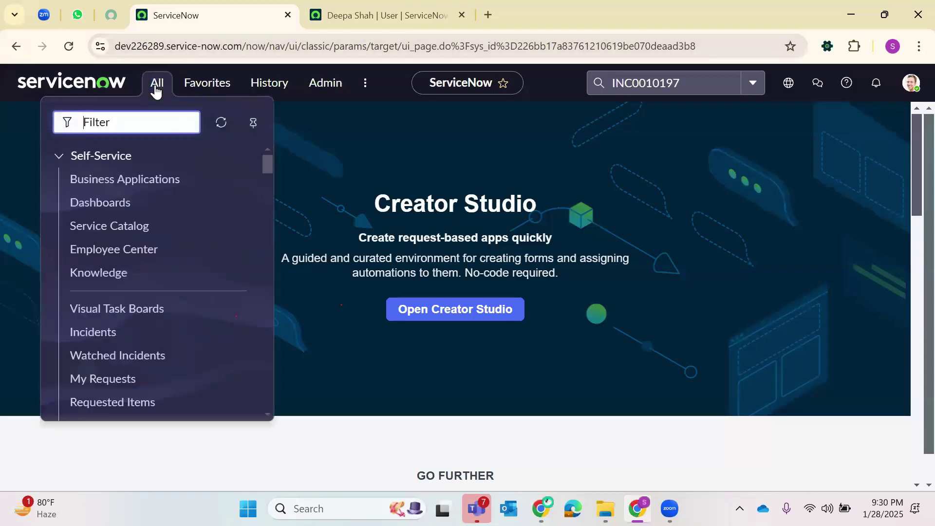
type("Groups")
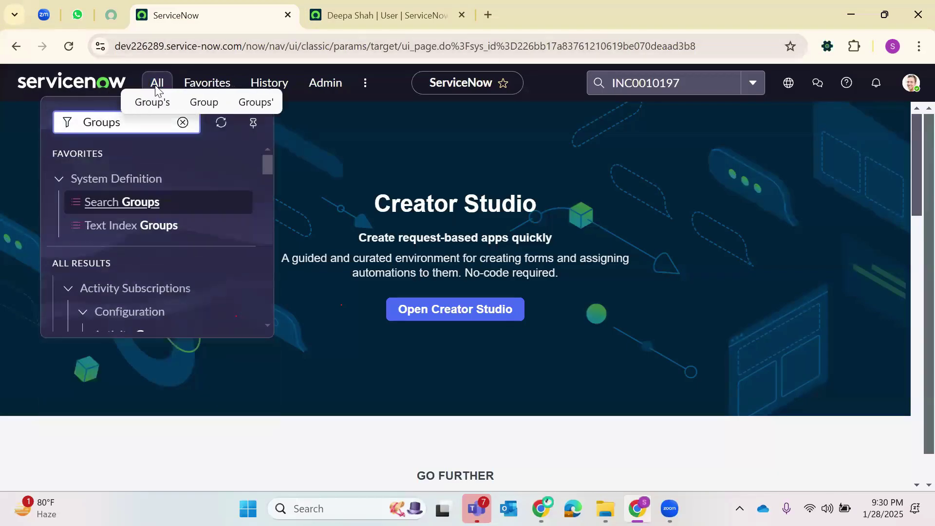
scroll(134, 246, "down", 6)
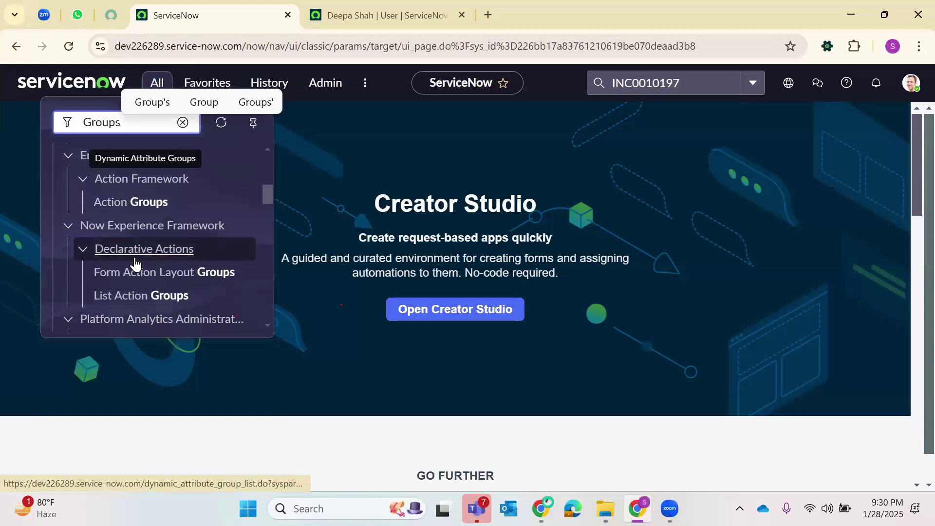
scroll(132, 278, "down", 3)
scroll(124, 290, "up", 6)
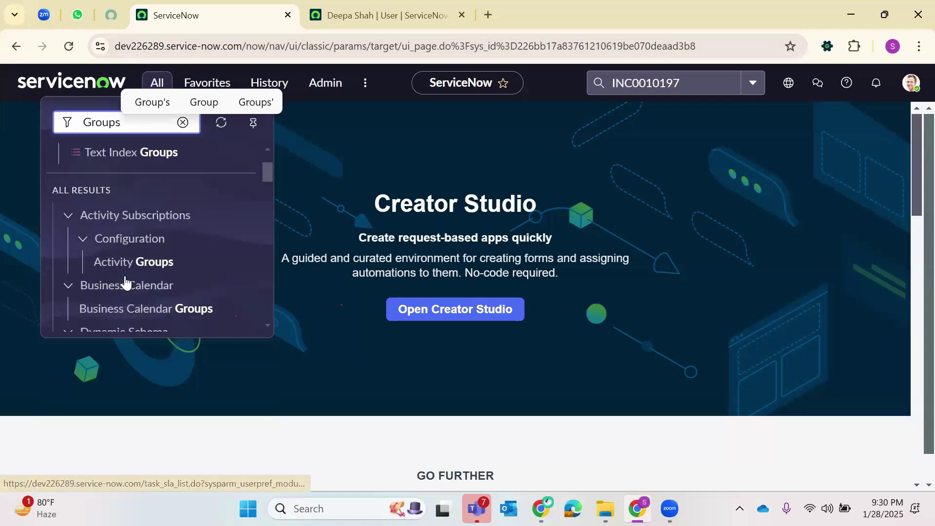
scroll(125, 278, "up", 2)
scroll(117, 267, "down", 5)
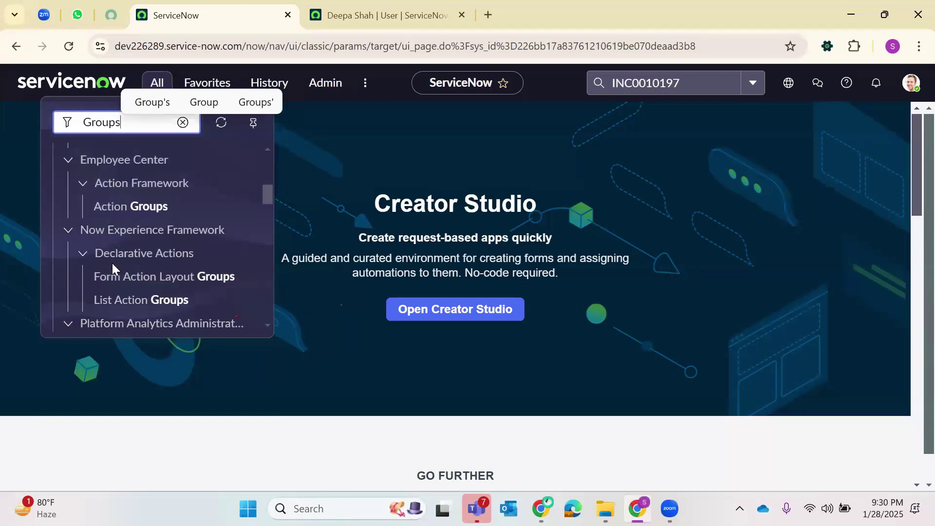
- Open User Administration > Groups in a new tab and switch to it
key("BackSpace")
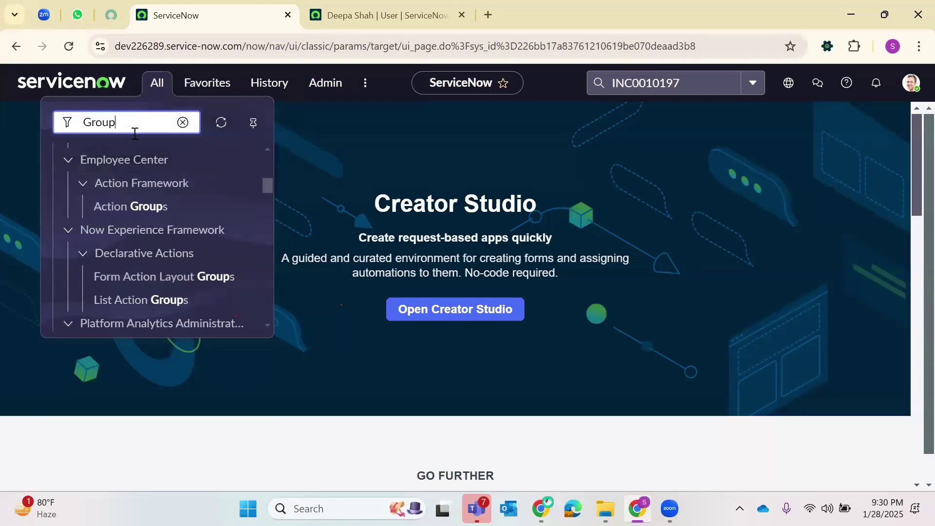
scroll(117, 229, "down", 5)
scroll(114, 238, "up", 5)
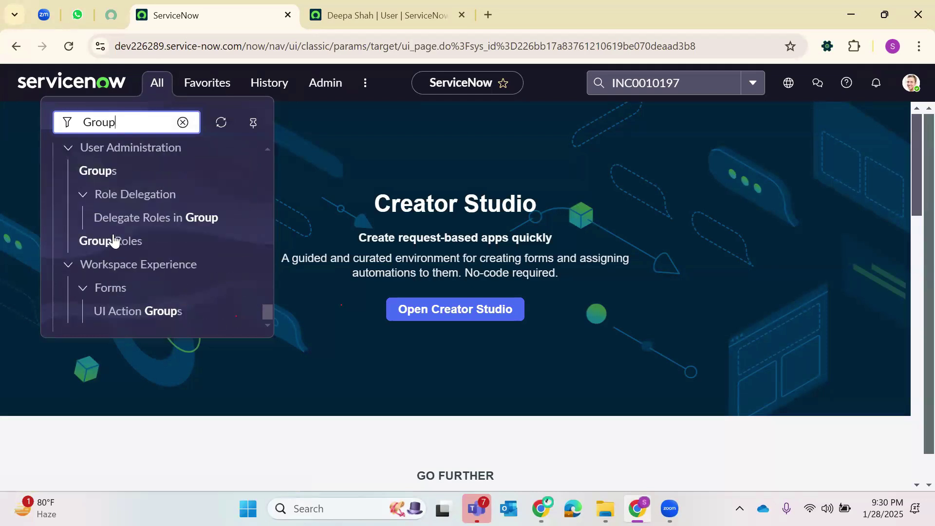
right_click(100, 172)
left_click(168, 190)
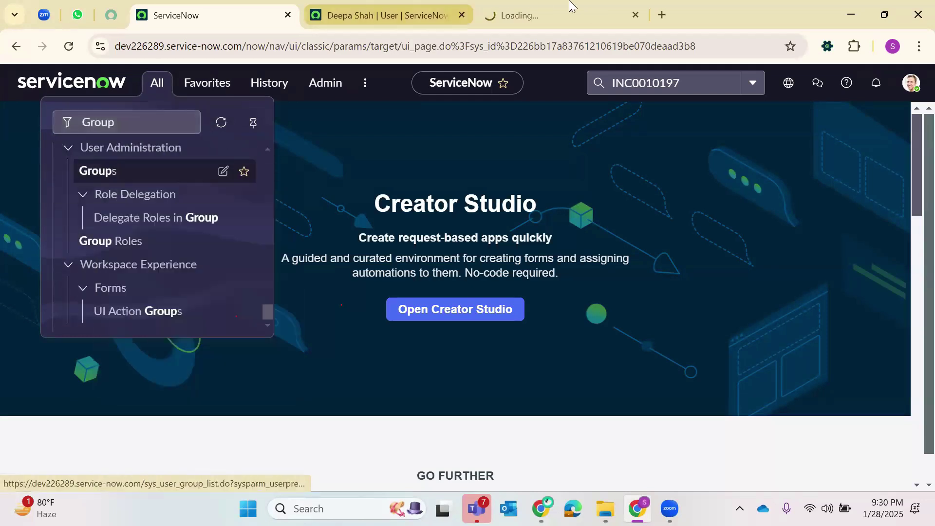
left_click(565, 14)
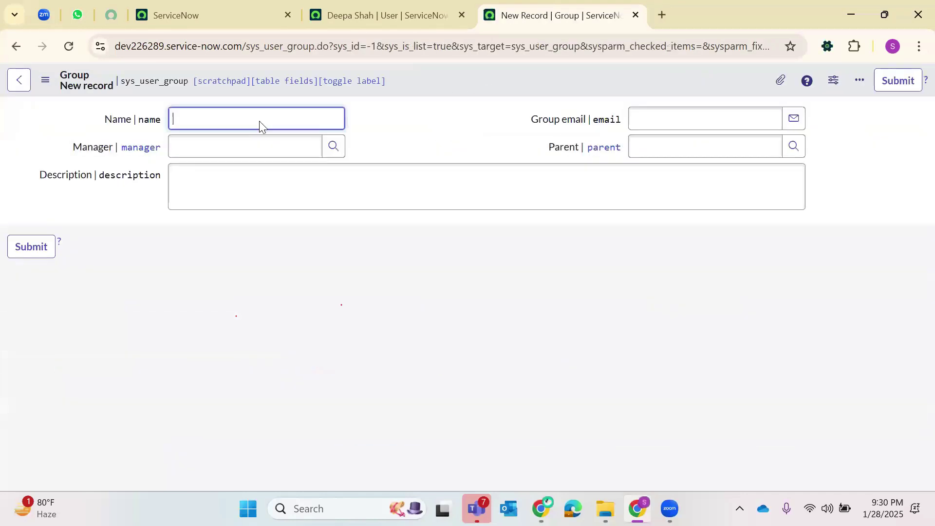
- Create and submit a new group named 'Apple 1'
type("Apple 1")
left_click(188, 176)
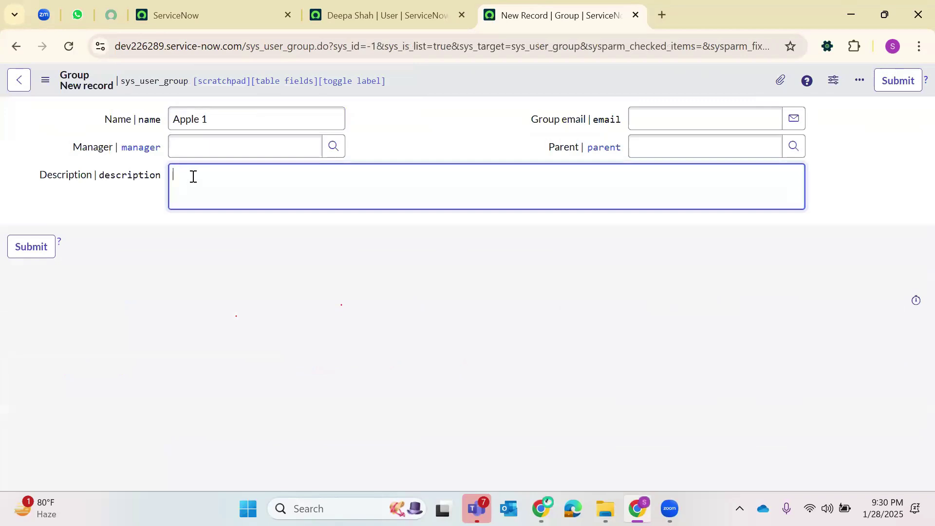
left_click(419, 96)
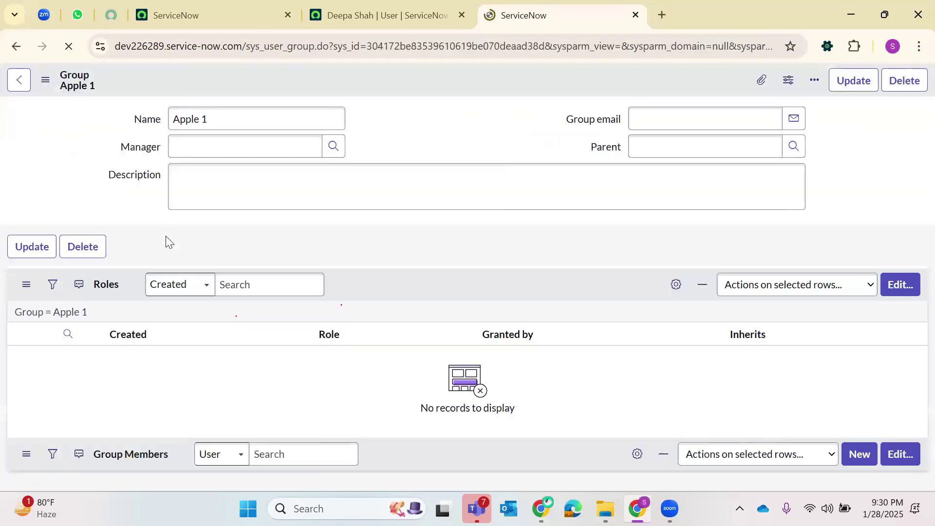
- Add the Custard Apple role to Apple 1's roles, save, and refresh the group
left_click(861, 338)
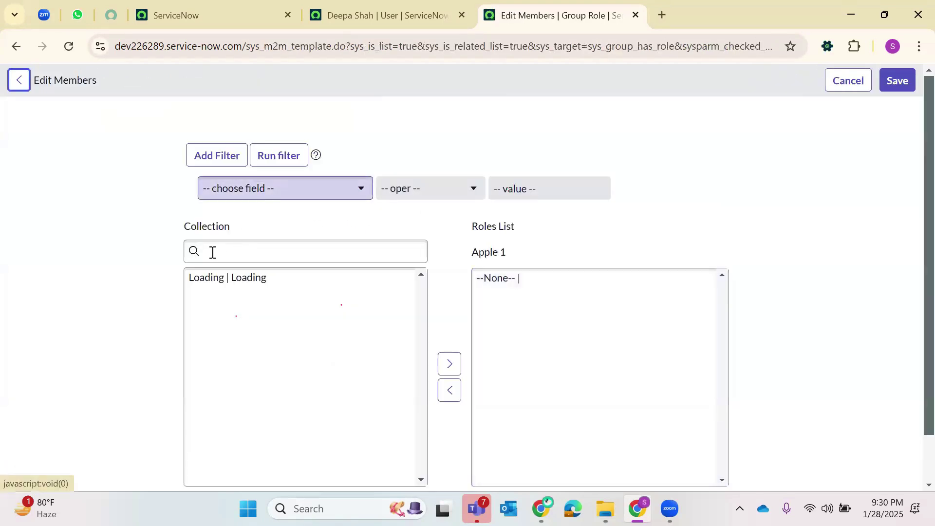
left_click(212, 252)
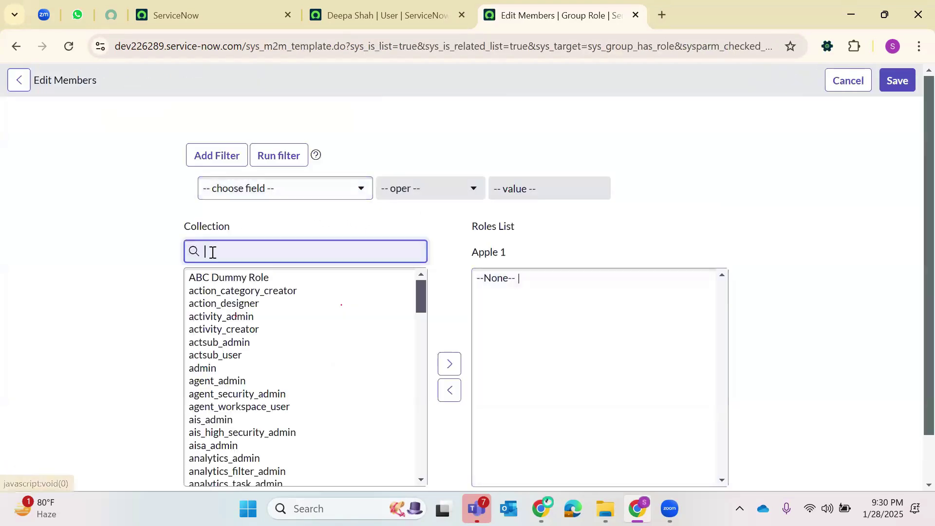
type("custard")
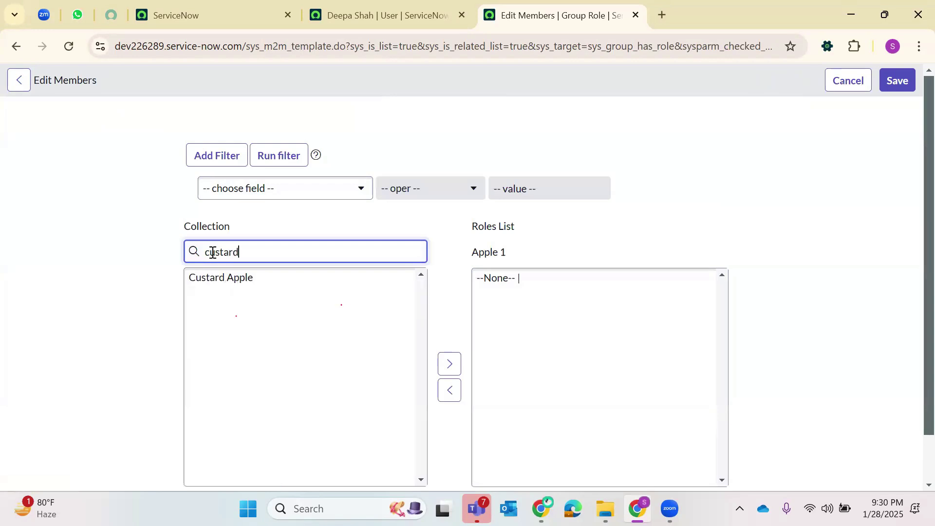
left_click(211, 277)
left_click(447, 363)
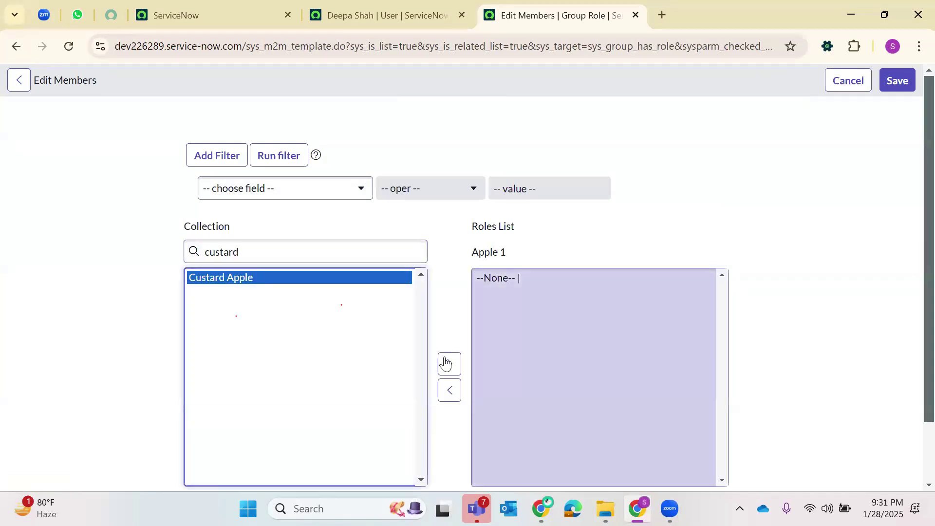
left_click(896, 81)
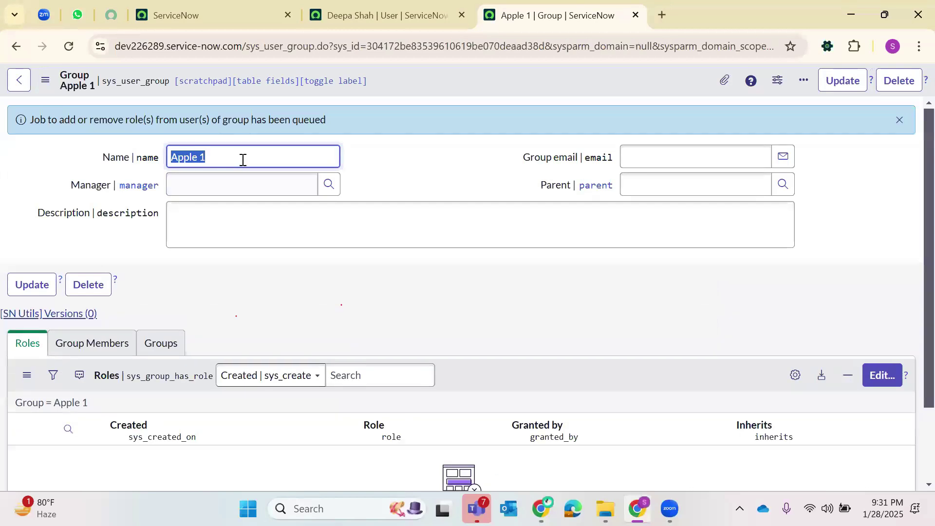
left_click(68, 45)
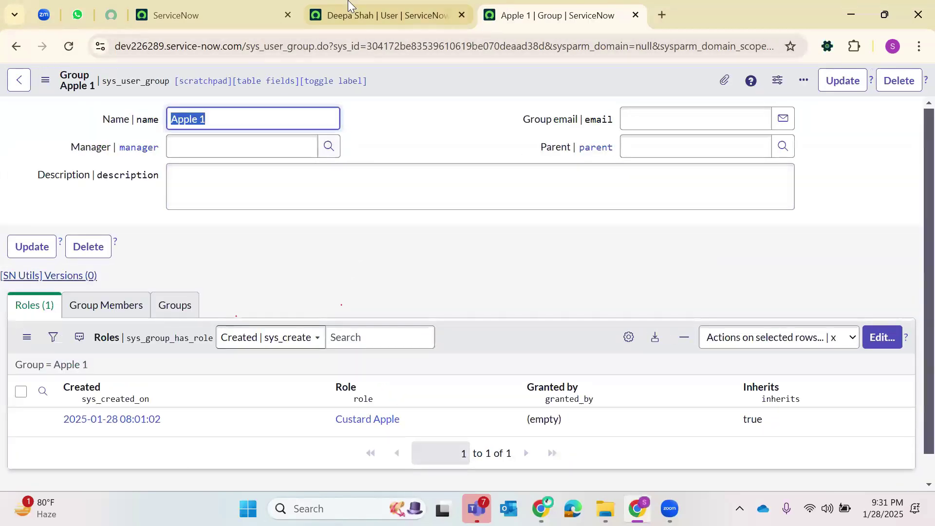
- Change the user tab's address to sys_user.LIST and load it
left_click(348, 7)
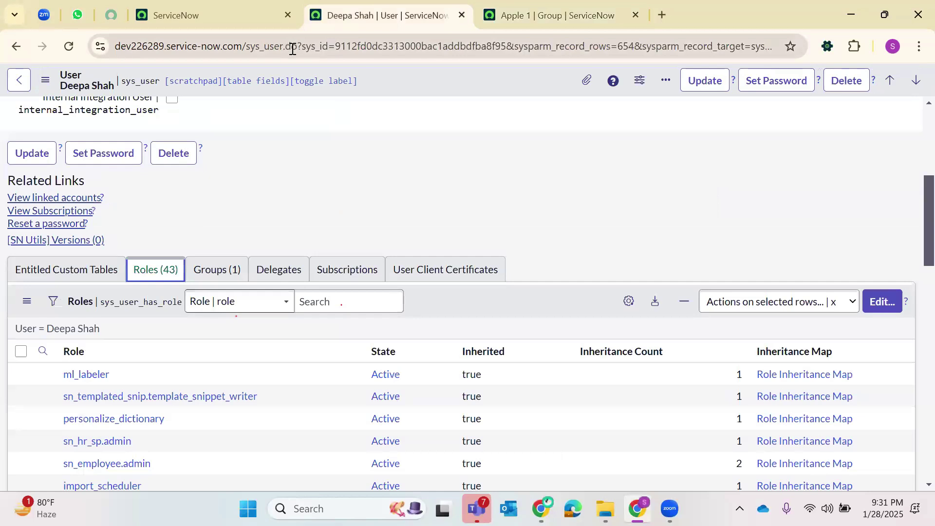
left_click_drag(287, 47, 912, 5)
type(".")
key("BackSpace")
type(".LIS")
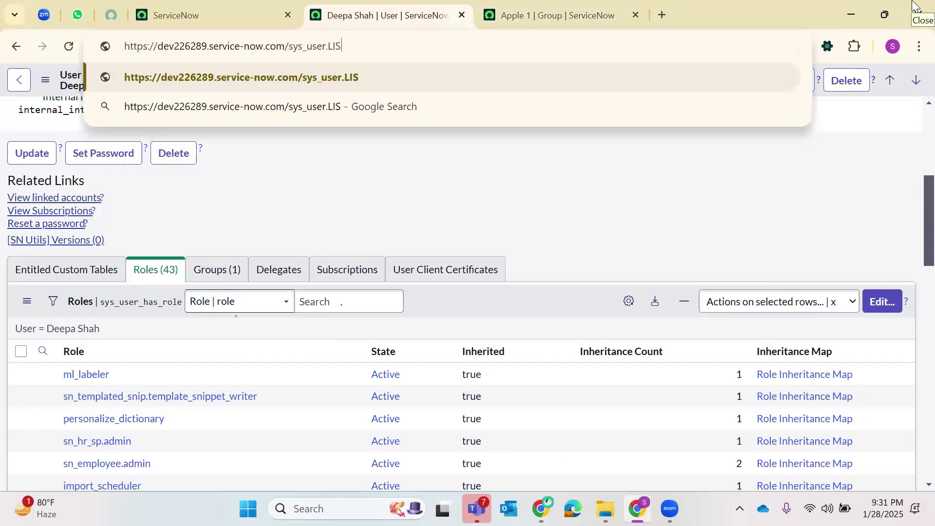
type("T")
key("Return")
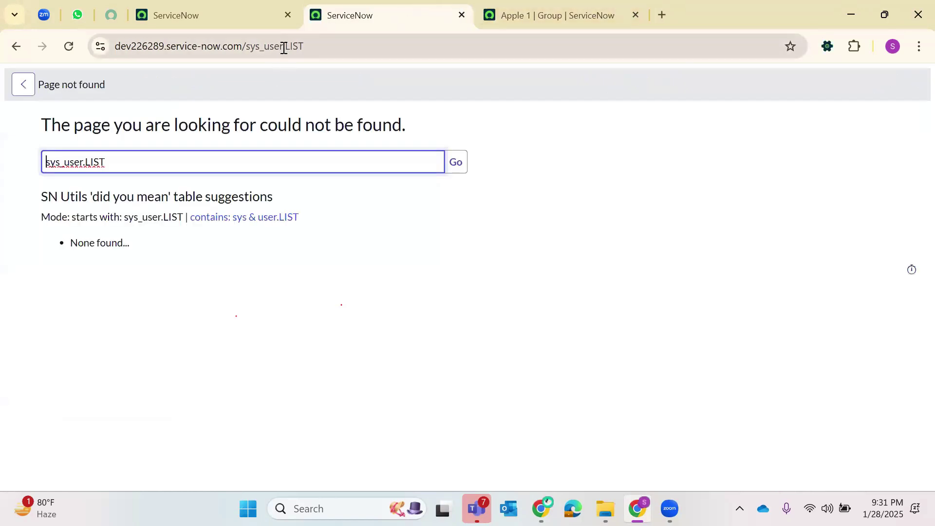
- Correct the address to sys_user_list to load the full Users list
left_click(284, 46)
key("shift+End")
left_click(549, 10)
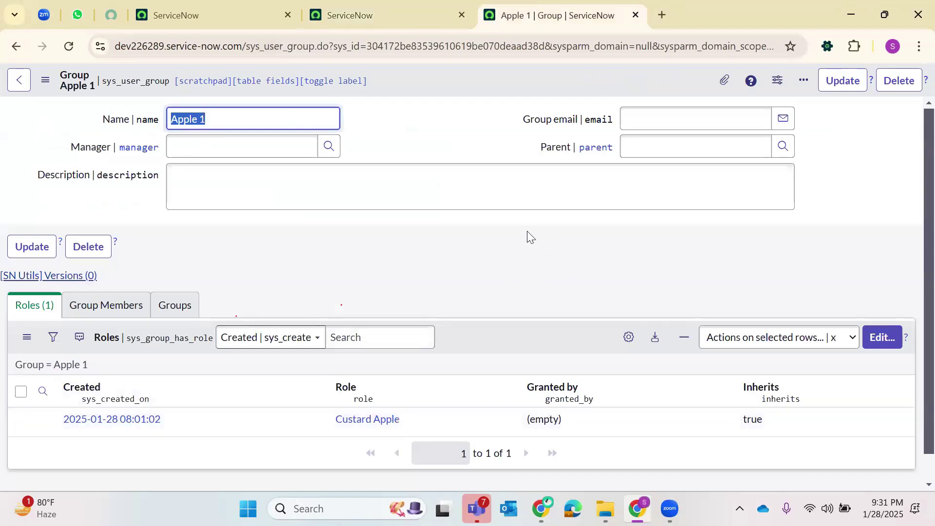
left_click(425, 8)
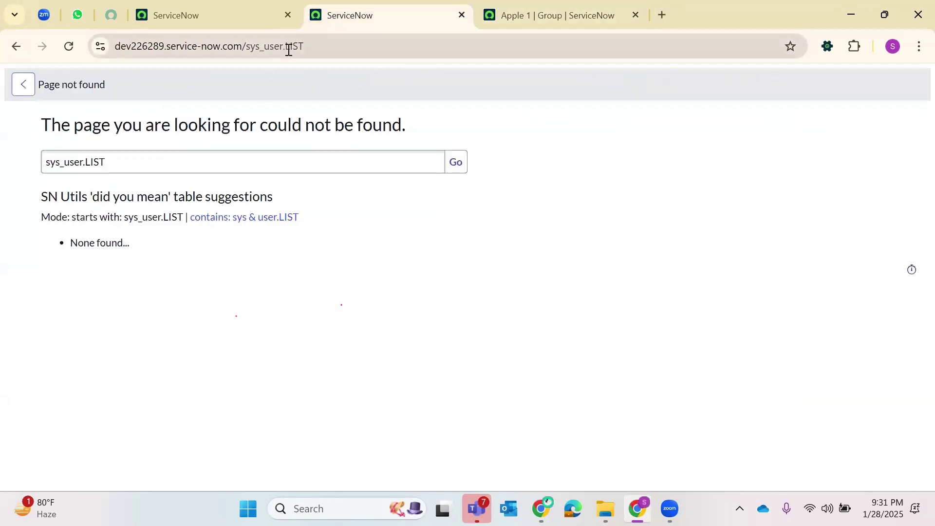
left_click(391, 45)
key("ctrl+shift+Left")
key("BackSpace")
key("BackSpace")
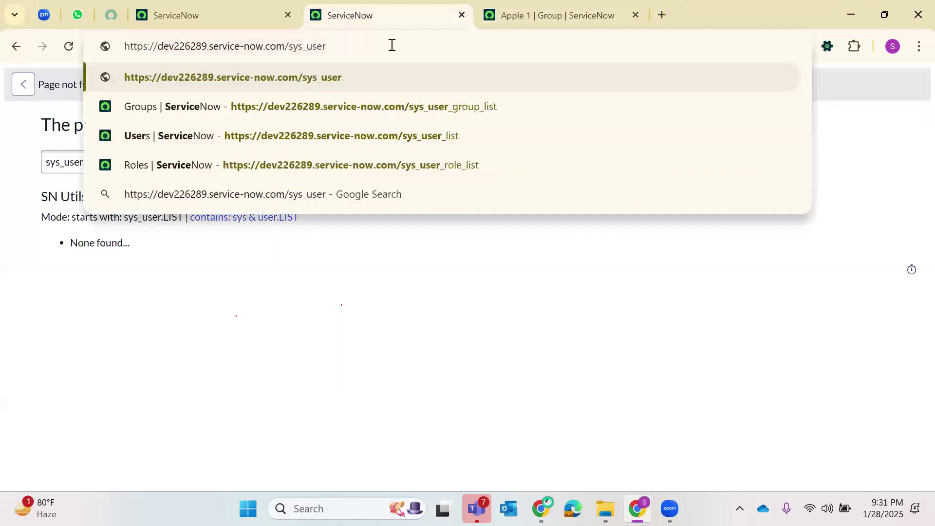
type("_list")
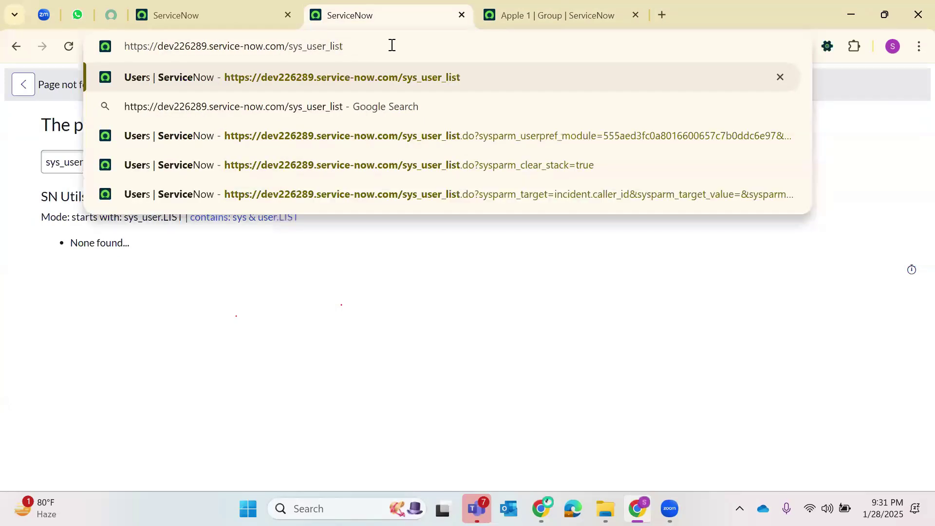
key("Return")
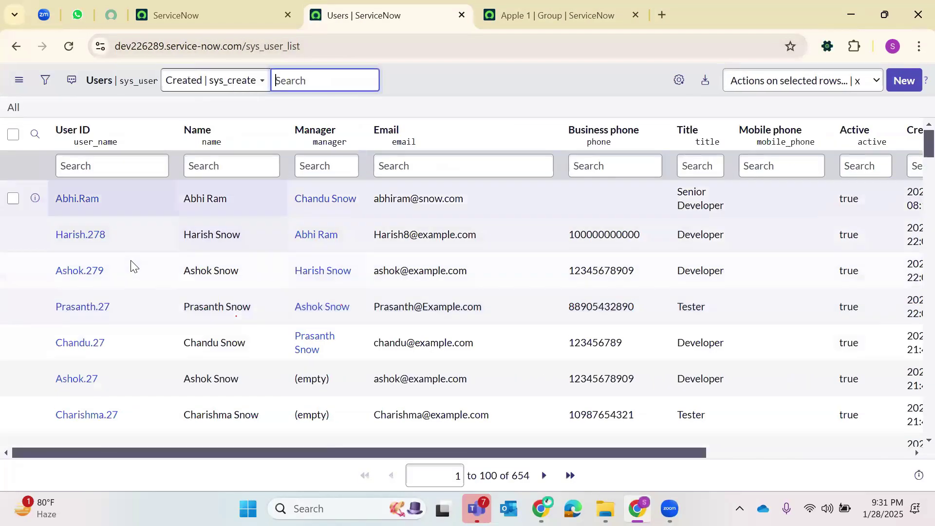
- Page to the next 100 users and open the Software Manager user record
scroll(139, 270, "down", 20)
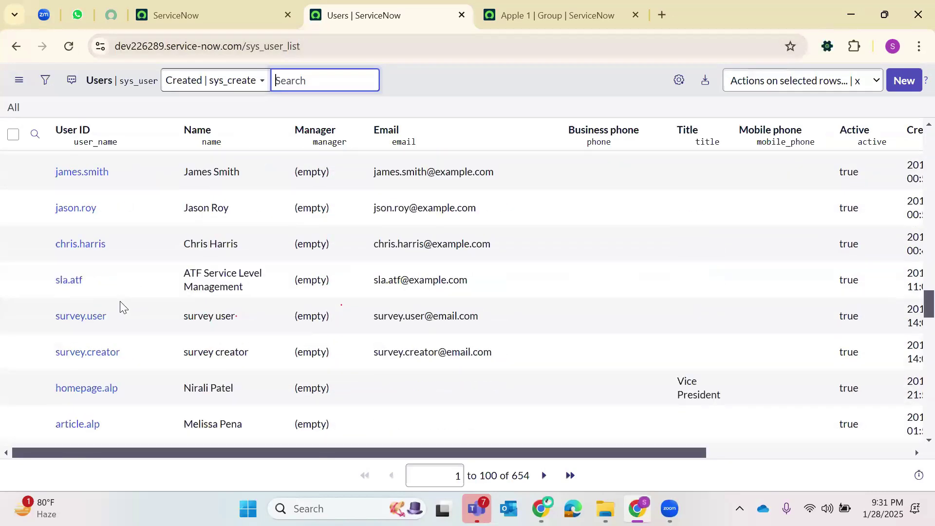
scroll(118, 315, "down", 20)
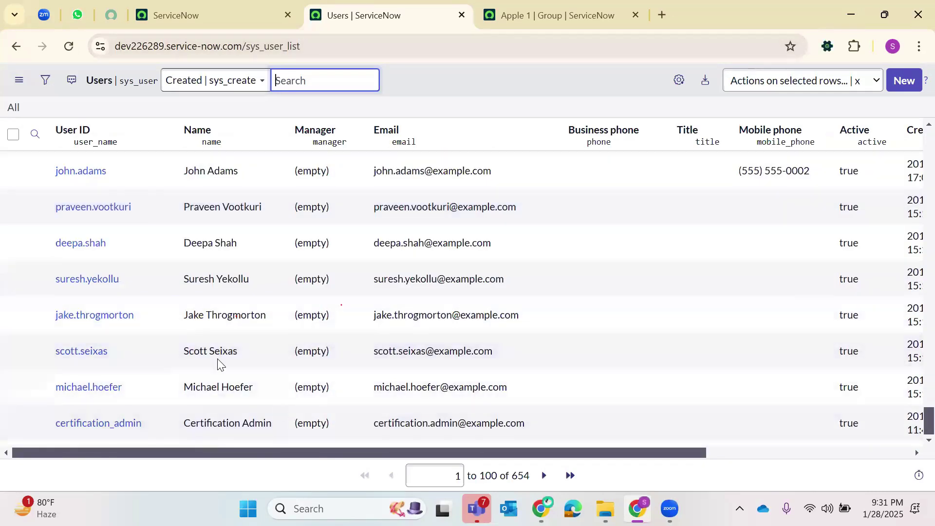
left_click(544, 476)
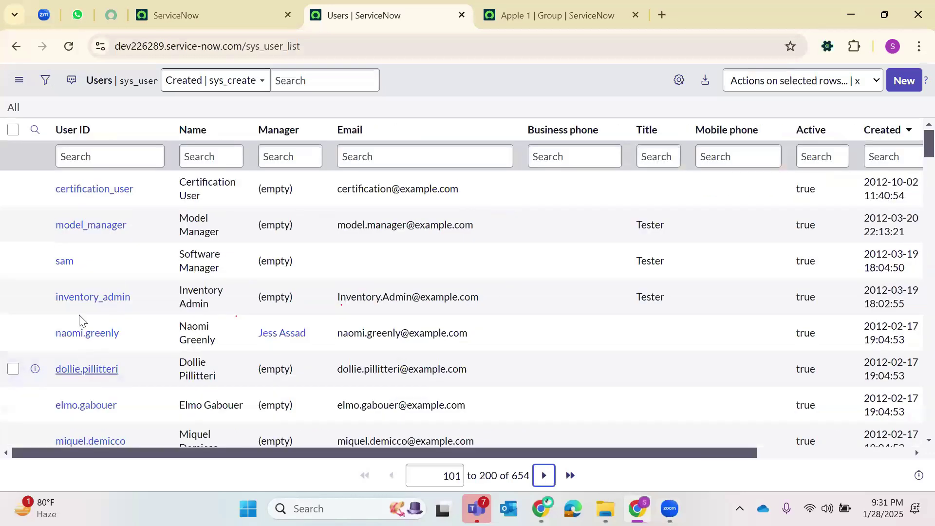
left_click(64, 261)
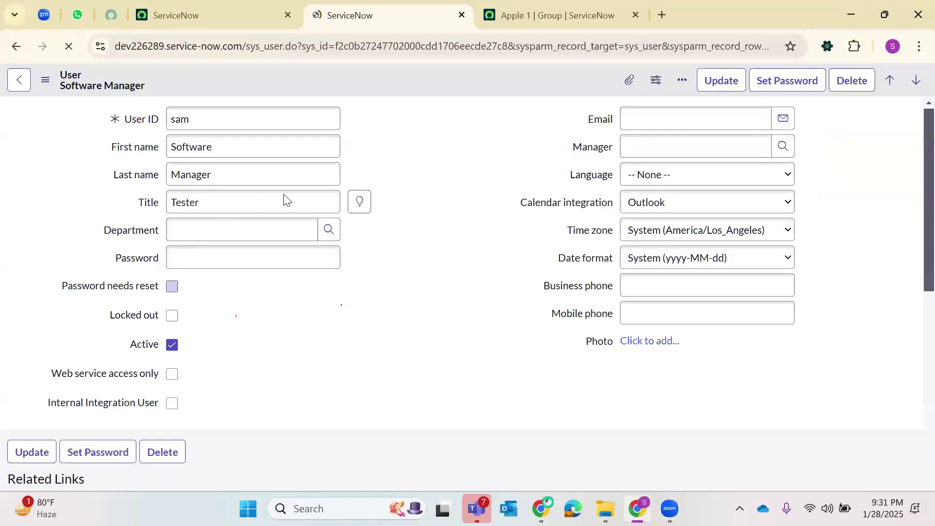
- Filter the user's roles to names matching *apple
scroll(247, 238, "down", 3)
scroll(219, 223, "down", 5)
scroll(177, 260, "down", 4)
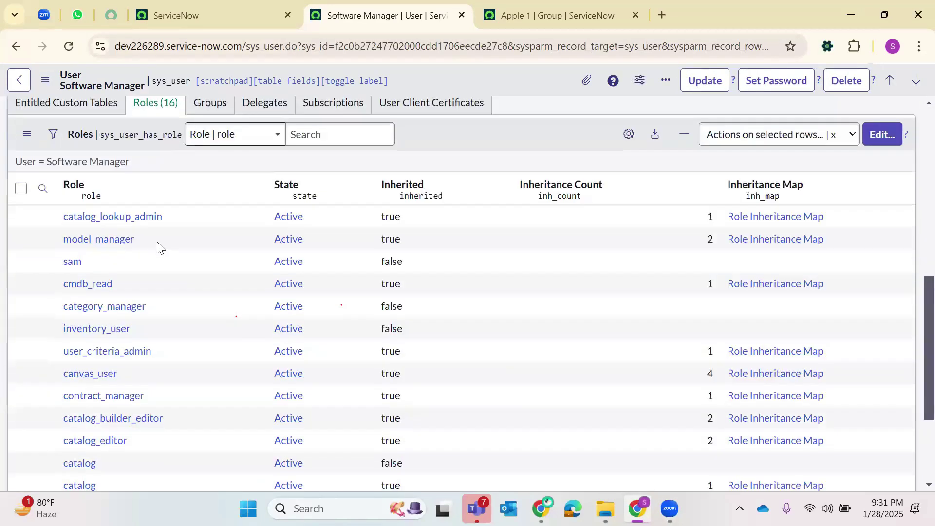
left_click(43, 188)
left_click(112, 226)
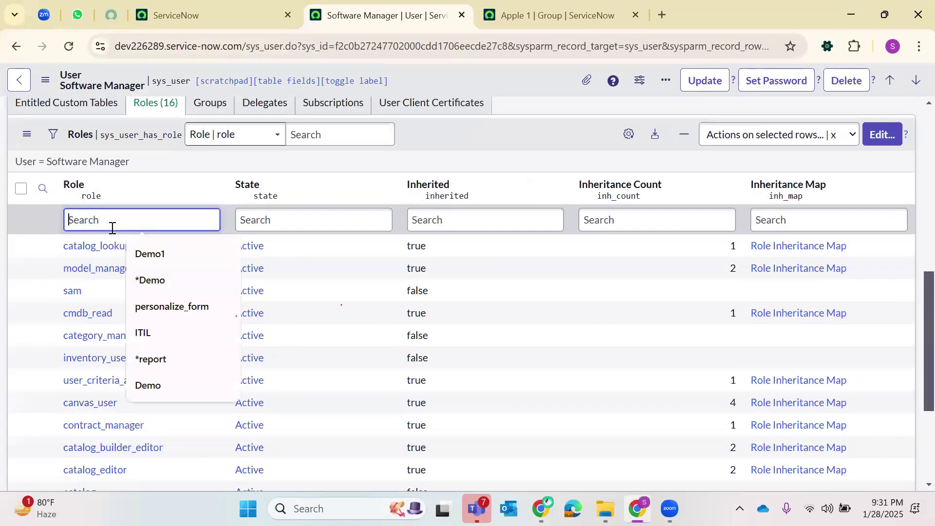
type("a")
key("BackSpace")
type("*")
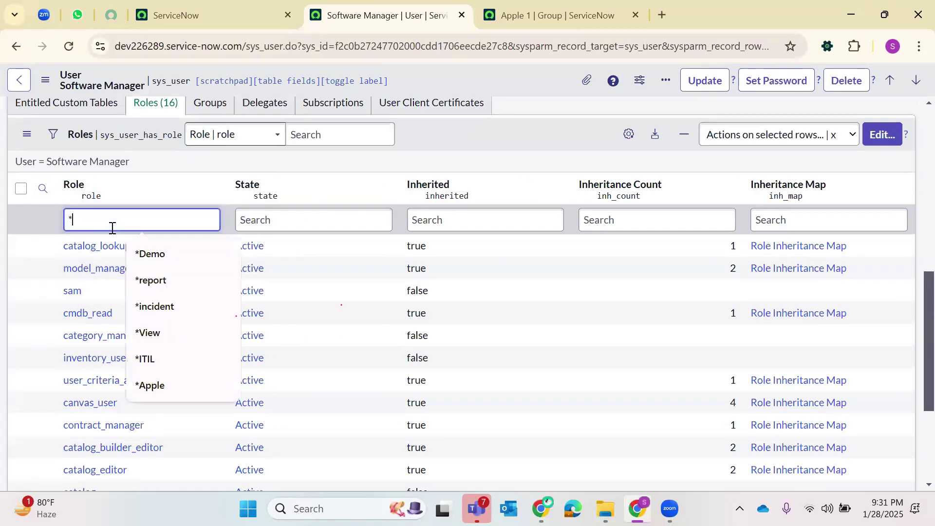
type("apple")
key("Return")
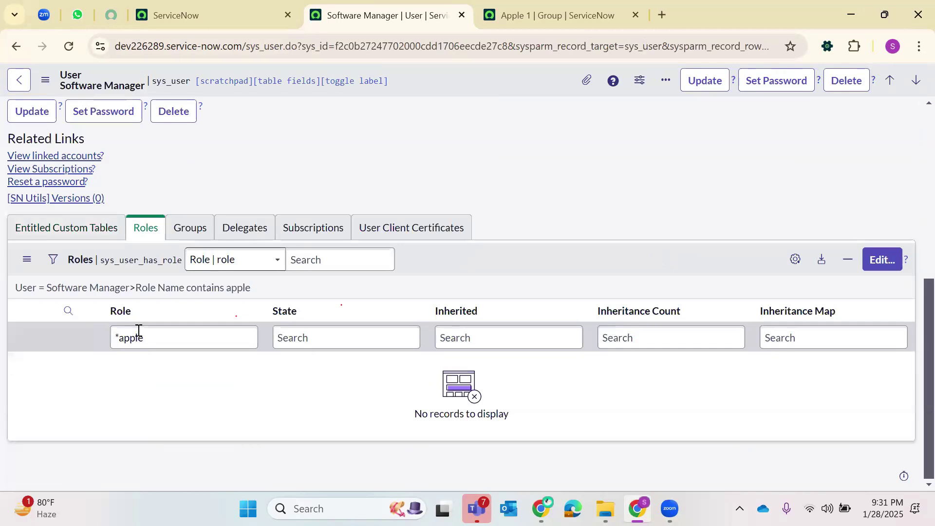
- Show the user's Groups related list, which is empty
left_click(185, 235)
scroll(180, 179, "up", 6)
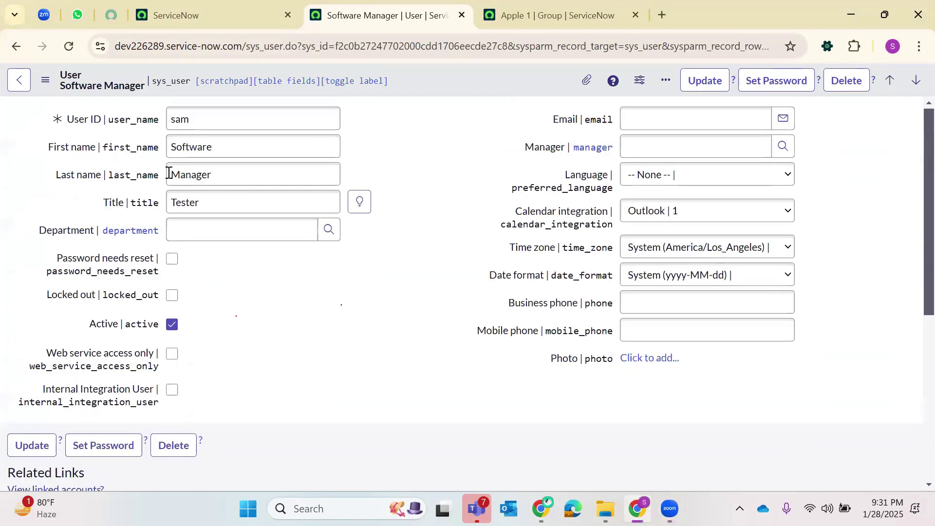
scroll(905, 248, "down", 6)
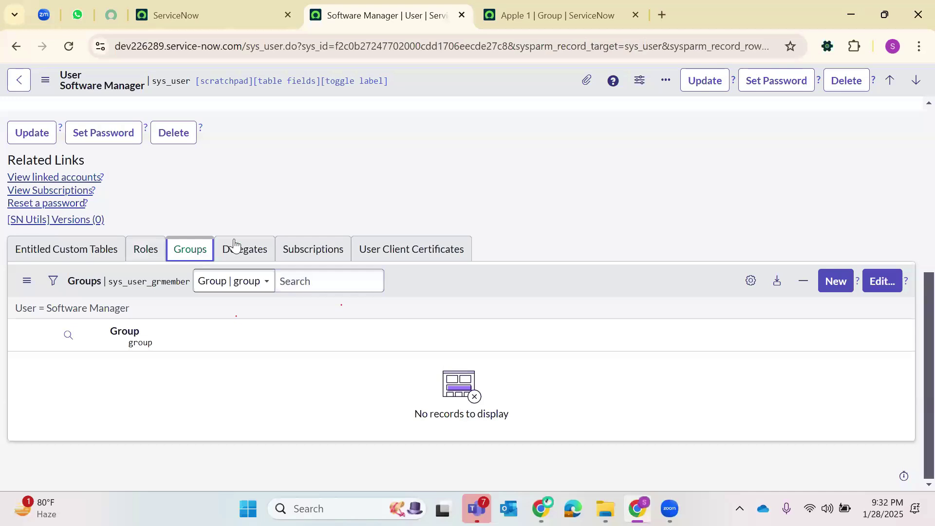
- Add the Software Manager user to the Apple 1 group and save
left_click(881, 281)
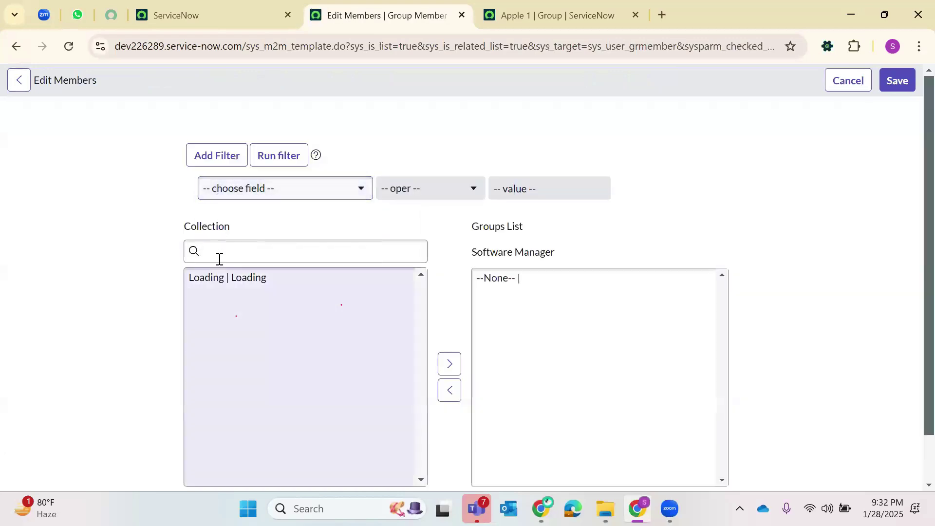
left_click(220, 259)
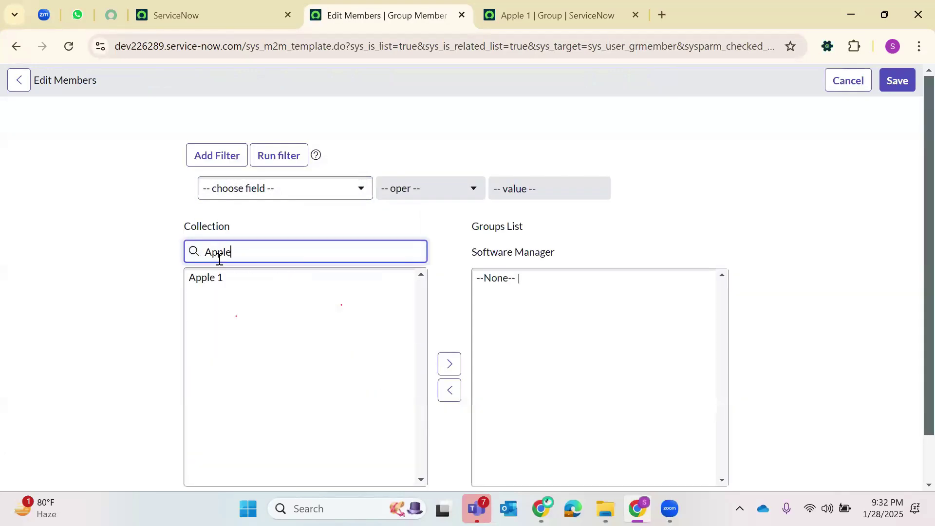
left_click(214, 278)
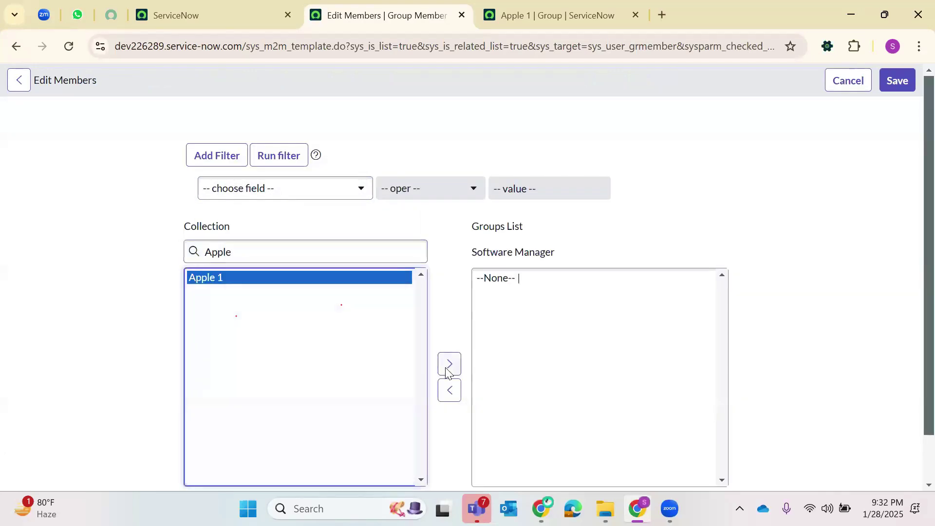
left_click(448, 366)
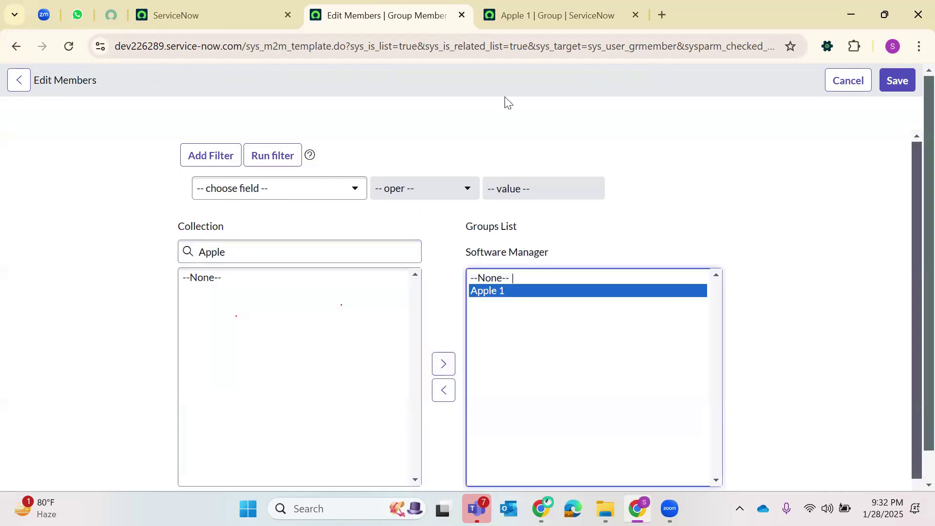
left_click(889, 83)
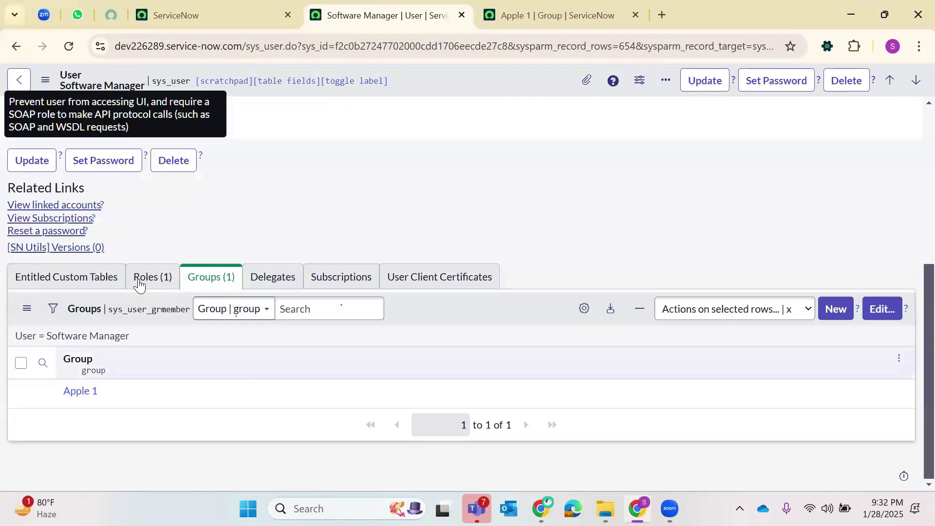
- Check the inherited Custard Apple role on the user, then return to the Apple 1 group
left_click(139, 285)
left_click(124, 392)
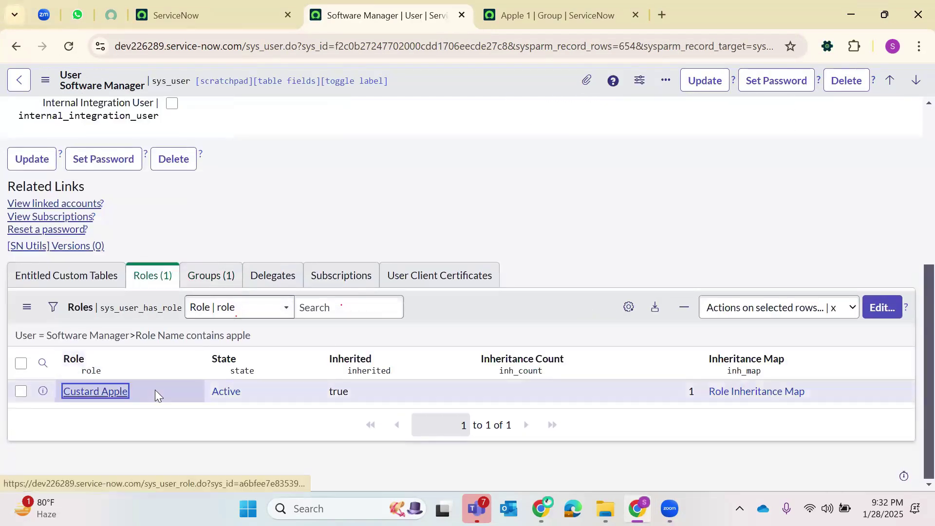
left_click(18, 48)
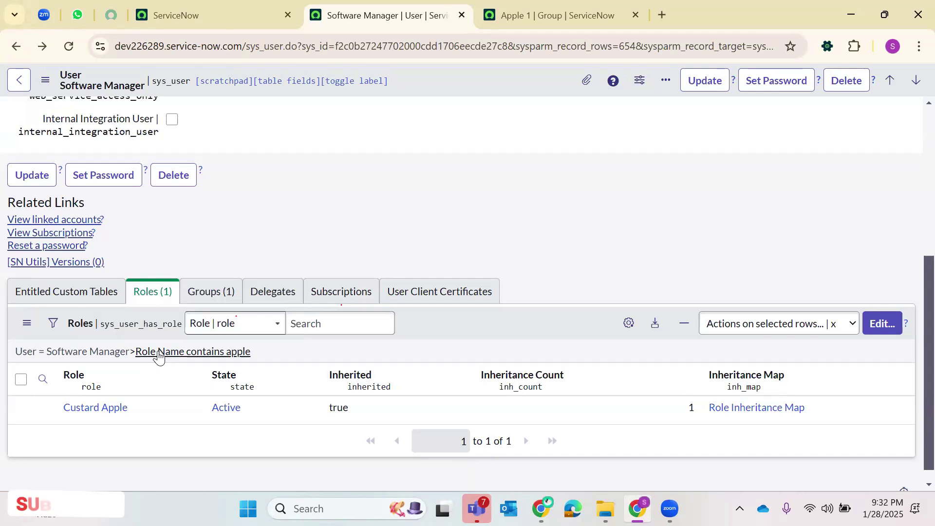
left_click(540, 11)
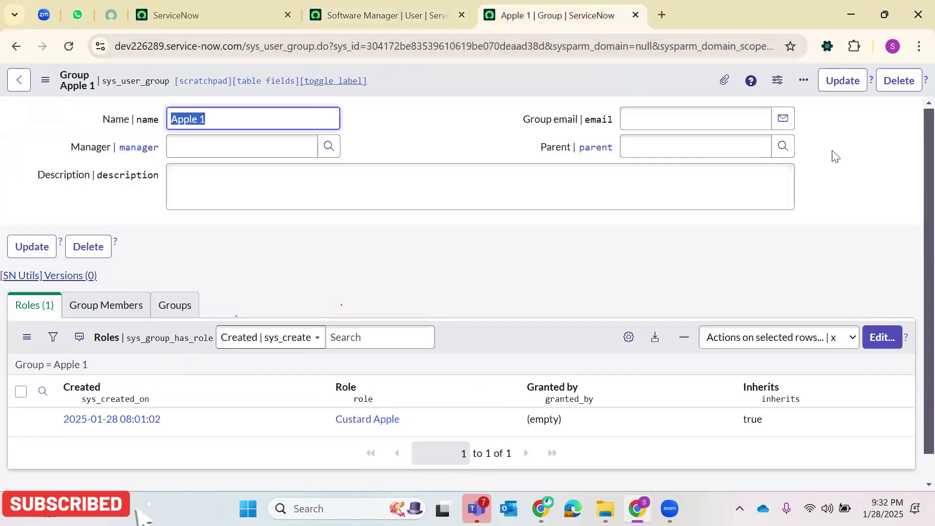
- Set Apple 1's parent group to Fruits, save, and reload the Software Manager record
left_click_drag(538, 147, 571, 155)
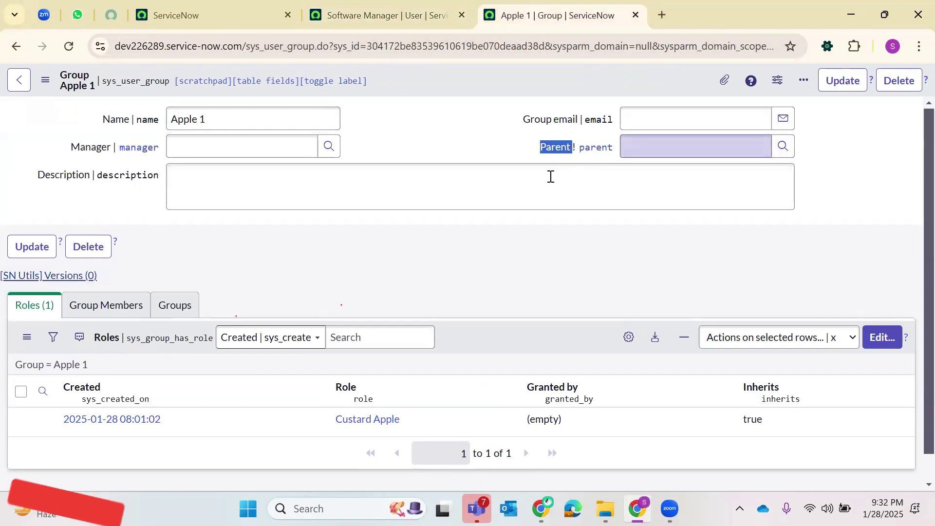
left_click(538, 182)
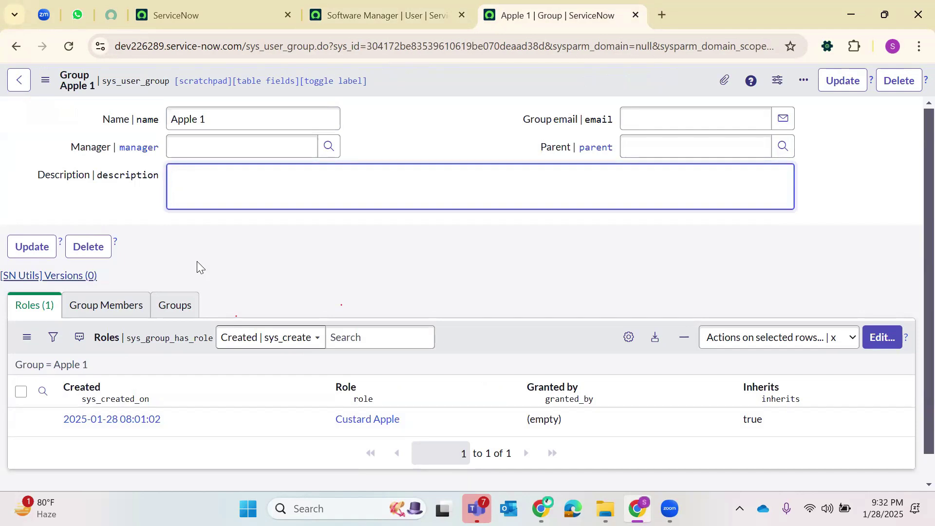
triple_click(203, 119)
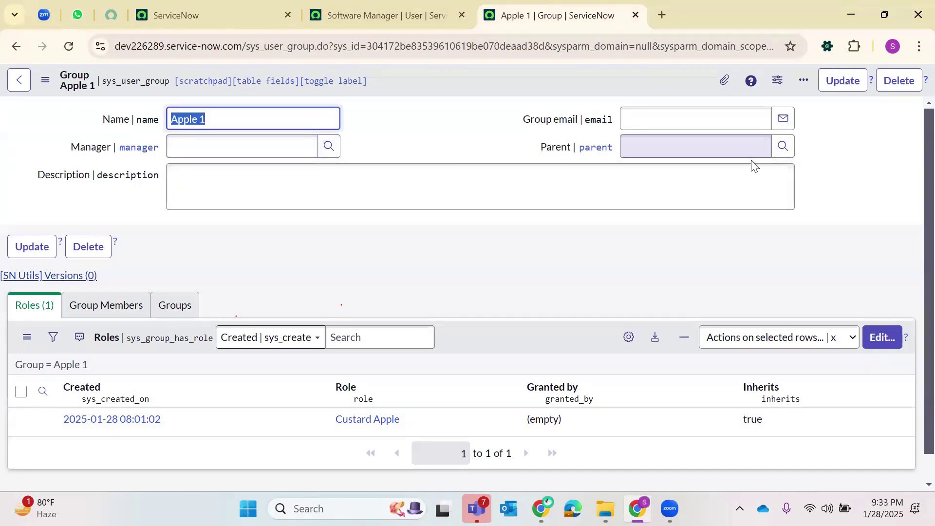
left_click(782, 146)
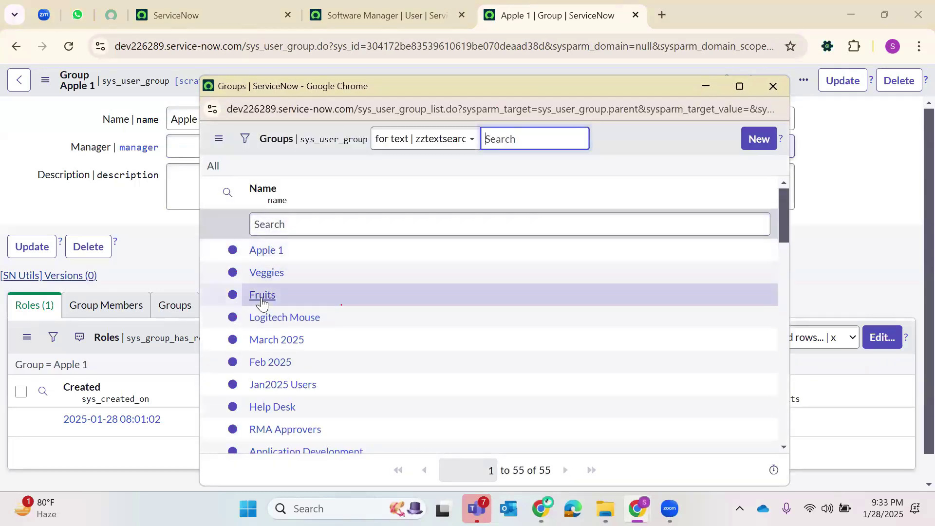
left_click(262, 295)
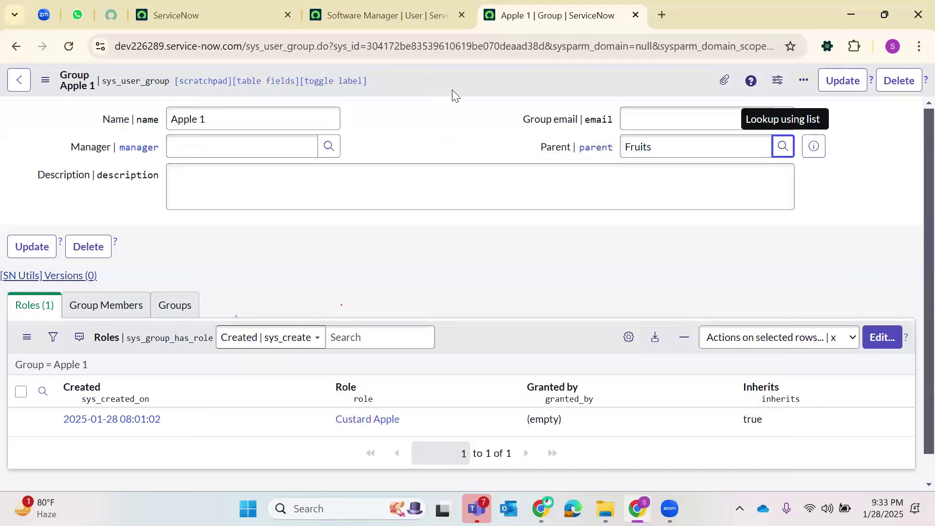
right_click(452, 90)
left_click(453, 91)
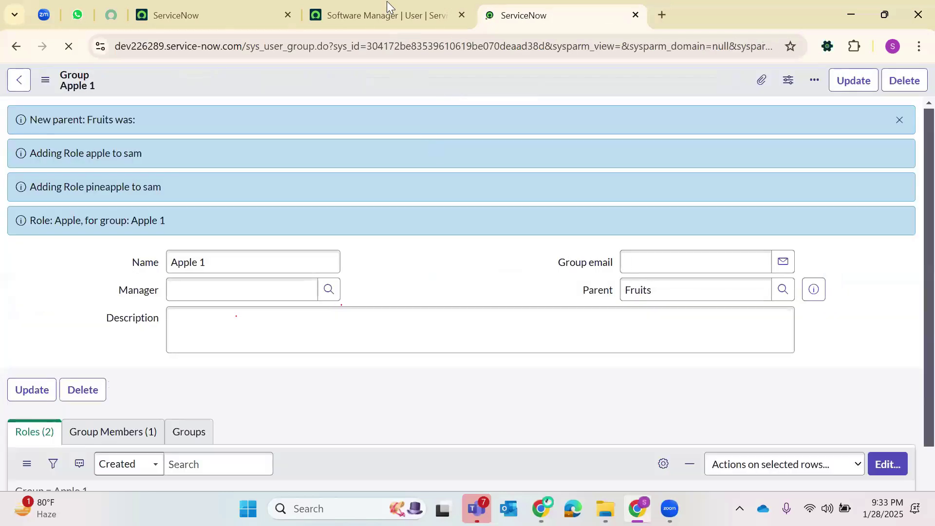
left_click(386, 3)
left_click(69, 46)
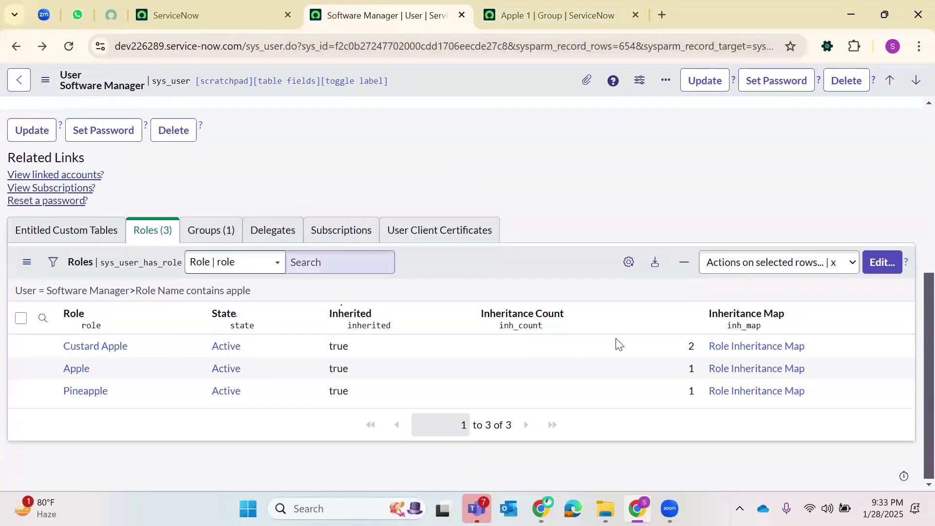
- Open the role inheritance map for Custard Apple, which shows inheritance count 2
left_click(685, 349)
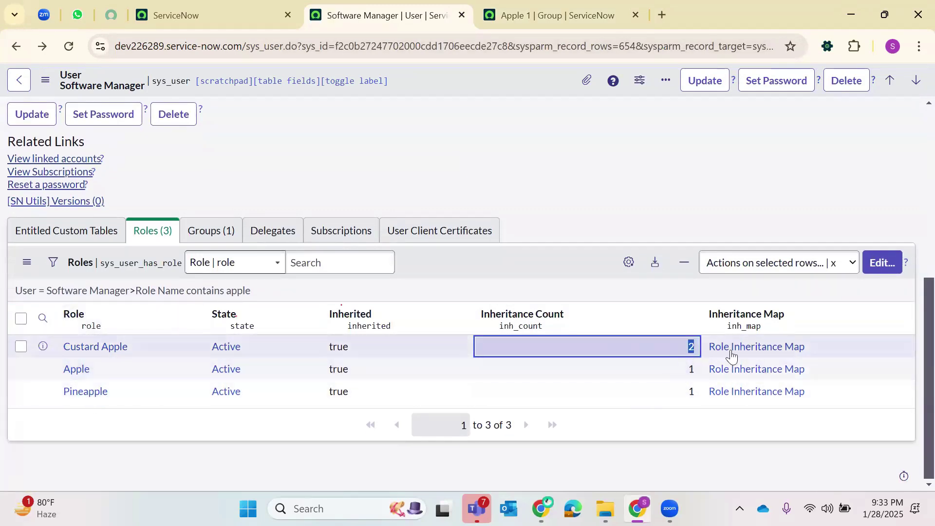
left_click(769, 351)
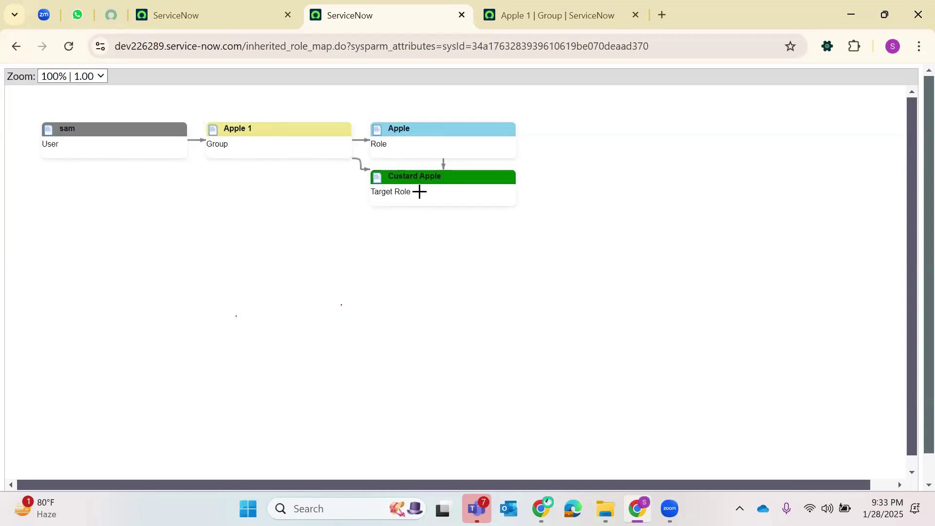
- Trace the map from group Apple 1 through role Apple to Custard Apple, then go back
left_click(424, 130)
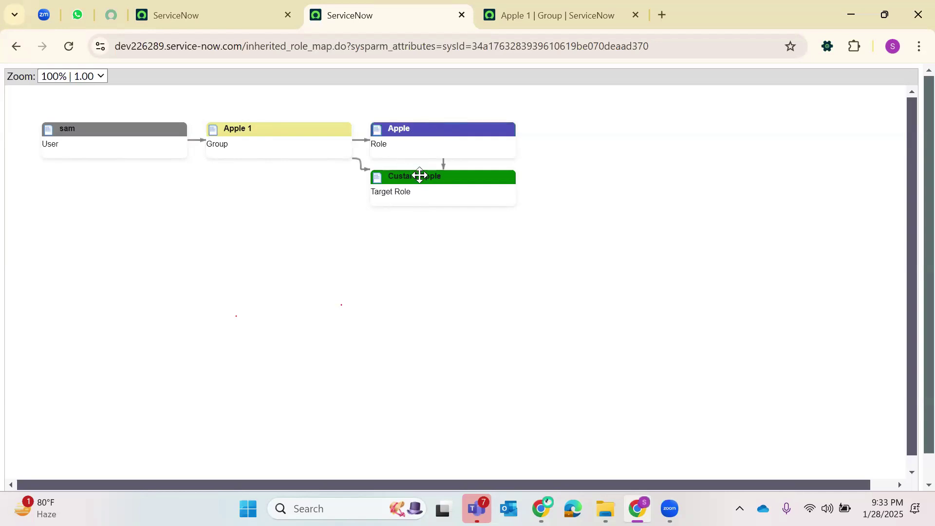
left_click(431, 203)
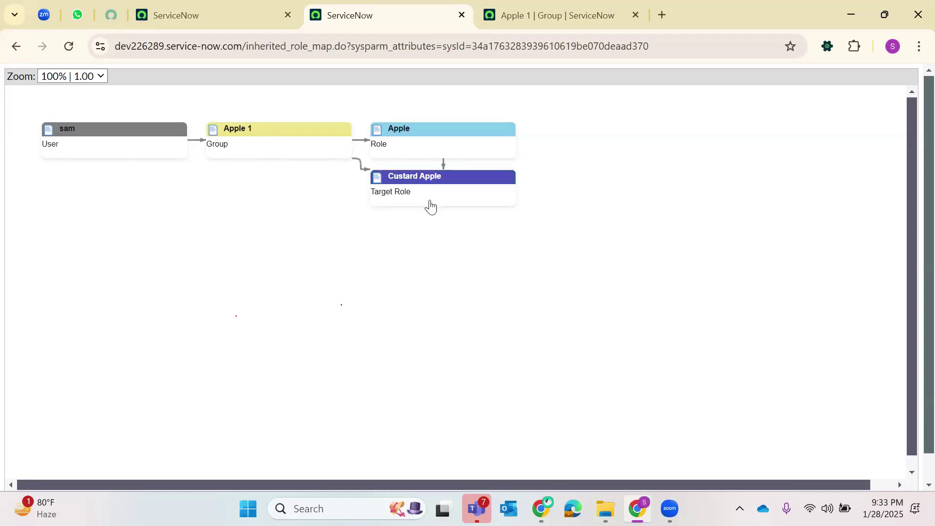
left_click(415, 129)
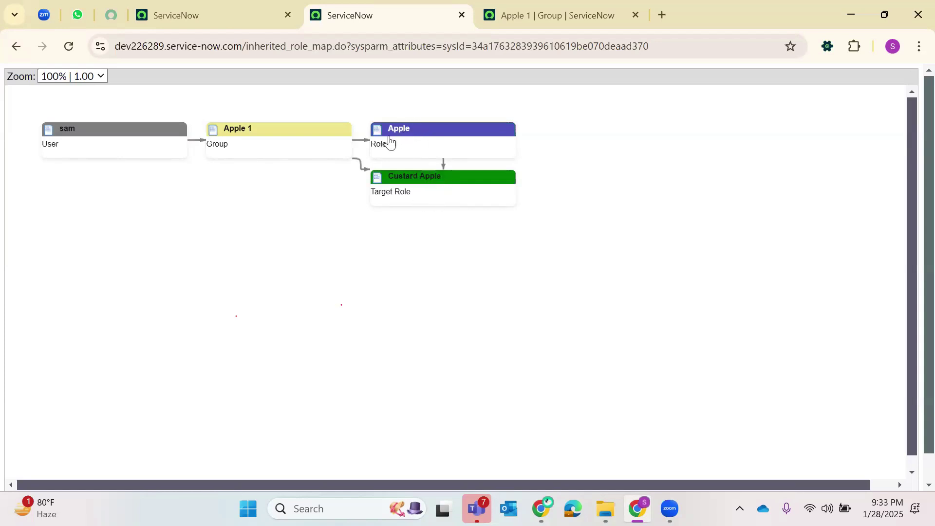
left_click(267, 130)
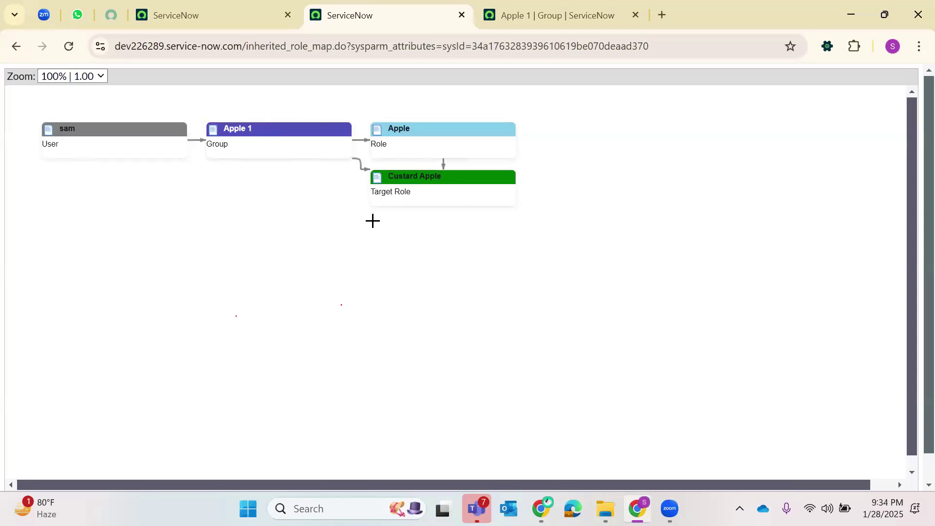
left_click(429, 175)
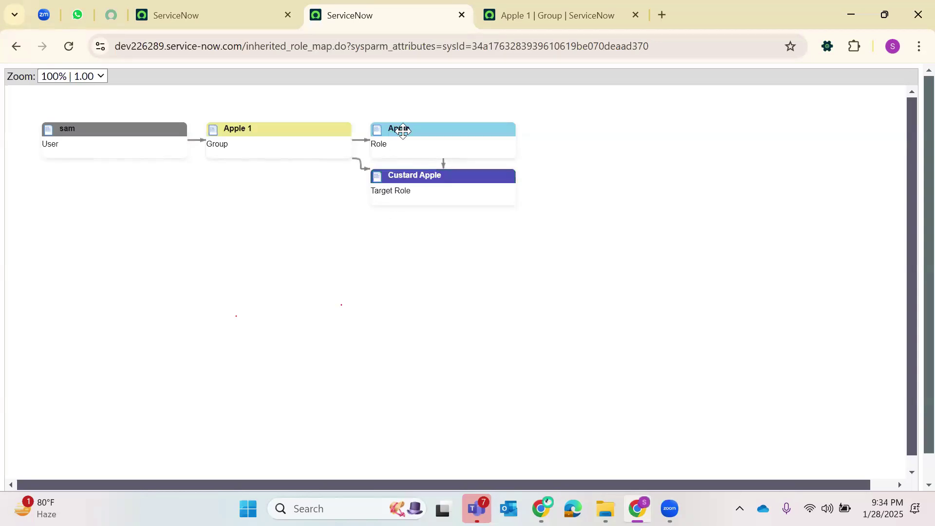
left_click(422, 132)
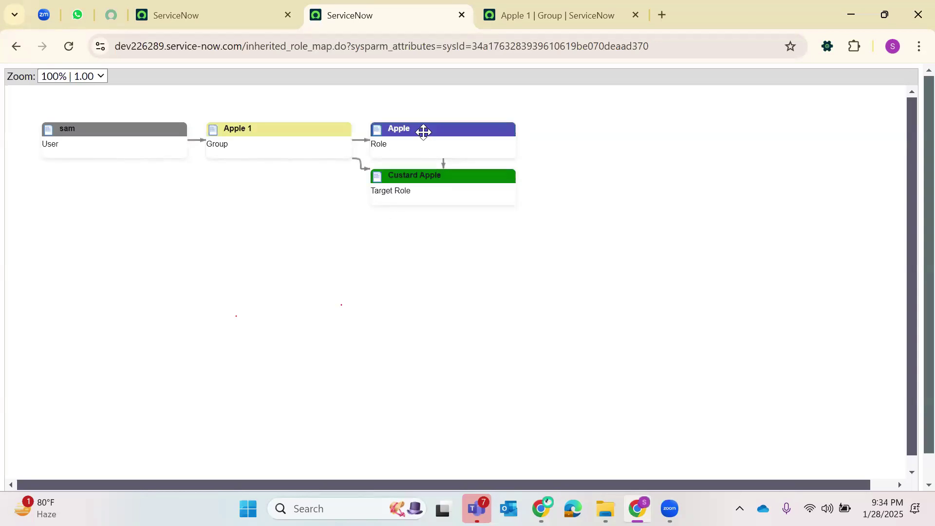
left_click(430, 176)
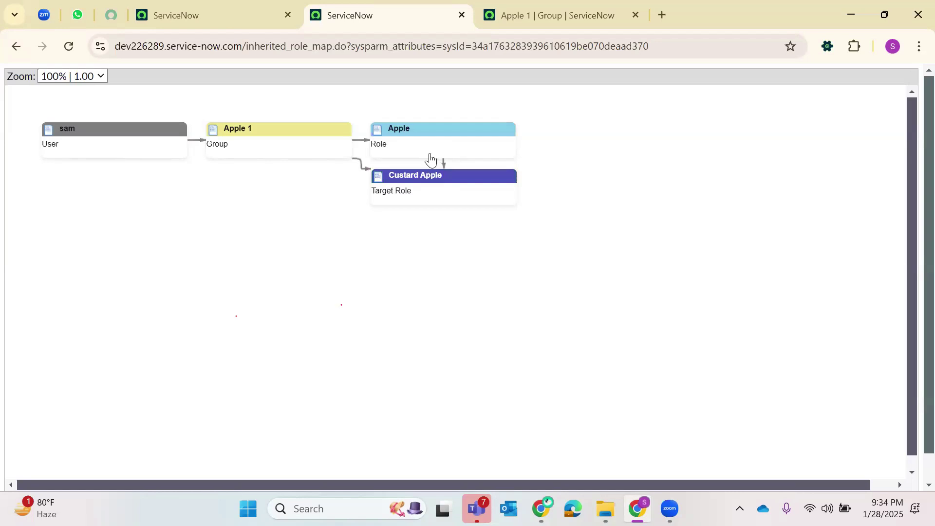
left_click(414, 132)
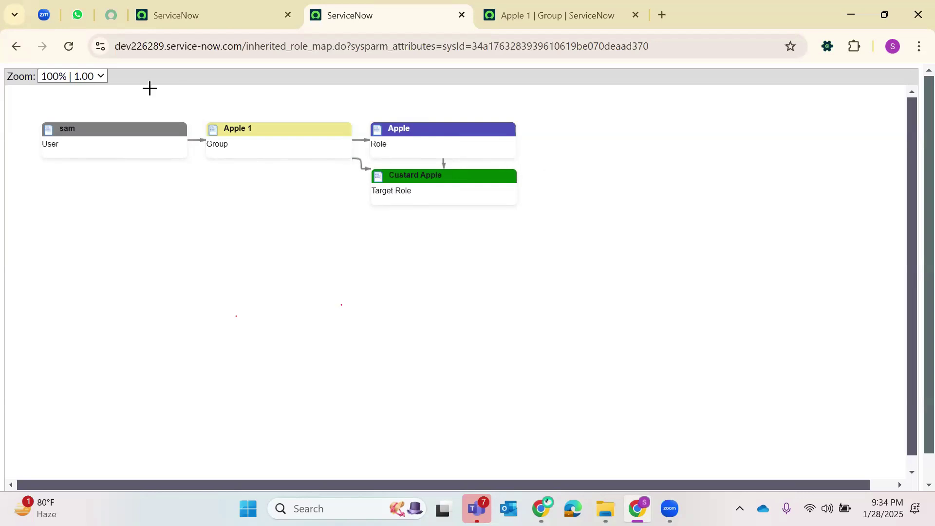
left_click(16, 46)
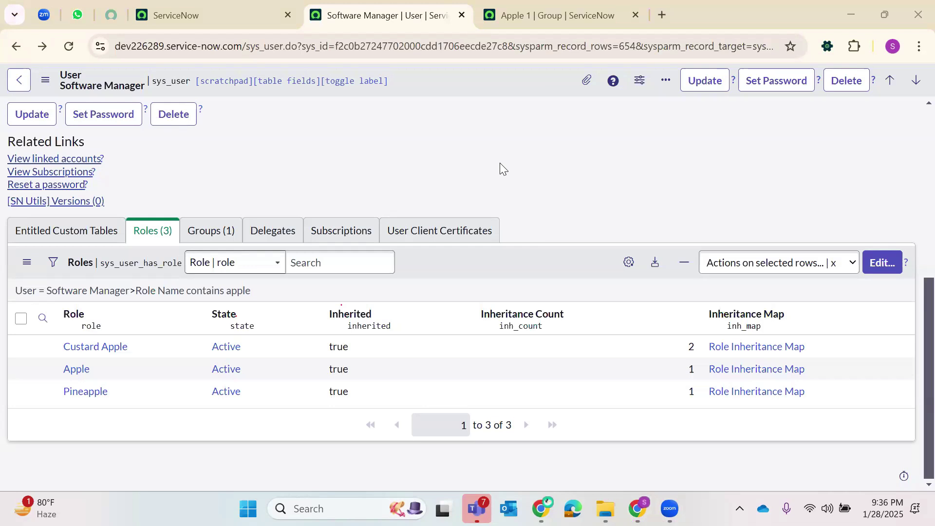
- Close the Software Manager user record and Apple 1 group record tabs
left_click(462, 16)
key("ctrl+w")
left_click(68, 46)
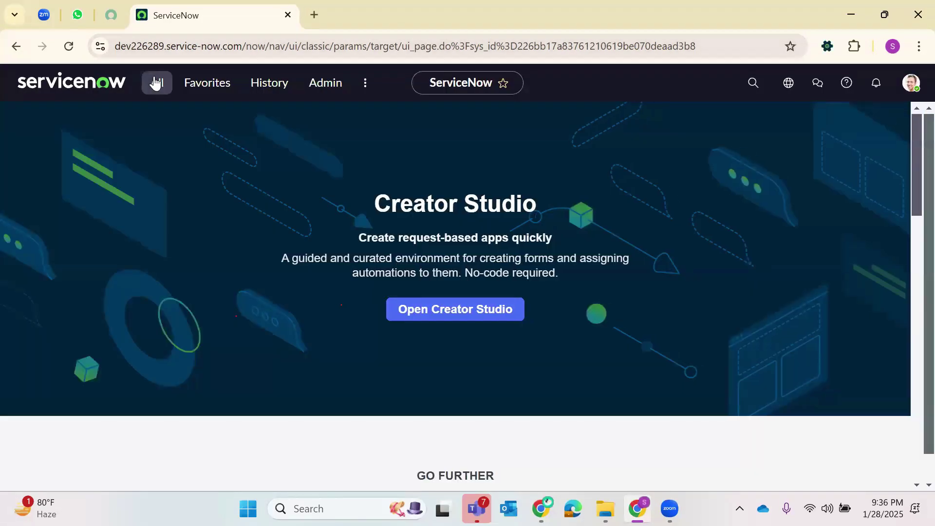
- Open a new blank browser tab next to the ServiceNow tab
left_click(156, 83)
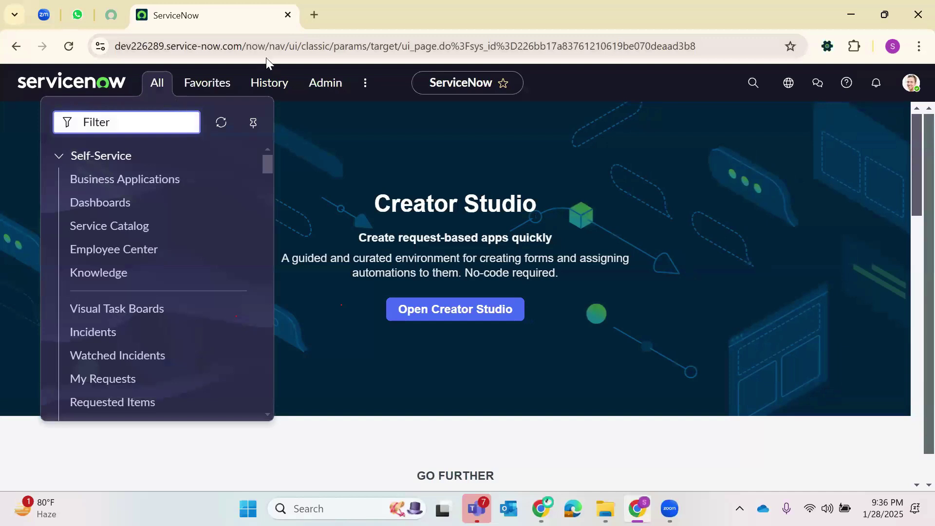
left_click(313, 15)
left_click(280, 47)
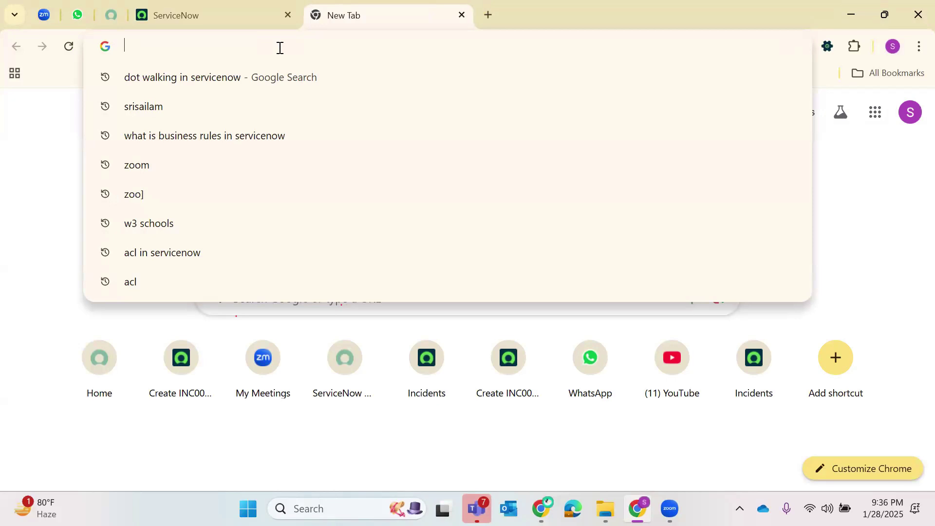
- Search Google for 'Tables in ServiceNow'
type("tables in")
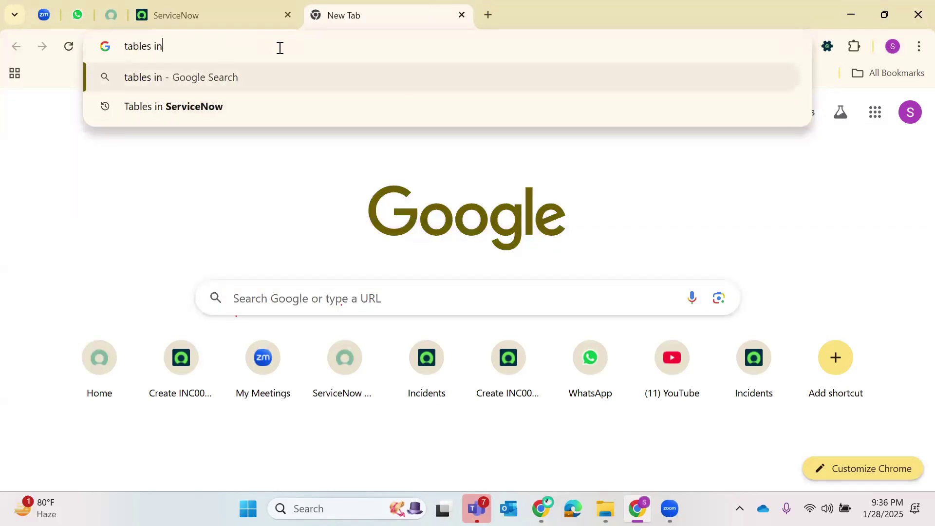
key("Down")
key("Return")
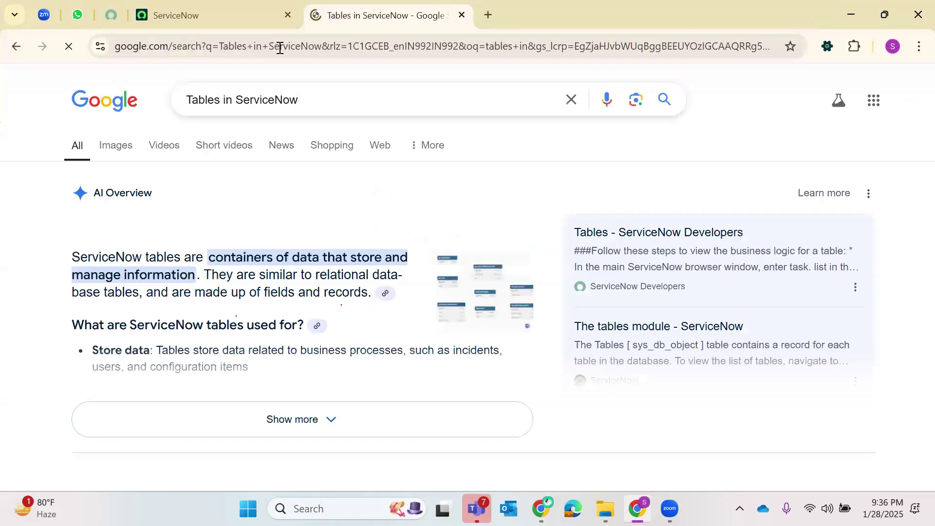
scroll(289, 185, "down", 1)
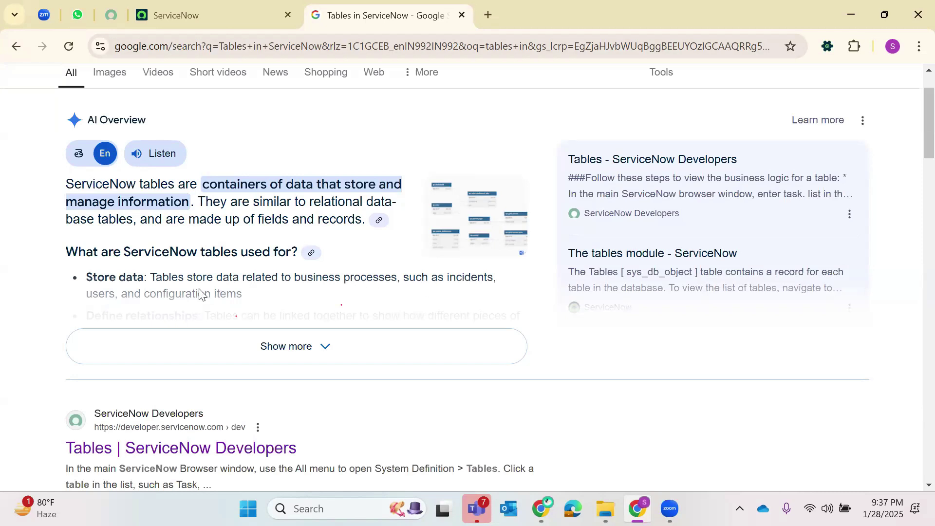
- Expand the AI overview and highlight its Define relationships and Extend functionality bullets
left_click(183, 343)
scroll(63, 229, "down", 2)
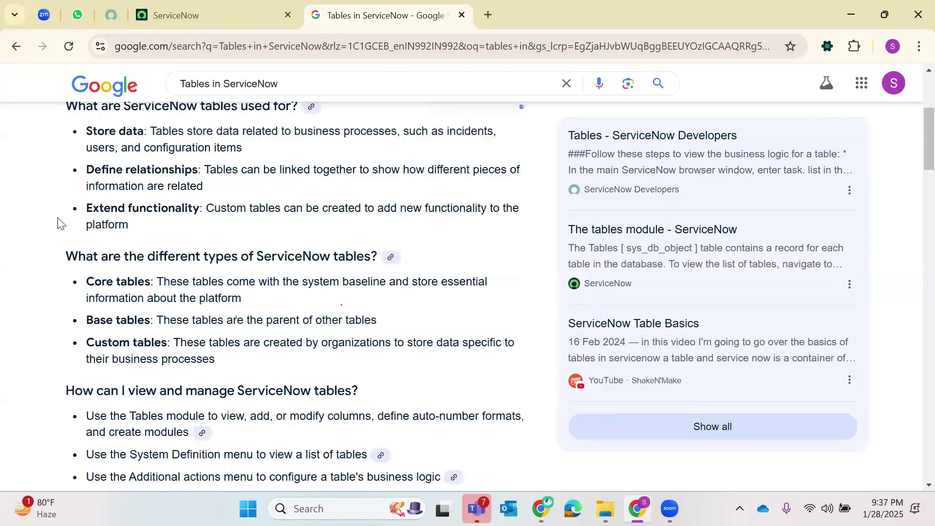
scroll(98, 240, "up", 1)
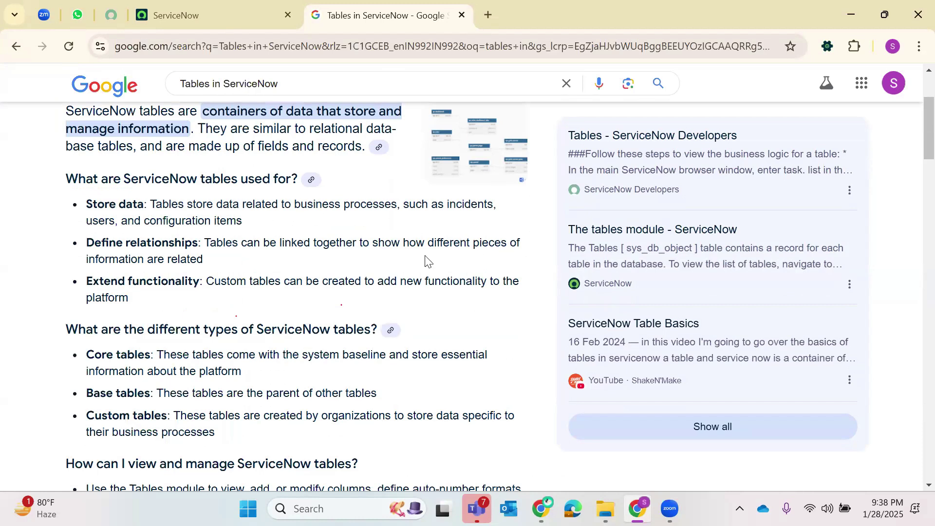
left_click_drag(225, 262, 52, 250)
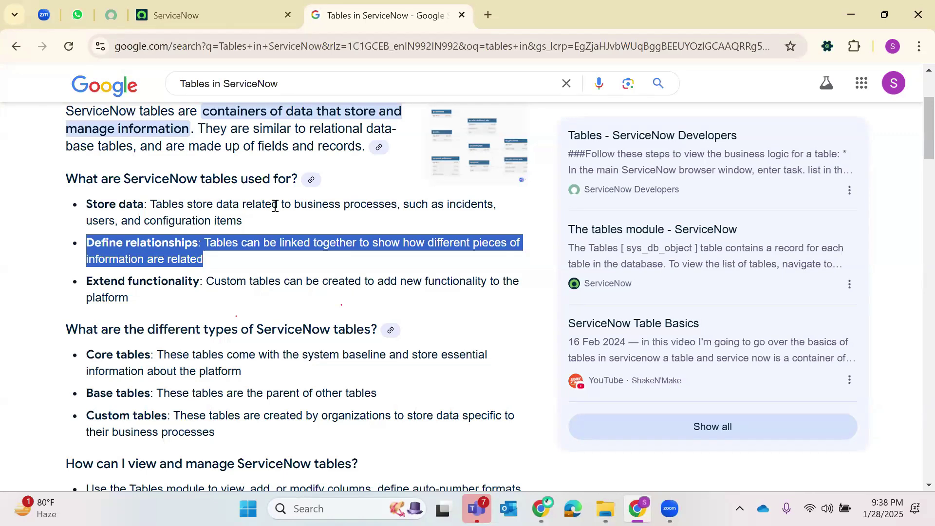
scroll(185, 294, "down", 1)
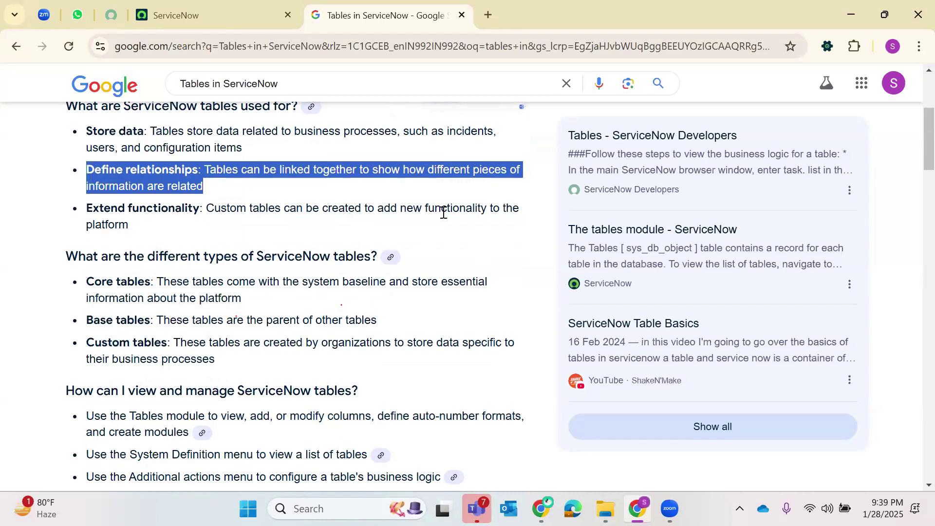
left_click_drag(156, 227, 81, 206)
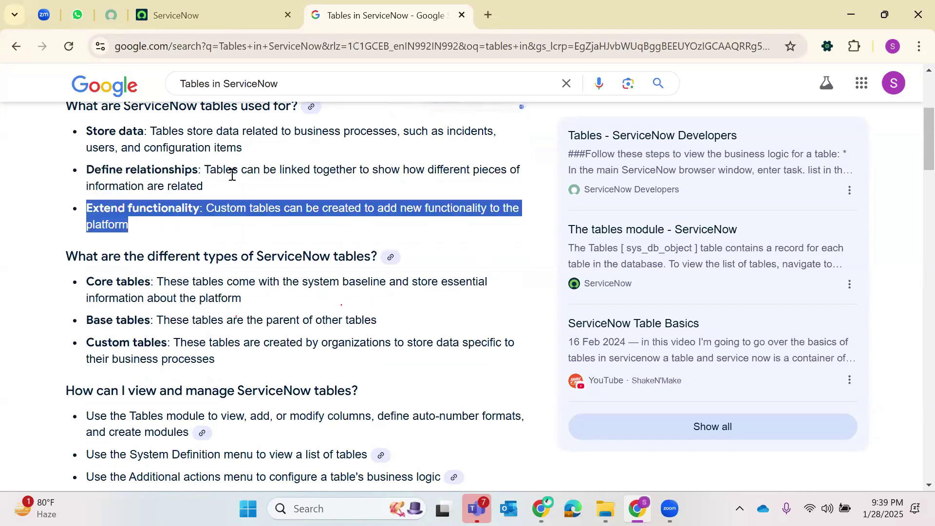
left_click(236, 4)
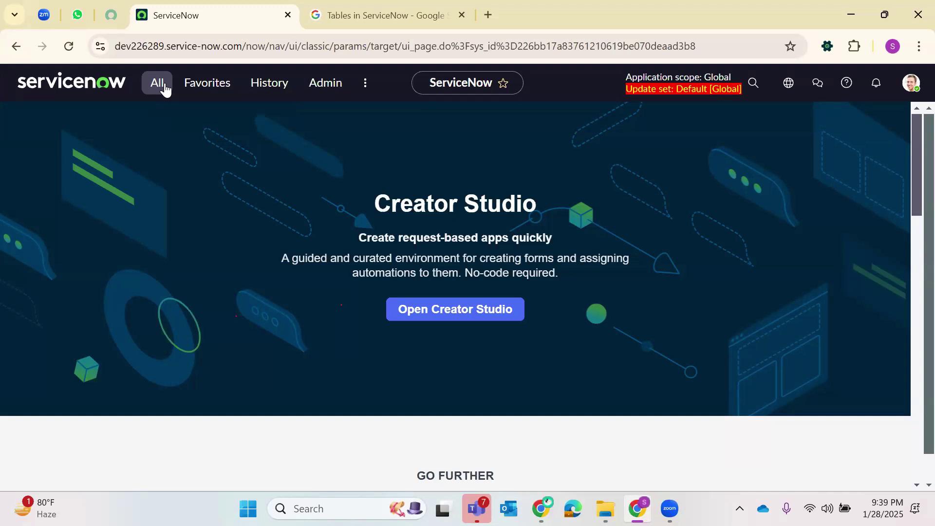
left_click(163, 88)
type("incident.LIST")
key("Return")
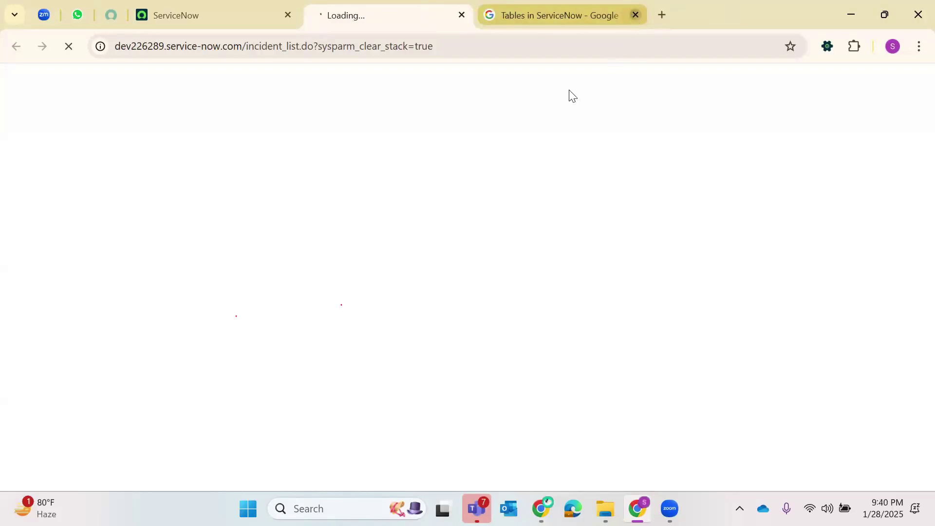
left_click(635, 14)
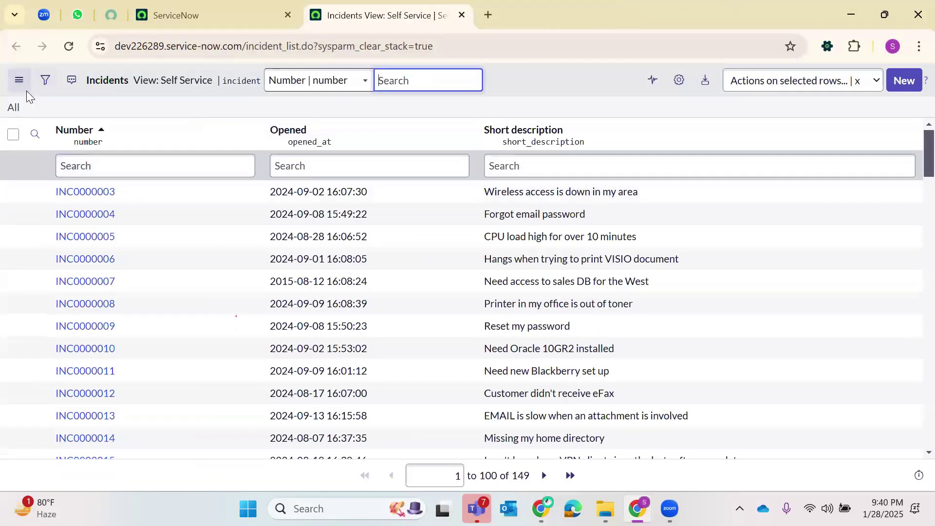
left_click(20, 81)
mouse_move(68, 92)
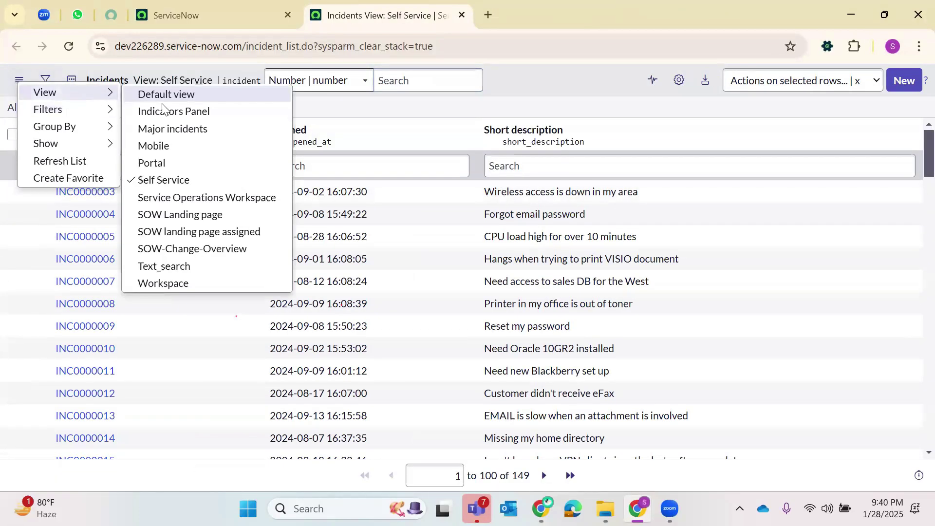
left_click(163, 97)
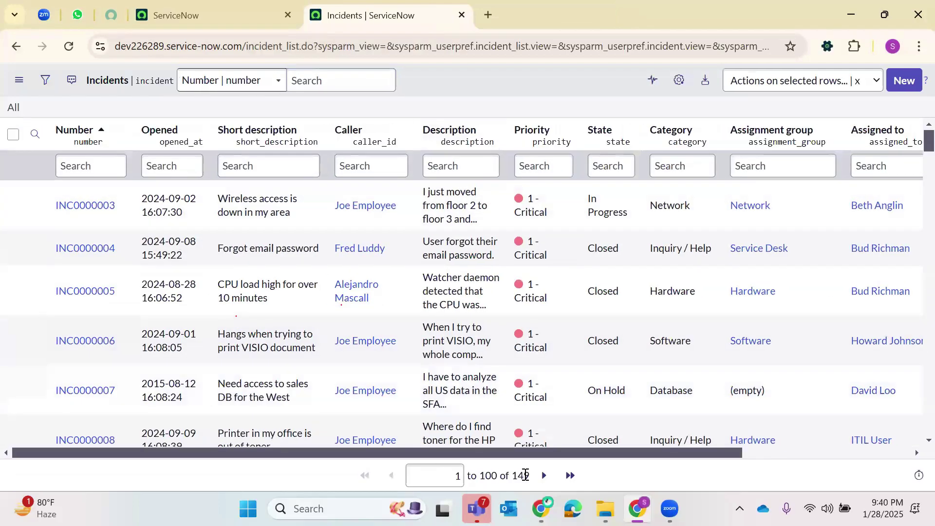
double_click(524, 476)
left_click_drag(88, 83, 129, 84)
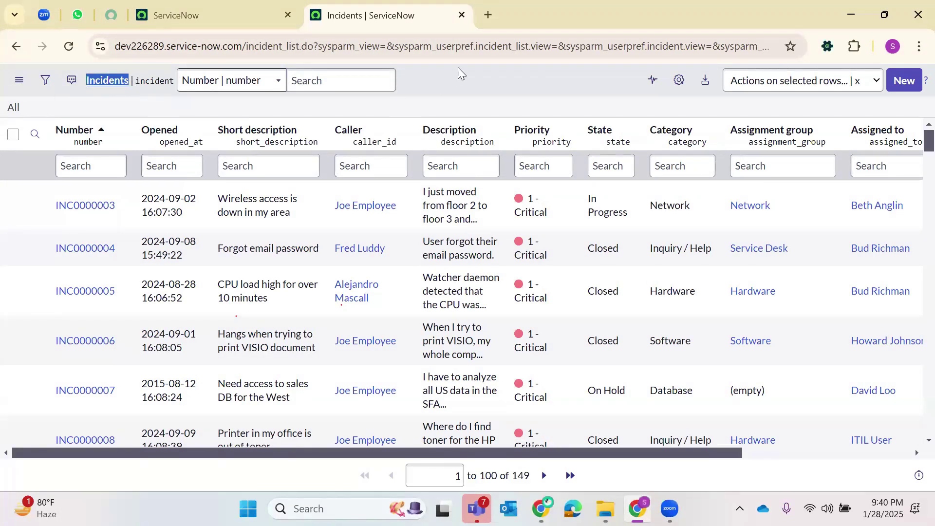
double_click(301, 48)
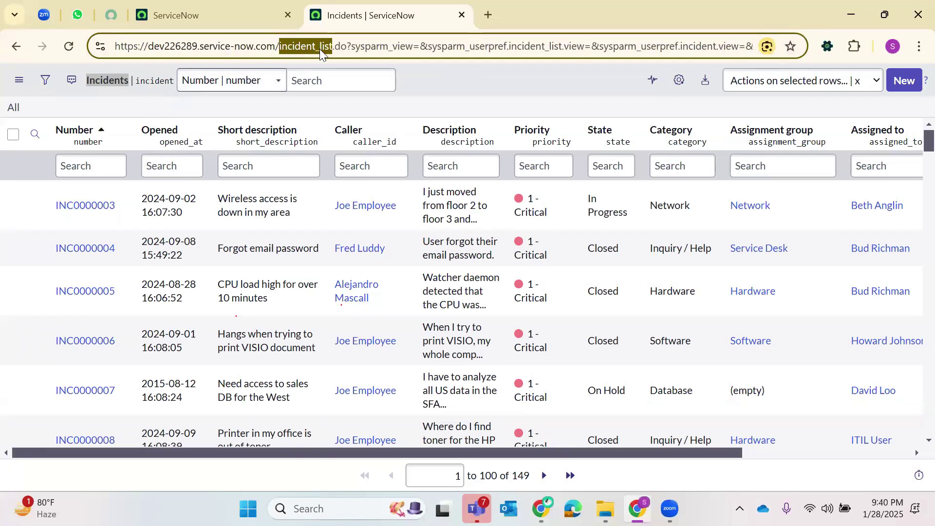
key("ctrl+Page_Up")
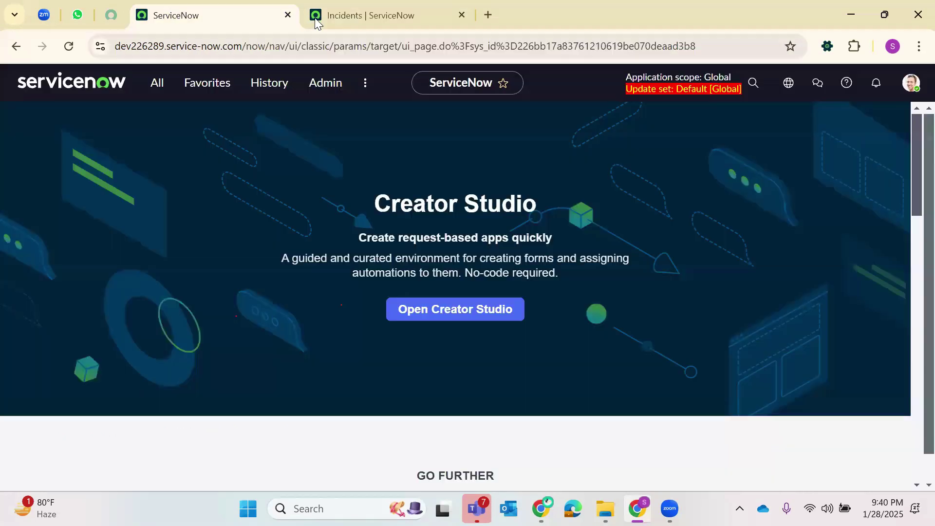
key("ctrl+Page_Down")
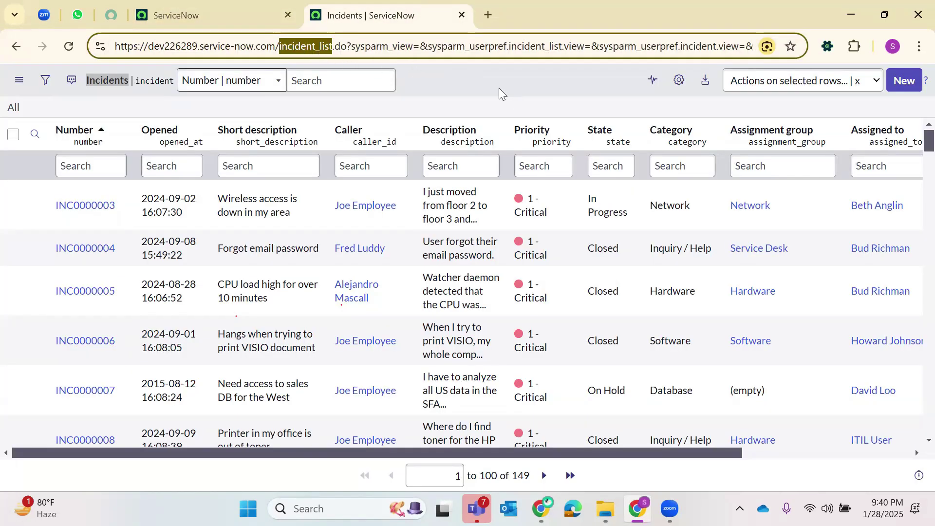
left_click(477, 76)
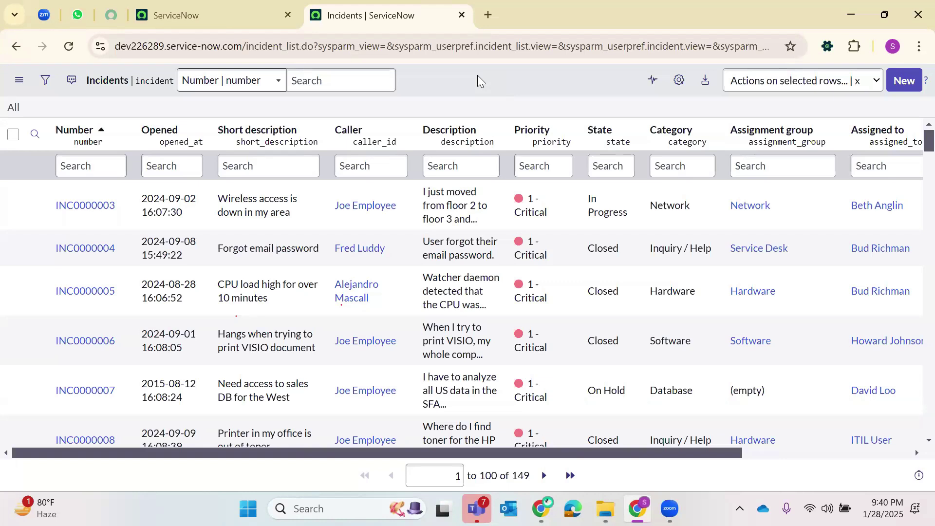
left_click(84, 210)
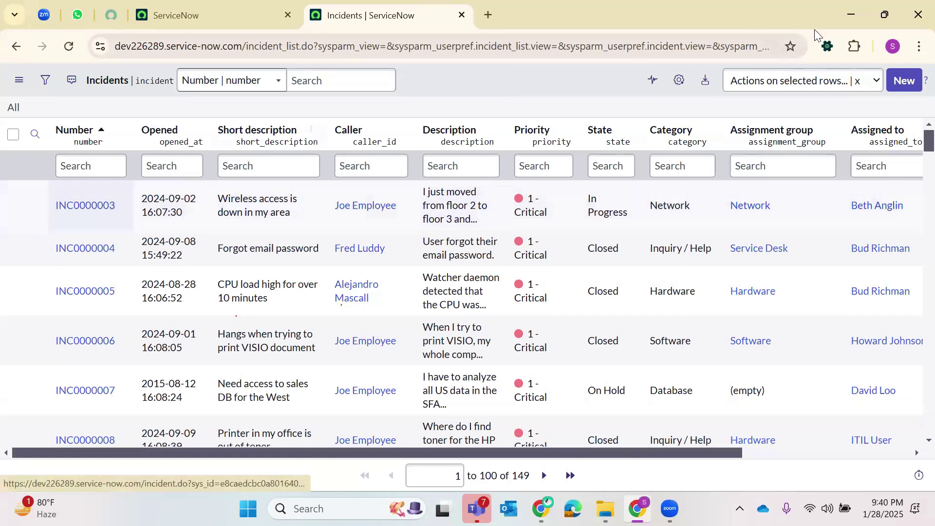
- Start a new incident and pick its caller from the user lookup list
left_click(904, 80)
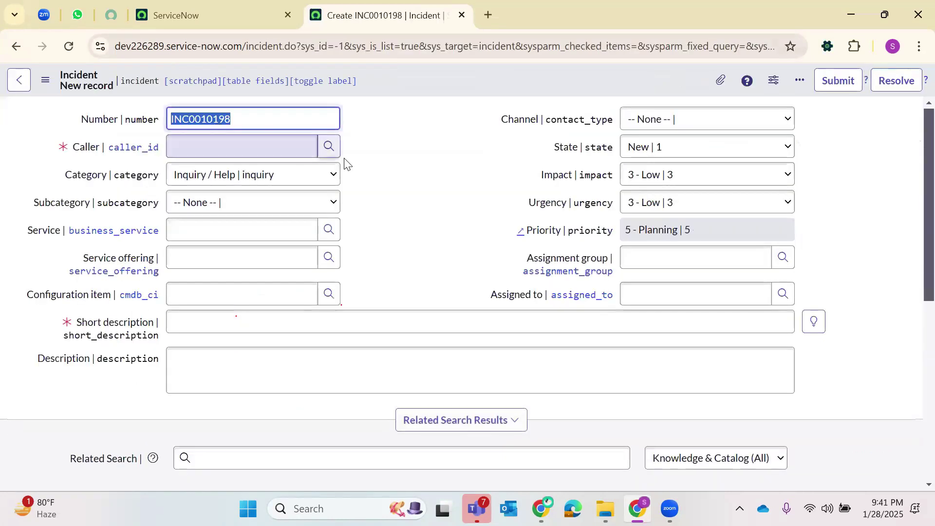
left_click(328, 145)
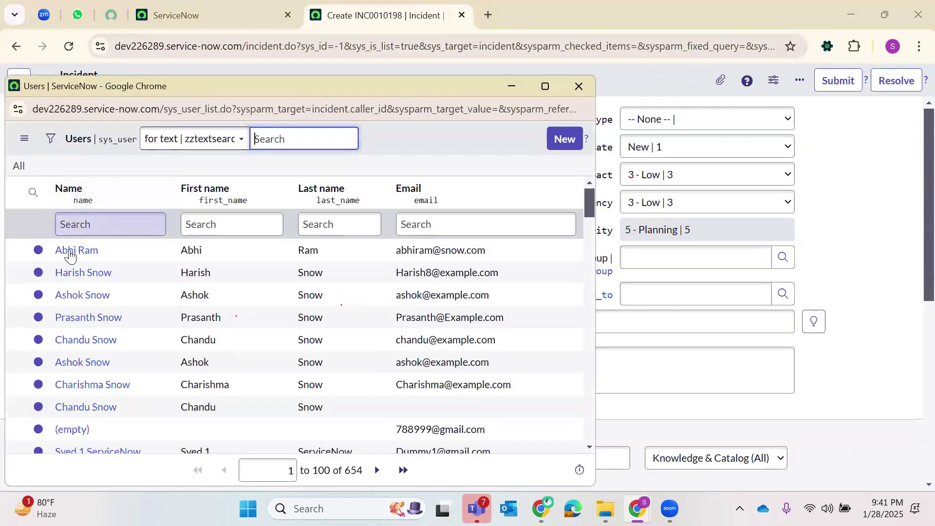
left_click(70, 252)
scroll(195, 283, "down", 3)
scroll(208, 314, "up", 3)
- Enter short description 'test 789' and save the incident as INC0010198
left_click(269, 314)
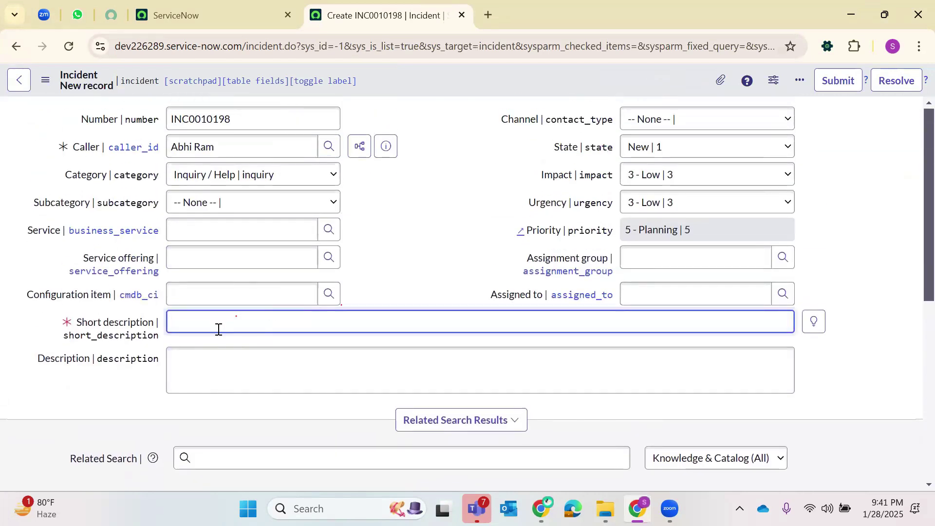
type("test 789")
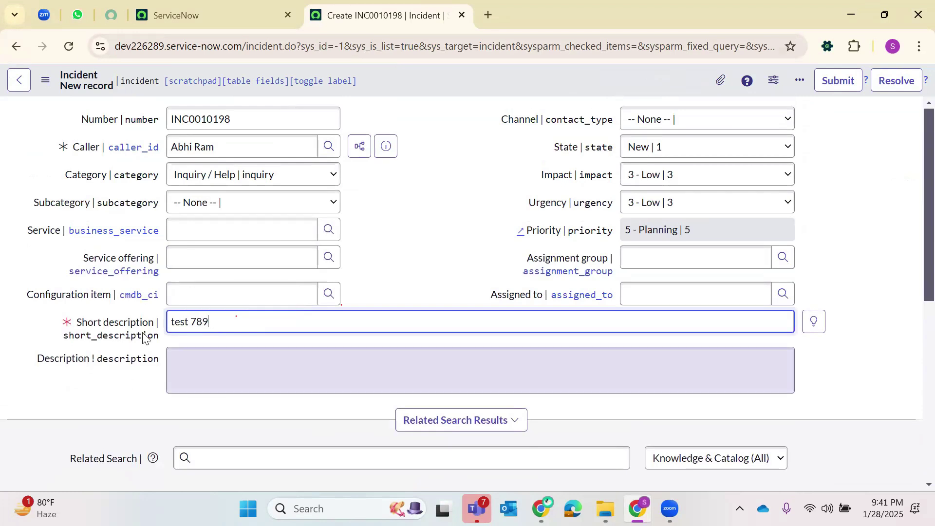
right_click(431, 83)
left_click(472, 93)
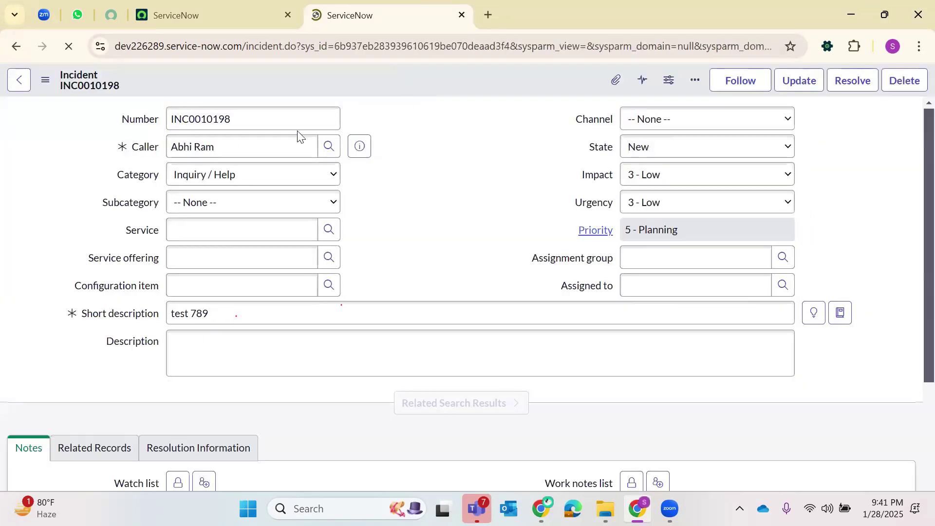
double_click(250, 119)
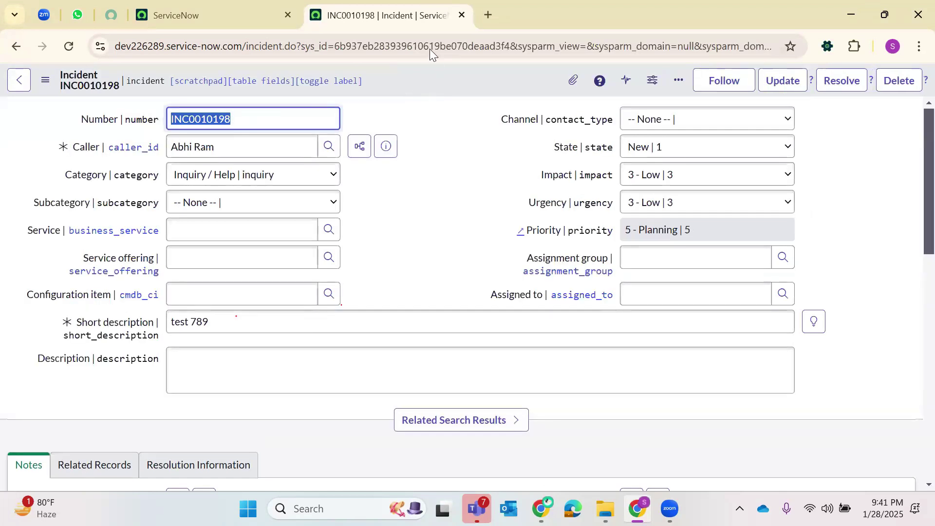
double_click(430, 48)
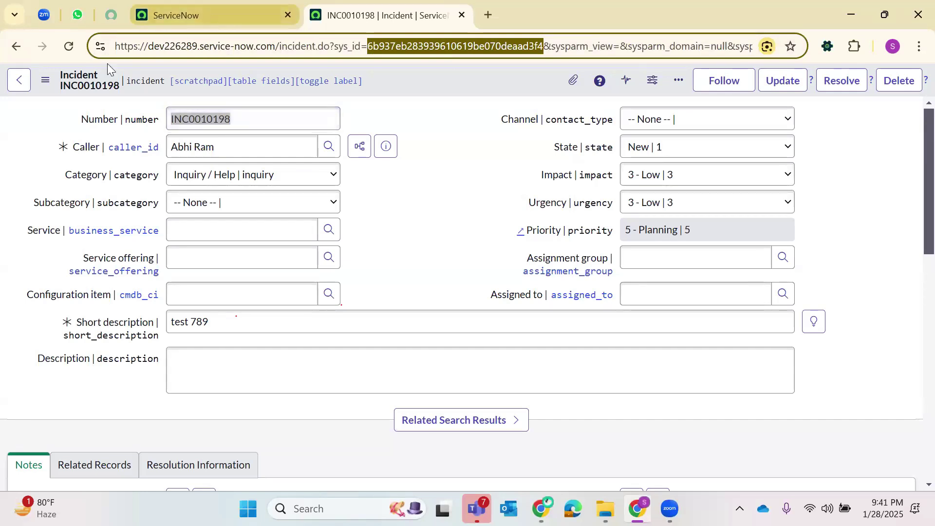
- Open the full Incidents list with incident.LIST from the main ServiceNow tab's navigator
left_click(224, 15)
left_click(162, 80)
type("i")
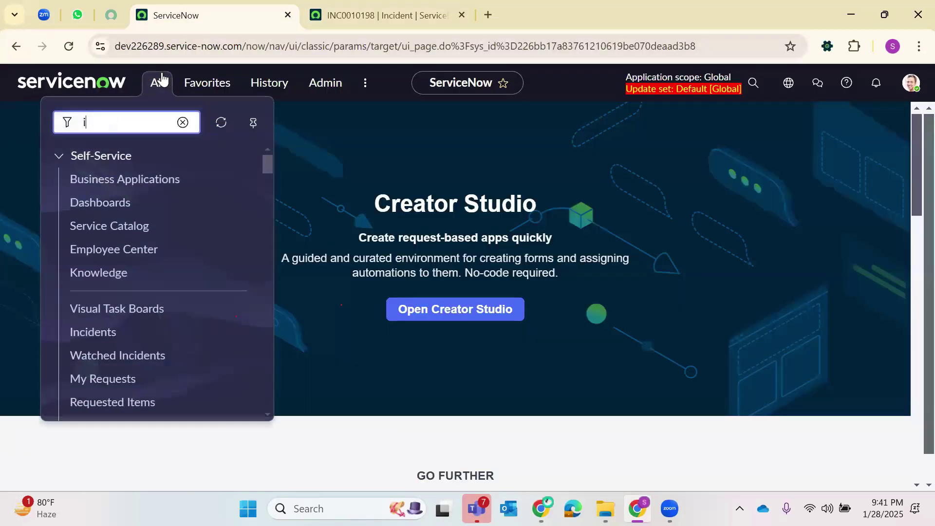
type("ncident.LIST")
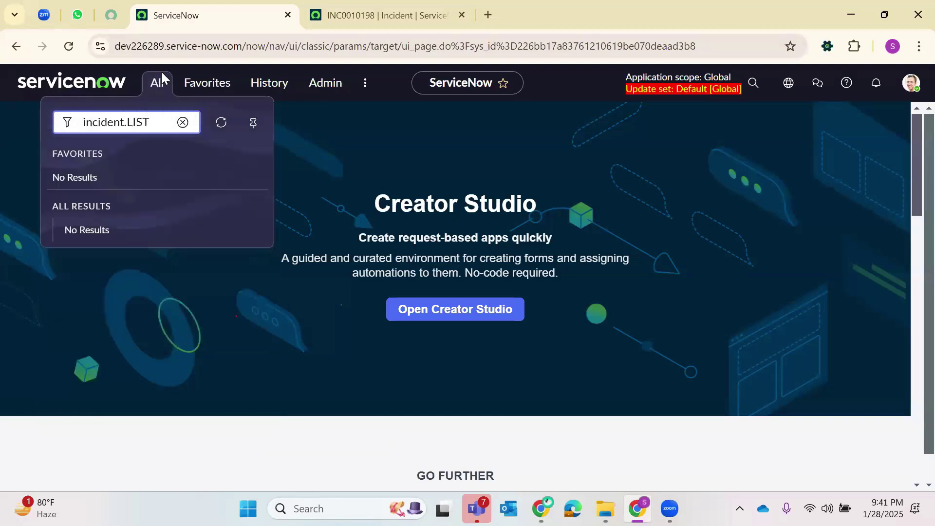
key("Return")
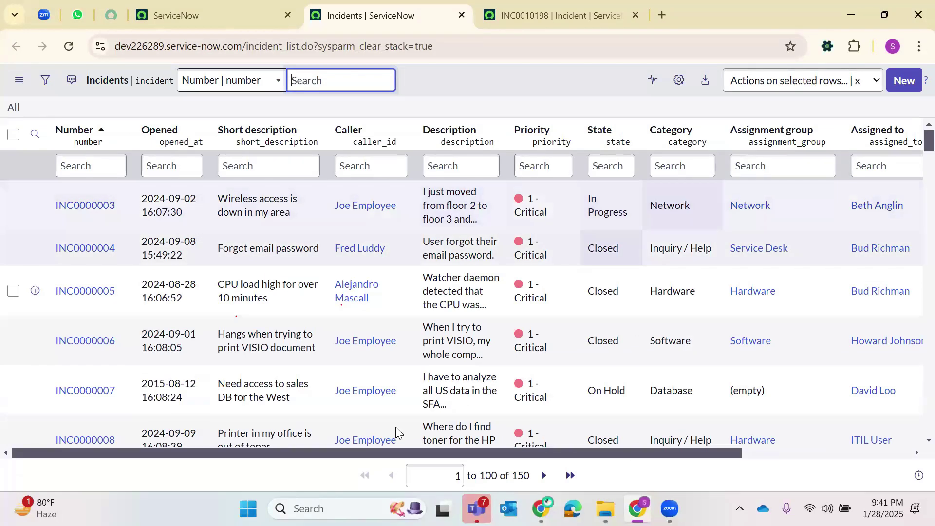
- Sort incidents by Updated so INC0010198 'test 789' is first, and close its form tab
scroll(429, 451, "right", 4)
left_click(827, 134)
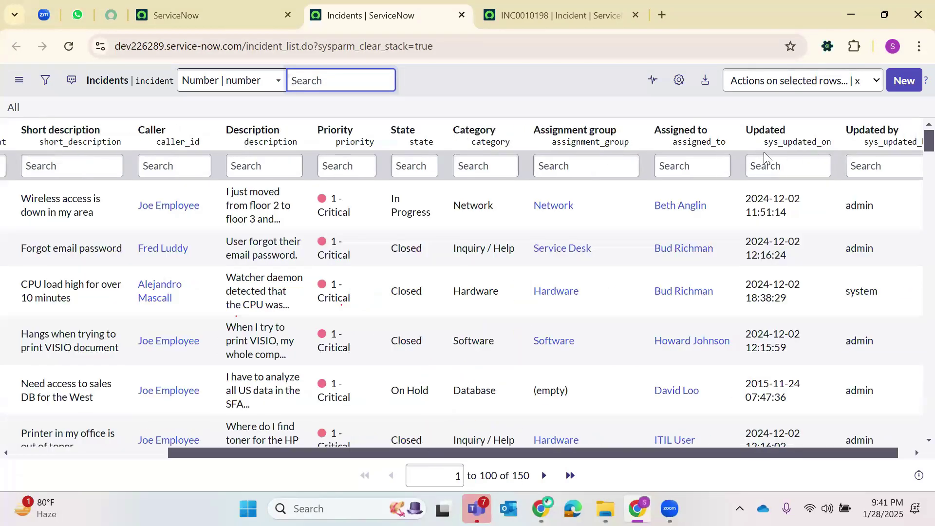
key("Escape")
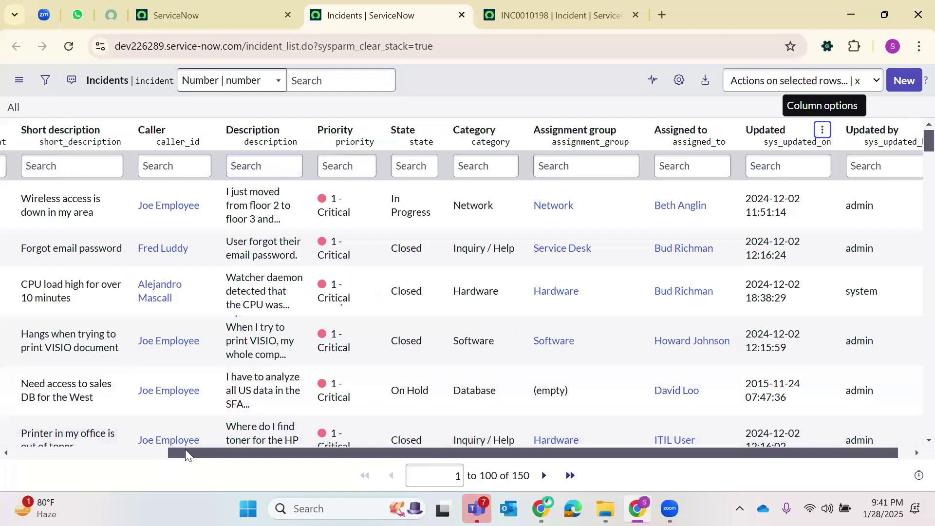
scroll(2, 444, "left", 1)
scroll(2, 444, "left", 4)
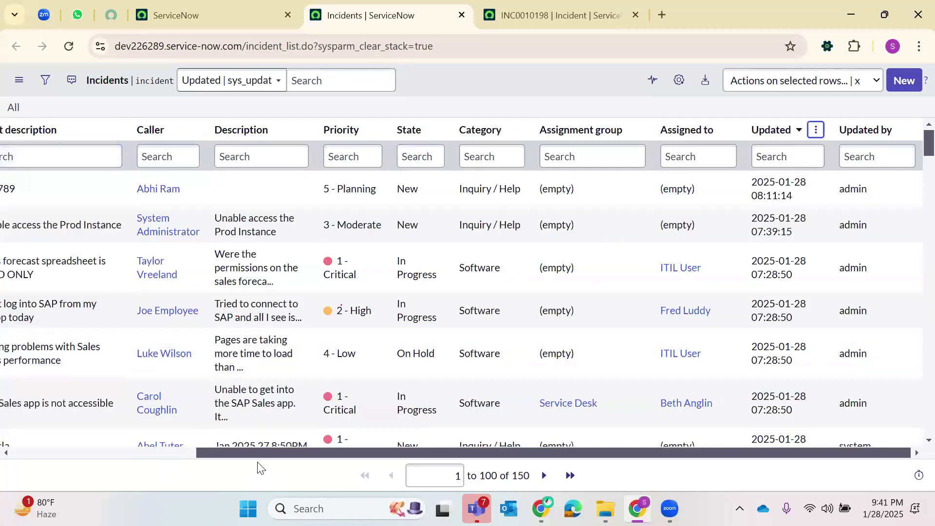
scroll(156, 459, "down", 5)
left_click_drag(205, 453, 26, 453)
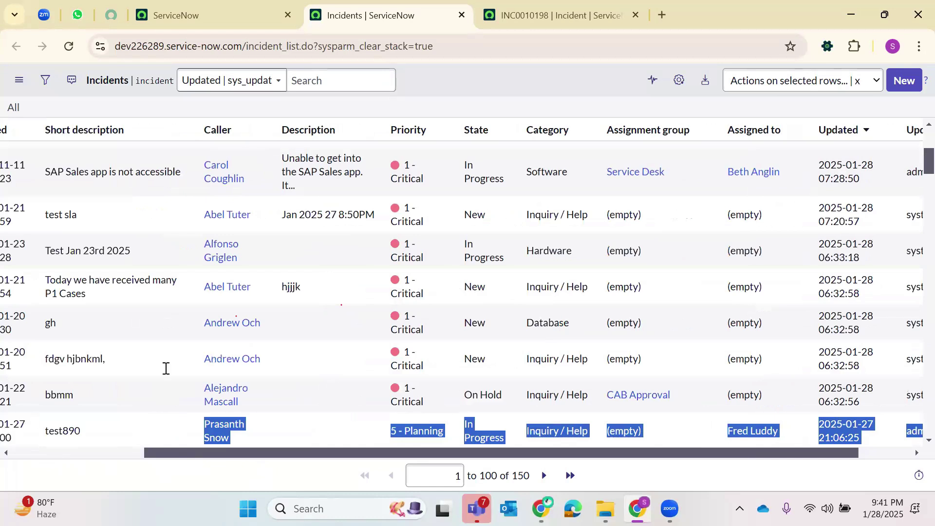
scroll(224, 198, "up", 5)
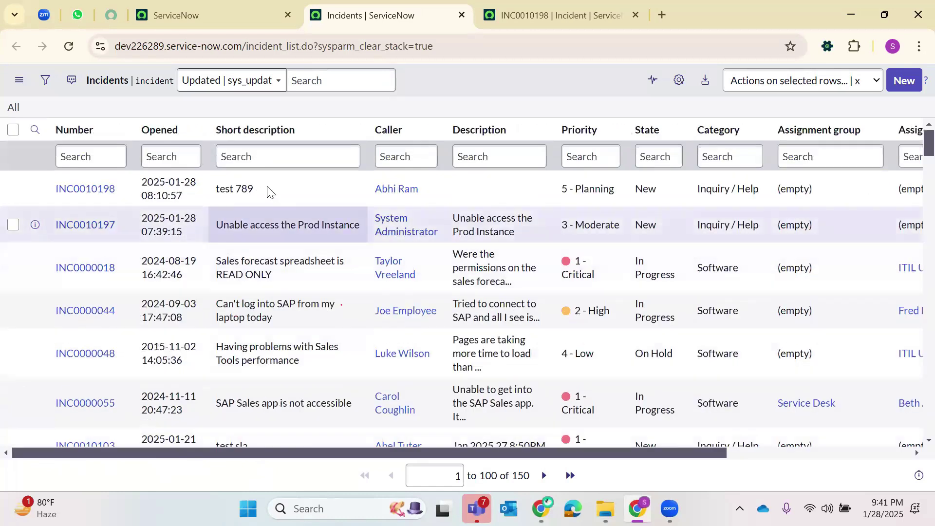
double_click(215, 193)
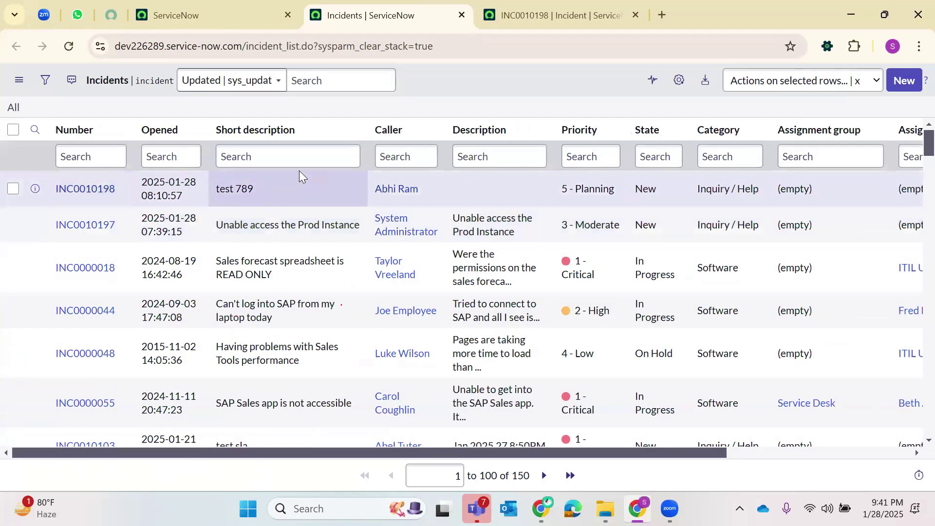
left_click(638, 15)
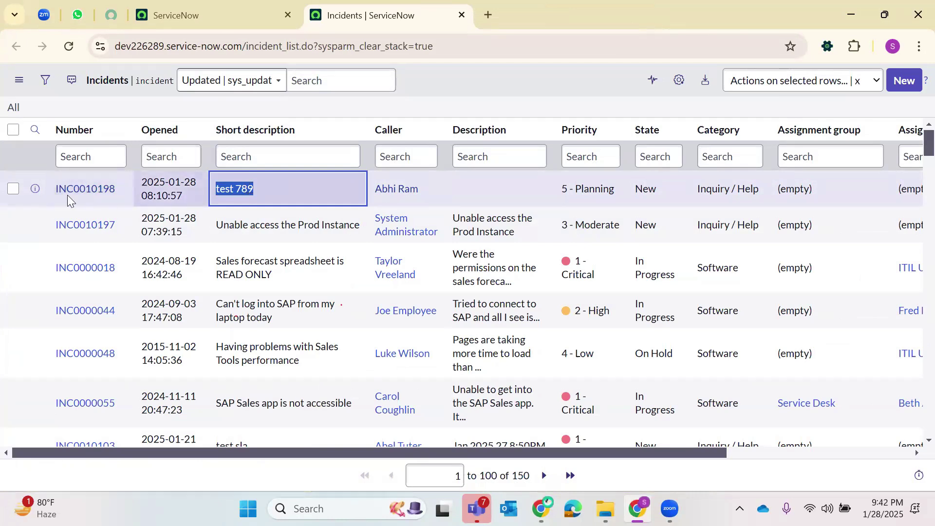
- Check the INC0010198, INC0010197 and INC0000018 rows in the Incidents list
left_click(13, 189)
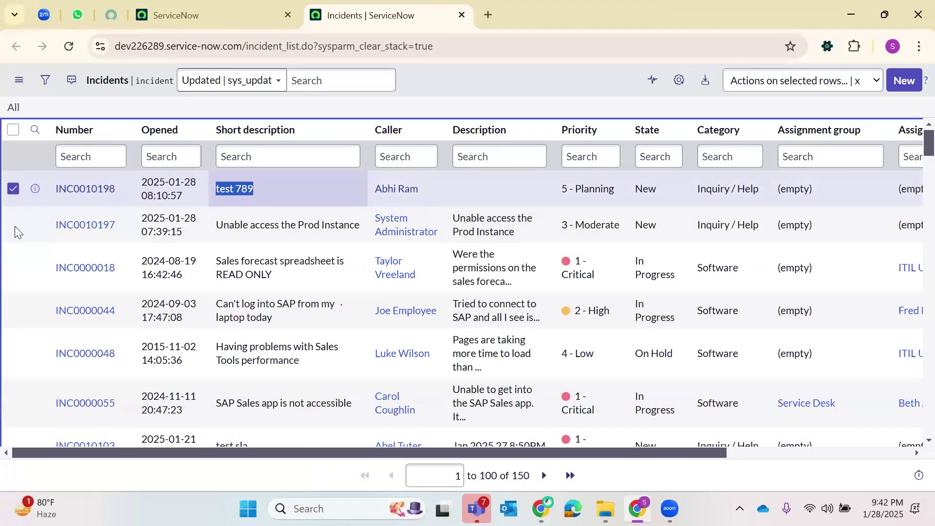
left_click(13, 225)
left_click(13, 268)
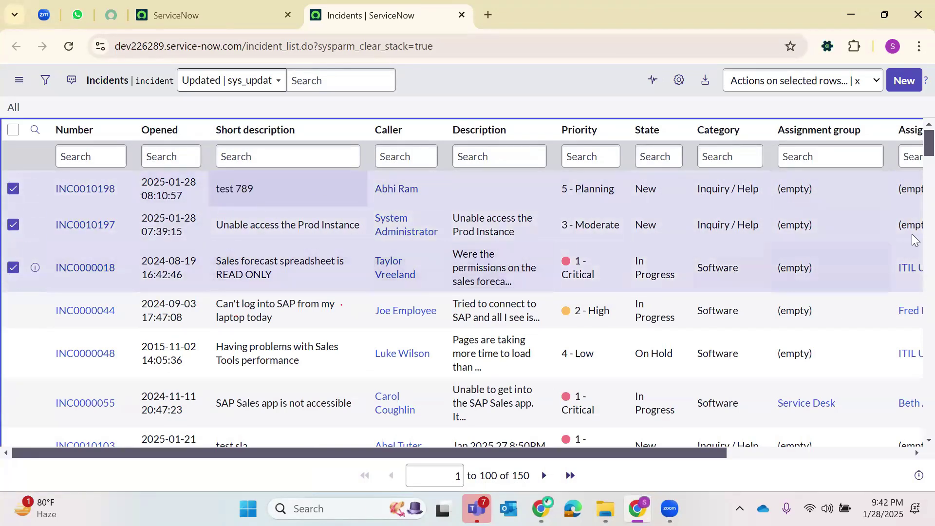
- Open INC0010198 in a new tab and switch between it and the incident list
left_click(100, 190)
right_click(115, 190)
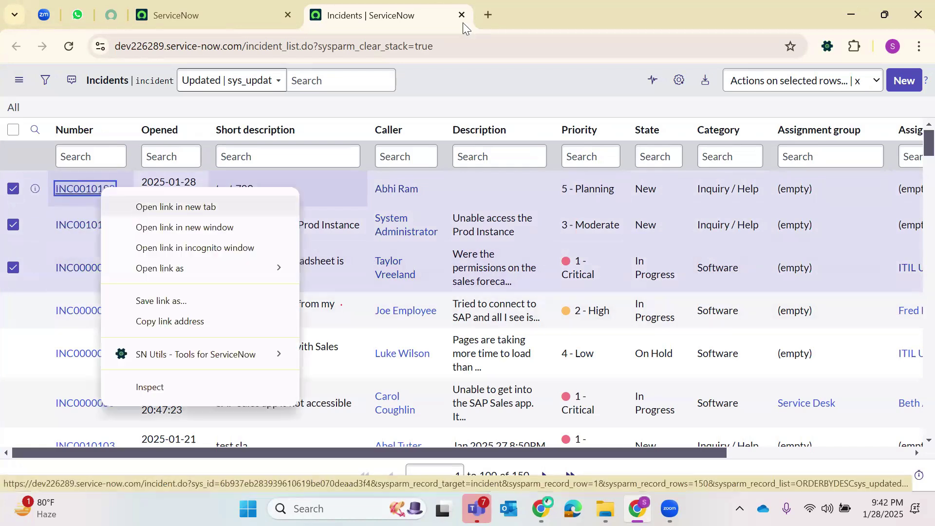
left_click(175, 206)
key("ctrl+Tab")
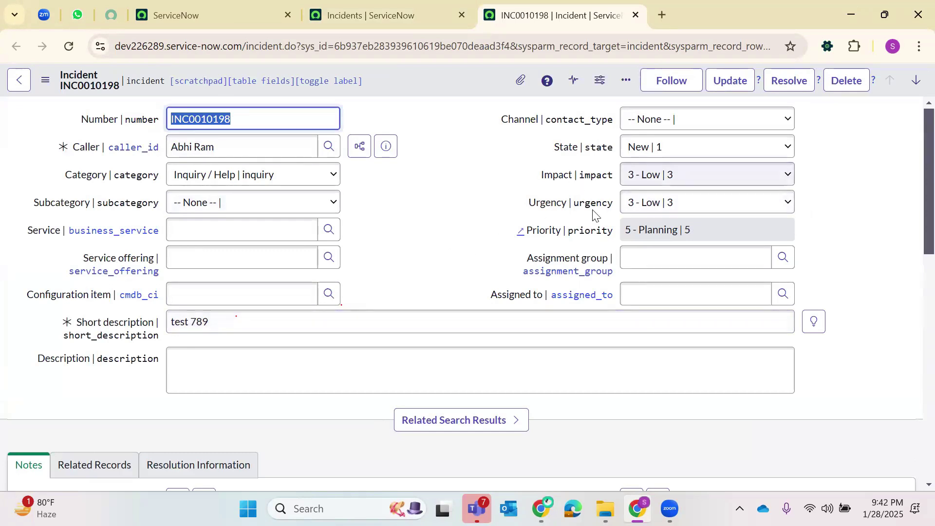
left_click(399, 14)
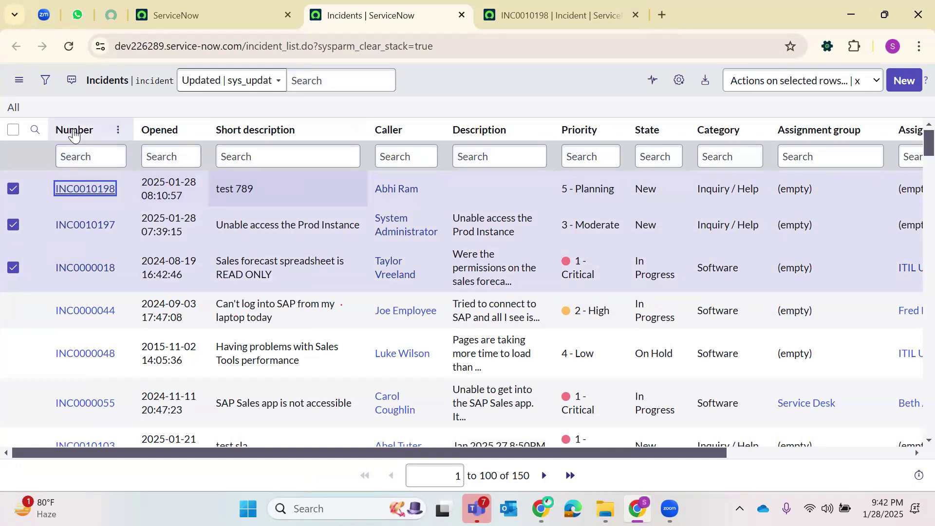
key("ctrl+Tab")
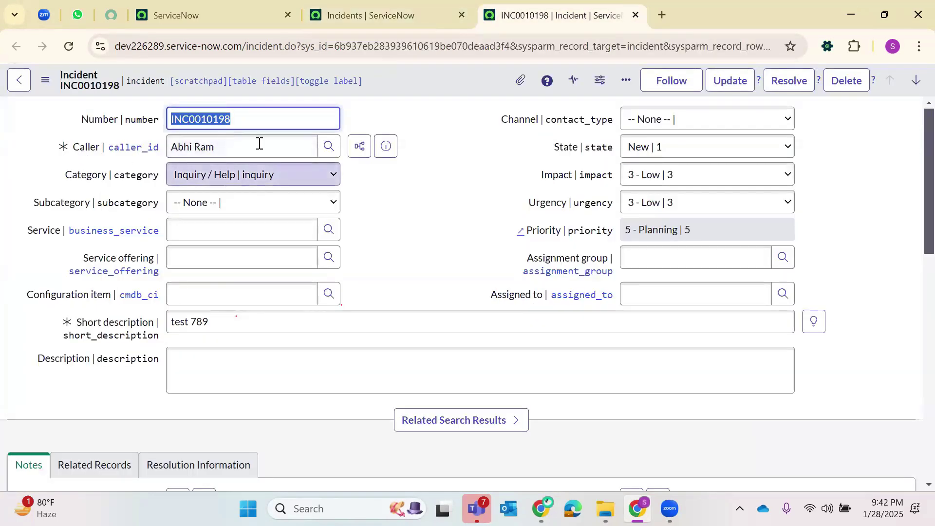
left_click(399, 4)
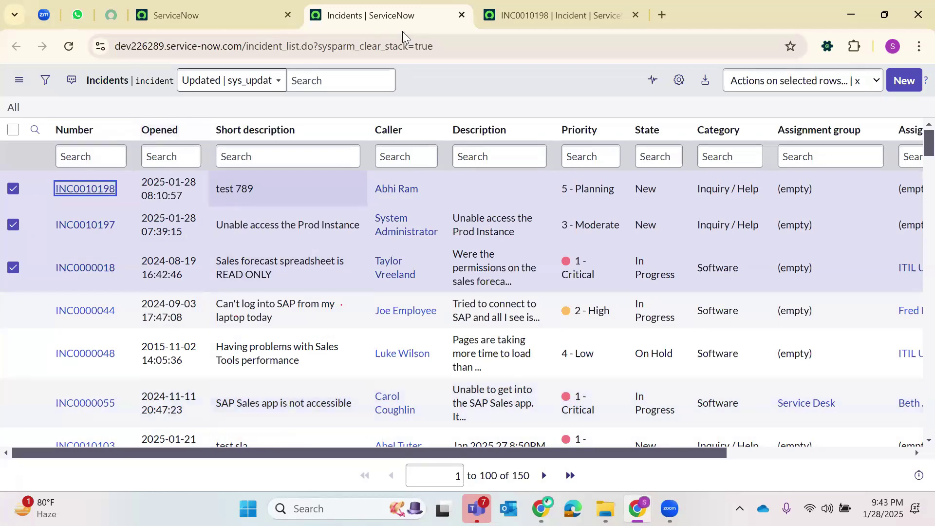
- Close the incident tabs and open the all-tables list via sys_db_object.LIST
left_click(461, 15)
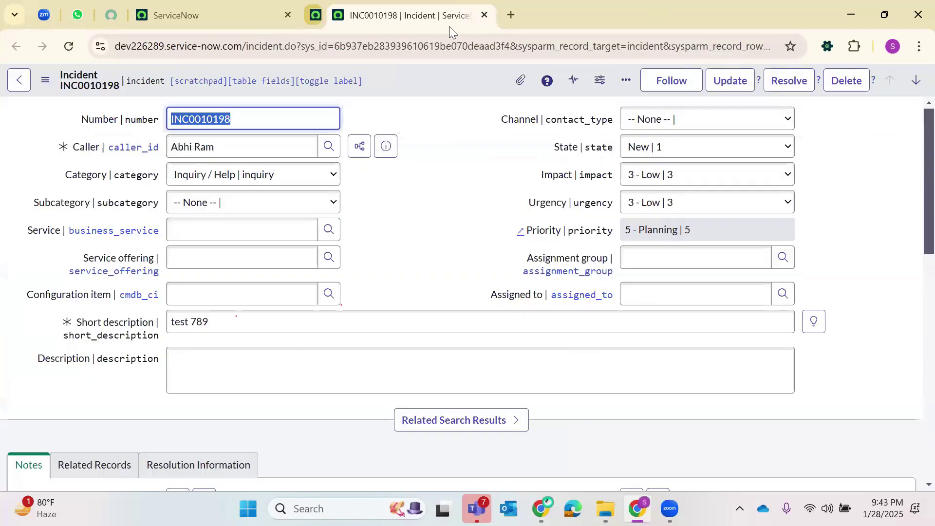
left_click(461, 15)
left_click(151, 85)
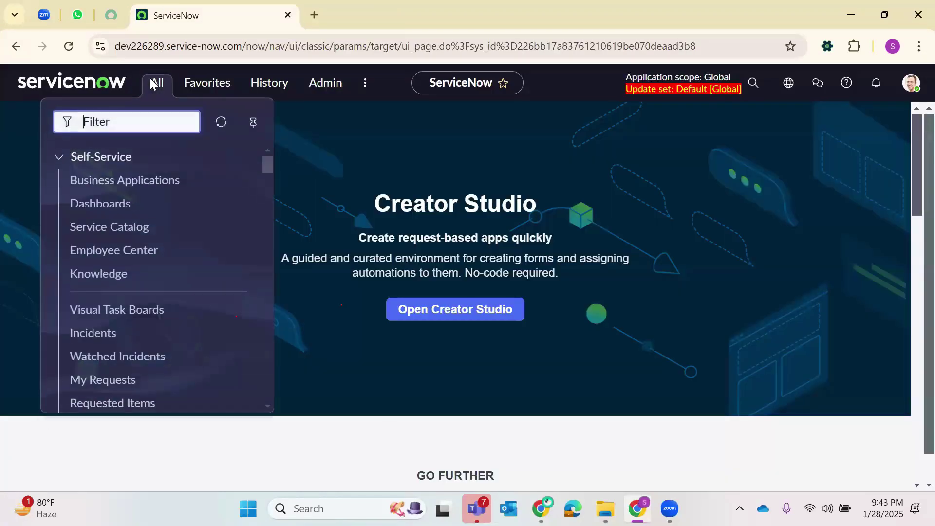
type("sys")
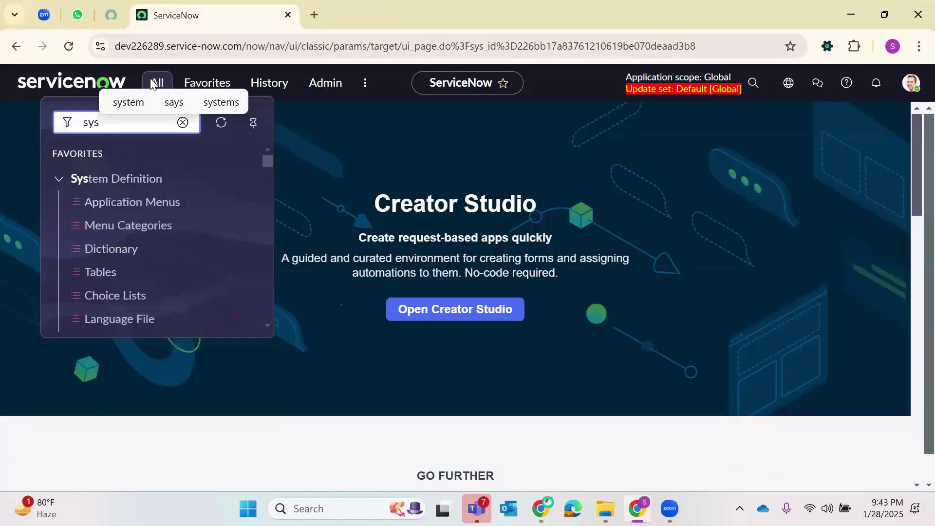
type("_db")
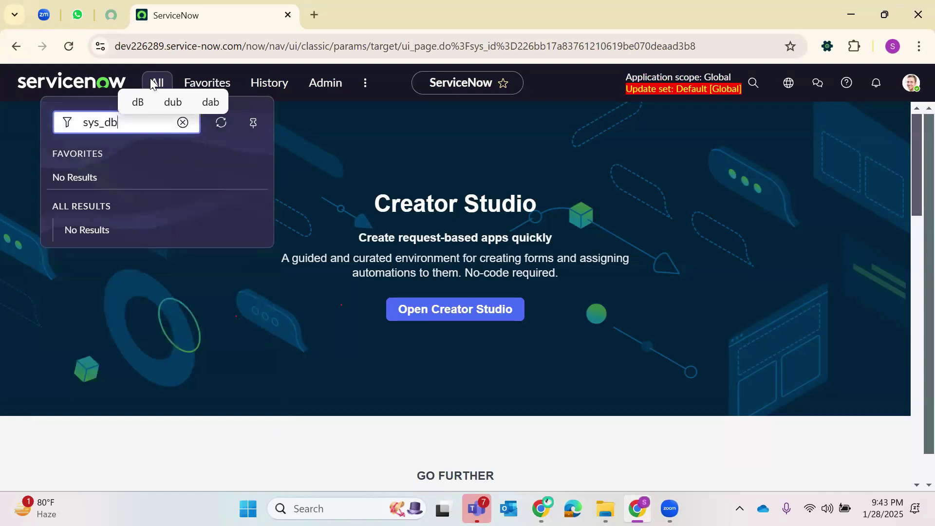
type("_objec")
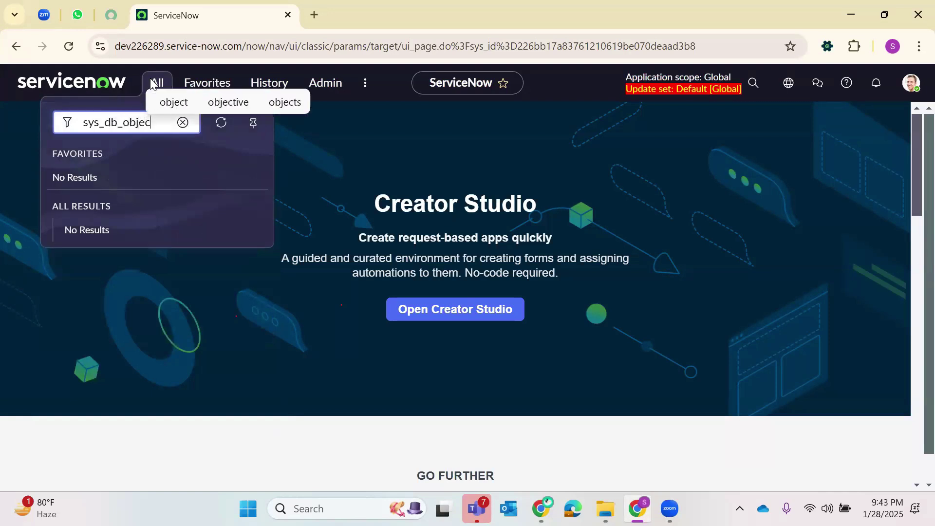
type("t.LIST")
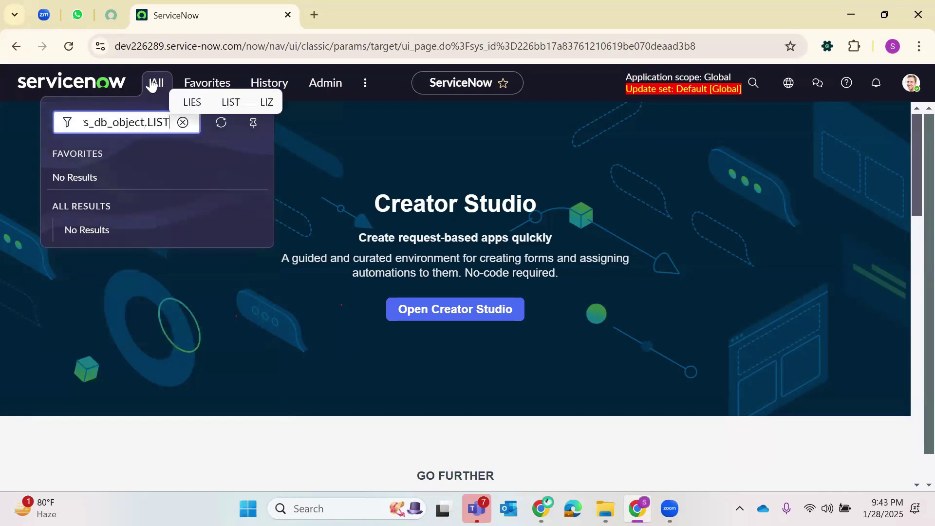
key("Return")
double_click(265, 45)
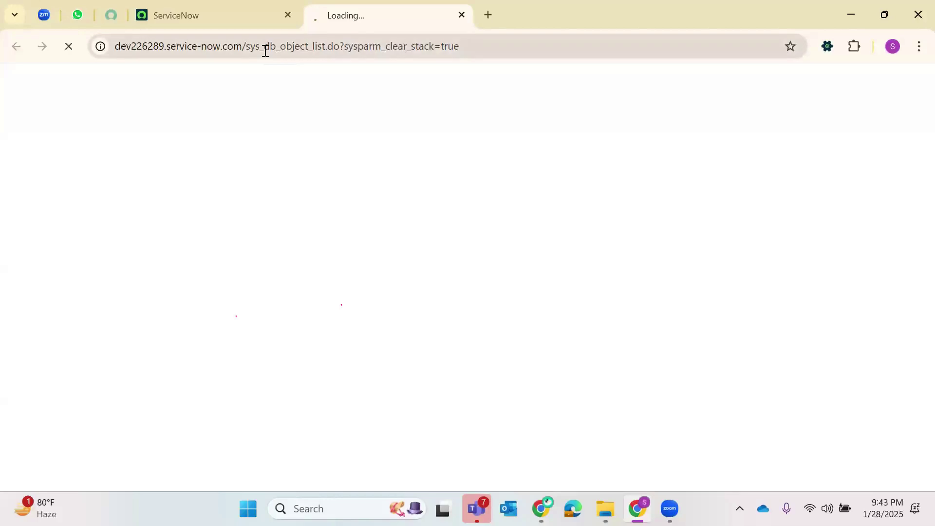
- Filter the navigator to 'Tables' and open the Tables module in a new tab
left_click(189, 5)
left_click(151, 96)
type("Tables")
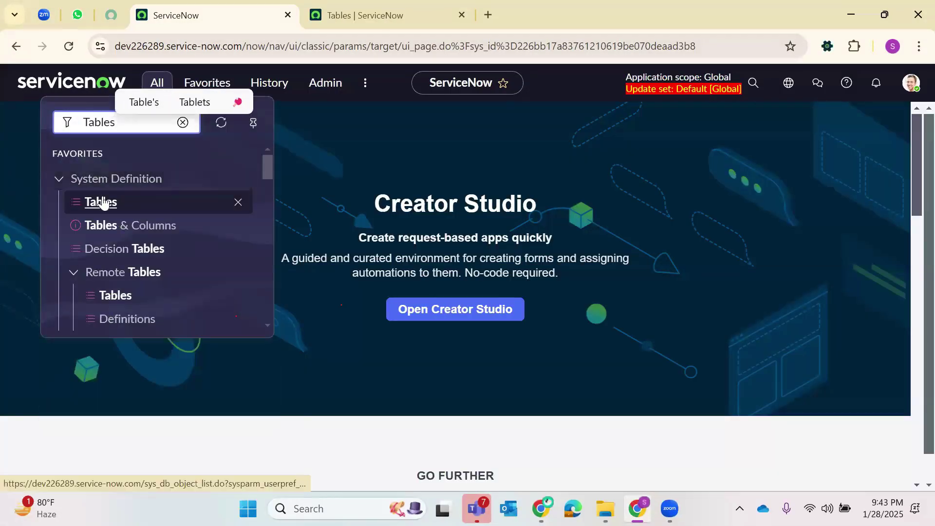
right_click(103, 198)
left_click(111, 218)
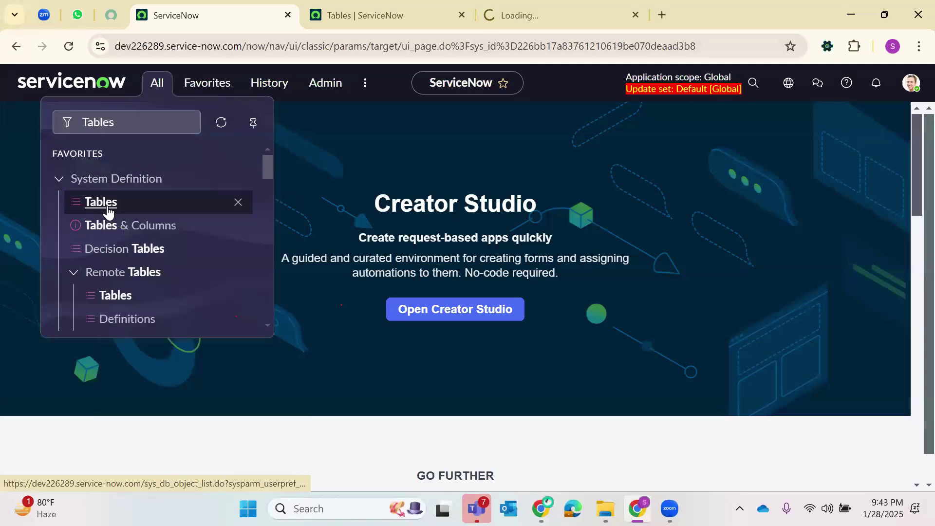
left_click(588, 9)
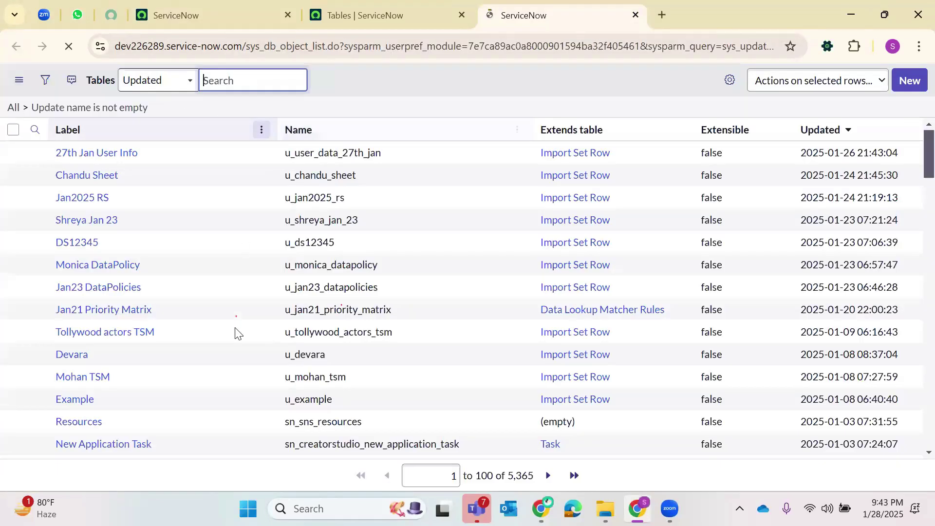
- Note the 5,365 count, then remove the Update name filter to show all 5,703 tables
left_click_drag(507, 476, 535, 476)
left_click(19, 109)
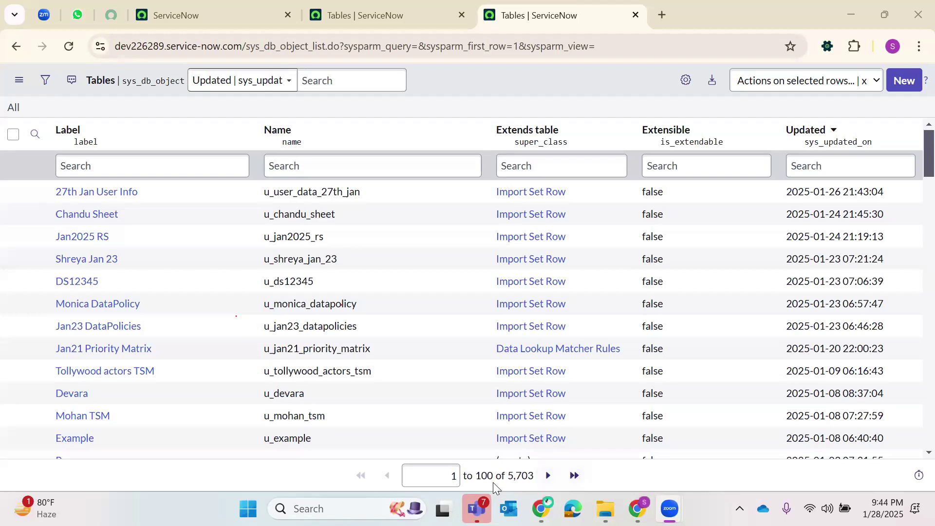
- Filter the Tables list by label 'incident' and select the incident table name
left_click(146, 157)
type("ncident")
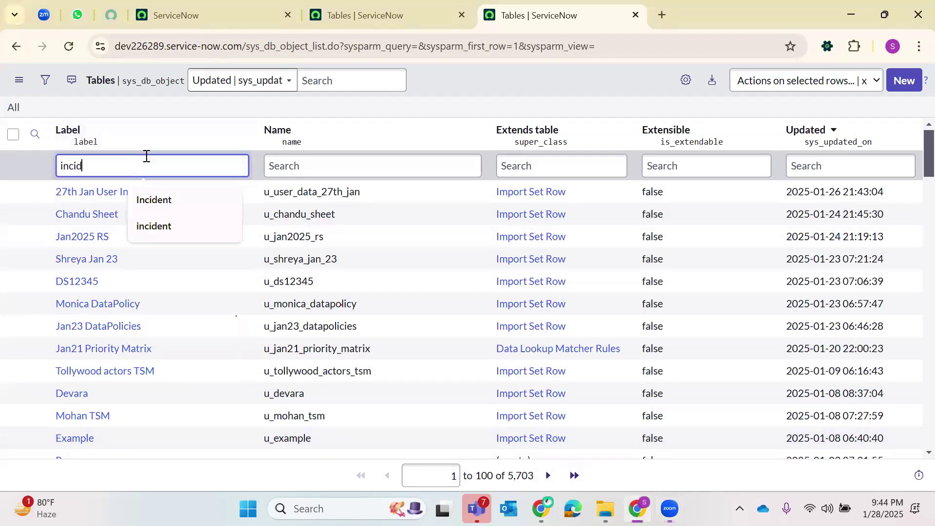
key("Return")
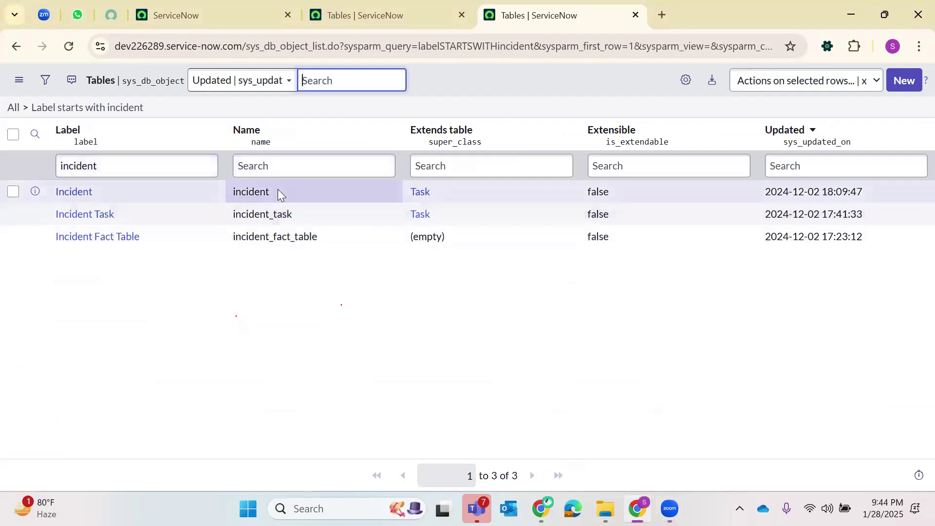
double_click(249, 193)
- Swap the label filter to 'Problem', then clear it to list all 5,703 tables
left_click(129, 173)
key("BackSpace")
type("Problem")
key("Return")
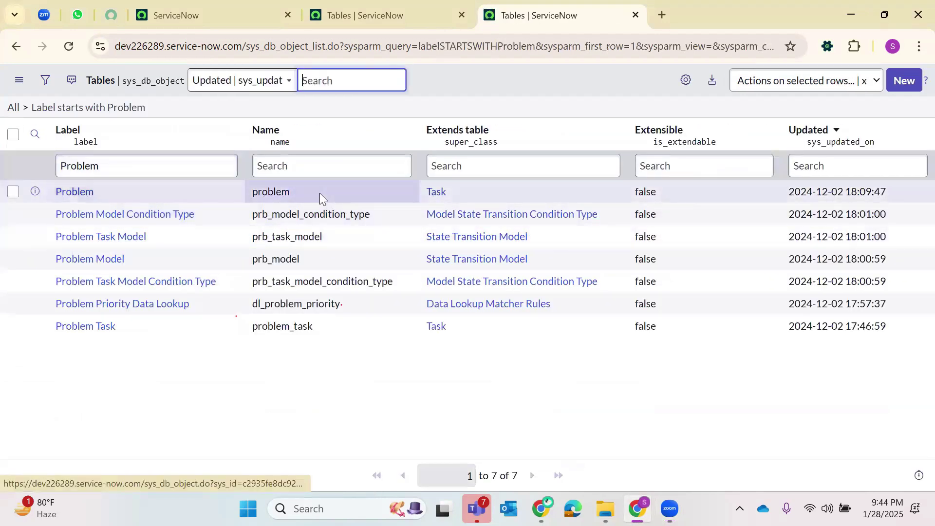
left_click(122, 158)
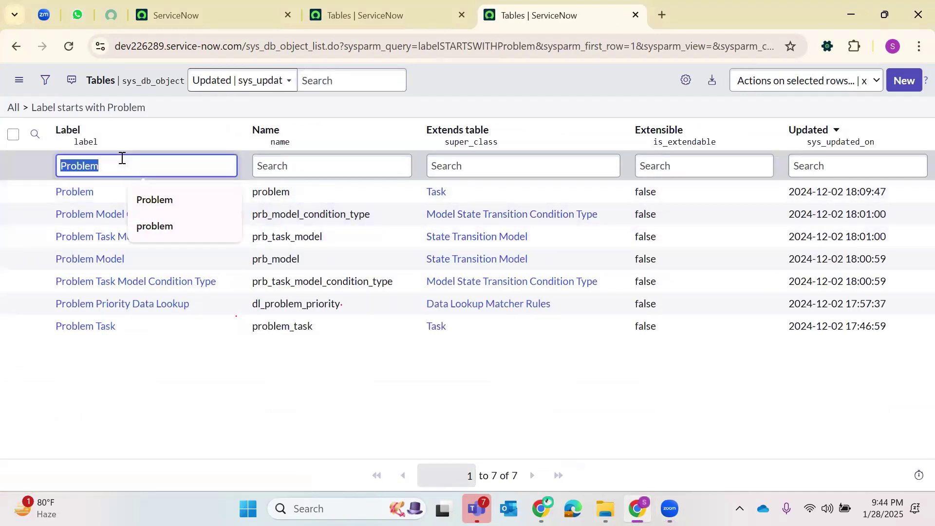
key("BackSpace")
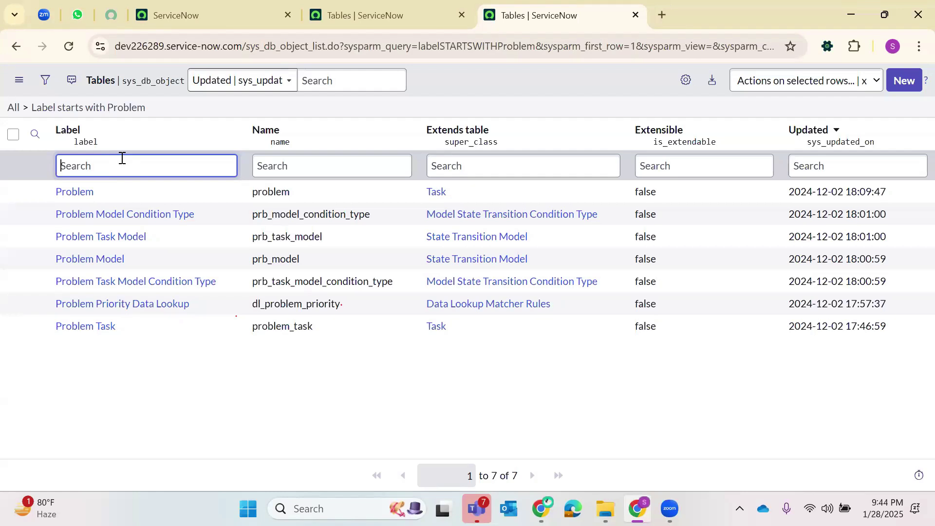
left_click(26, 107)
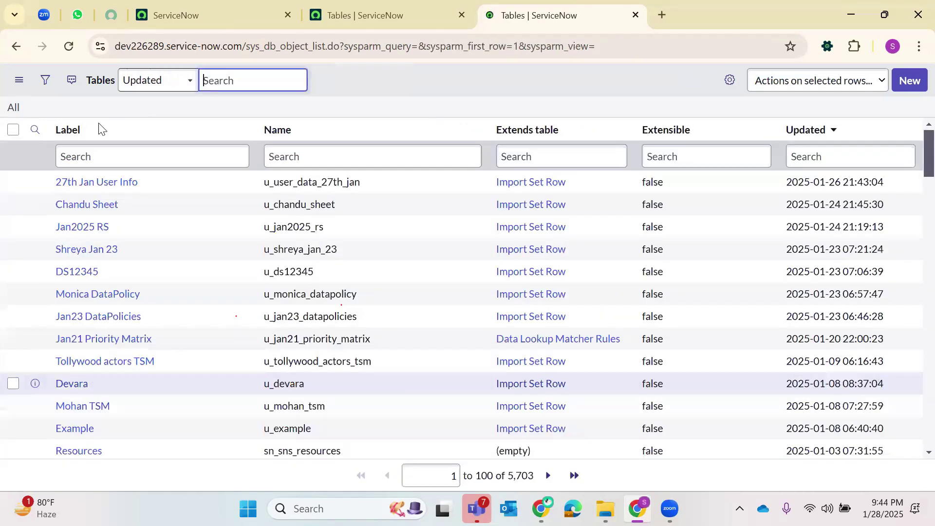
- Search the Label column for 'Incident', leaving Incident, Incident Task and Incident Fact Table
left_click(89, 165)
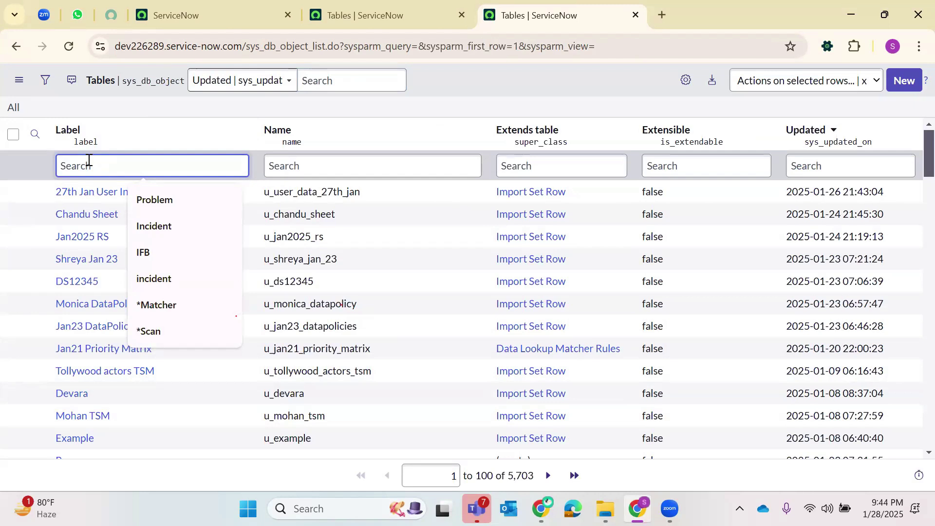
type("Incident")
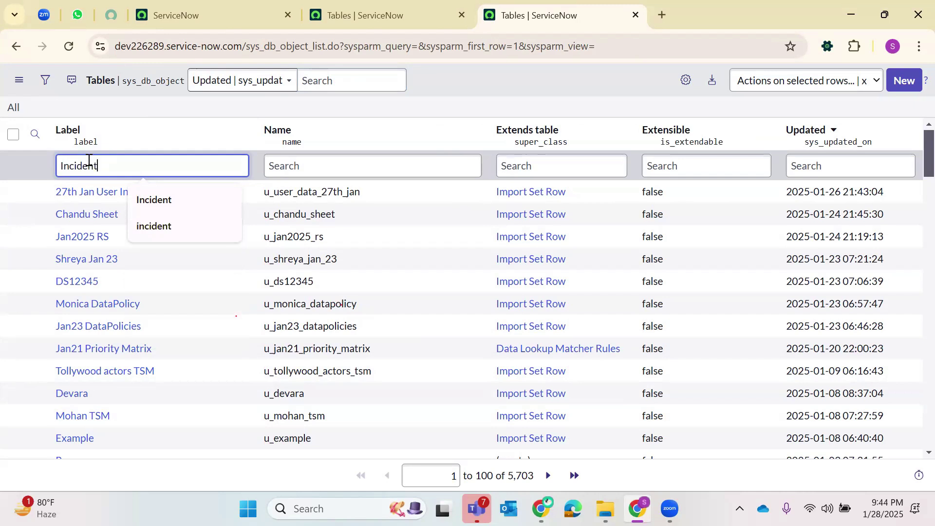
key("Return")
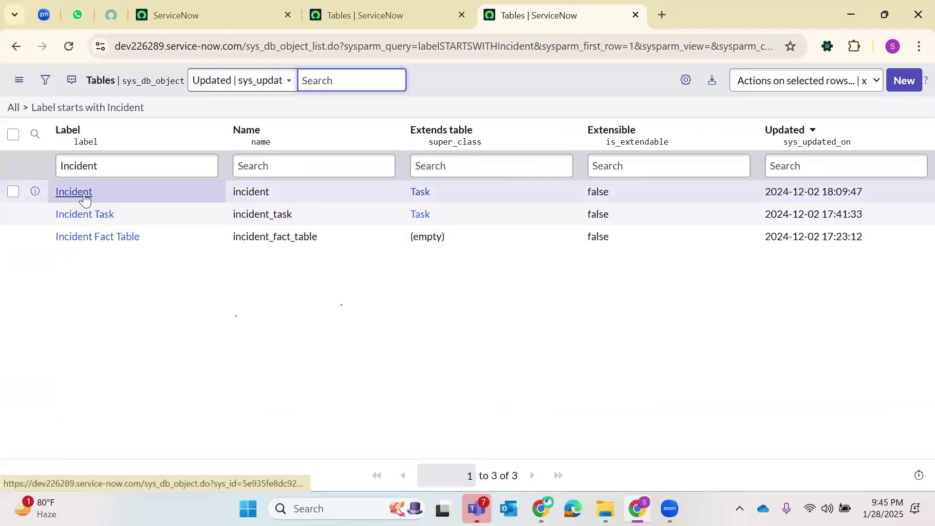
left_click(85, 195)
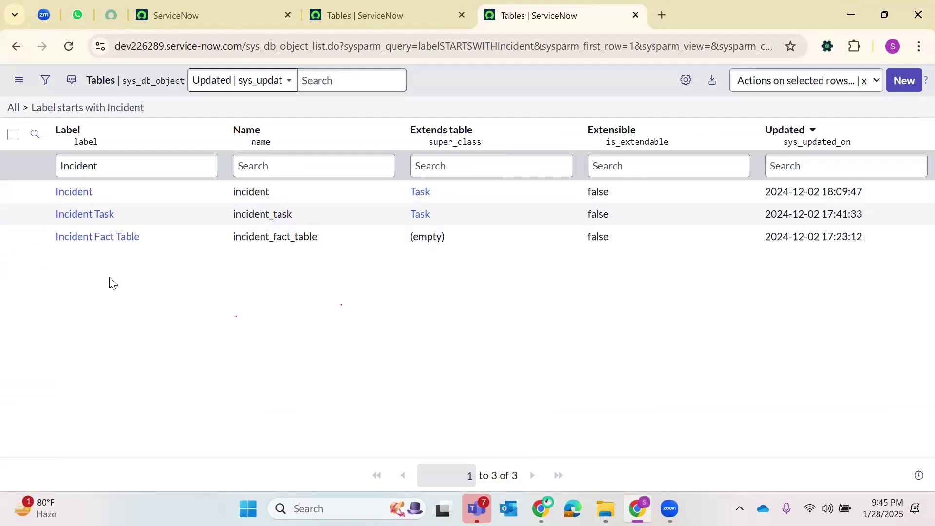
- Review the Incident table definition, then clear the Incident filter to list all 5,703 tables
left_click(78, 194)
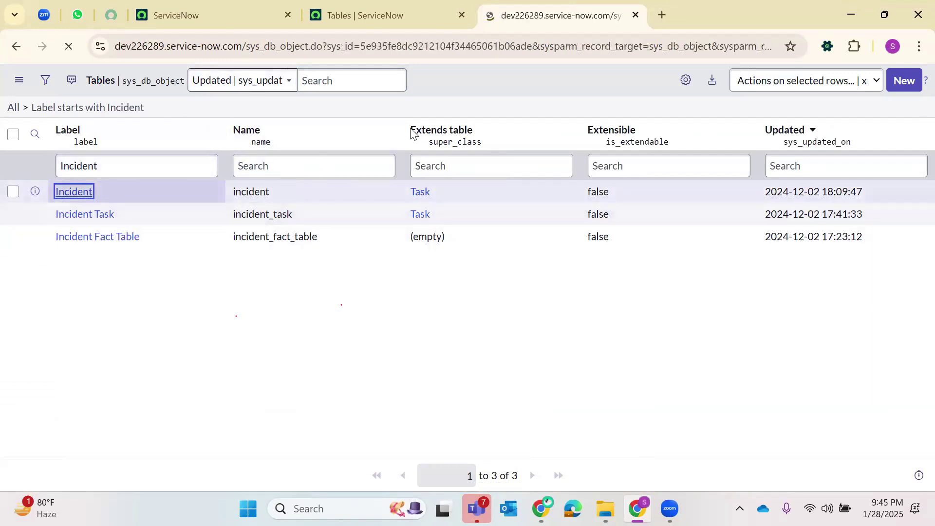
scroll(147, 224, "down", 8)
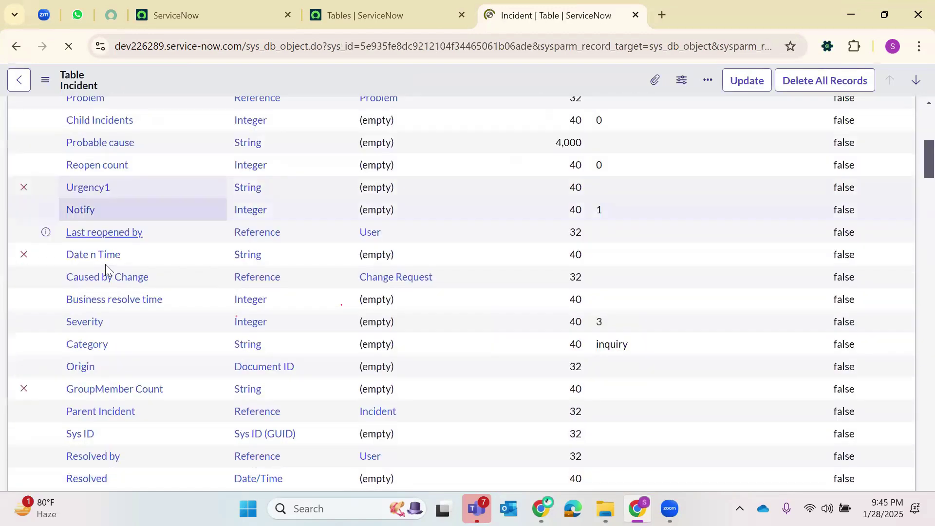
scroll(105, 264, "down", 15)
scroll(105, 264, "up", 10)
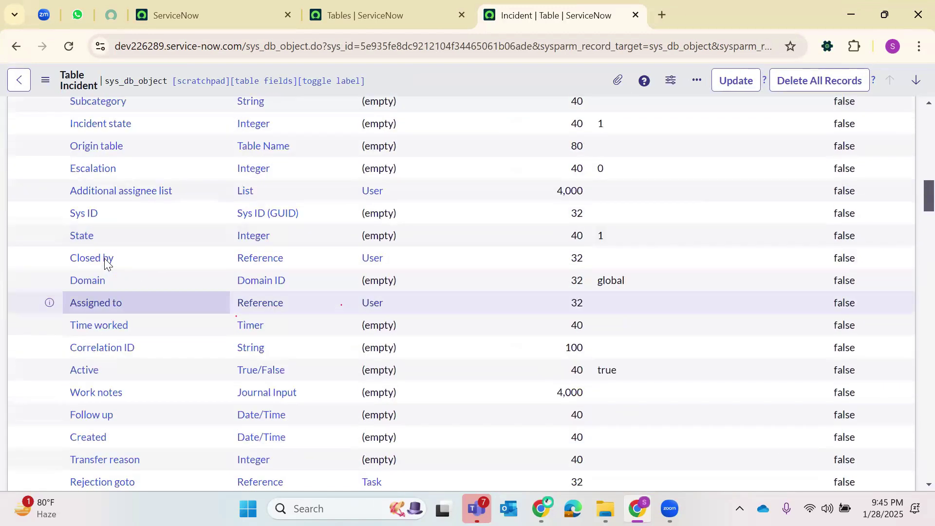
scroll(104, 263, "up", 12)
left_click(18, 50)
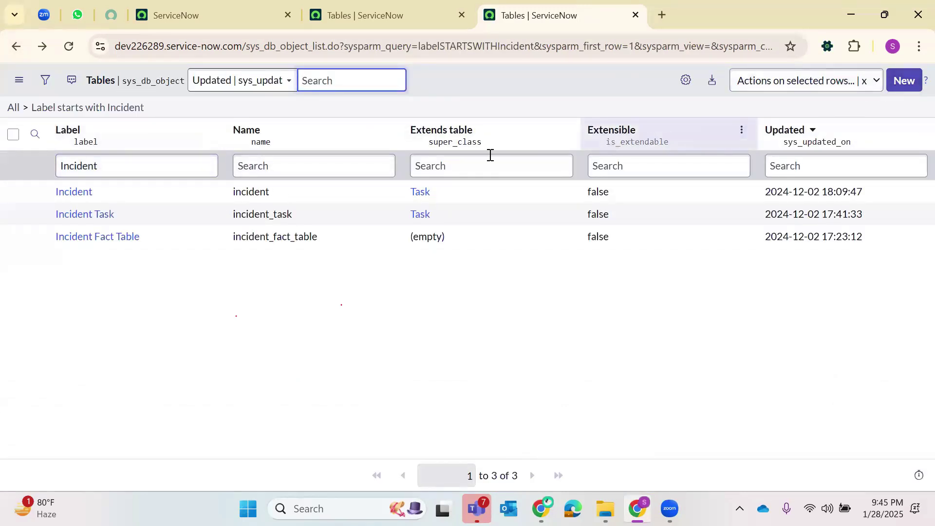
left_click(25, 116)
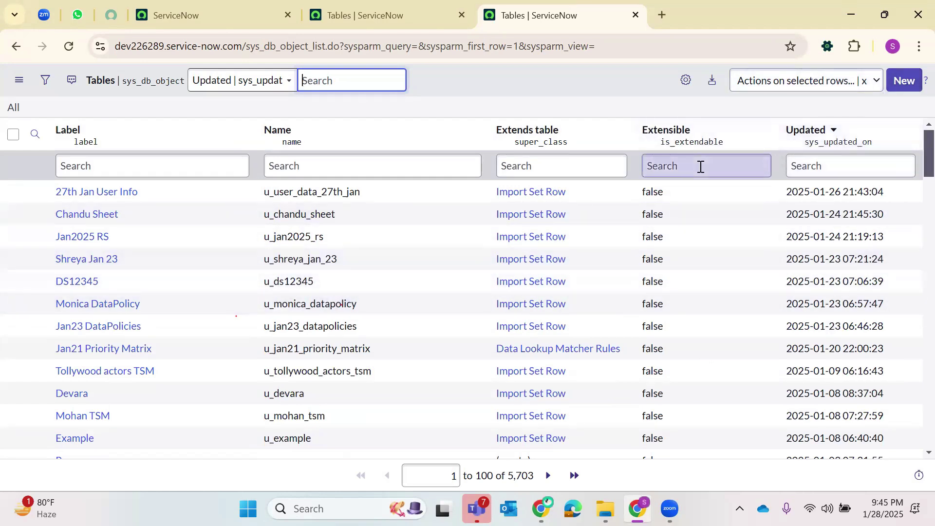
- Close the two extra Tables browser tabs
double_click(267, 47)
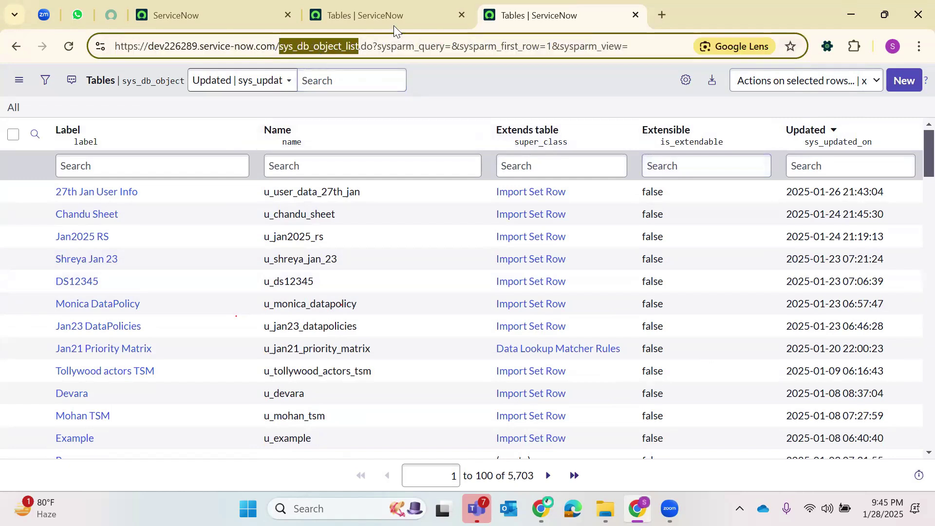
left_click(463, 17)
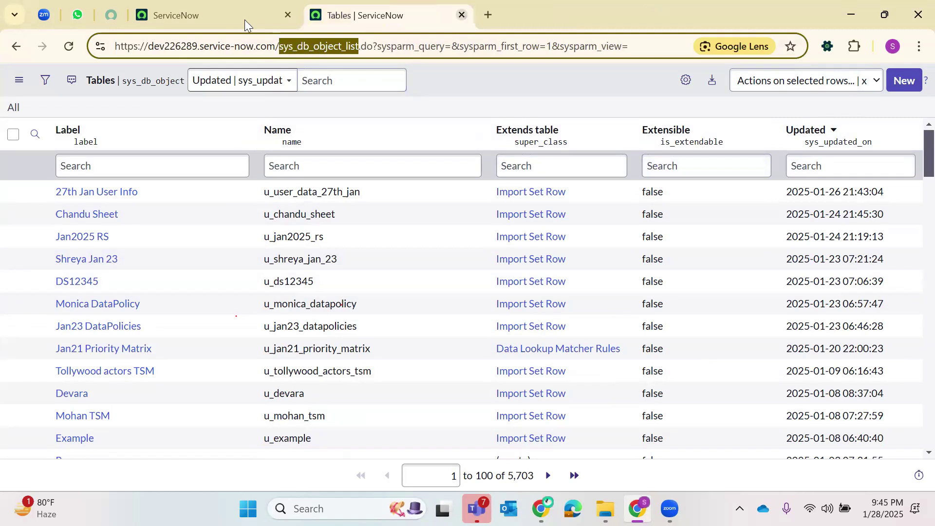
left_click(461, 15)
- Open the Tables module from the All menu in a new tab and switch to it
left_click(151, 90)
key("BackSpace")
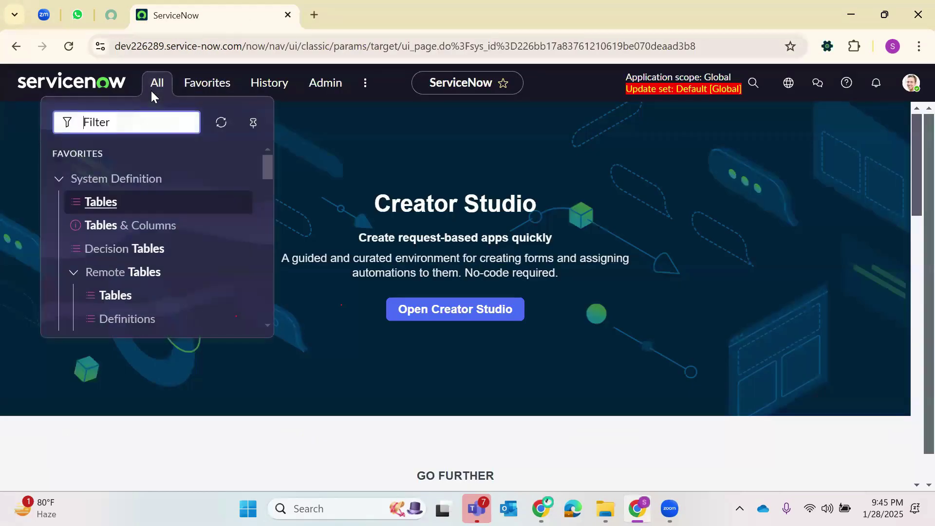
type("Tables")
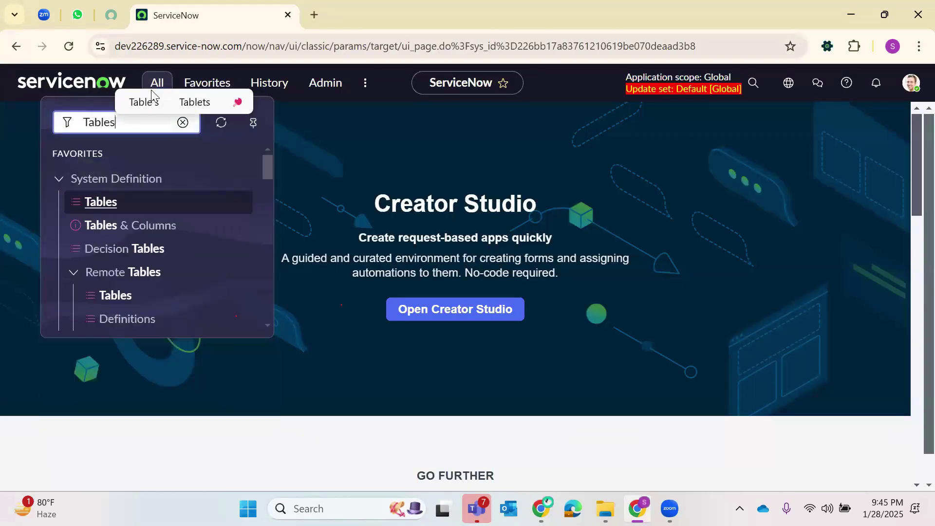
right_click(103, 202)
left_click(188, 222)
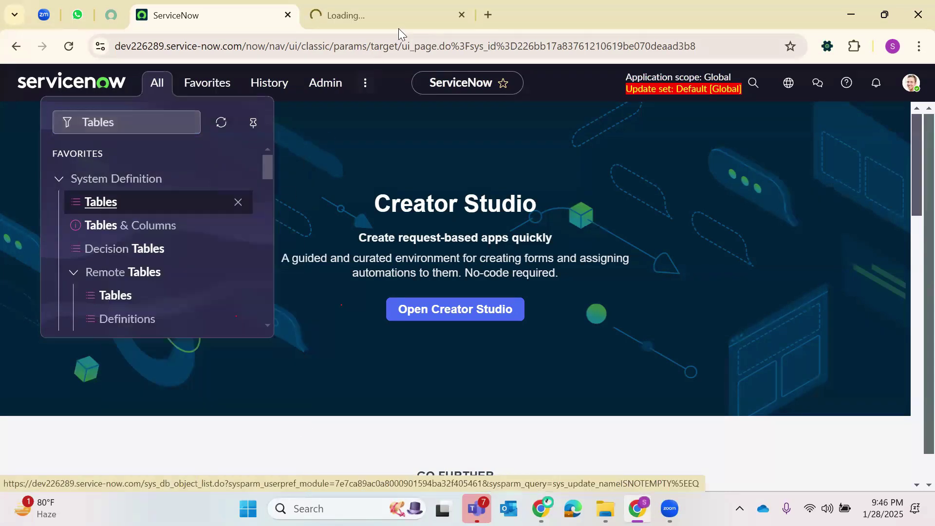
left_click(403, 16)
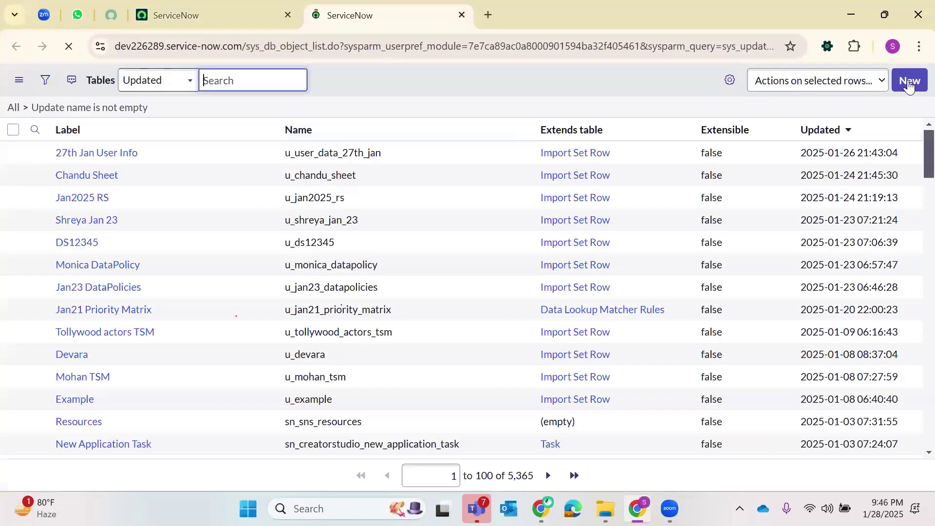
- Start a new table record and open sys_db_object.LIST from the Creator Studio navigator
left_click(906, 82)
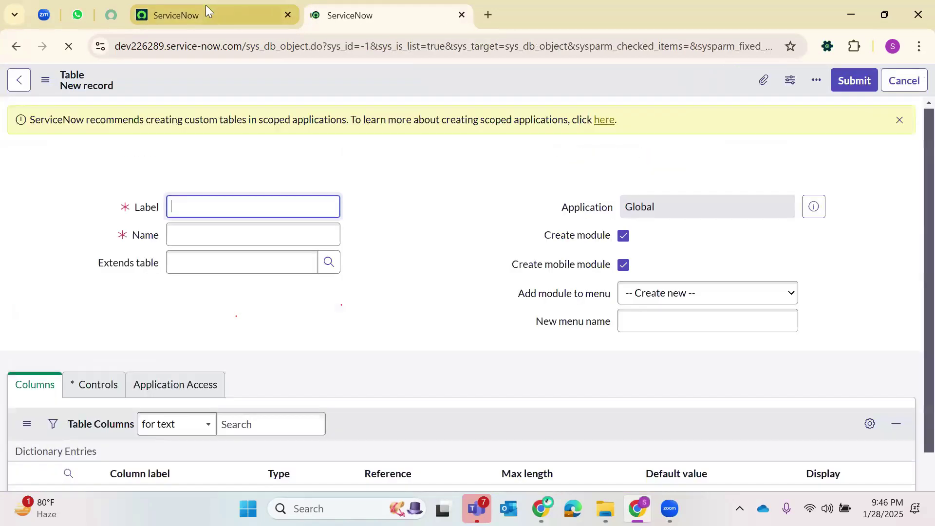
left_click(205, 6)
left_click(171, 90)
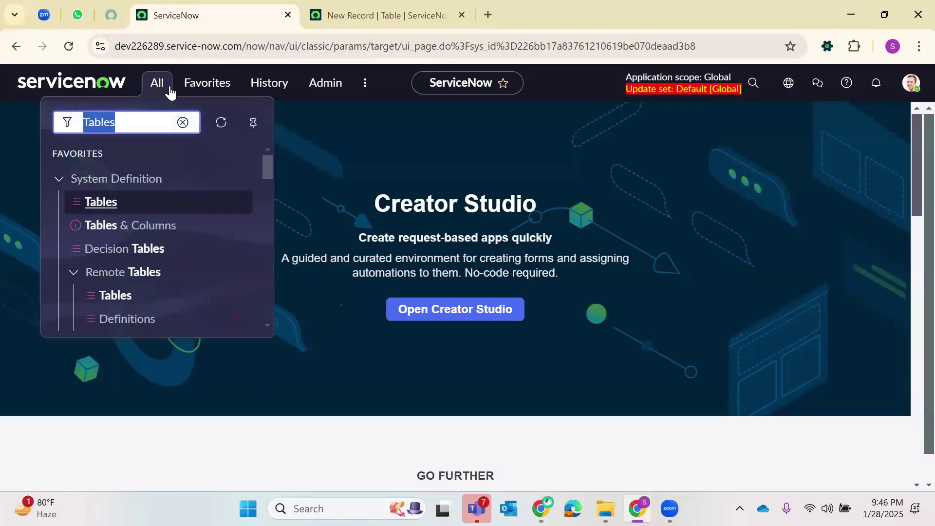
type("sys_d")
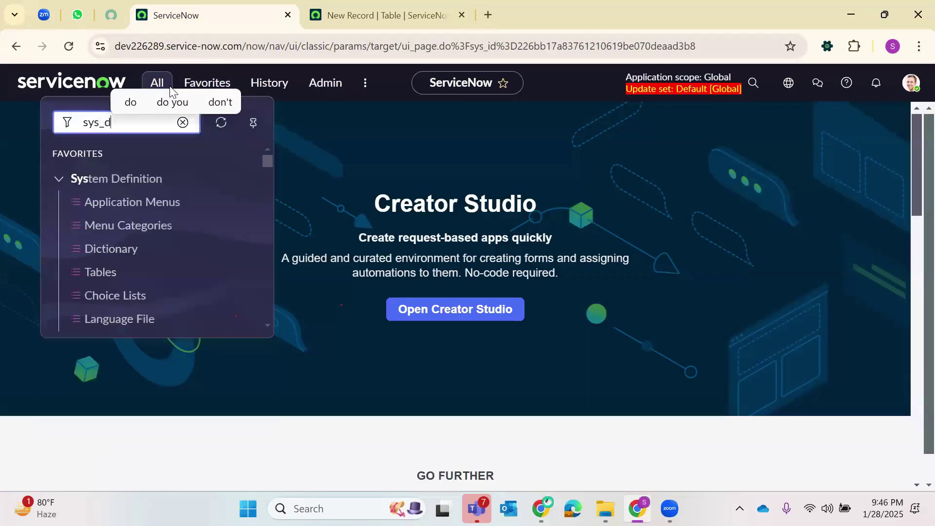
type("b_ob")
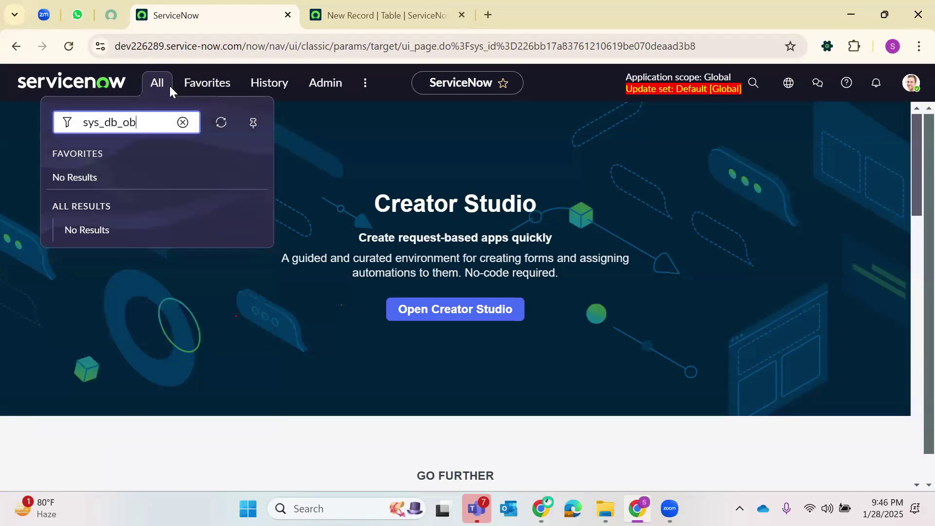
type("ject.LIST")
key("Return")
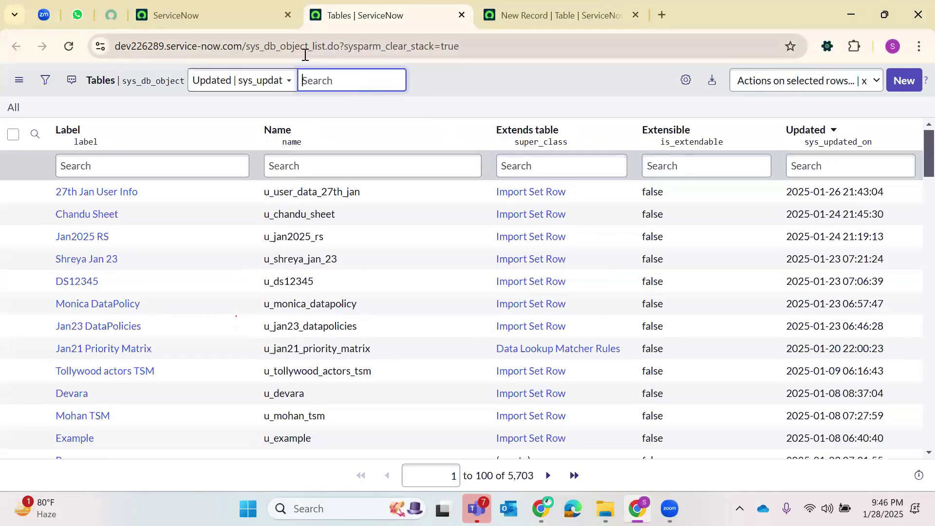
- Close the extra Tables tab and return to the blank new table form
left_click(305, 53)
double_click(302, 52)
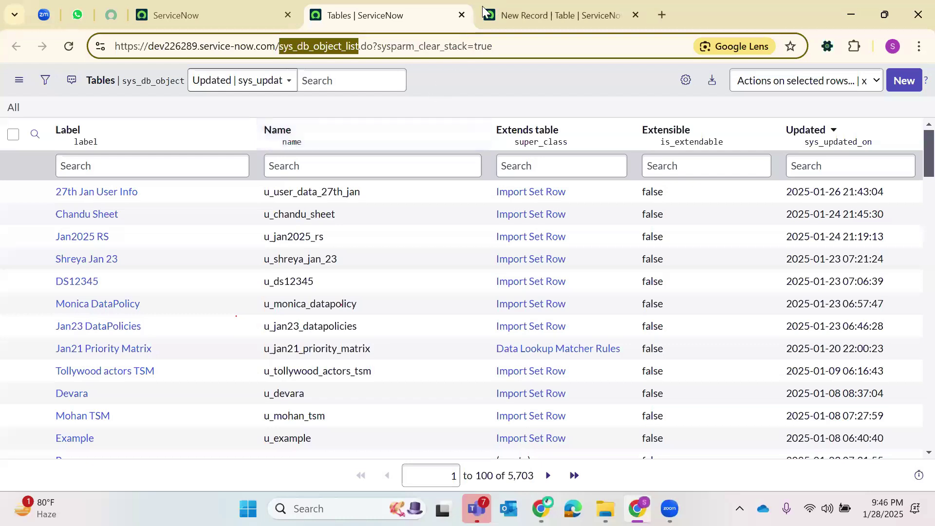
left_click(461, 15)
left_click(363, 16)
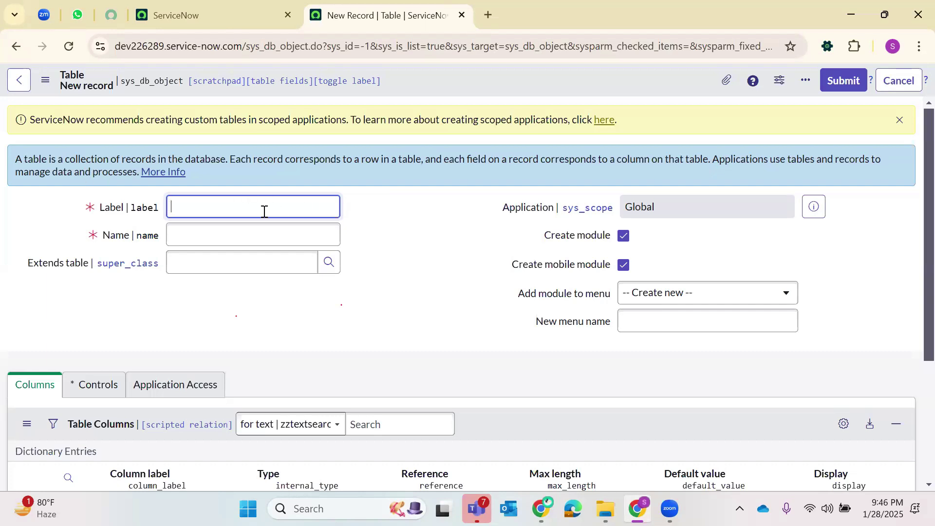
- Enter the label 'Jan 2025', which auto-fills the table name u_jan_2025
type("Jan 20")
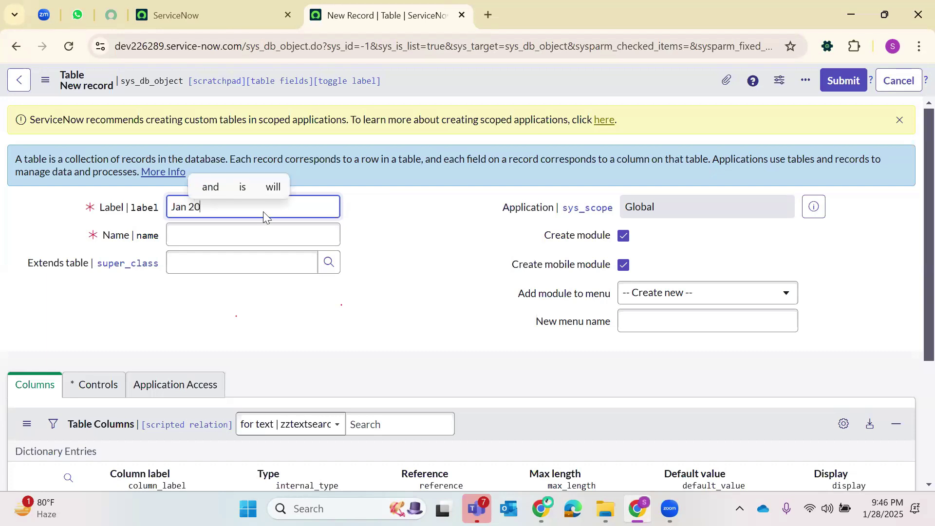
type("25")
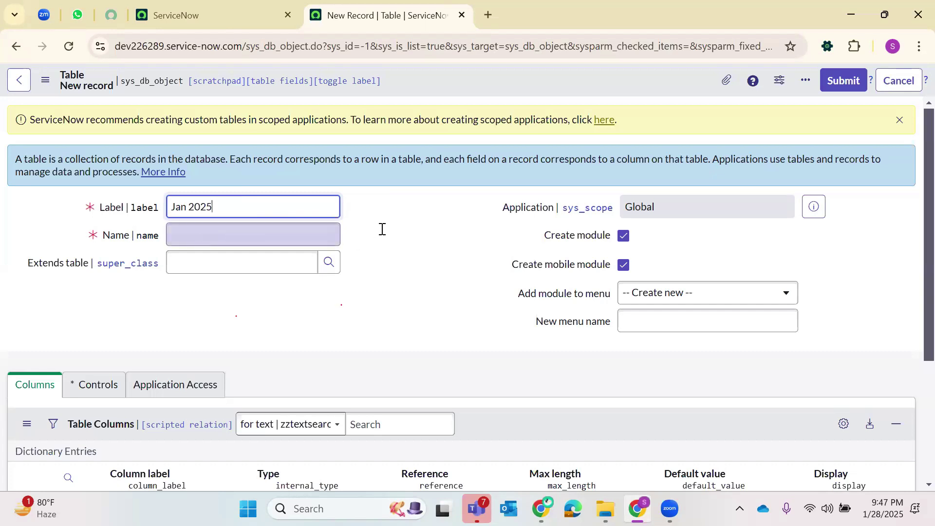
left_click(340, 232)
double_click(210, 242)
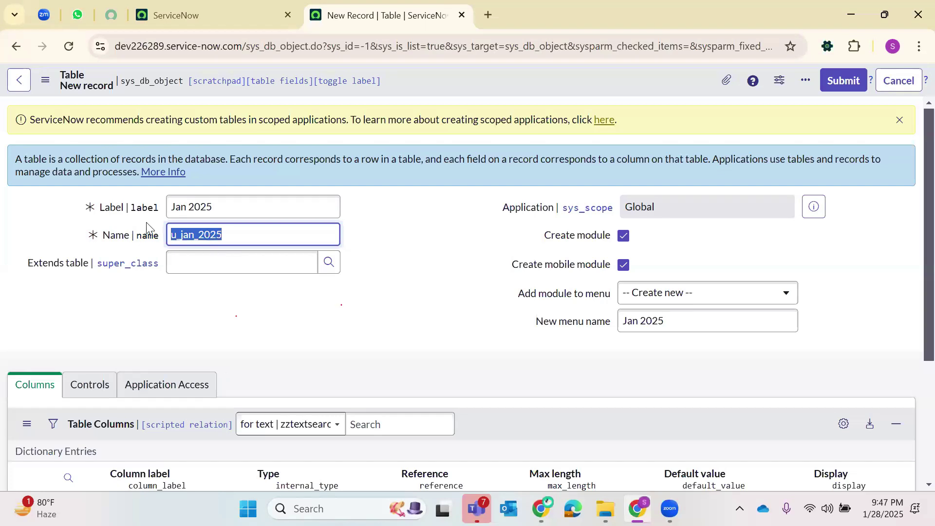
left_click_drag(168, 207, 254, 205)
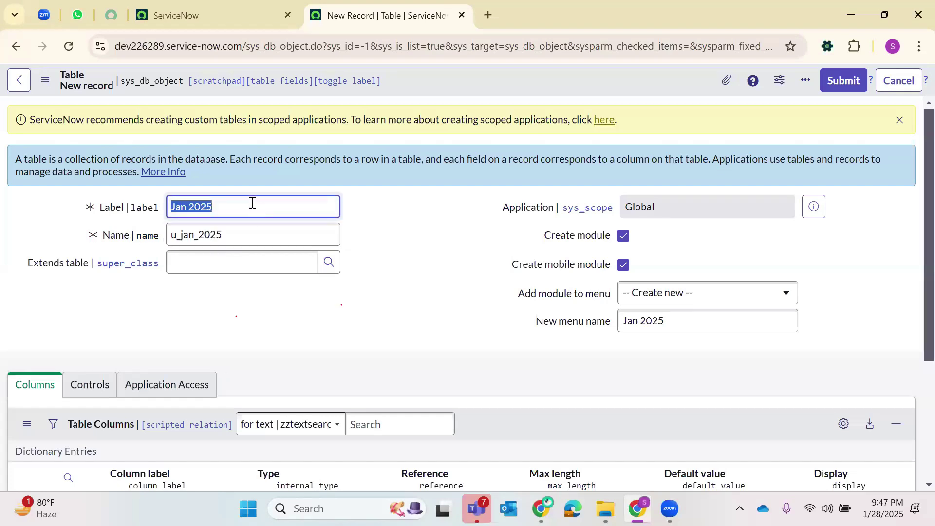
double_click(185, 238)
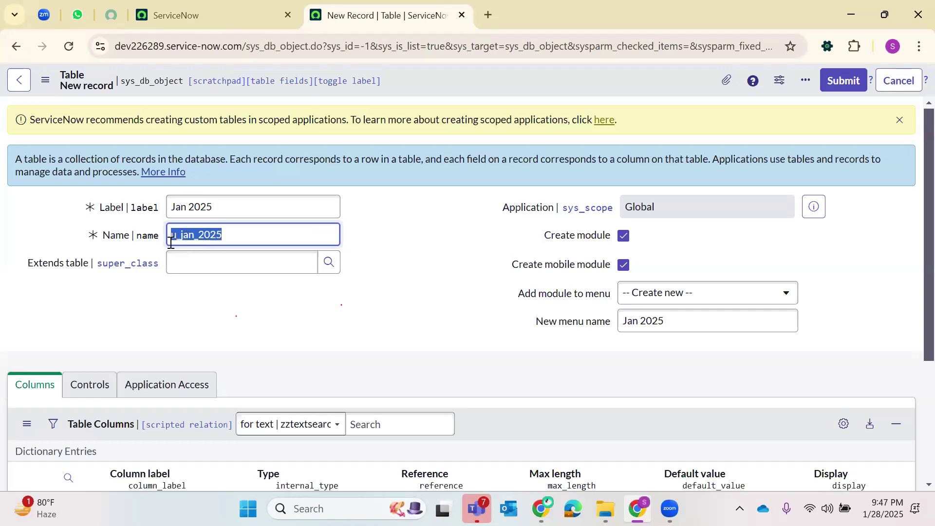
left_click(410, 234)
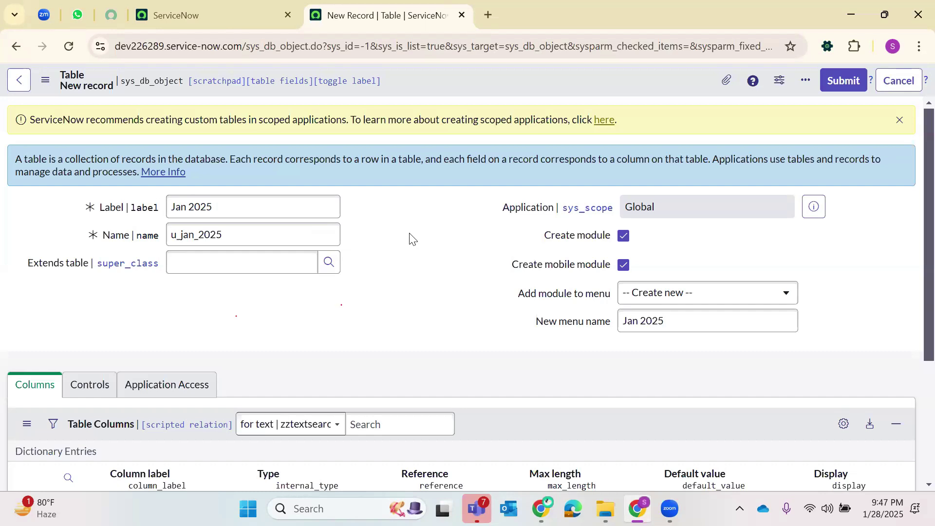
double_click(191, 236)
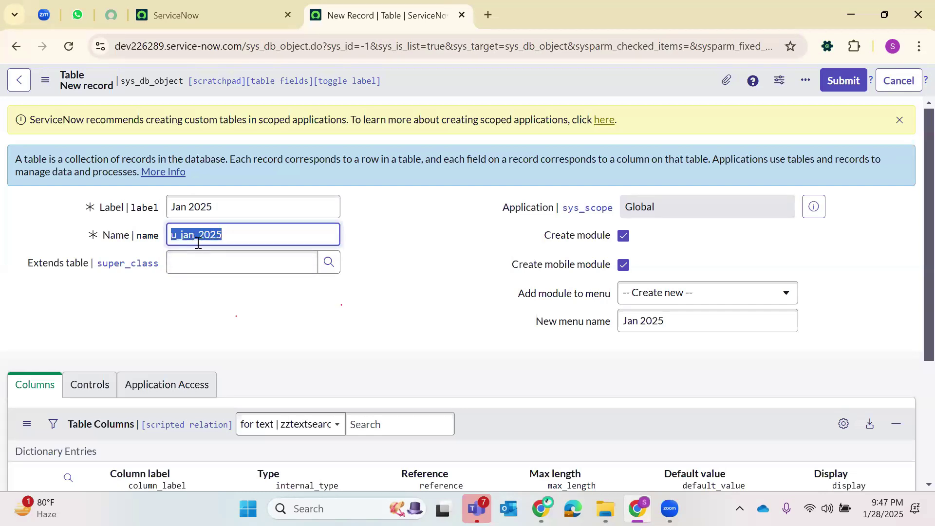
left_click(439, 251)
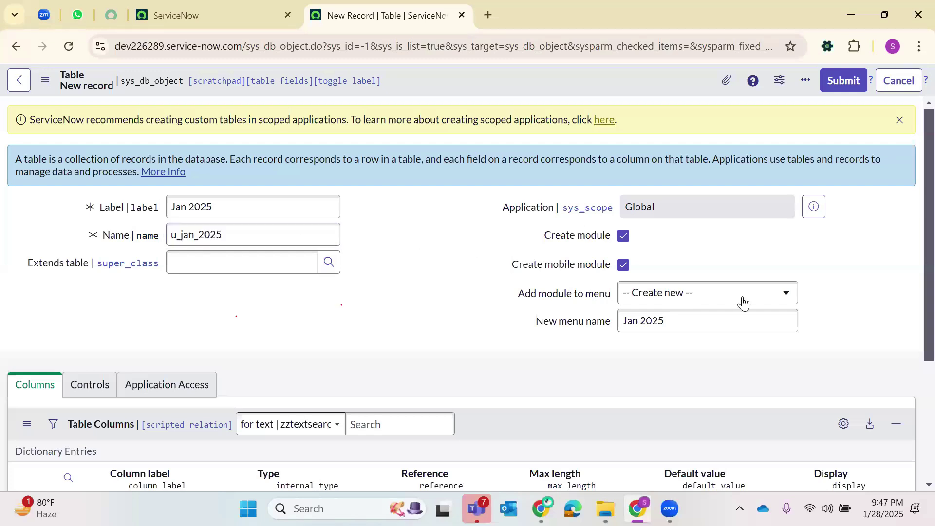
- Turn off Create mobile module for the Jan 2025 table
left_click(624, 265)
scroll(687, 263, "down", 1)
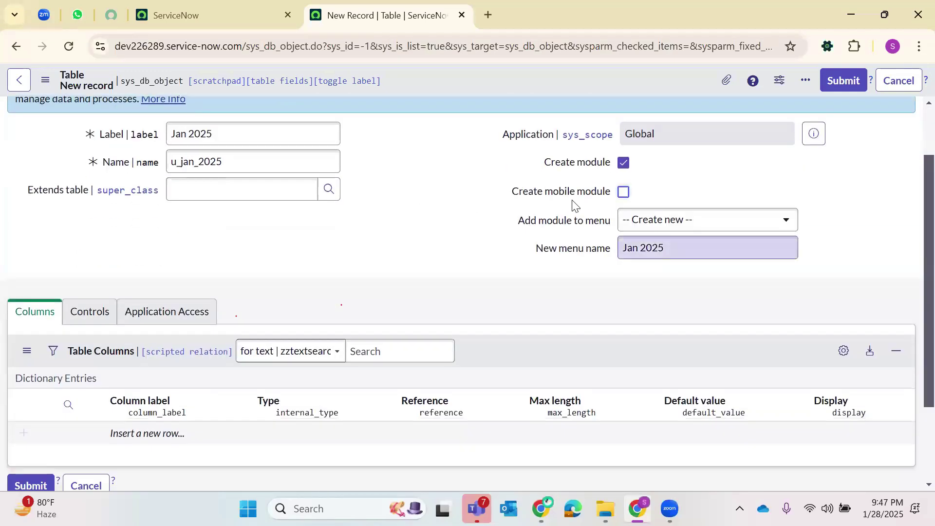
left_click_drag(622, 249, 684, 248)
- Filter the other ServiceNow tab's navigation menu for 'Incident'
key("ctrl+shift+Tab")
left_click(165, 84)
type("Incident")
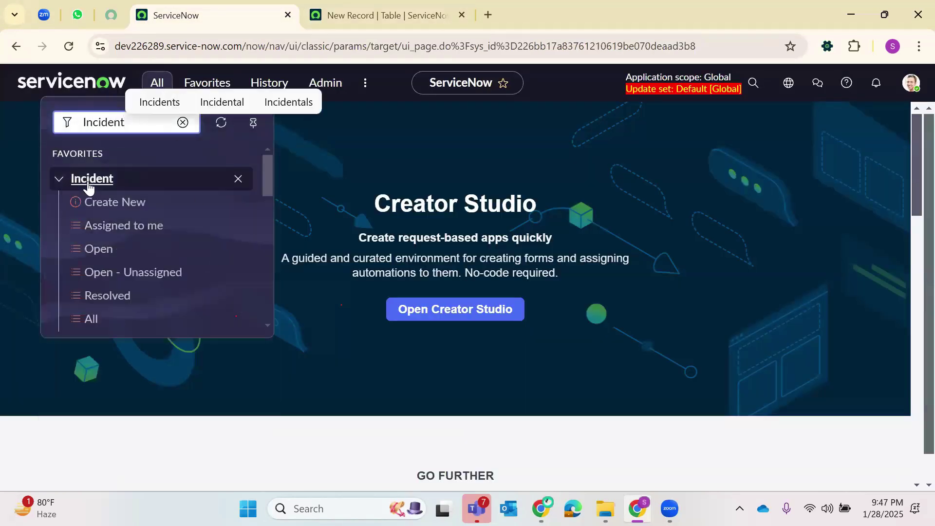
- Browse the Incident menu entries, then return to the Jan 2025 new table form
scroll(102, 210, "down", 2)
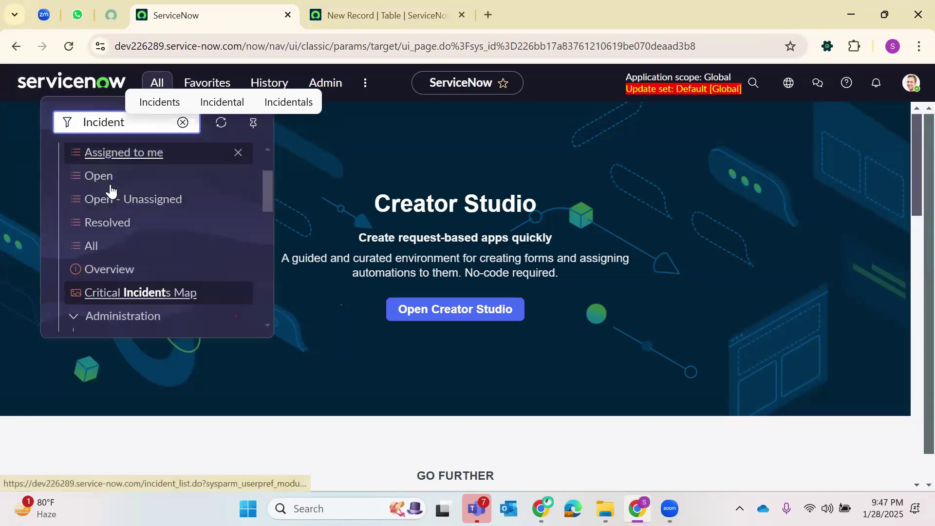
scroll(129, 158, "up", 2)
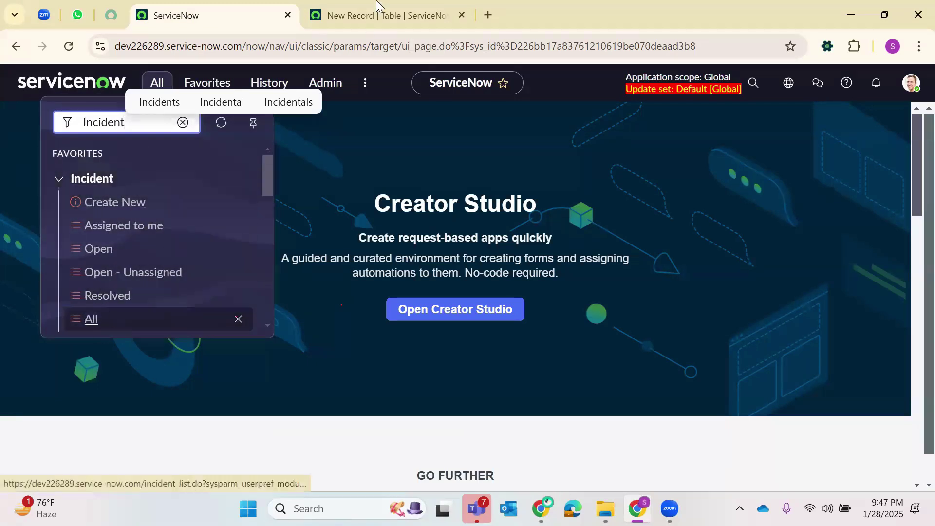
left_click(386, 15)
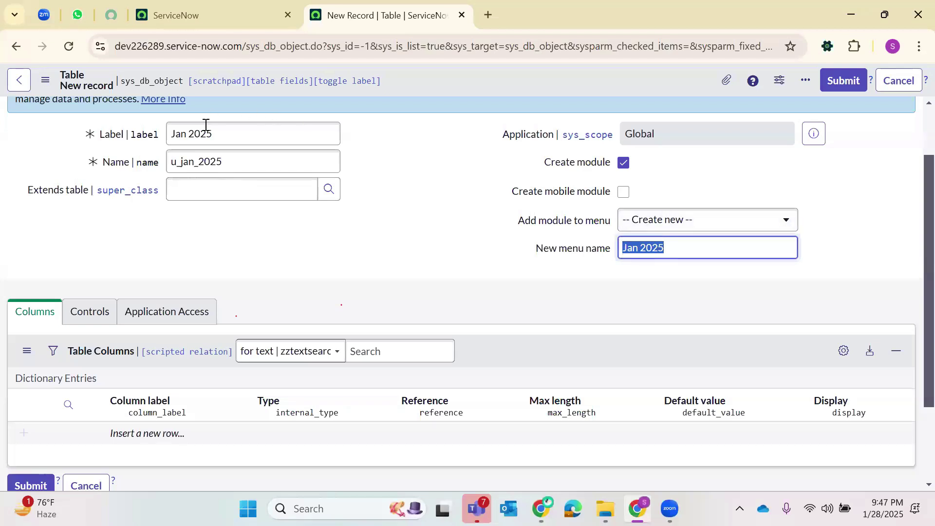
triple_click(189, 125)
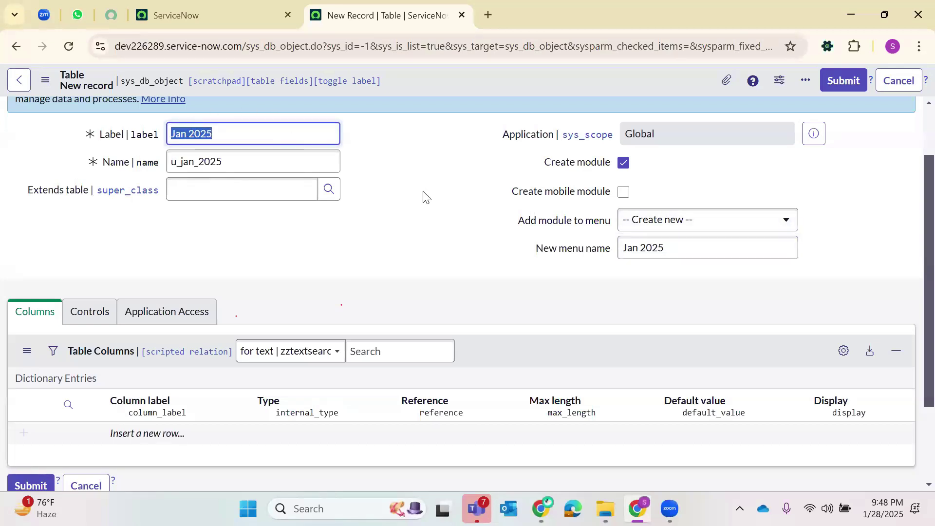
left_click(415, 134)
double_click(190, 133)
triple_click(192, 161)
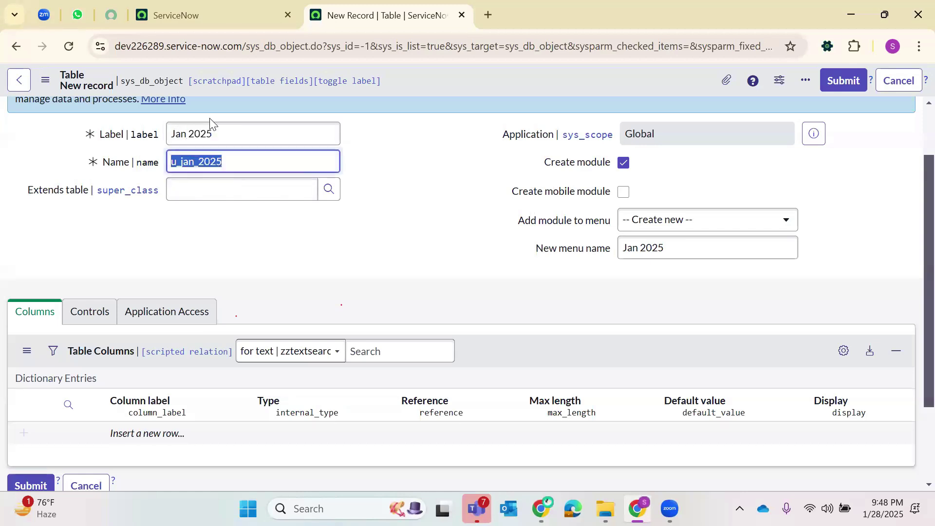
triple_click(190, 135)
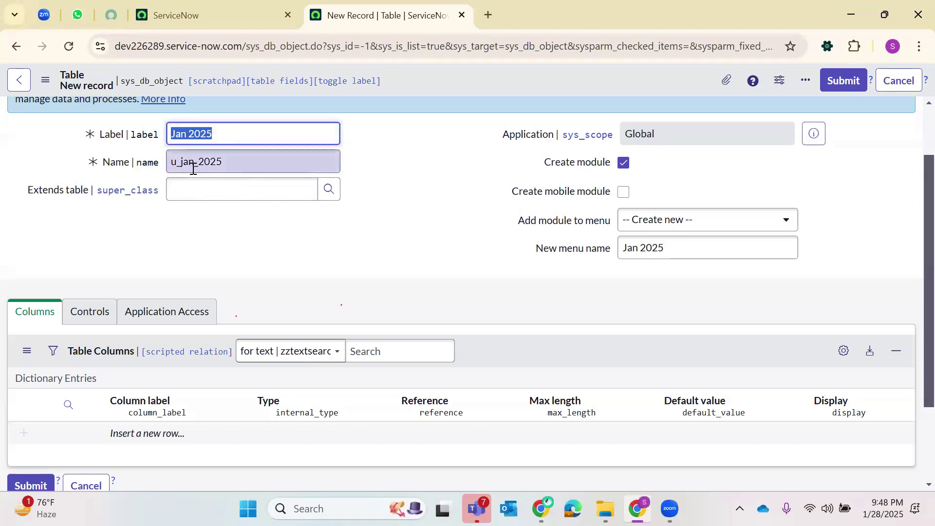
left_click(194, 168)
double_click(192, 168)
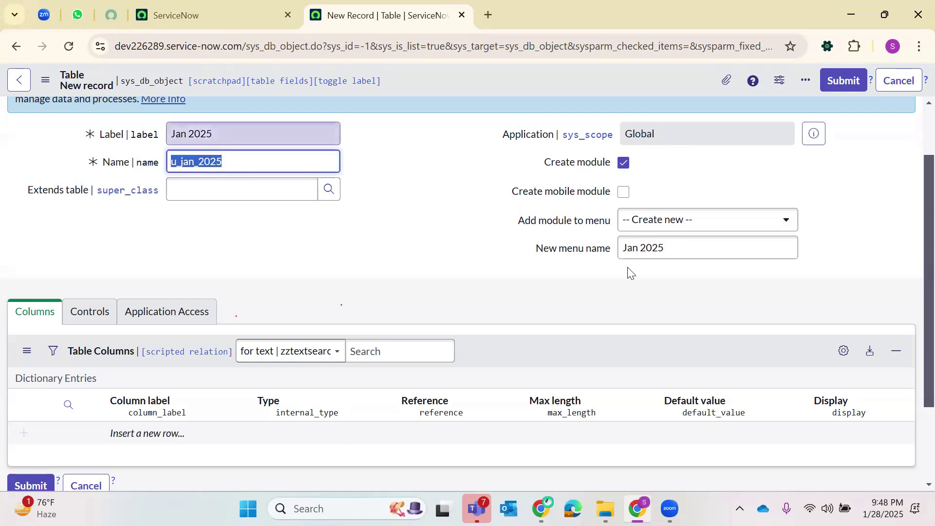
double_click(644, 248)
triple_click(644, 249)
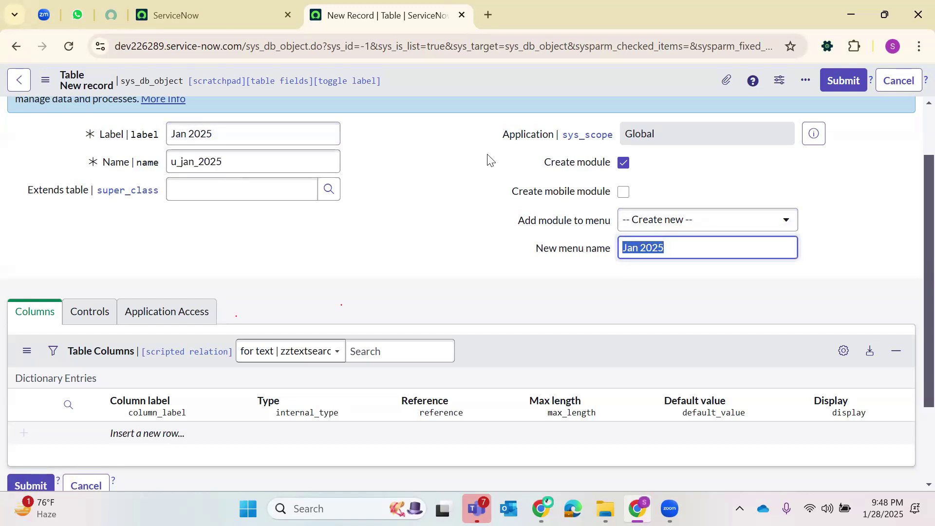
right_click(441, 79)
- Save the Jan 2025 table and review its six default columns, such as Sys ID and Updated
key("Escape")
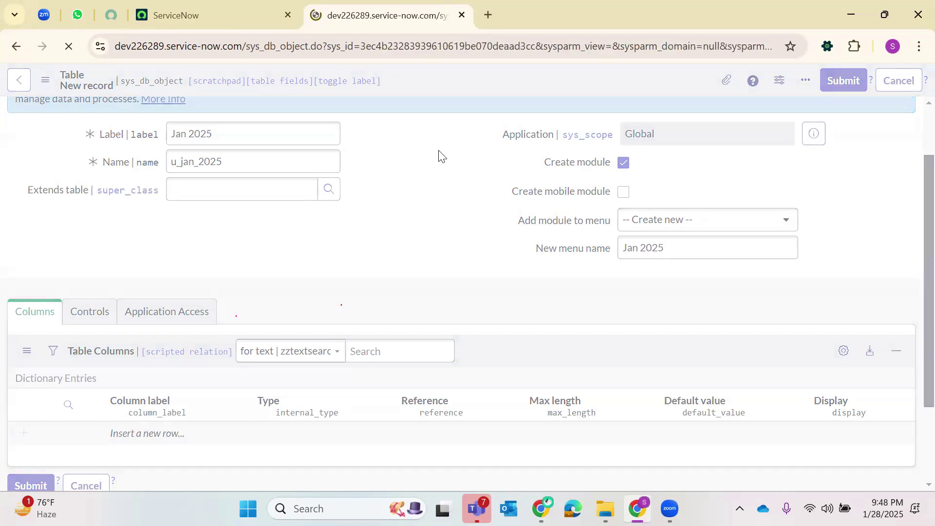
scroll(442, 157, "down", 2)
scroll(441, 156, "down", 5)
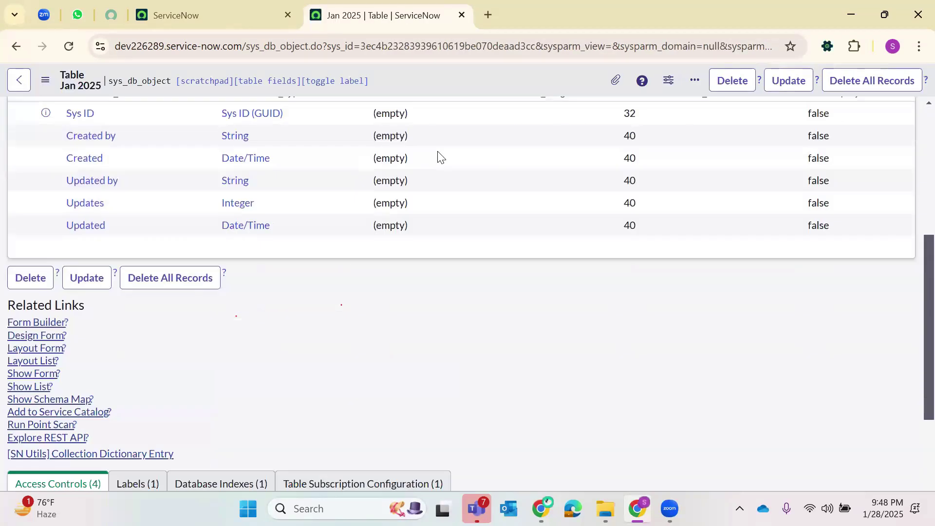
scroll(146, 146, "down", 1)
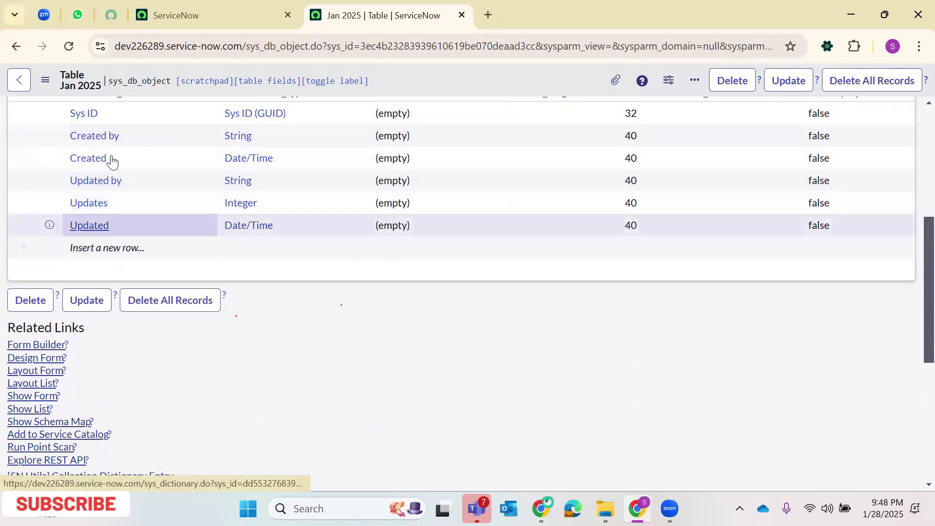
scroll(119, 163, "up", 3)
scroll(123, 204, "down", 2)
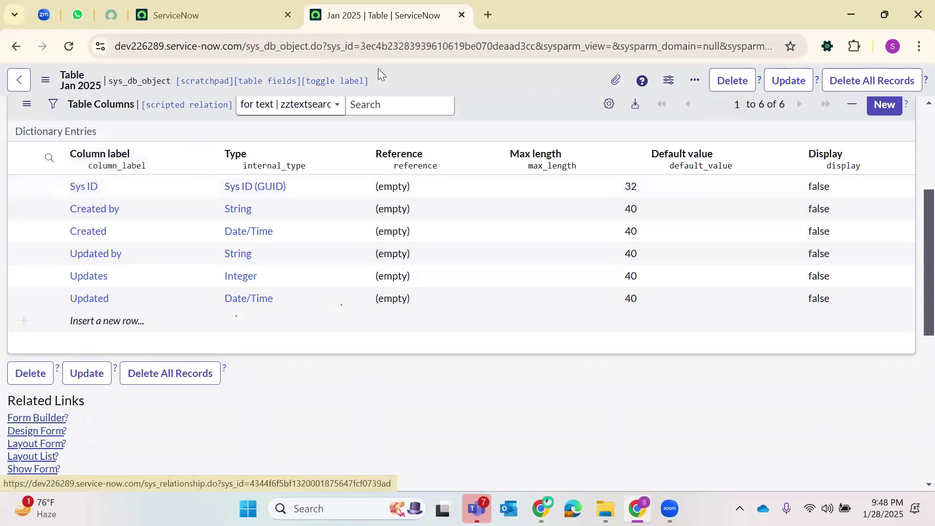
double_click(408, 49)
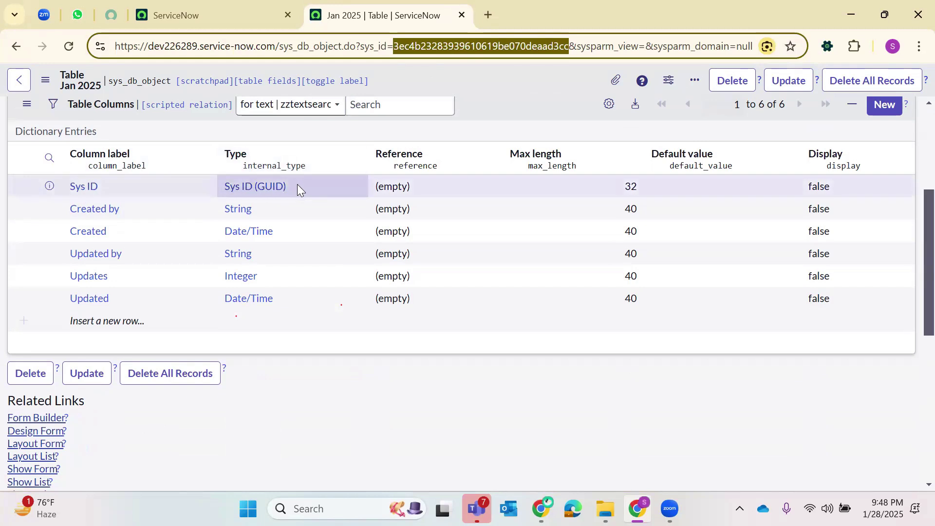
left_click_drag(298, 188, 207, 196)
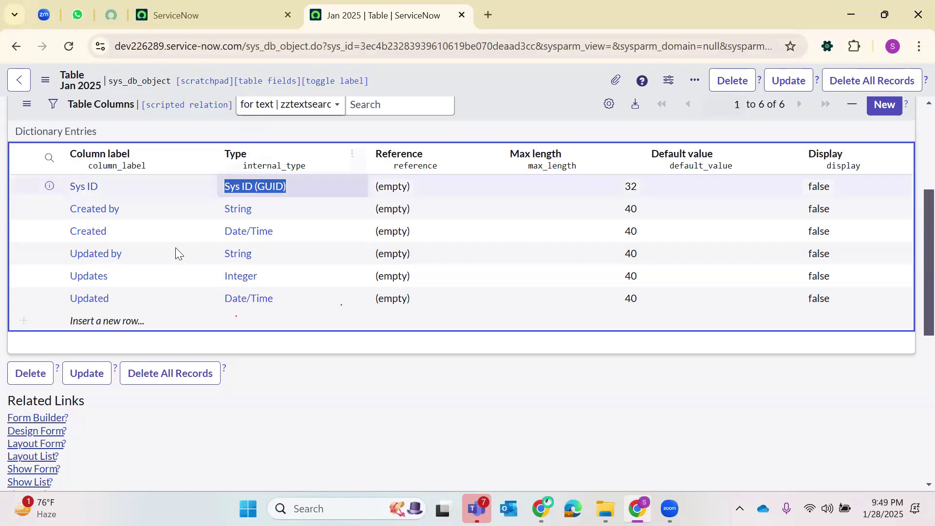
left_click_drag(126, 232, 68, 228)
double_click(68, 230)
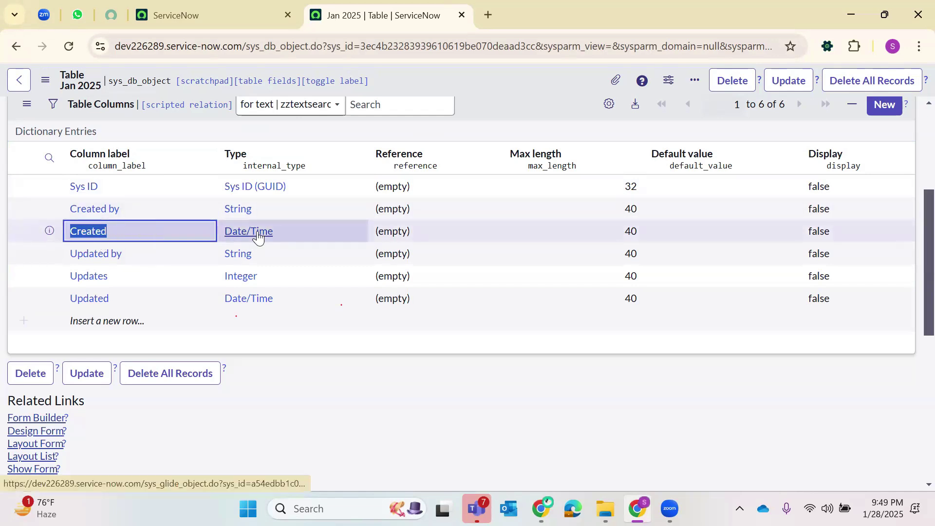
left_click(98, 208, "shift")
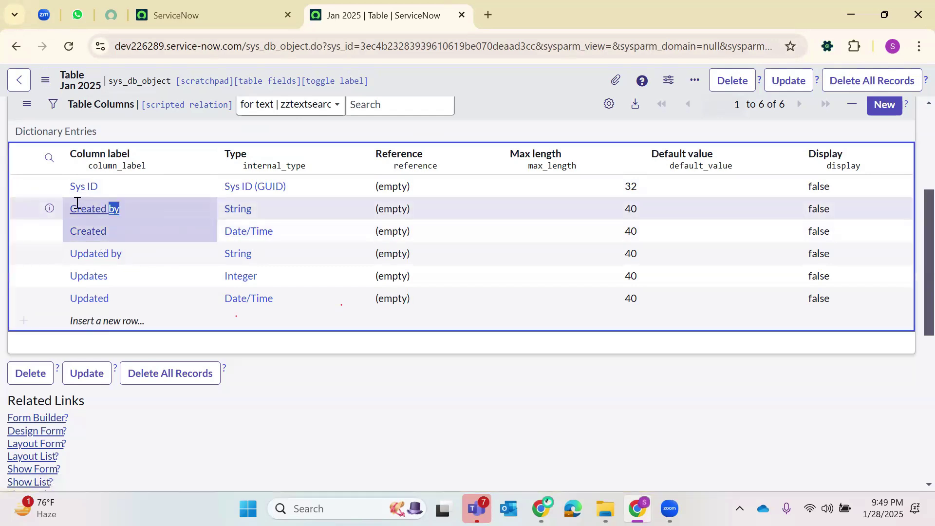
left_click(271, 214, "shift")
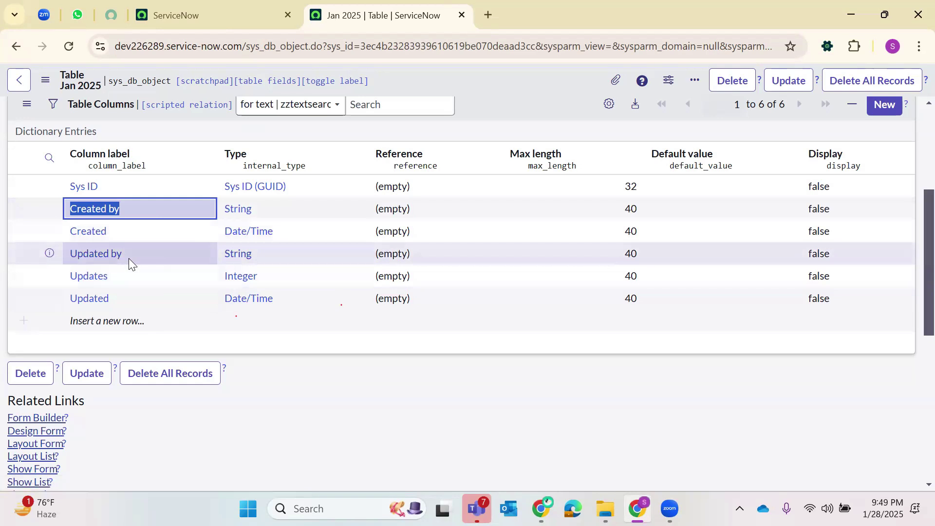
double_click(110, 276)
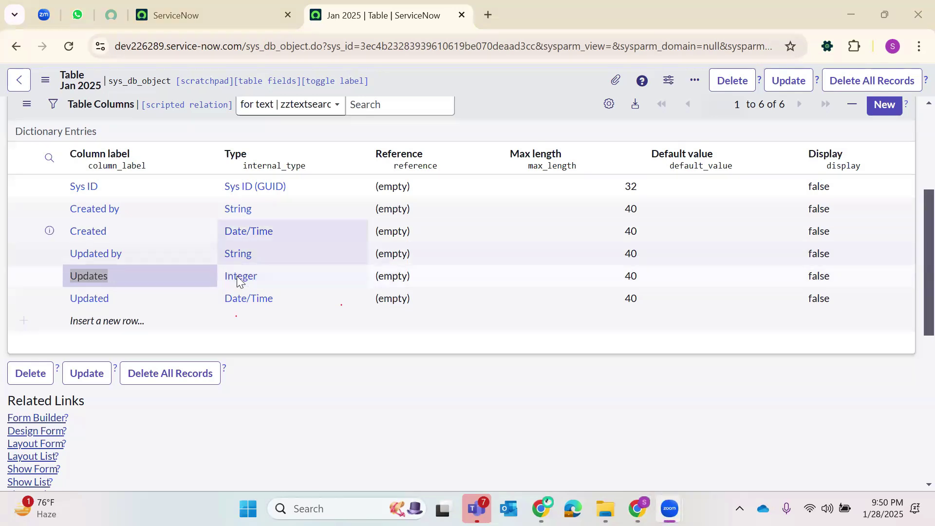
left_click(343, 397)
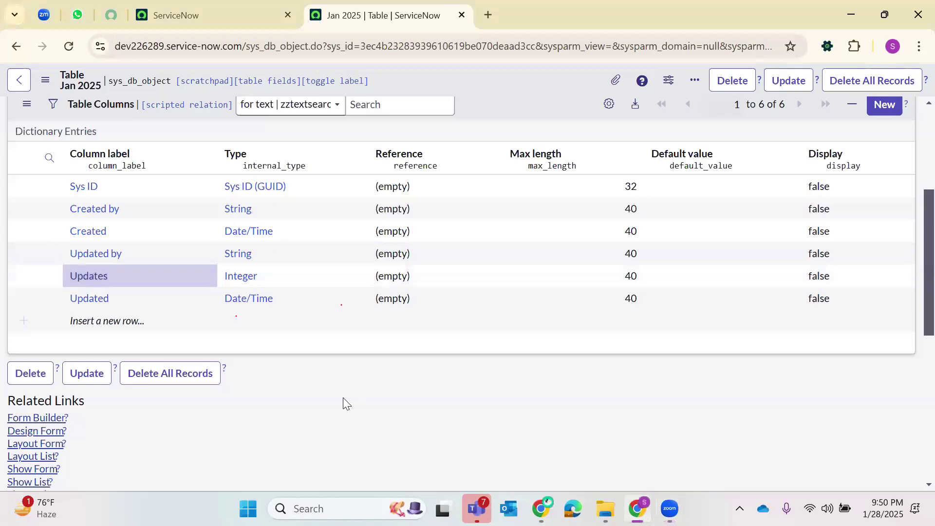
scroll(69, 278, "up", 3)
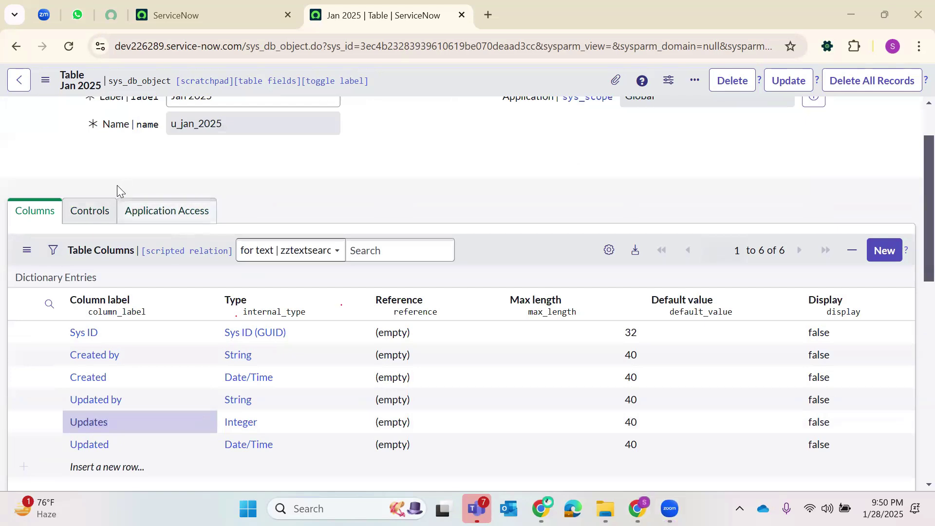
left_click(132, 211)
left_click(89, 214)
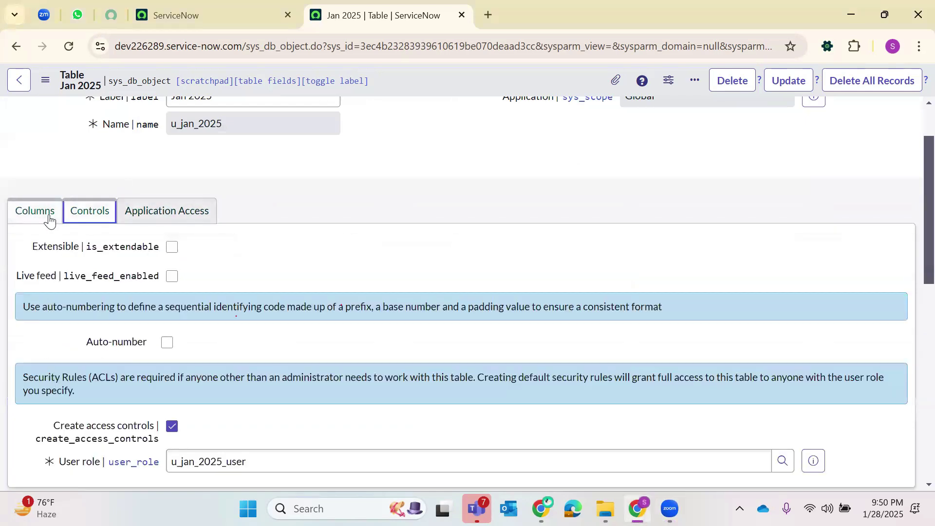
left_click(37, 221)
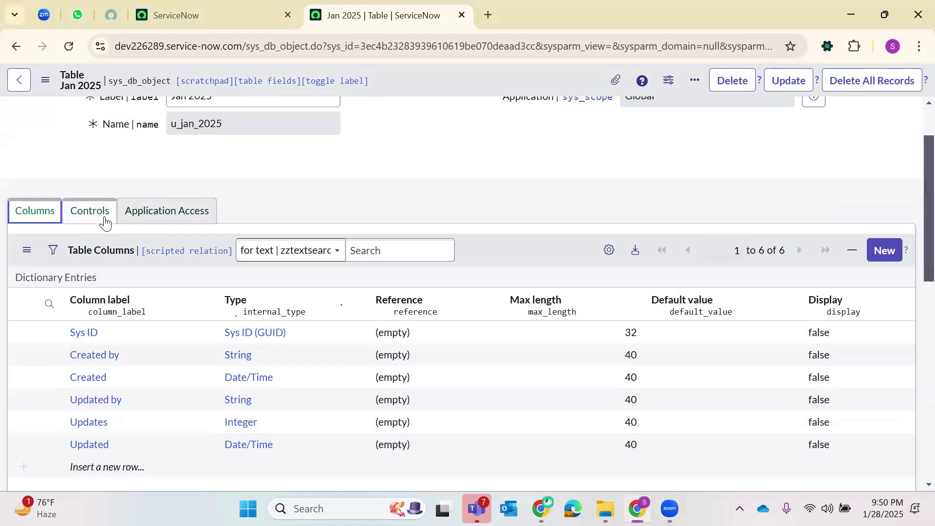
left_click(194, 217)
left_click(82, 215)
left_click(40, 219)
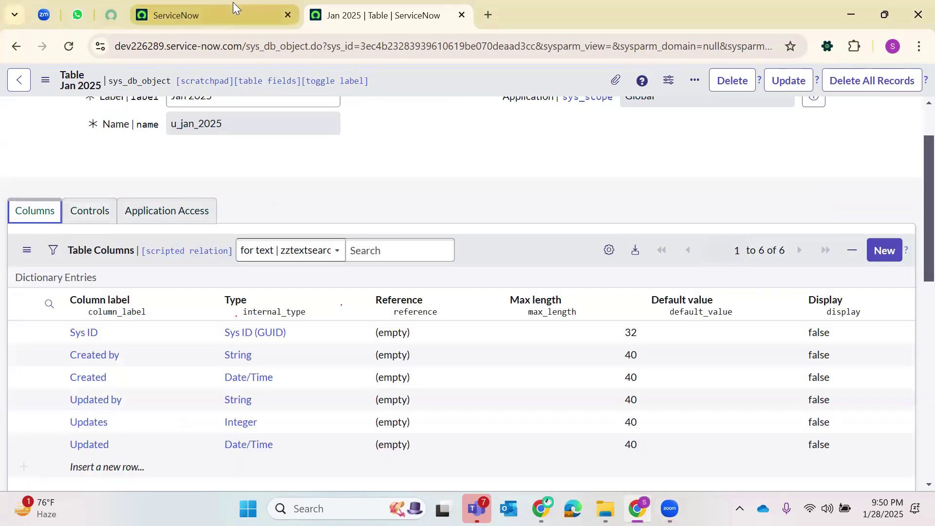
- Open sys_db_object.LIST from the other tab's navigator to list all 5,704 tables
left_click(224, 15)
left_click(157, 82)
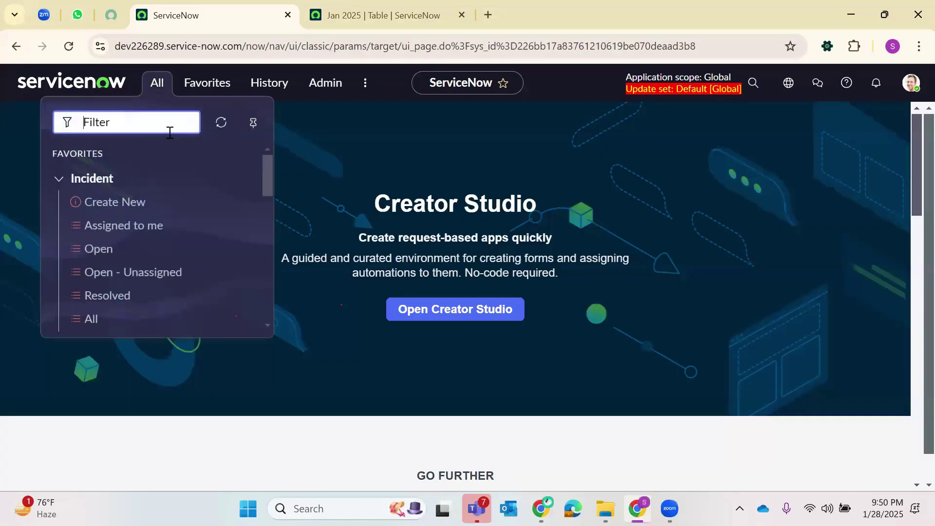
type("incid")
key("BackSpace")
key("BackSpace")
key("BackSpace")
key("BackSpace")
key("BackSpace")
type("sys_")
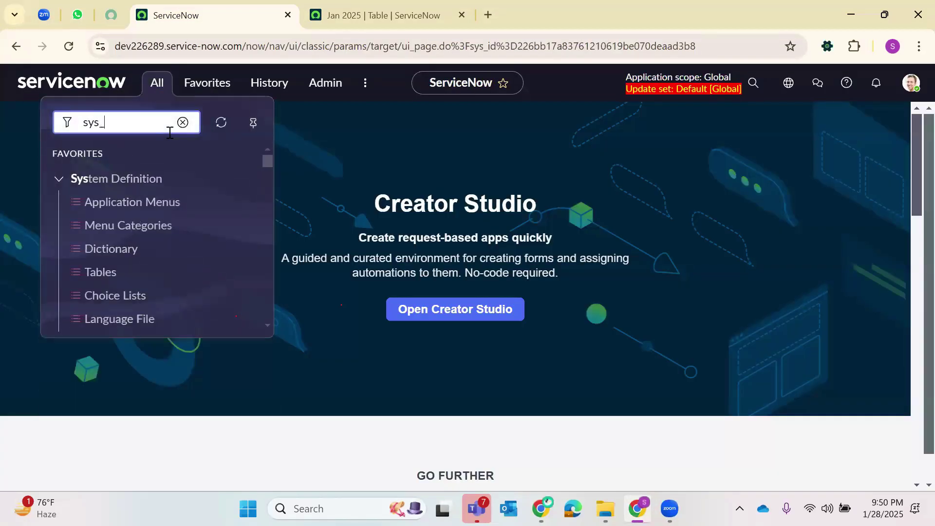
type("db_o")
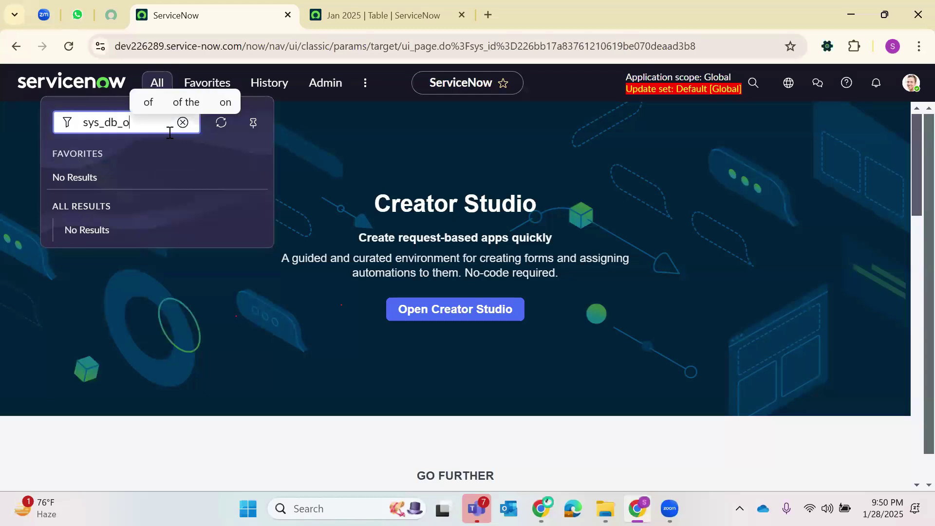
type("bject.LIST")
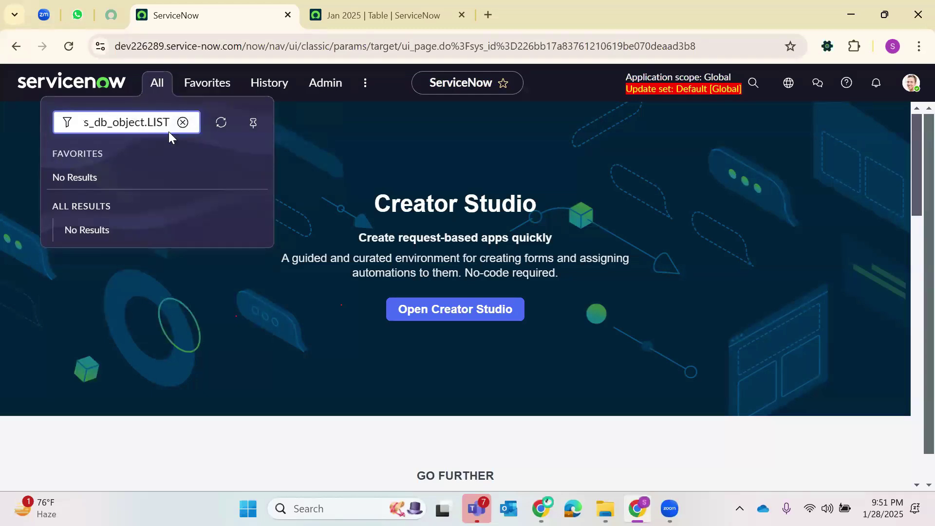
key("Return")
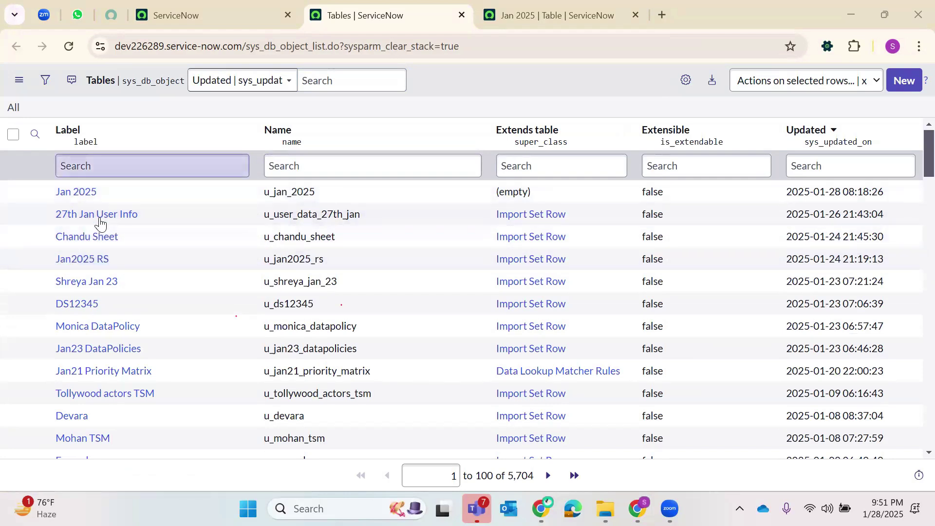
- Filter the Tables list by label 'incident' and open the Incident table
left_click(107, 168)
type("incident")
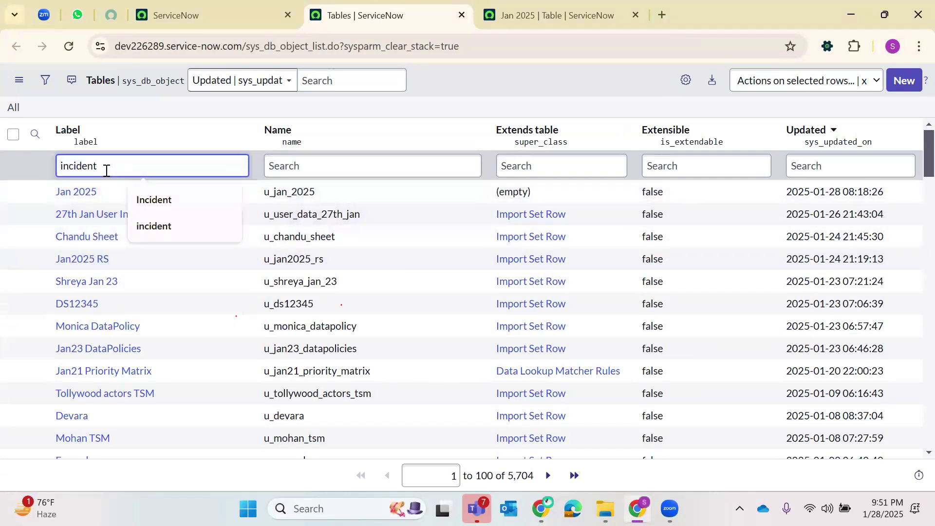
key("Return")
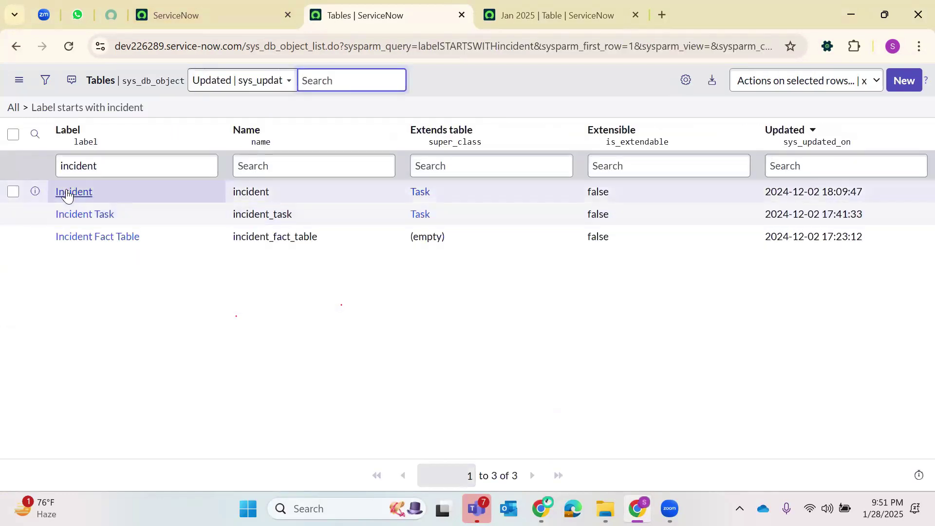
left_click(68, 192)
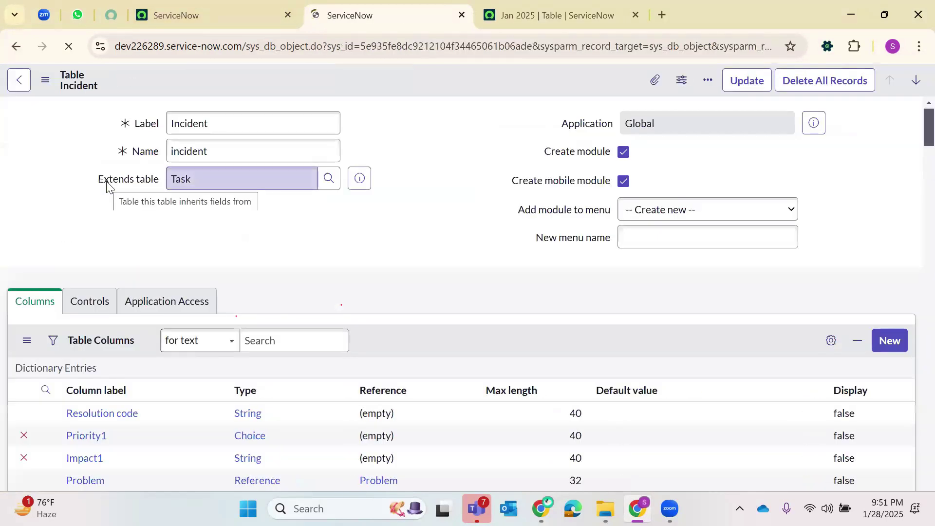
- Show the Incident table's list of 150 records, then return to the Jan 2025 table
scroll(192, 361, "down", 3)
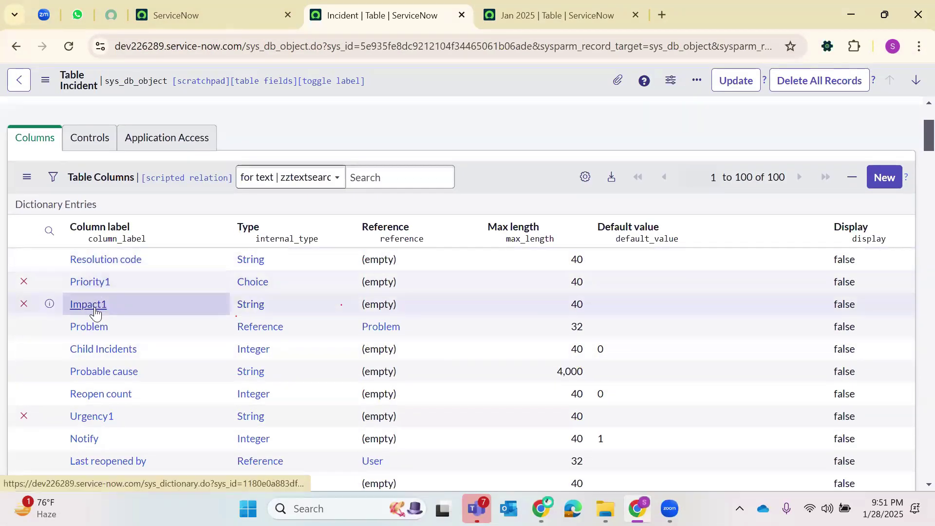
scroll(88, 229, "down", 3)
scroll(88, 242, "down", 10)
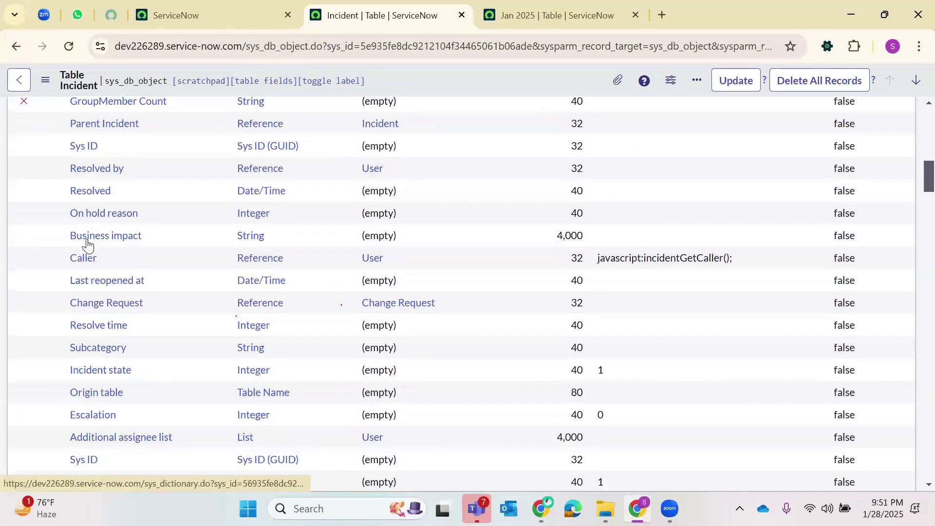
scroll(86, 247, "down", 20)
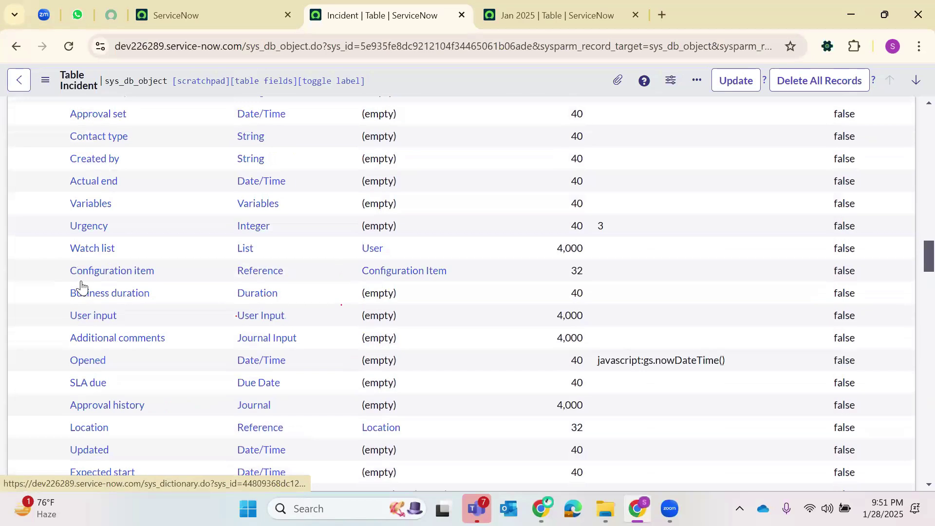
scroll(85, 307, "down", 6)
scroll(292, 210, "up", 10)
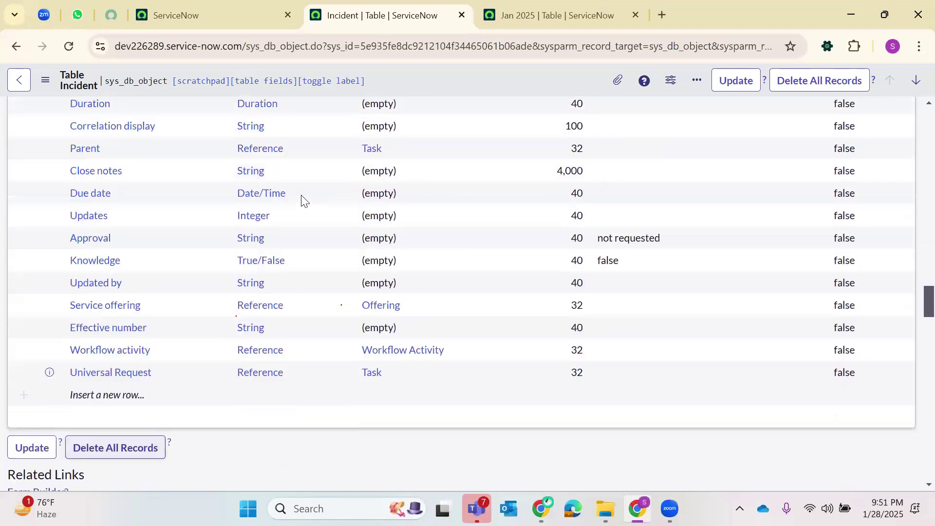
scroll(165, 255, "down", 15)
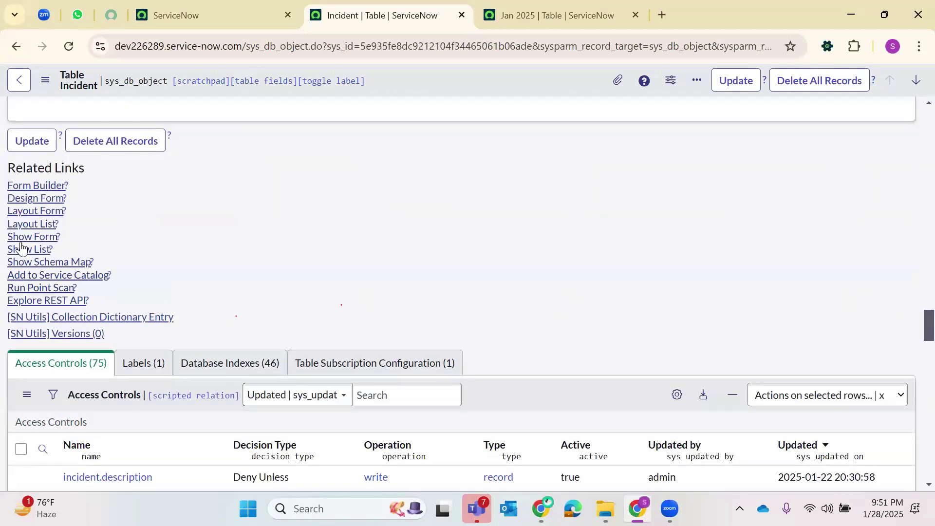
left_click(37, 253)
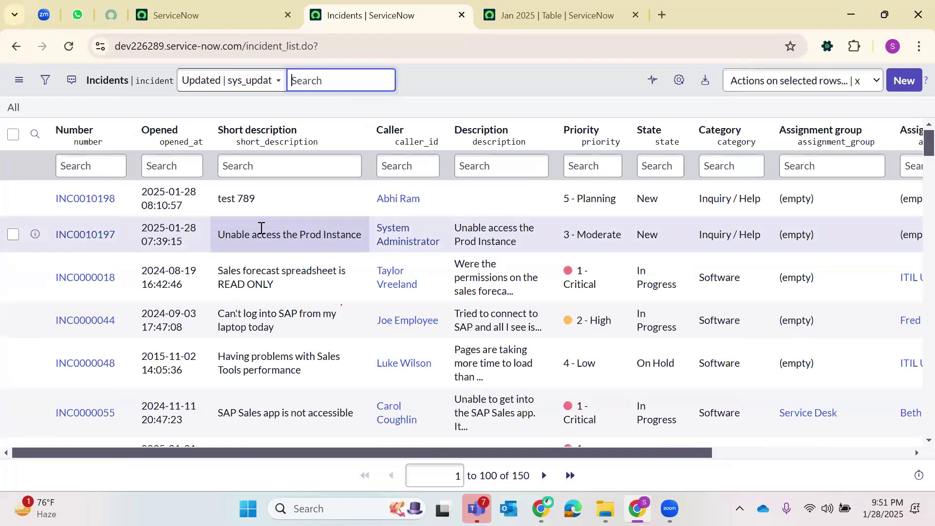
left_click(546, 17)
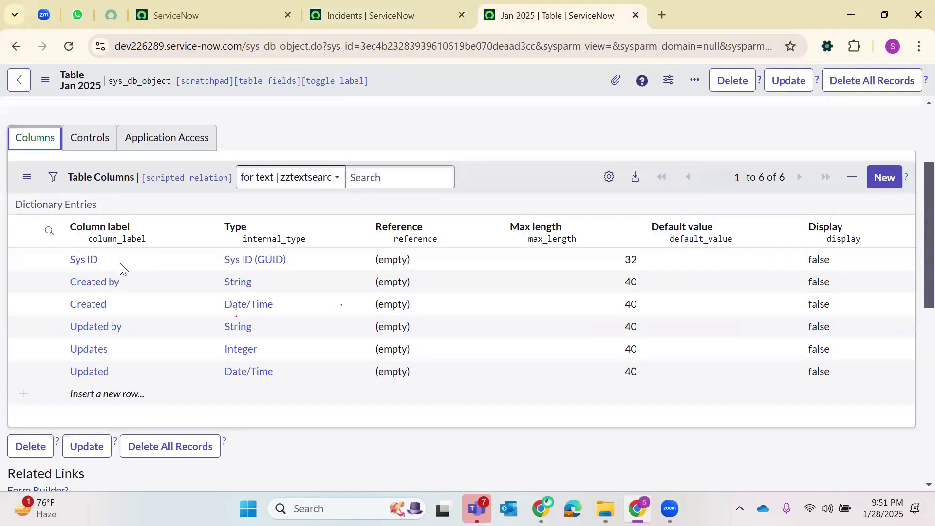
- Try adding a 'Name' column, cancel its type edit and delete the row, then reload
scroll(120, 268, "down", 1)
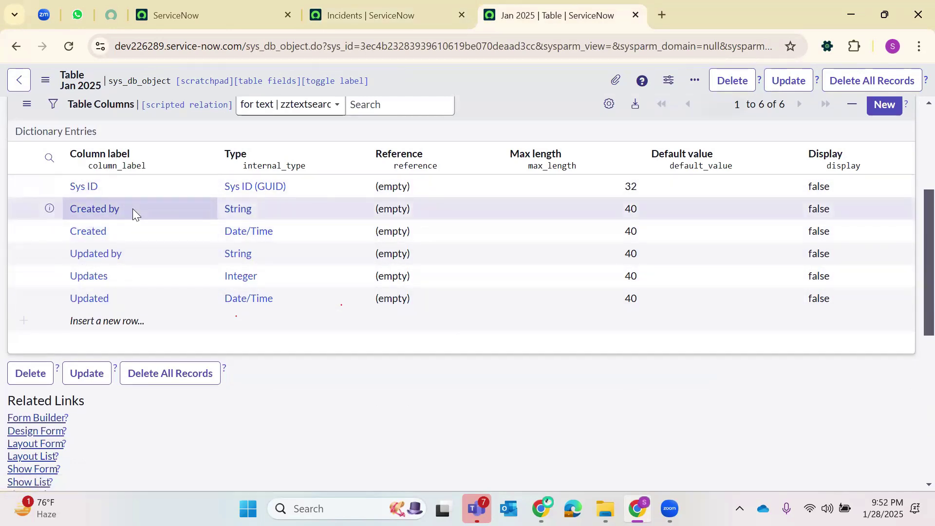
left_click(105, 328)
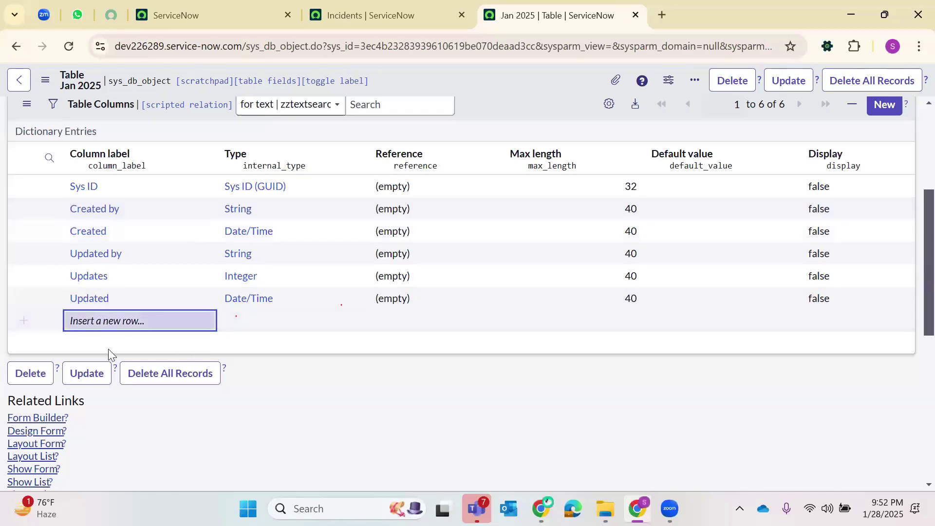
left_click(91, 321)
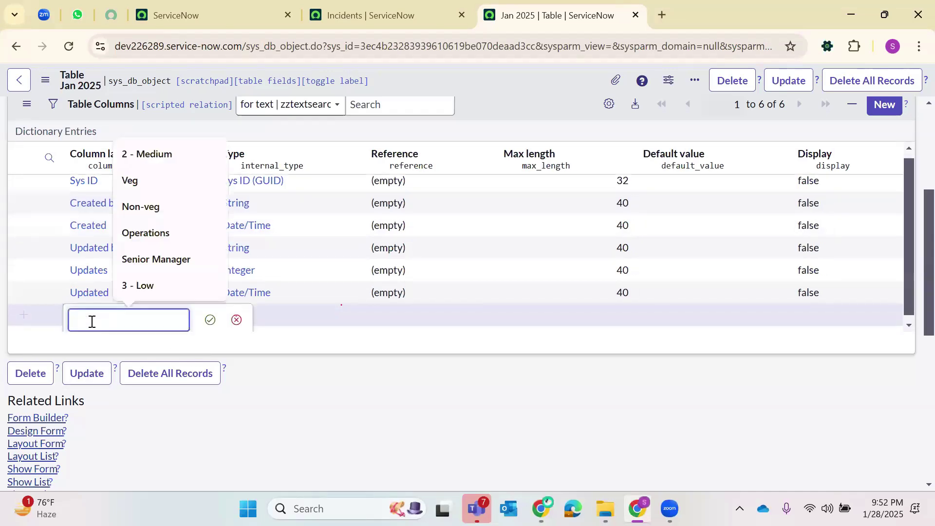
type("Name")
key("Return")
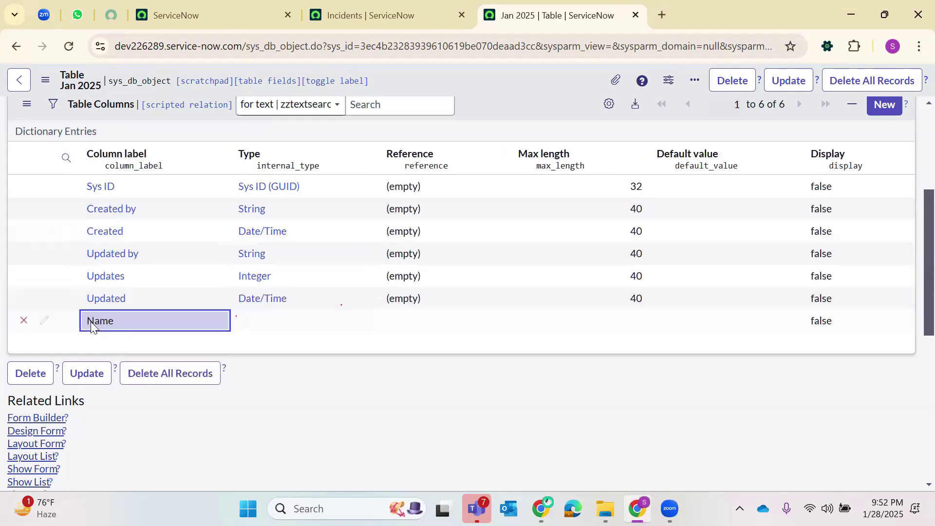
double_click(285, 322)
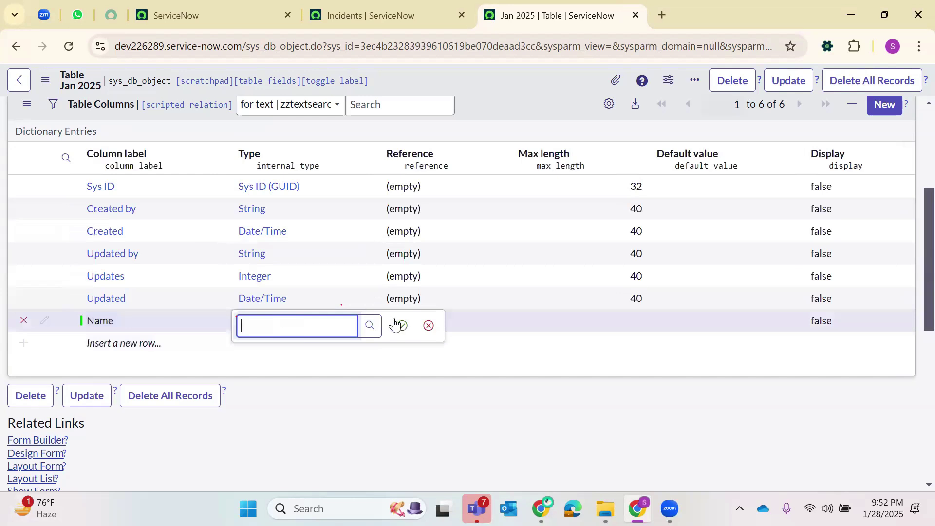
left_click(429, 326)
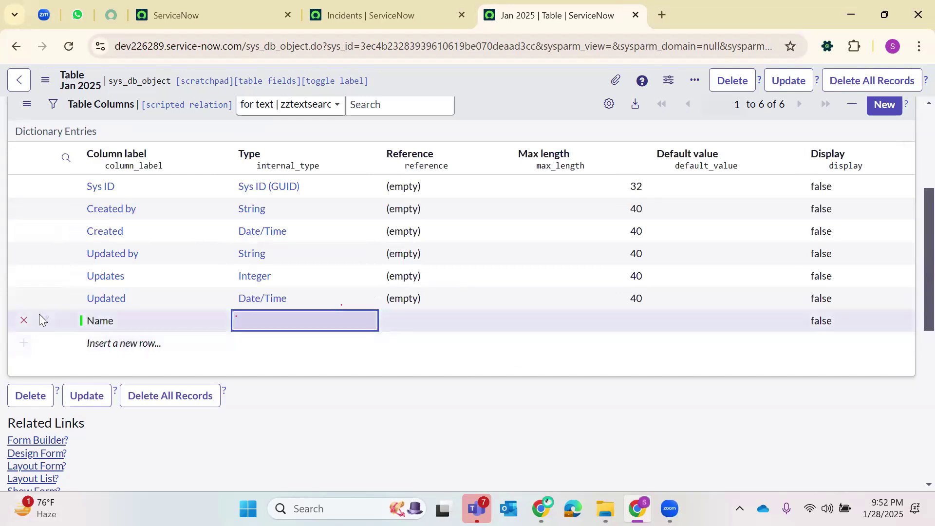
left_click(24, 320)
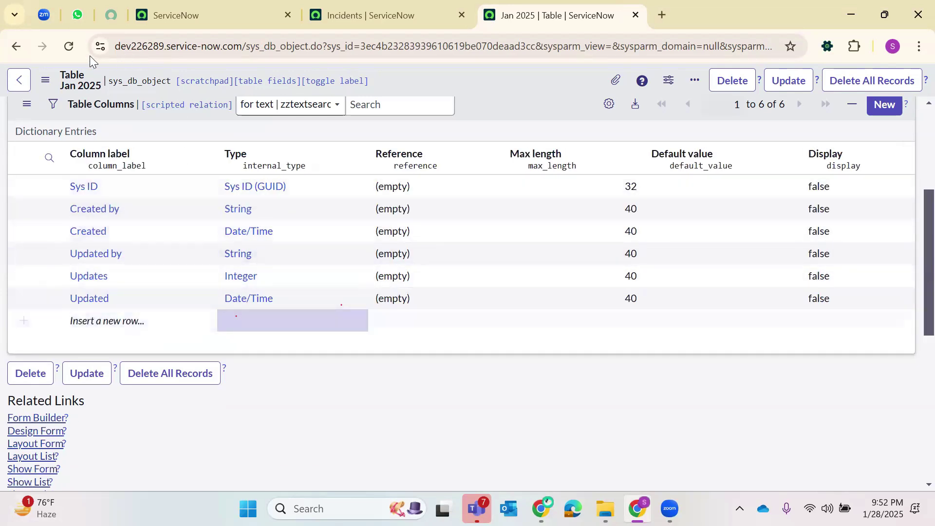
left_click(69, 47)
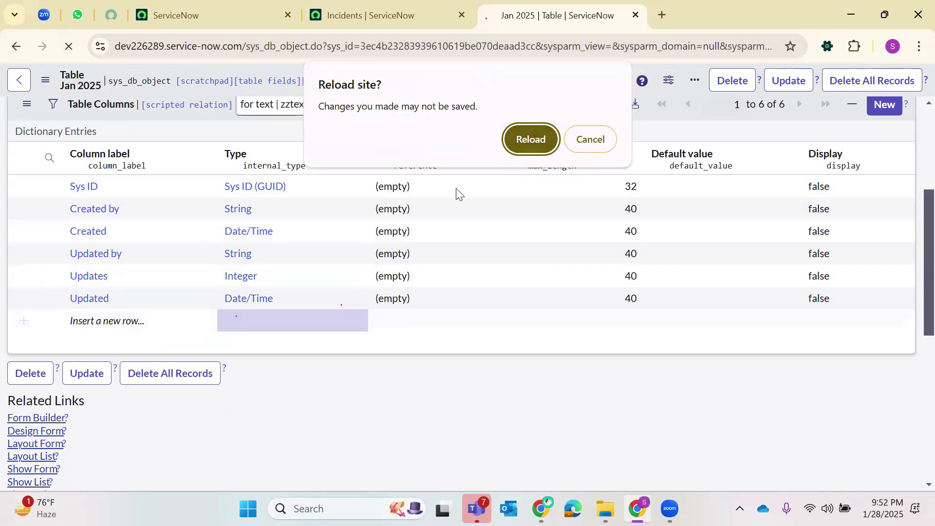
- Dismiss the reload prompt and close the Incidents list tab, returning to Jan 2025
key("Escape")
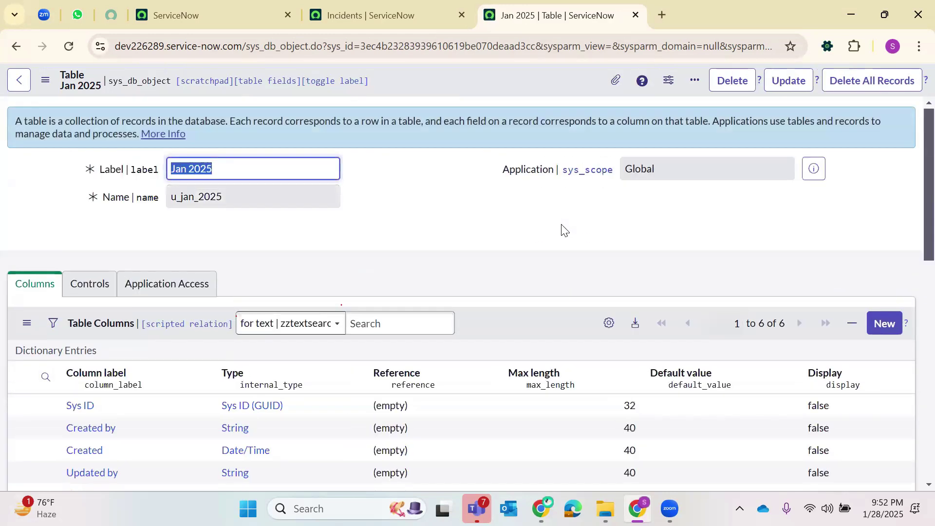
left_click(415, 11)
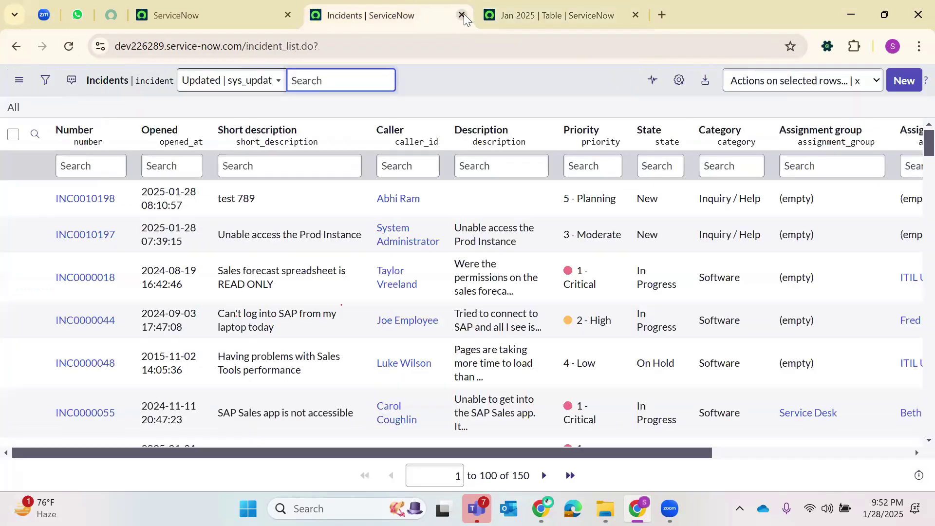
left_click(461, 15)
left_click(374, 215)
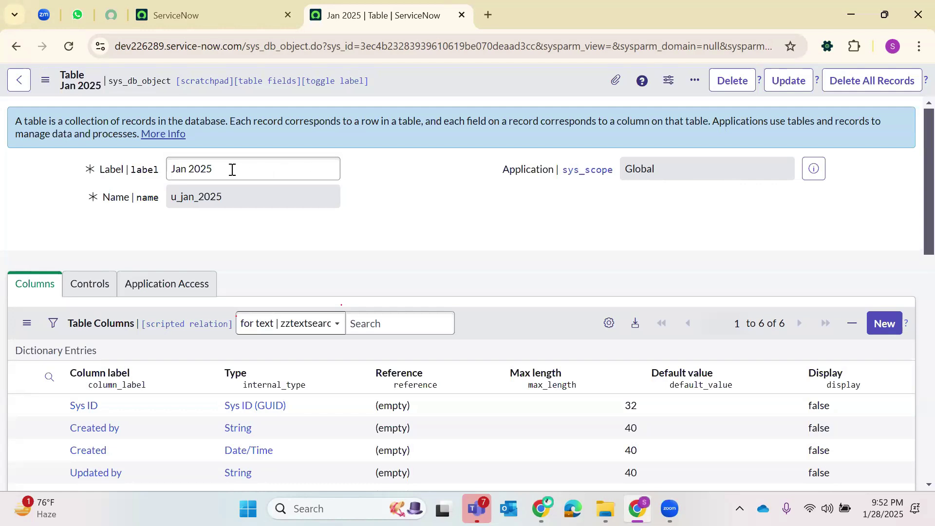
- Turn off technical names on the Jan 2025 form so fields show plain labels like Name
left_click_drag(175, 199, 214, 197)
double_click(174, 210)
left_click(173, 204)
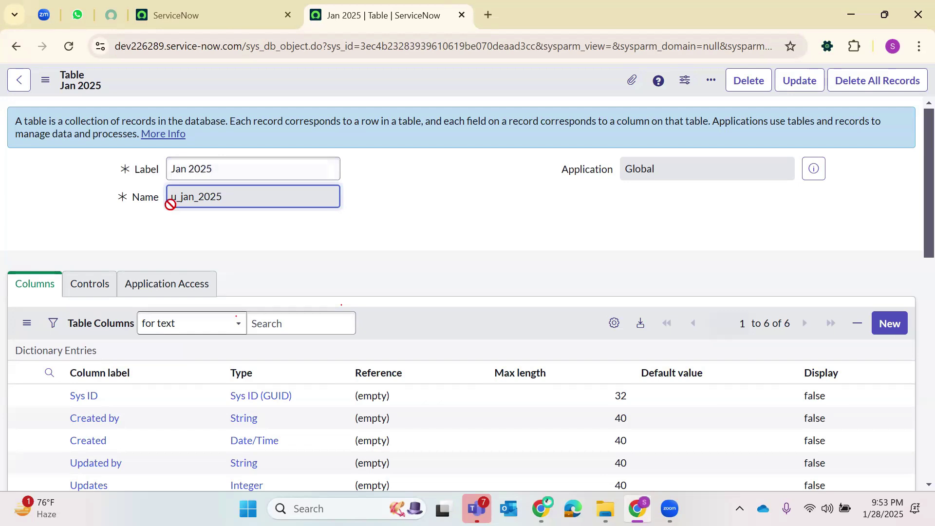
left_click(270, 249)
scroll(269, 248, "down", 3)
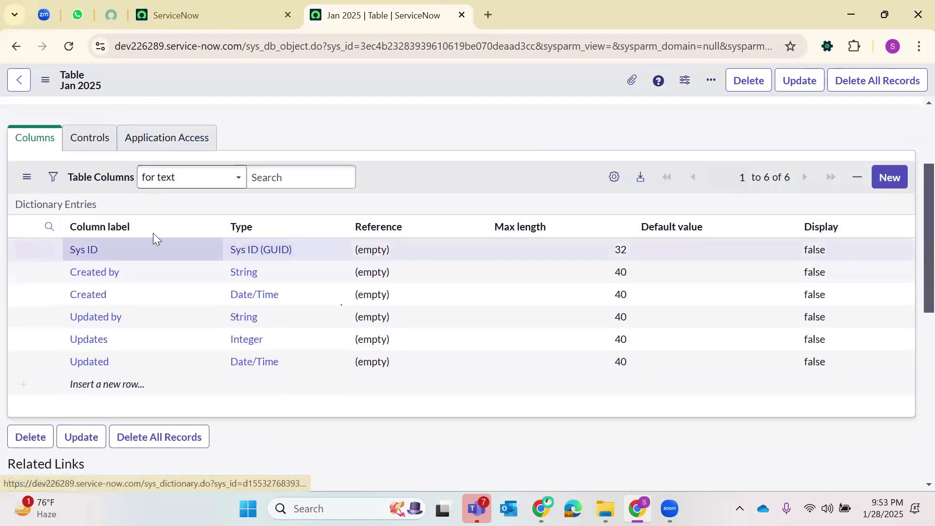
scroll(152, 236, "up", 2)
scroll(153, 236, "down", 2)
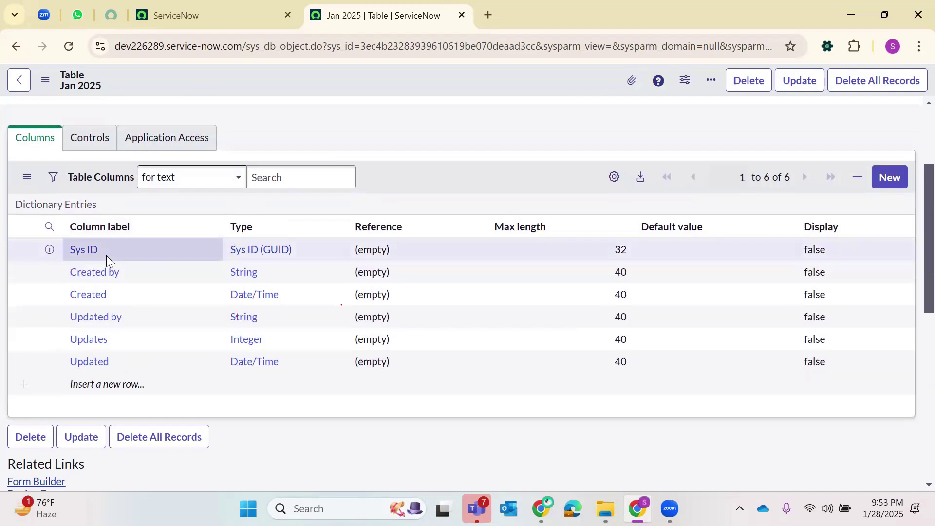
left_click(121, 363)
left_click_drag(70, 298, 56, 241)
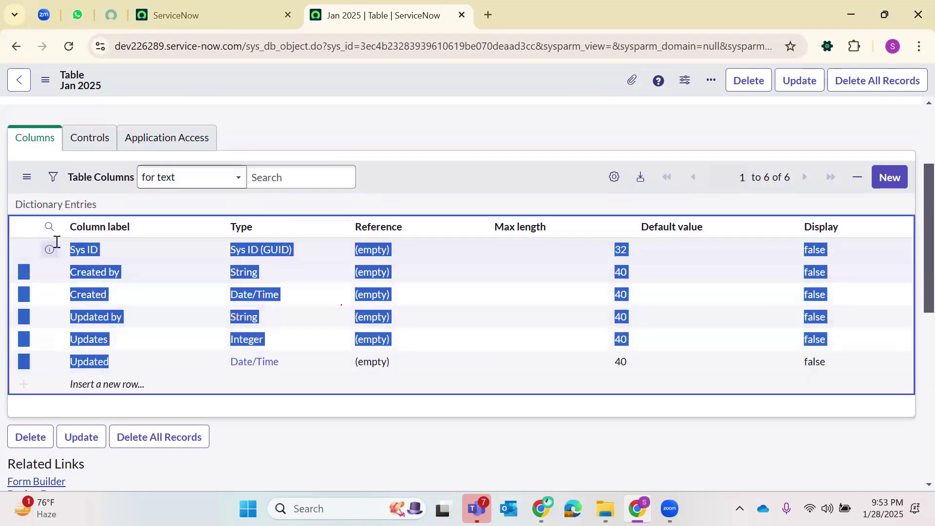
left_click(385, 174)
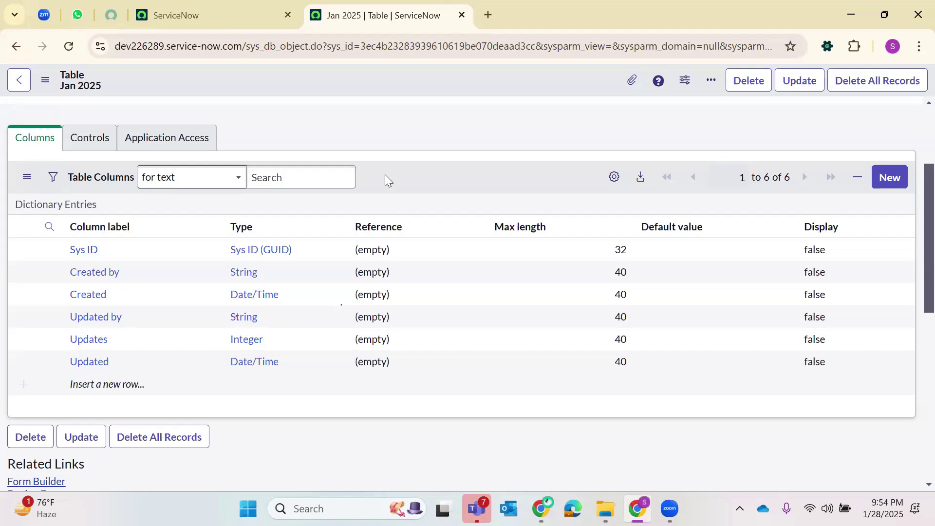
- Add a new column labelled 'Name' to the Jan 2025 table
left_click(244, 338)
double_click(244, 338)
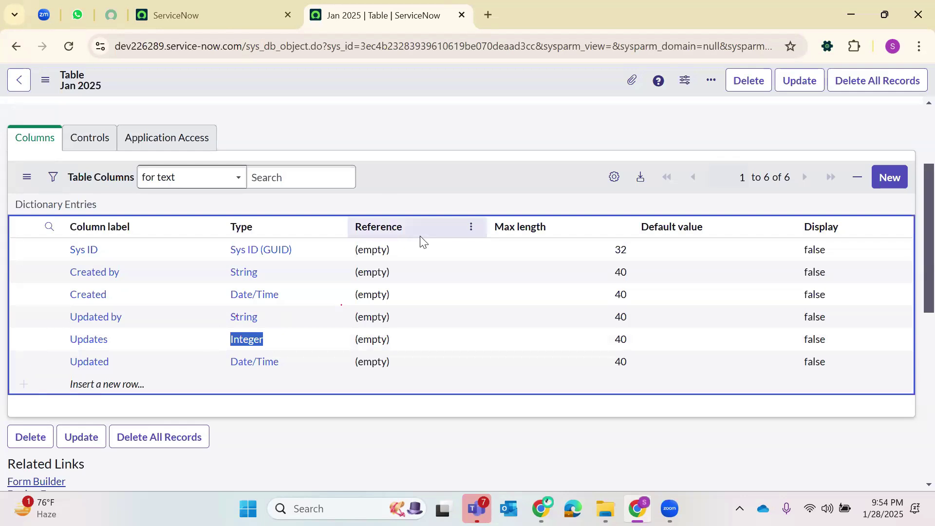
left_click(136, 384)
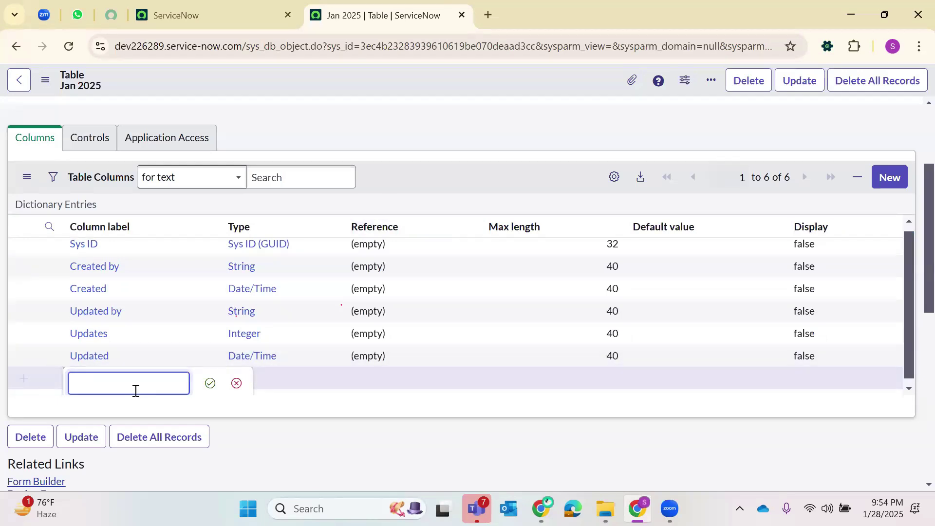
type("Name")
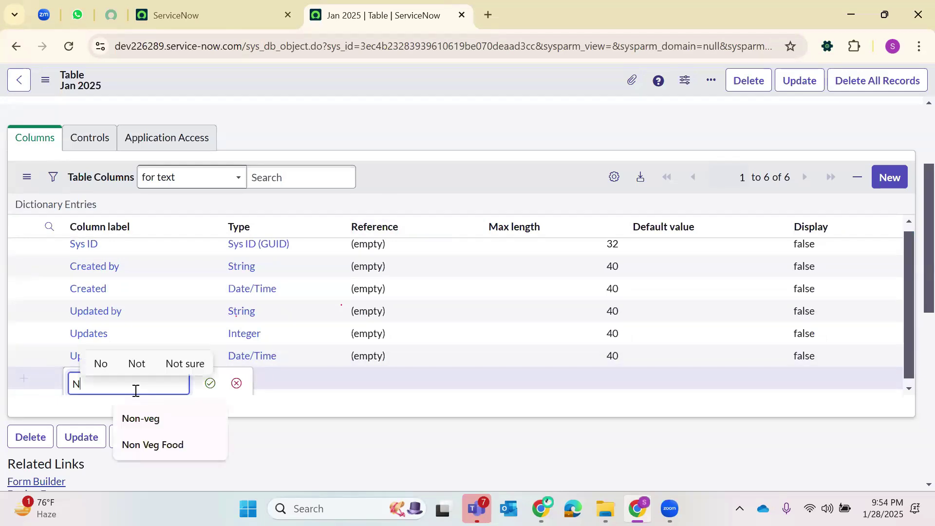
key("Return")
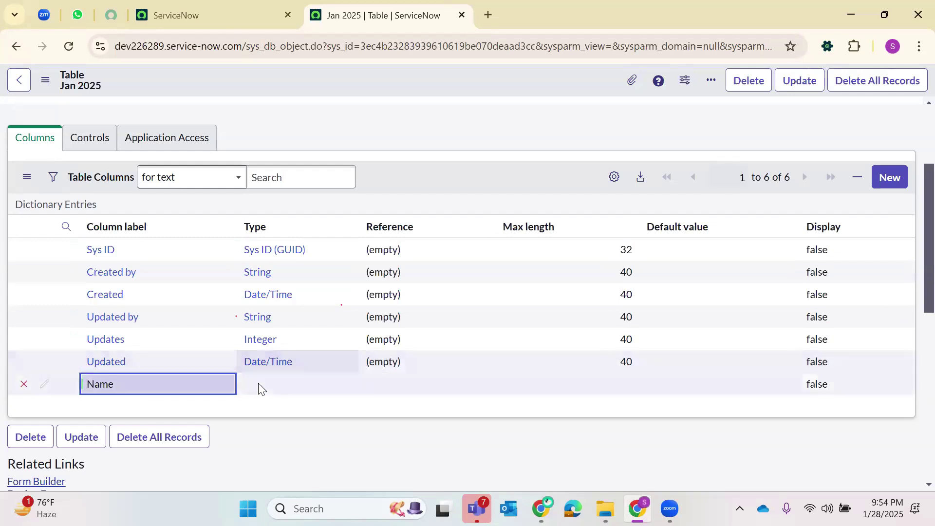
- Set the Name column's type to String and save the table
left_click(259, 384)
left_click(259, 384)
type("String")
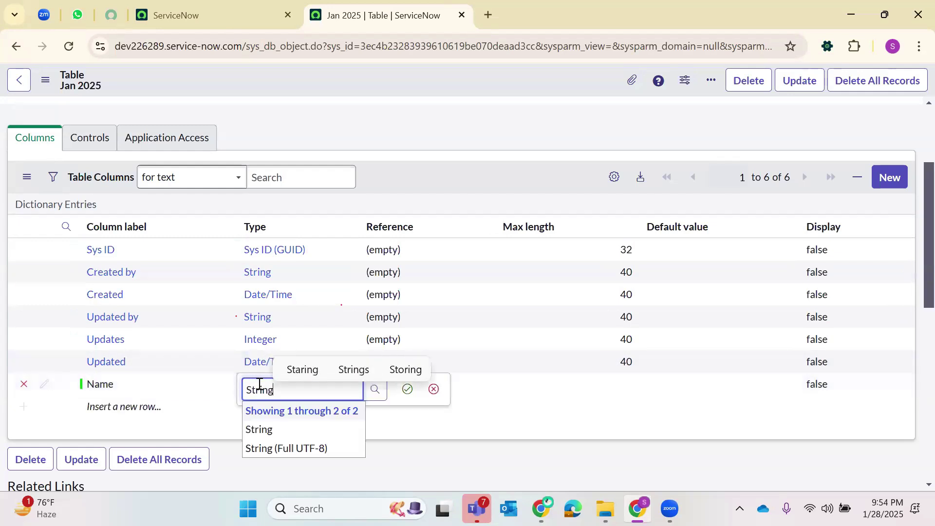
key("Return")
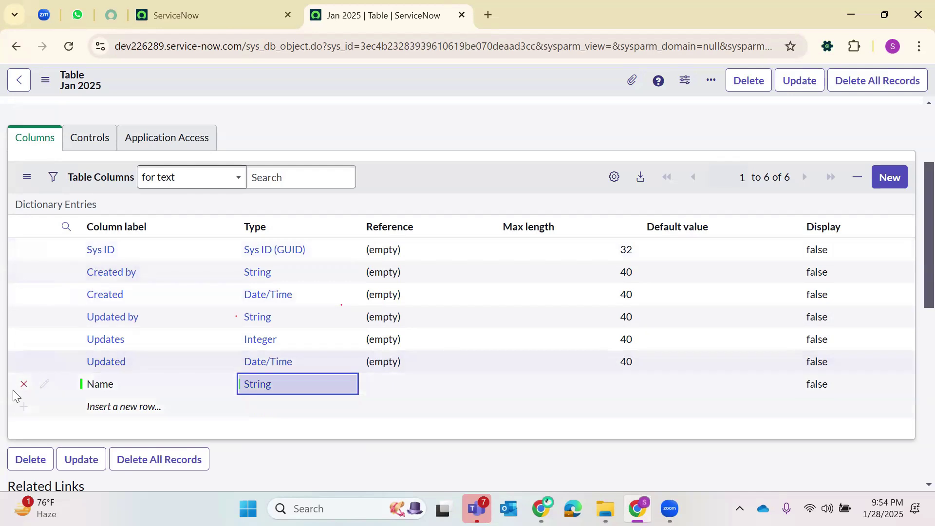
right_click(397, 68)
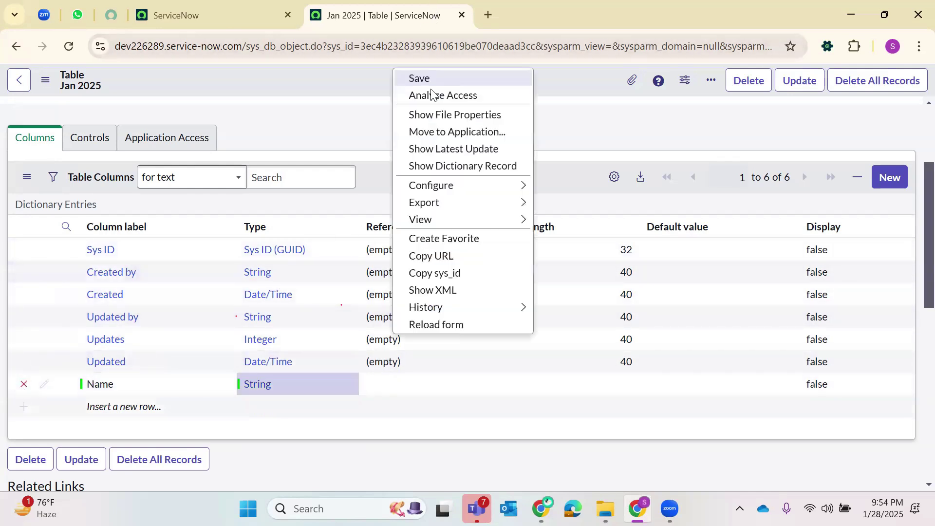
left_click(427, 95)
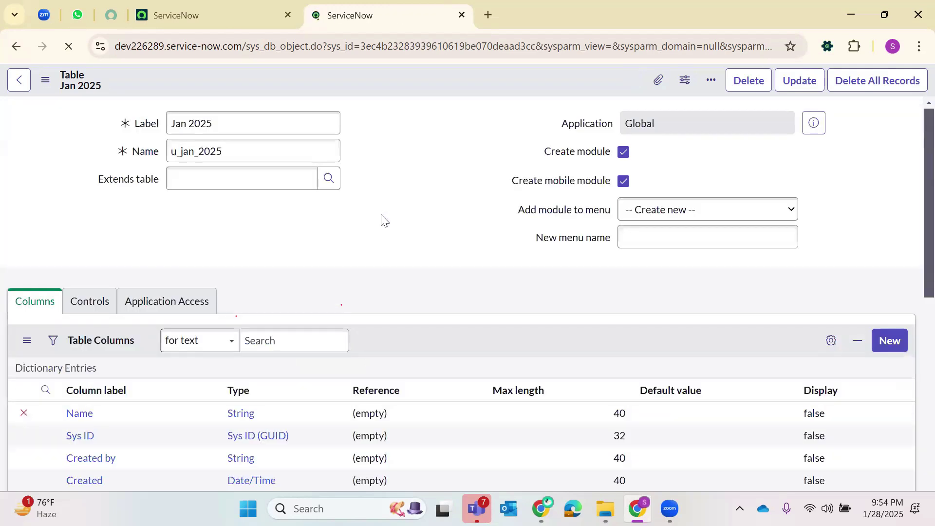
- Add an 'Address' column of type String
scroll(146, 370, "down", 3)
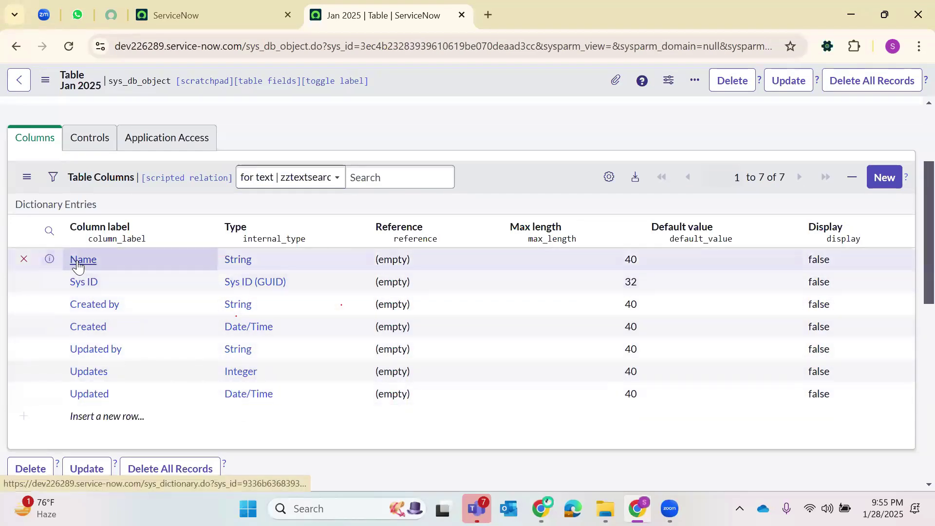
scroll(119, 316, "down", 2)
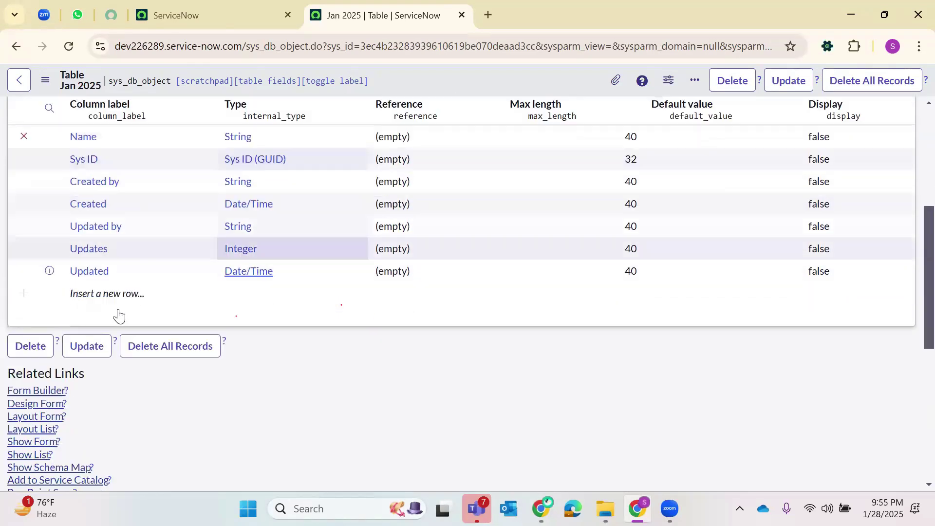
left_click(106, 268)
type("A")
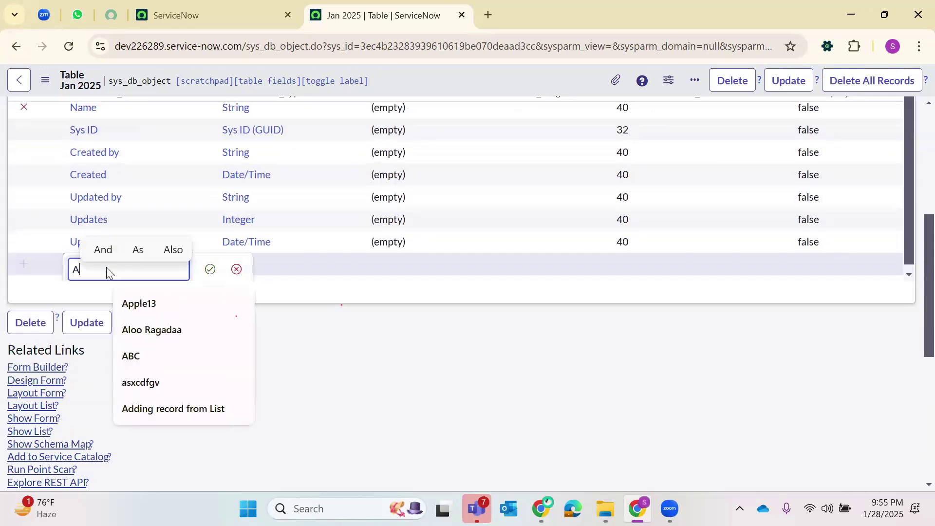
type("ddress")
key("Return")
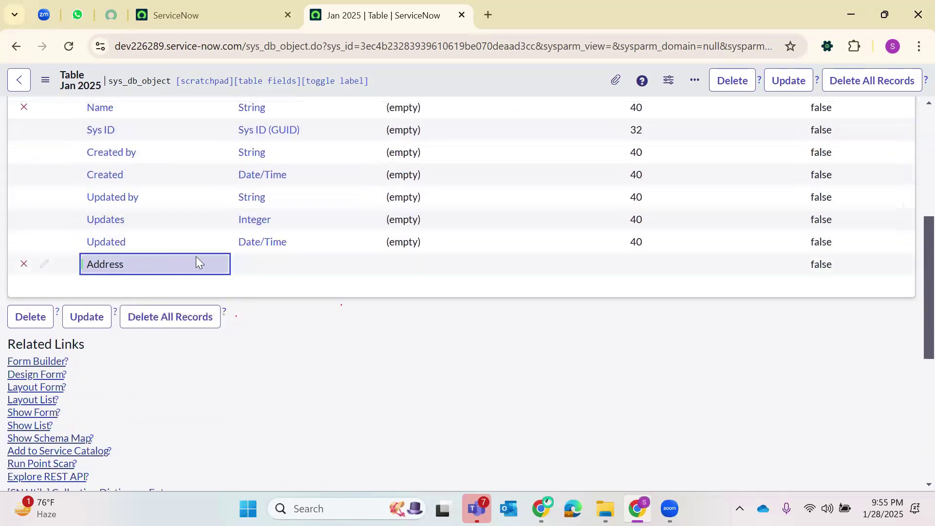
double_click(255, 263)
type("S")
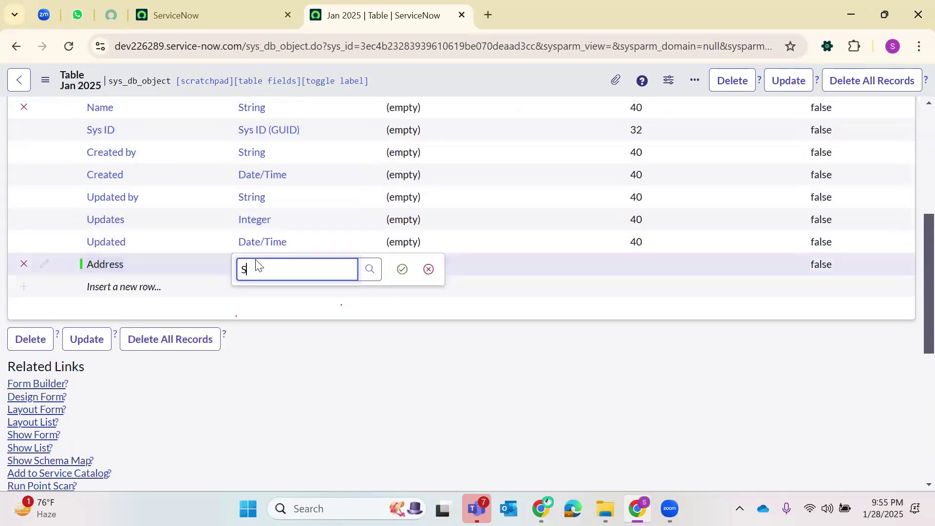
type("tring")
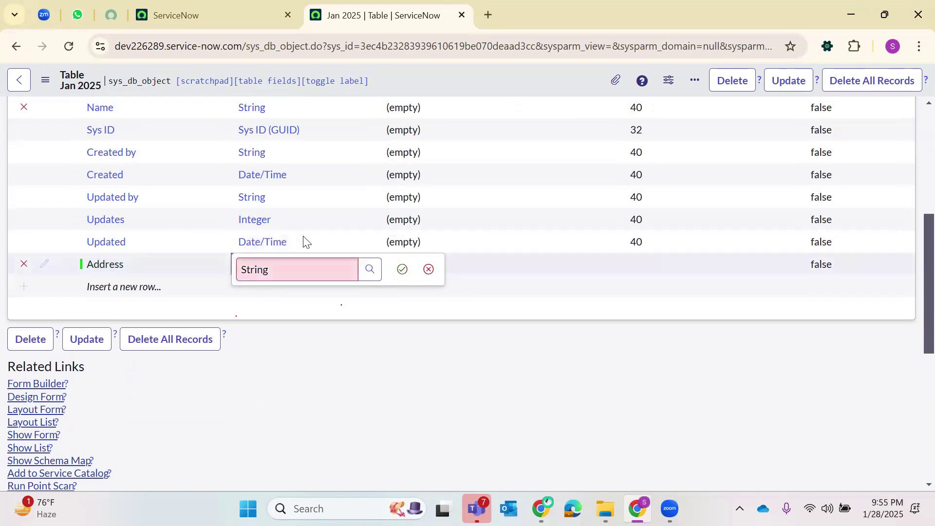
left_click(401, 271)
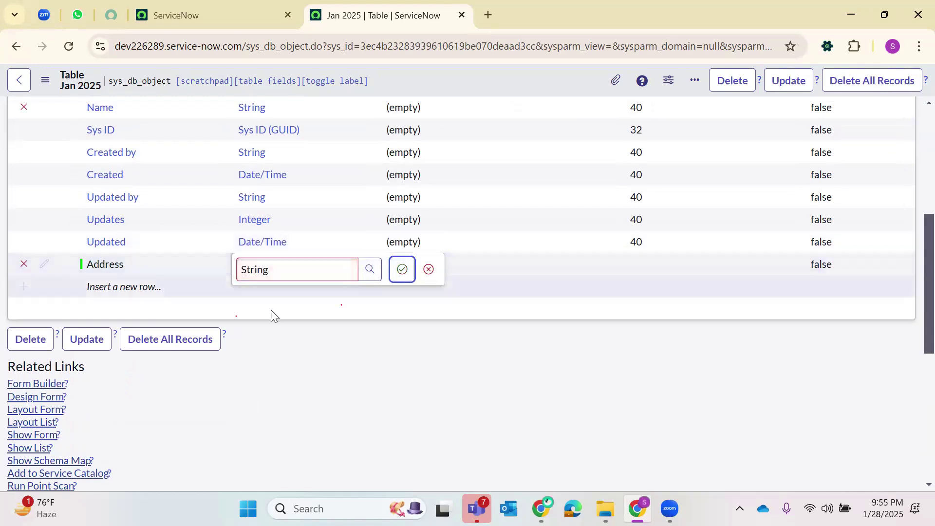
- Add a 'Contact Number' column of type String and save the table
double_click(171, 286)
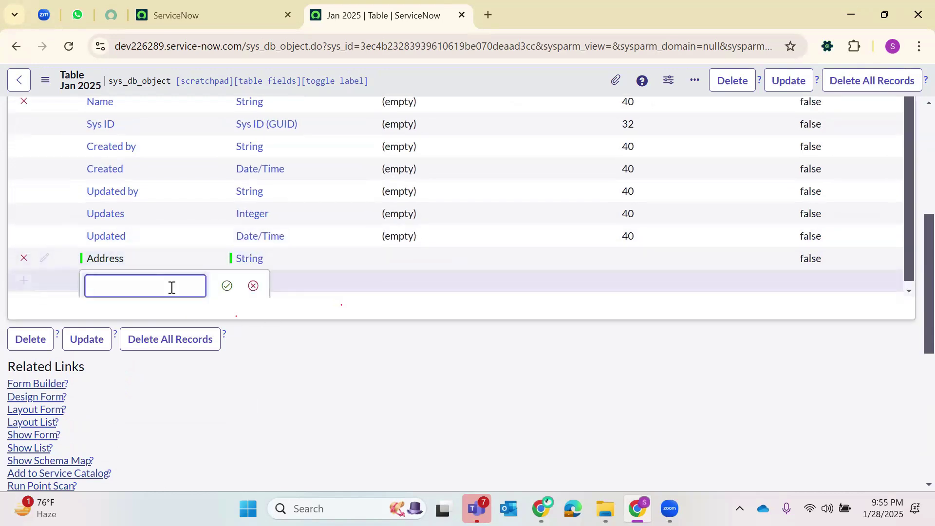
type("Contact N")
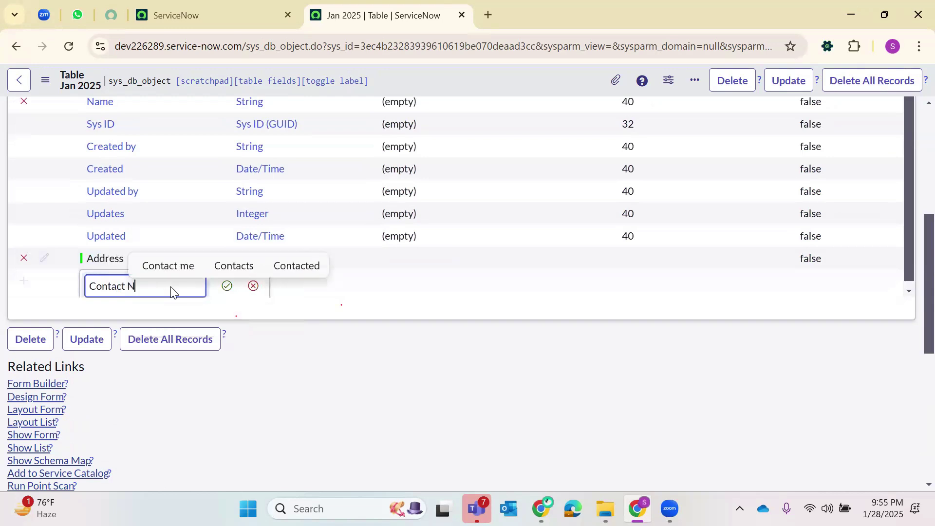
type("umber")
key("Return")
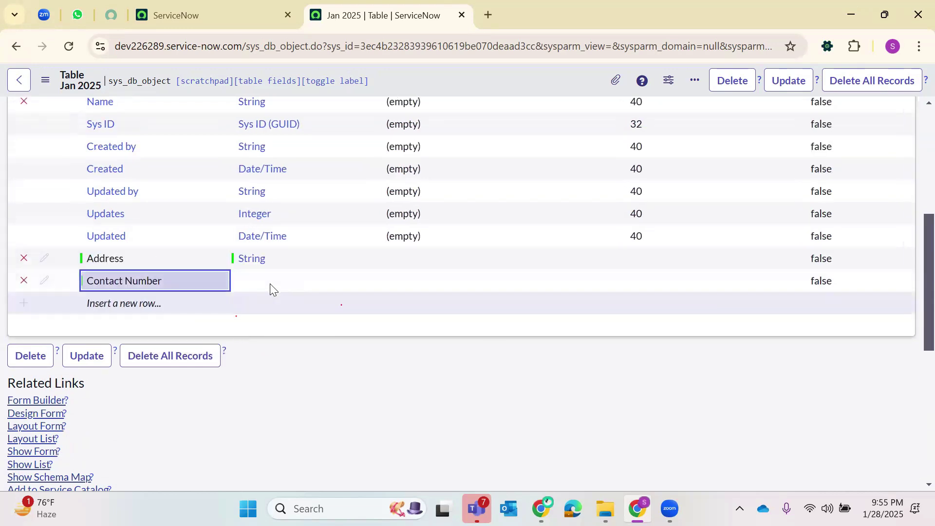
left_click(272, 289)
left_click(271, 288)
type("Sge")
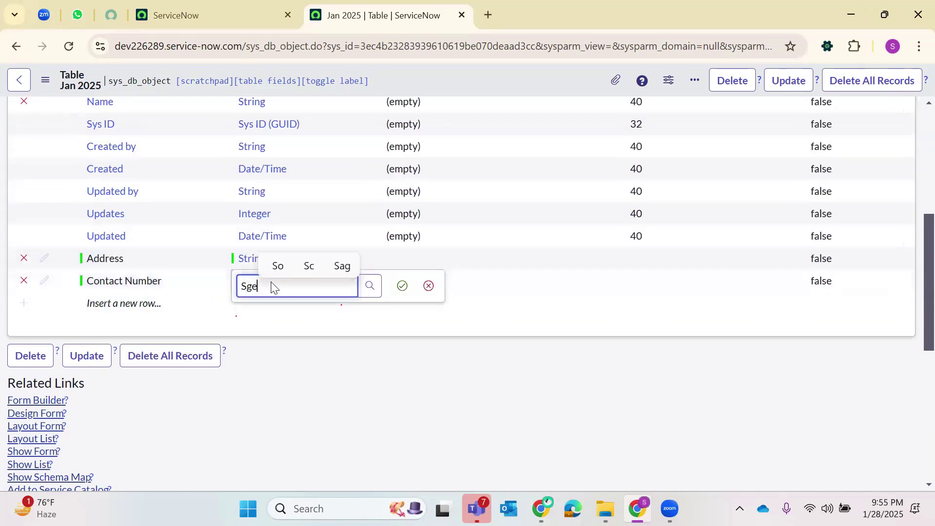
key("BackSpace")
key("BackSpace")
type("tring")
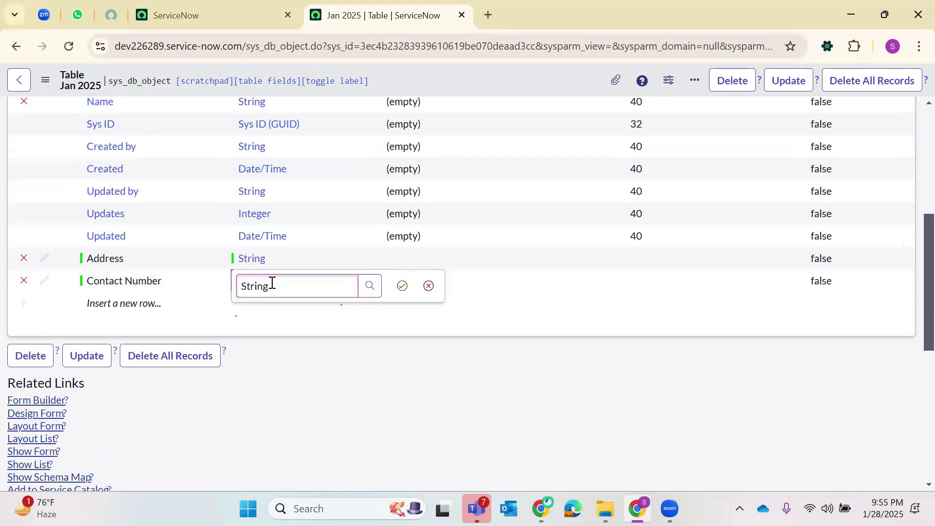
key("Return")
right_click(418, 79)
left_click(501, 89)
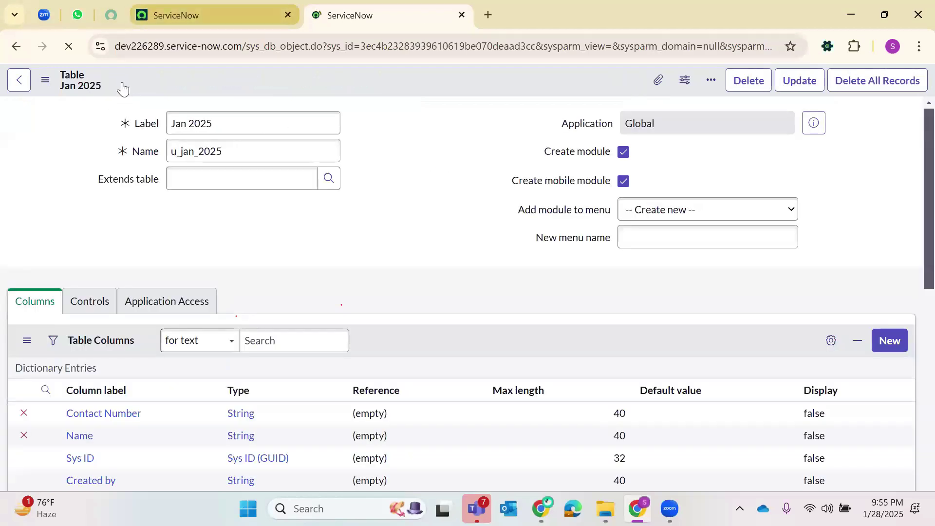
- Filter the navigator for '2025' and open the Jan 2025s module in a new tab
left_click(139, 2)
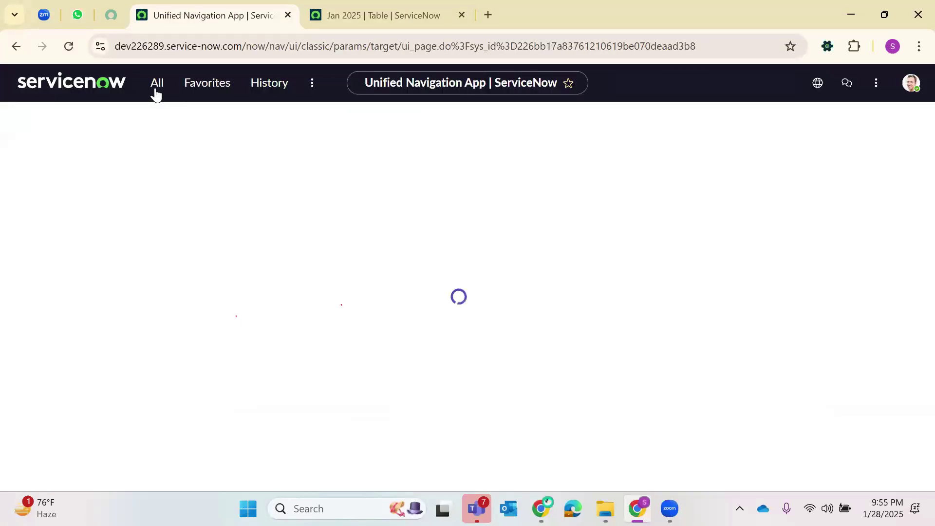
left_click(156, 84)
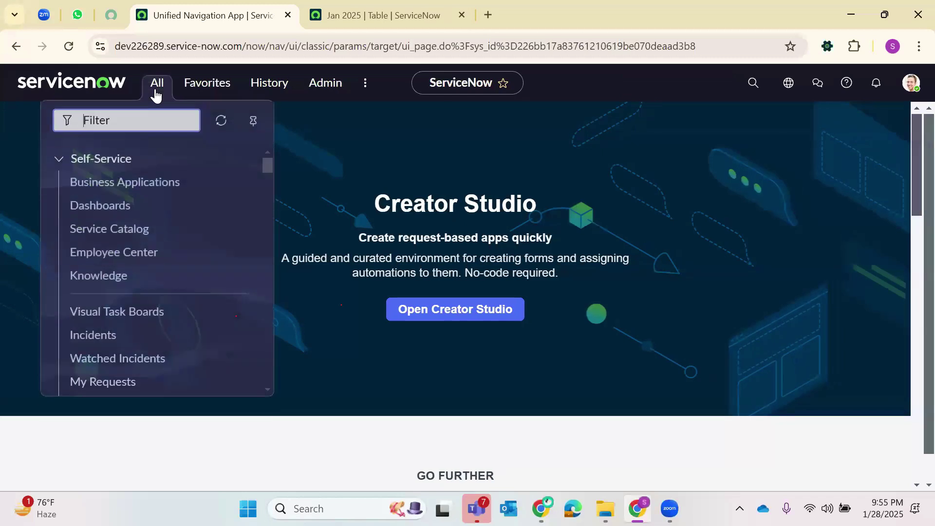
type("Jan202")
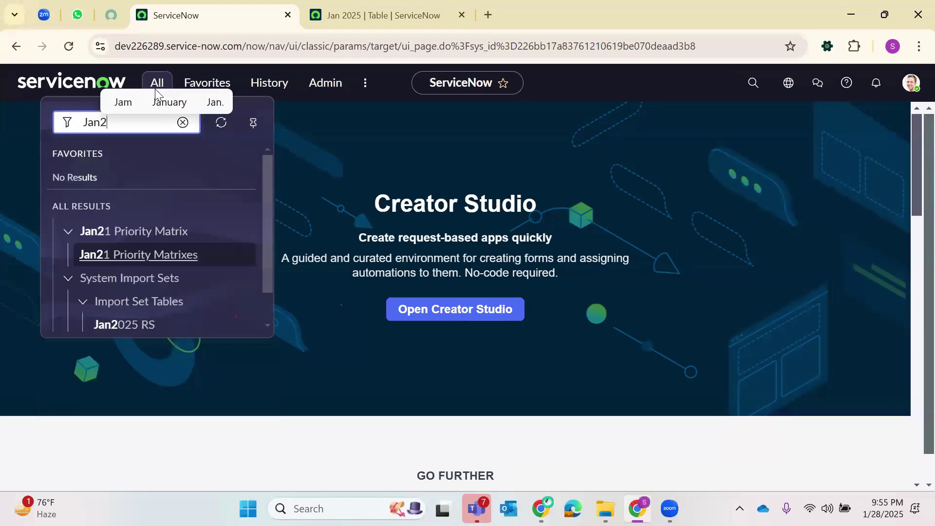
key("BackSpace")
key("BackSpace")
key("BackSpace")
type("20")
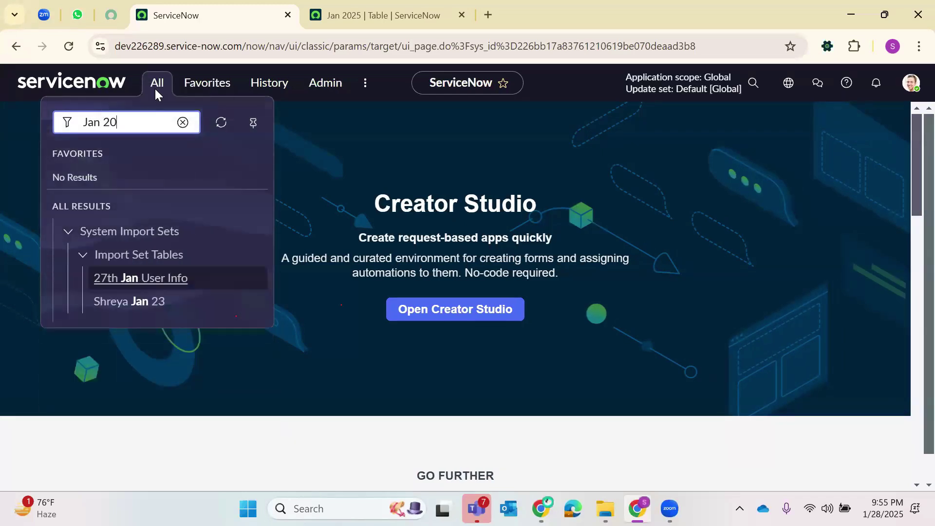
type("25")
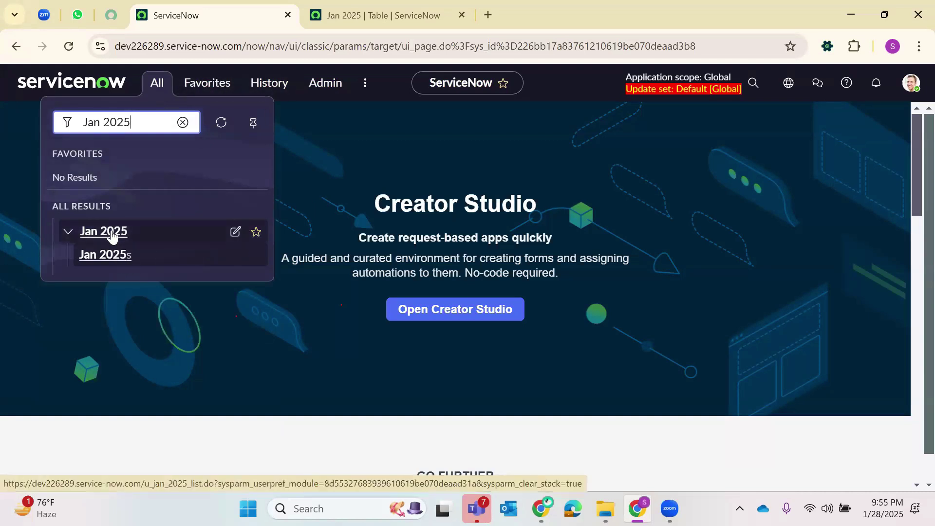
right_click(109, 263)
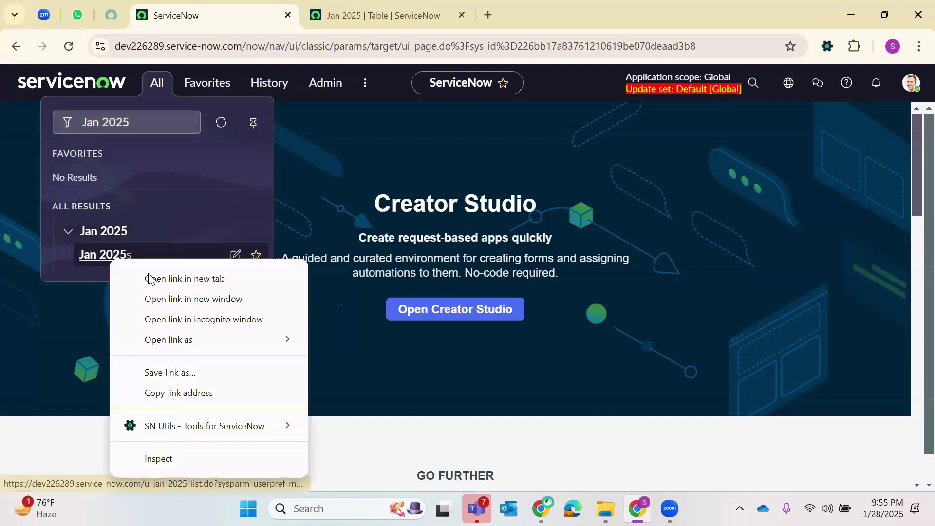
left_click(161, 278)
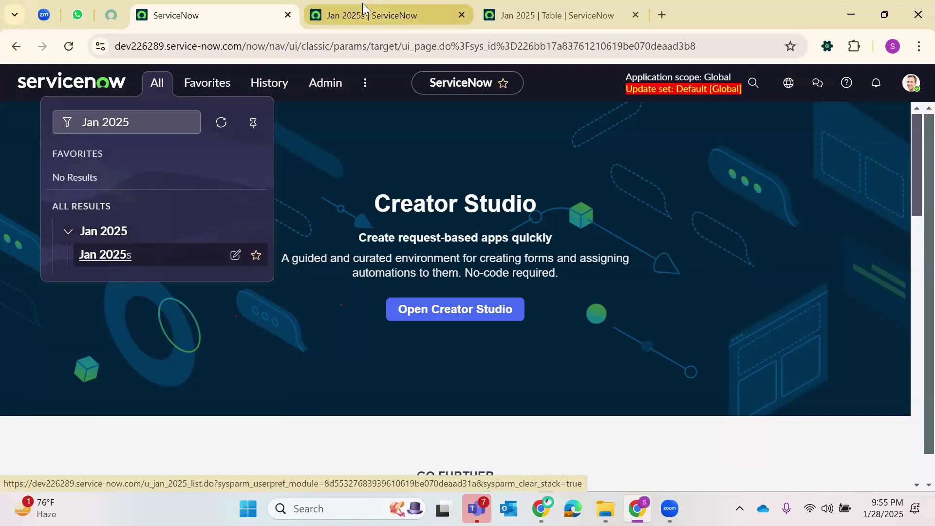
- Go to the empty Jan 2025s list and start a new record
left_click(362, 5)
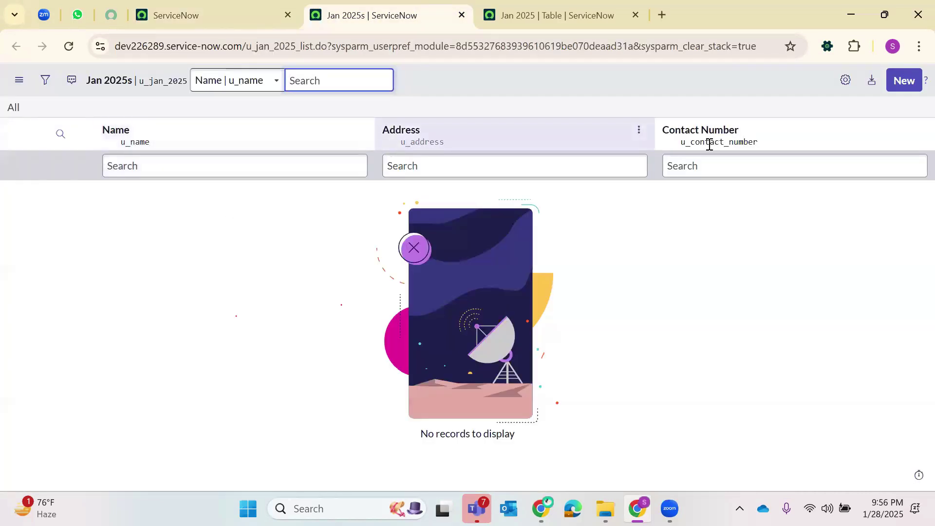
left_click(906, 83)
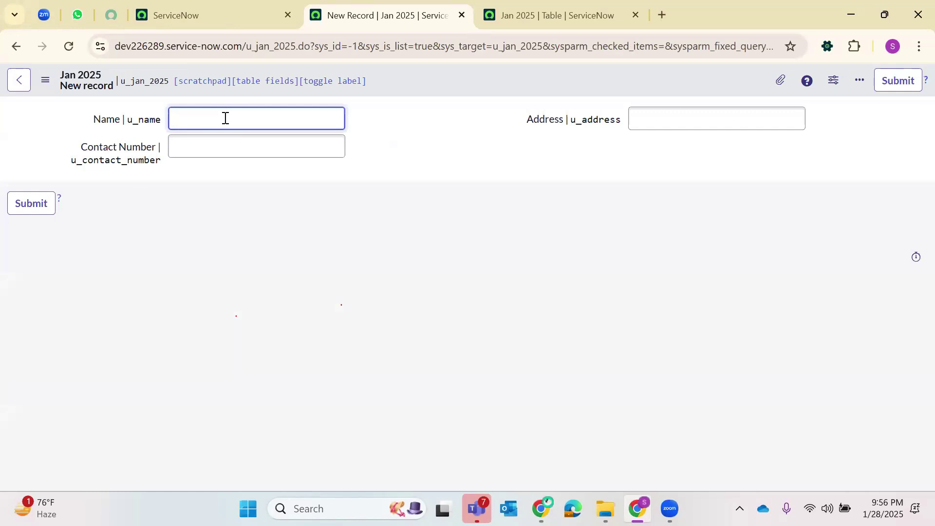
- Enter the person's name, contact number and a short address, then submit the record
type("Zubair")
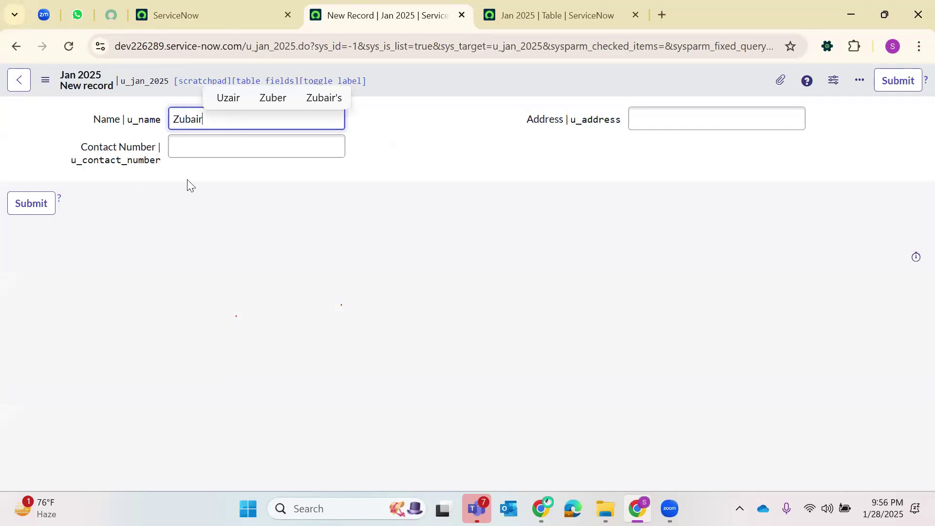
left_click(217, 150)
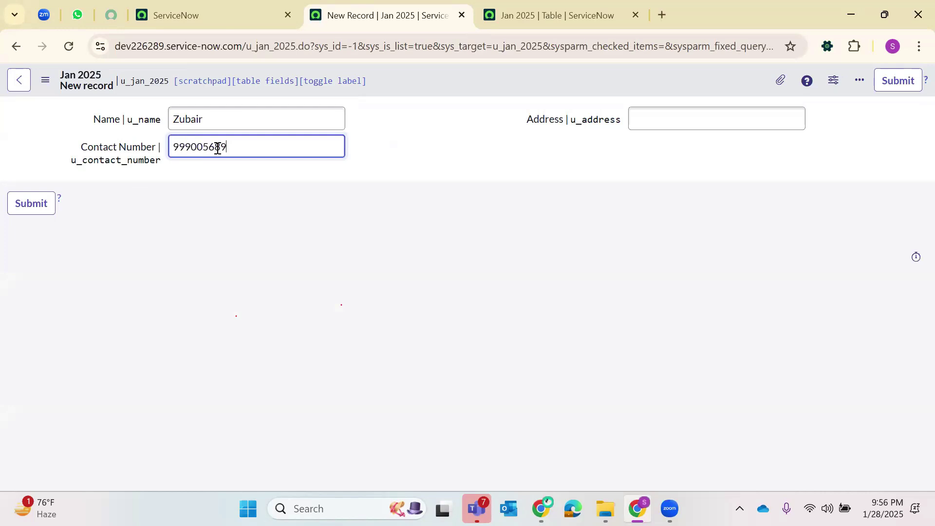
left_click(677, 119)
key("Tab")
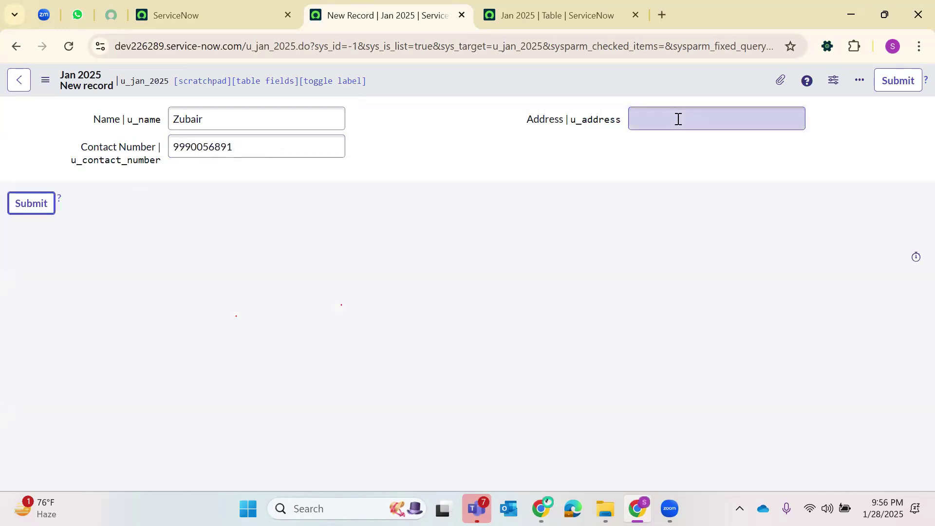
left_click(676, 127)
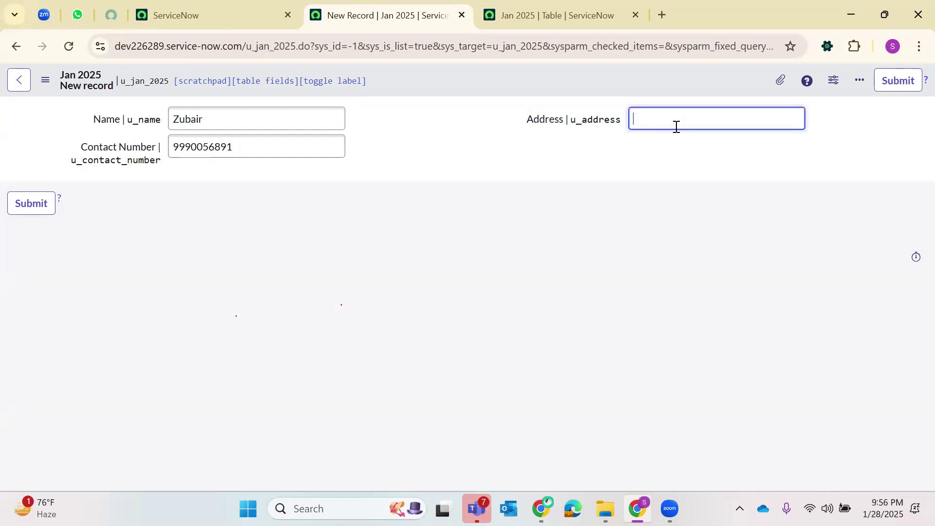
type("Hyd")
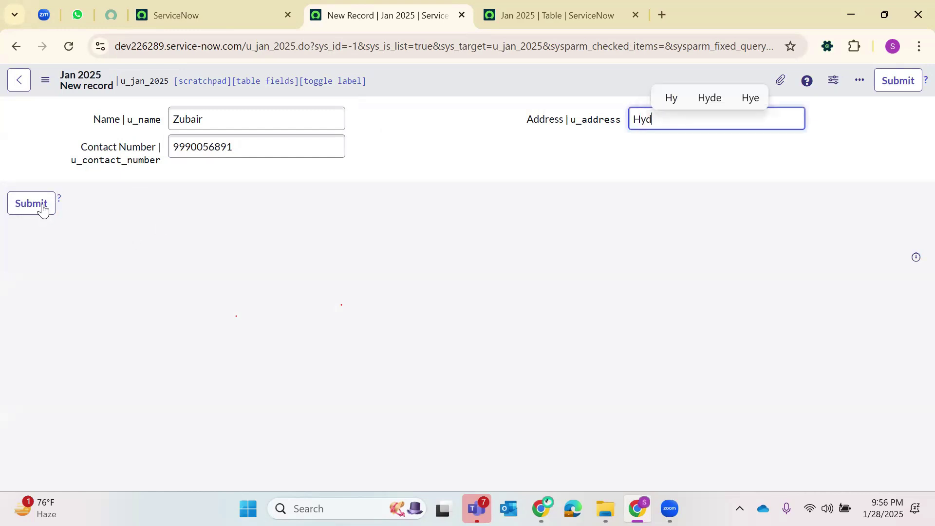
left_click(42, 206)
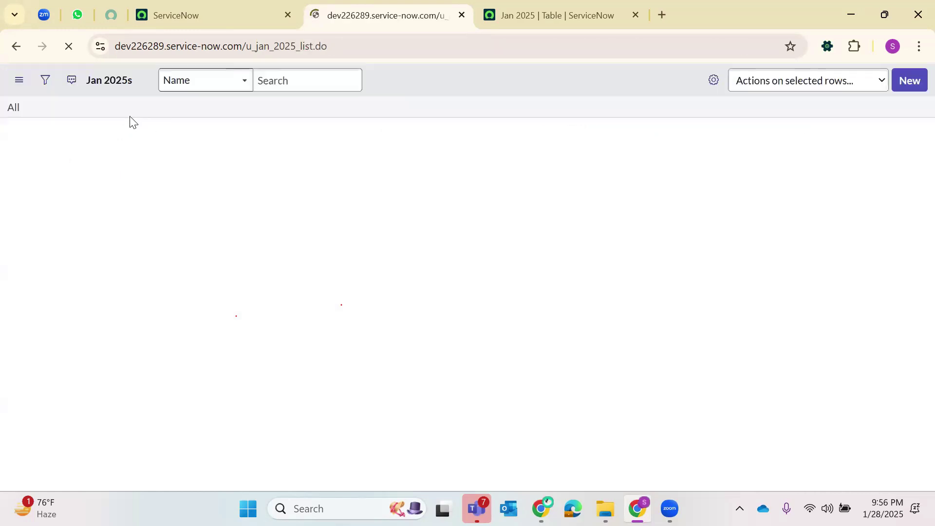
left_click_drag(761, 193, 73, 213)
left_click(256, 104)
double_click(266, 49)
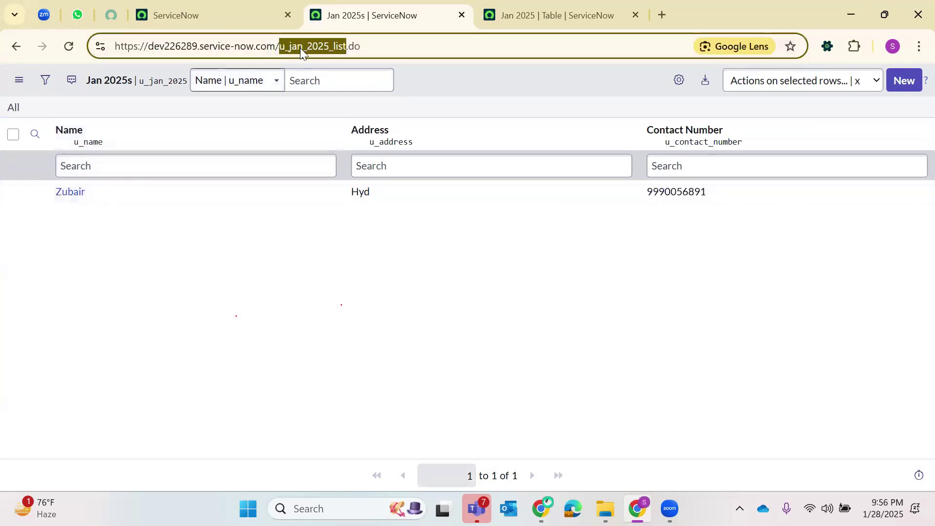
left_click(245, 229)
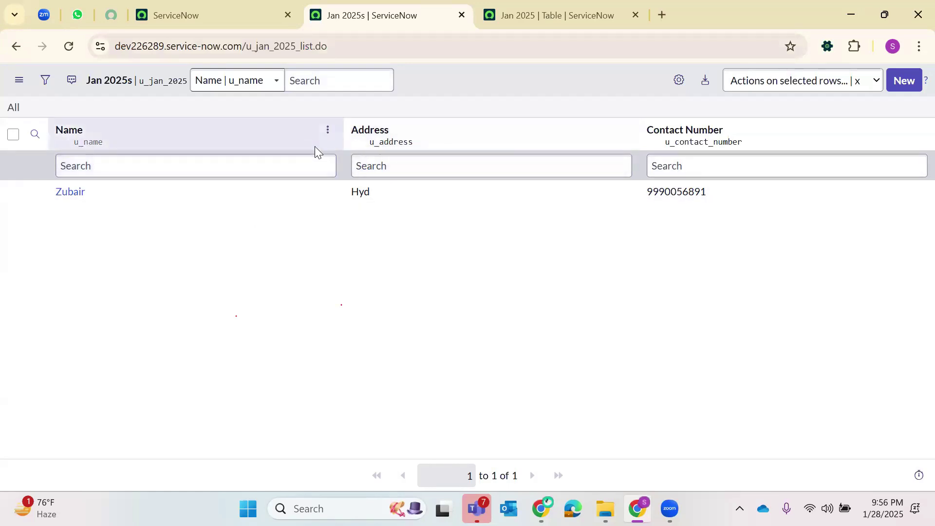
left_click(397, 139)
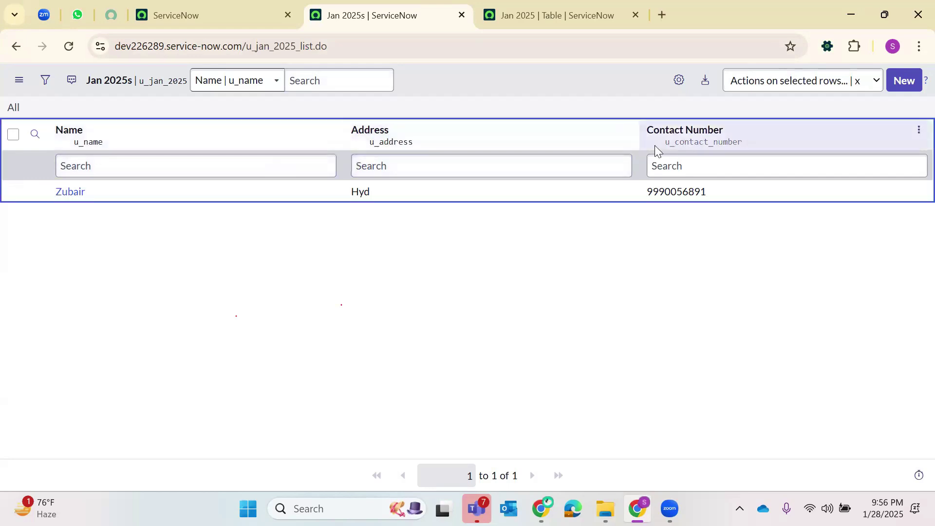
left_click_drag(662, 142, 753, 139)
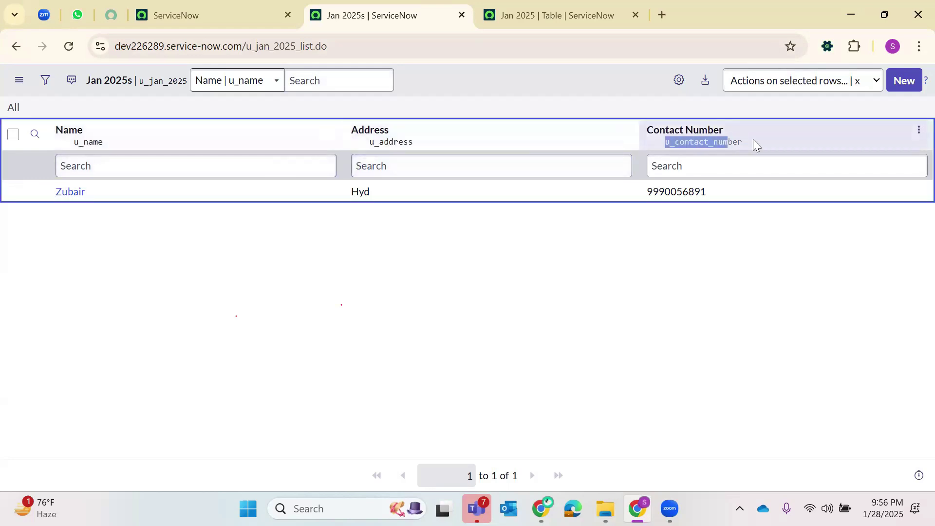
left_click(590, 266)
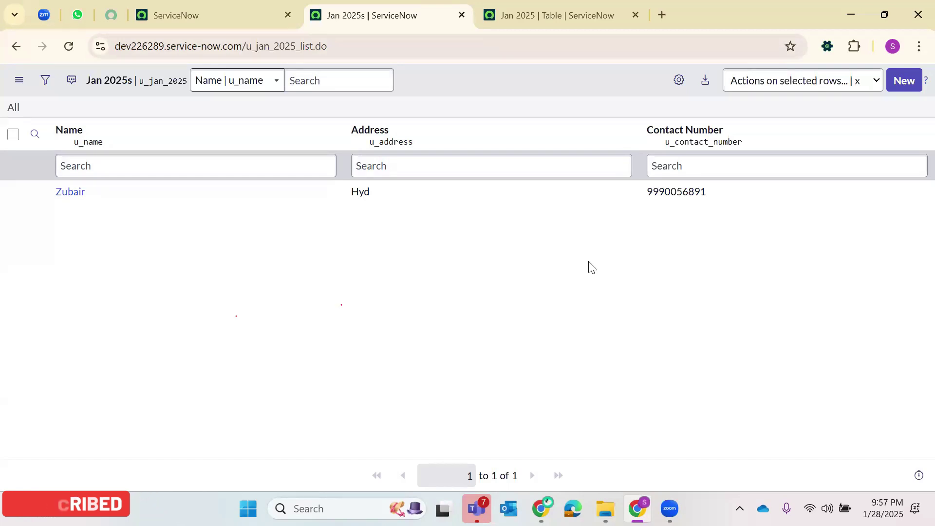
- Personalize the Jan 2025s list to display the six system columns Created through Updates
left_click(679, 79)
left_click(275, 154)
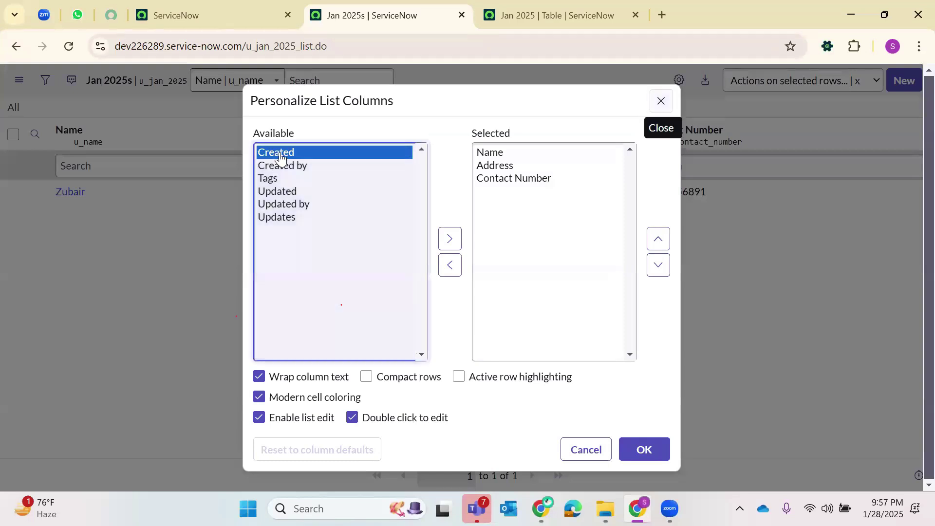
left_click(276, 219, "shift")
left_click(449, 239)
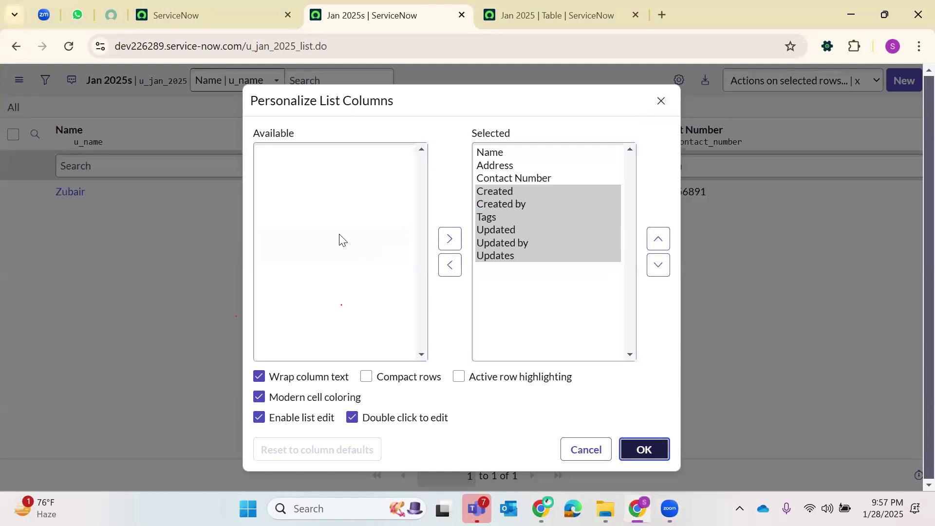
key("Return")
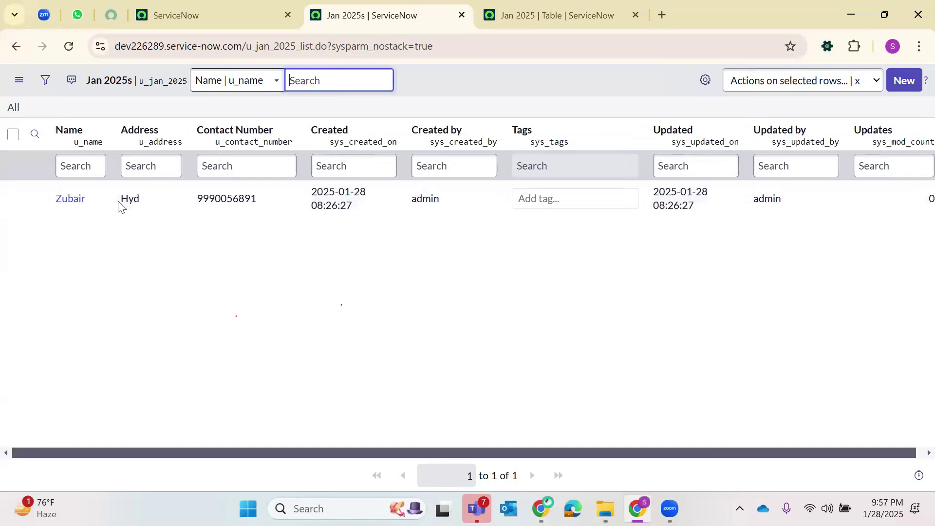
- Check the Jan 2025 table and list tabs, then return to the Creator Studio home tab
left_click(536, 6)
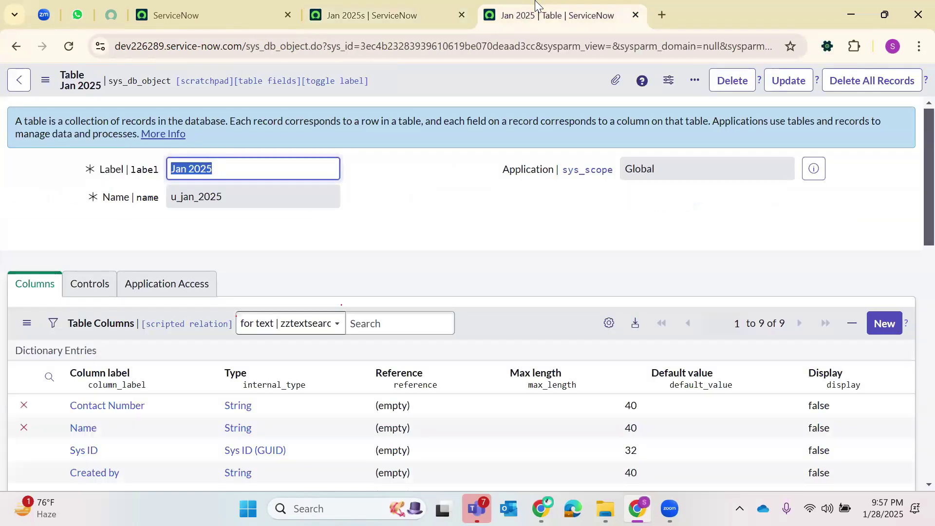
left_click(395, 9)
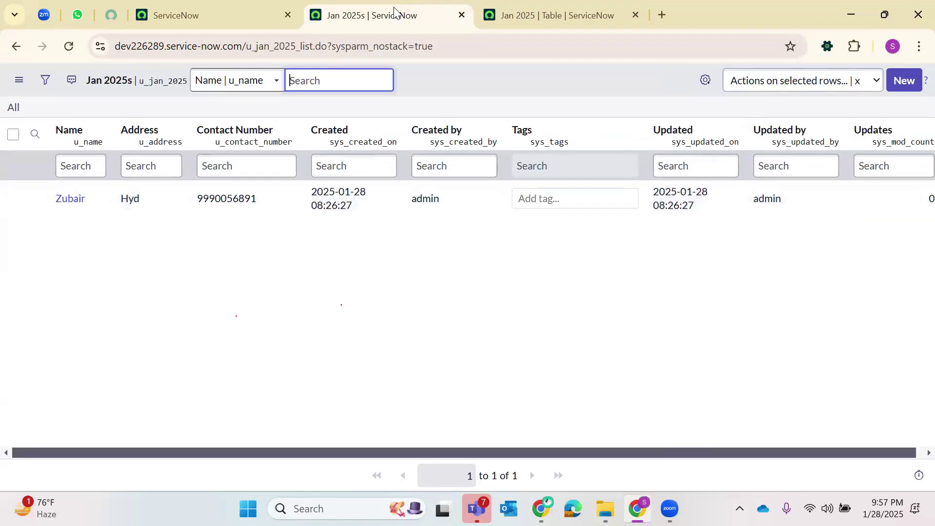
double_click(319, 54)
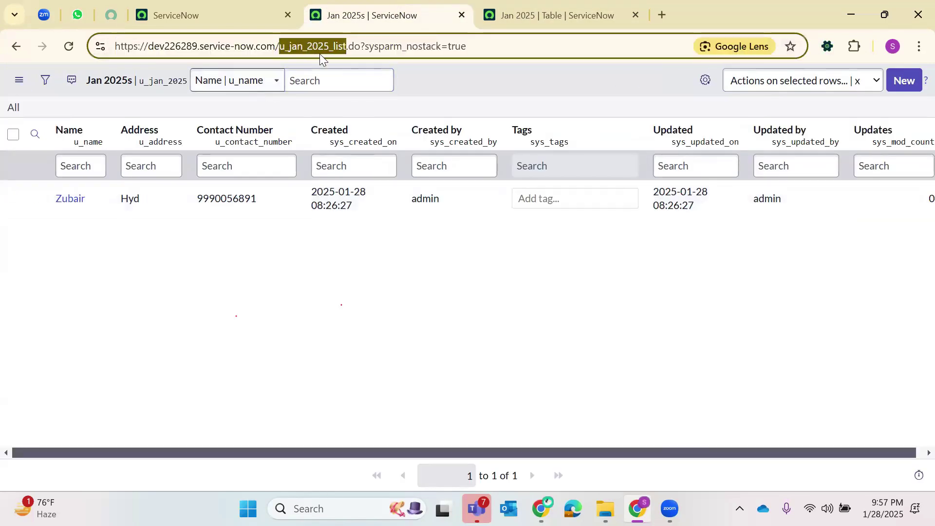
left_click(195, 15)
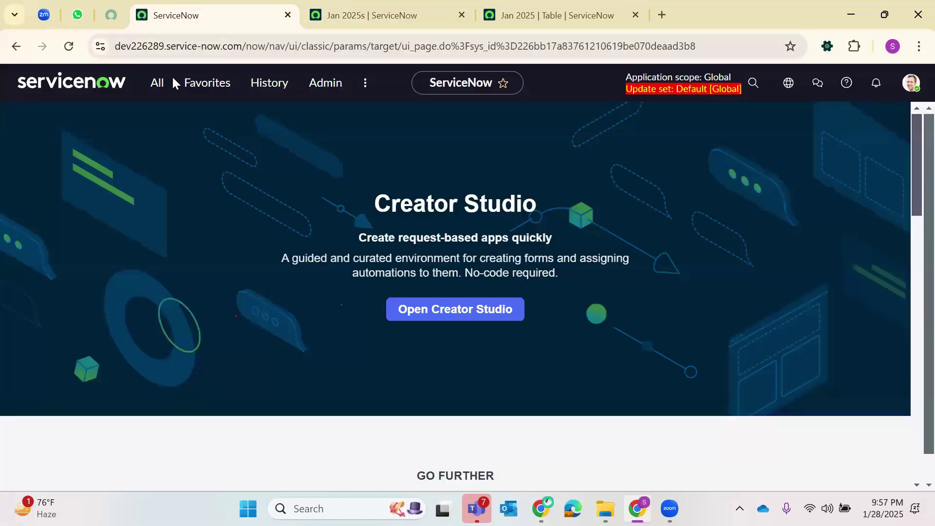
- Open the System Definition Tables list in a new tab
left_click(163, 86)
type("Tables")
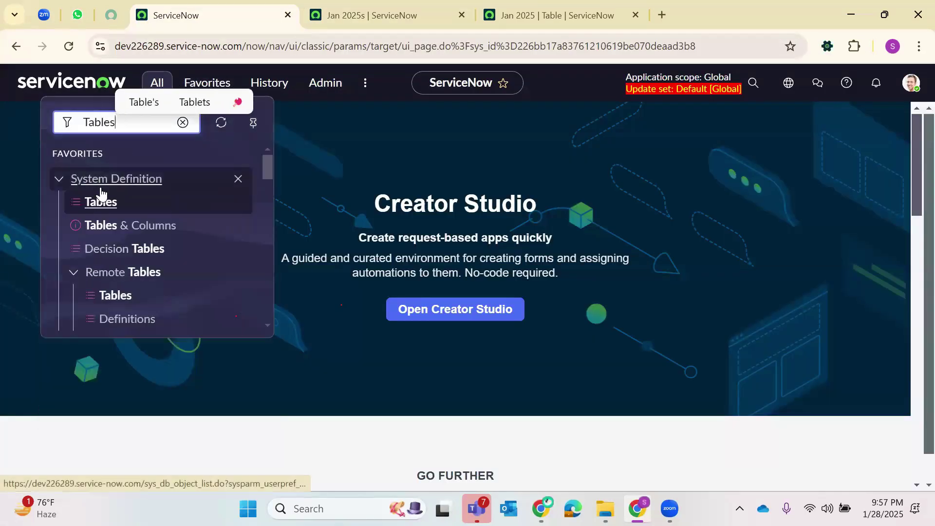
right_click(99, 203)
key("Return")
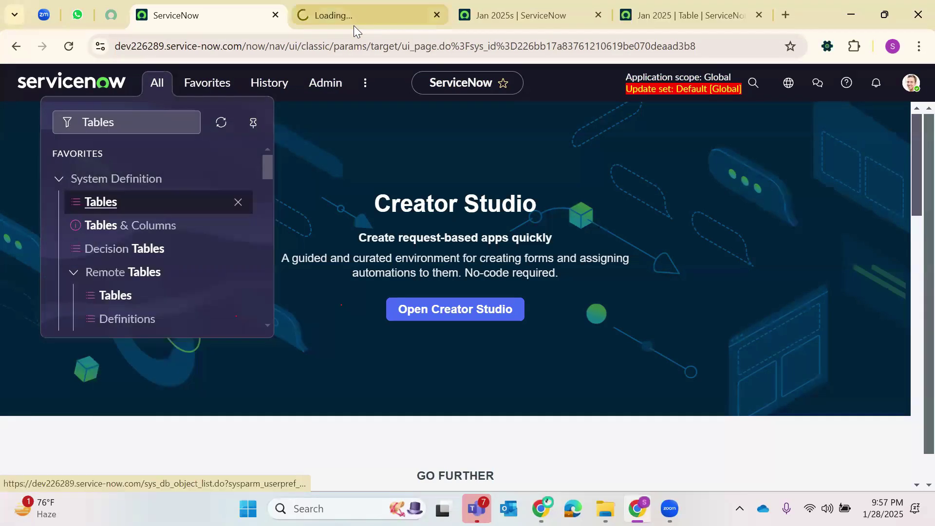
left_click(355, 14)
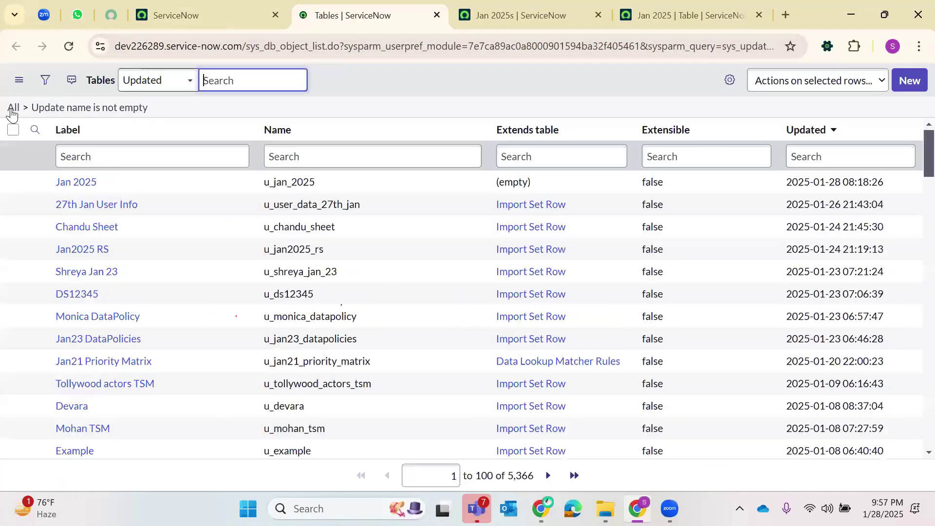
- Filter the Tables list to Created on Today and open the Jan 2025 table record
left_click(14, 111)
left_click(46, 80)
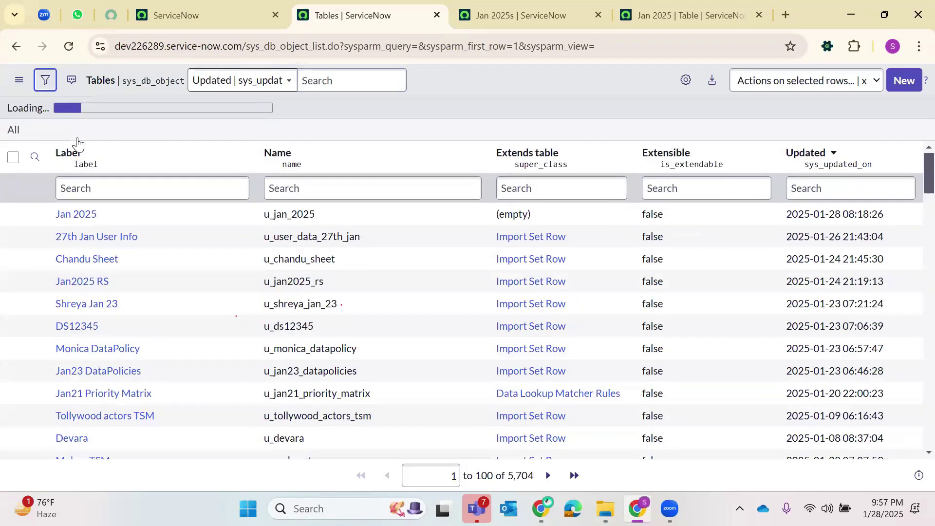
left_click(78, 143)
type("e")
key("BackSpace")
type("cre")
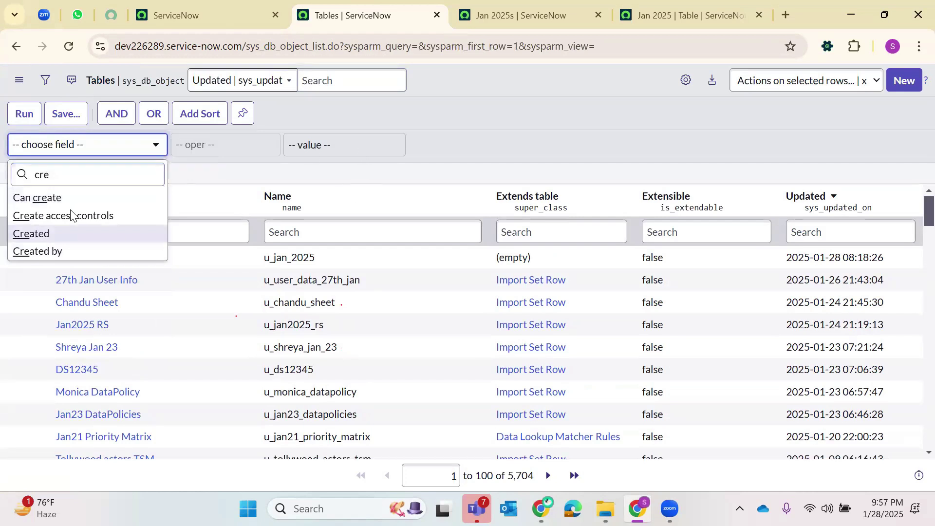
left_click(68, 234)
key("Return")
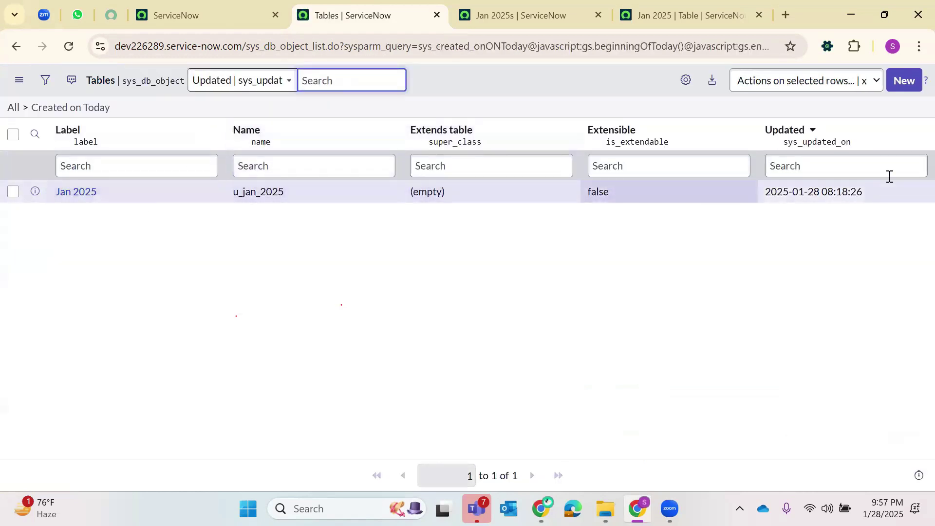
left_click(73, 192)
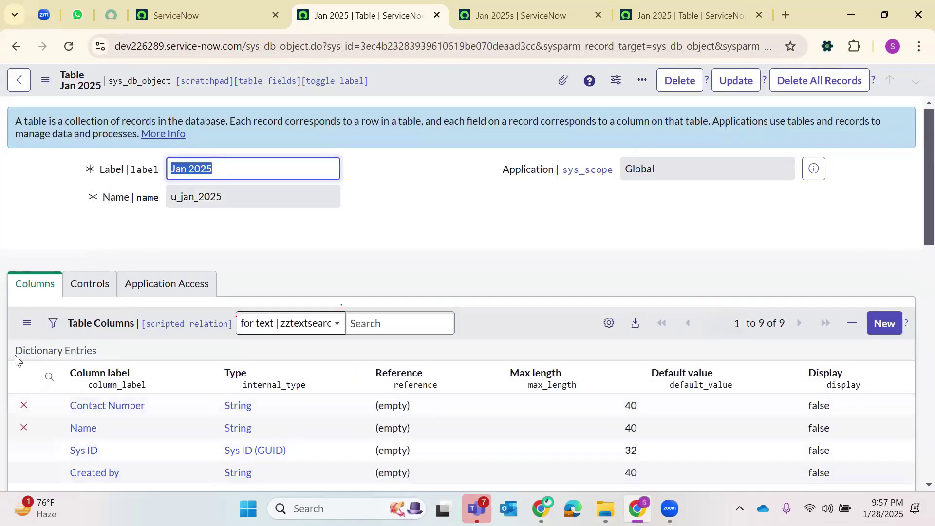
- Scroll through the Jan 2025 table's nine columns, related links and four access controls
scroll(19, 360, "down", 3)
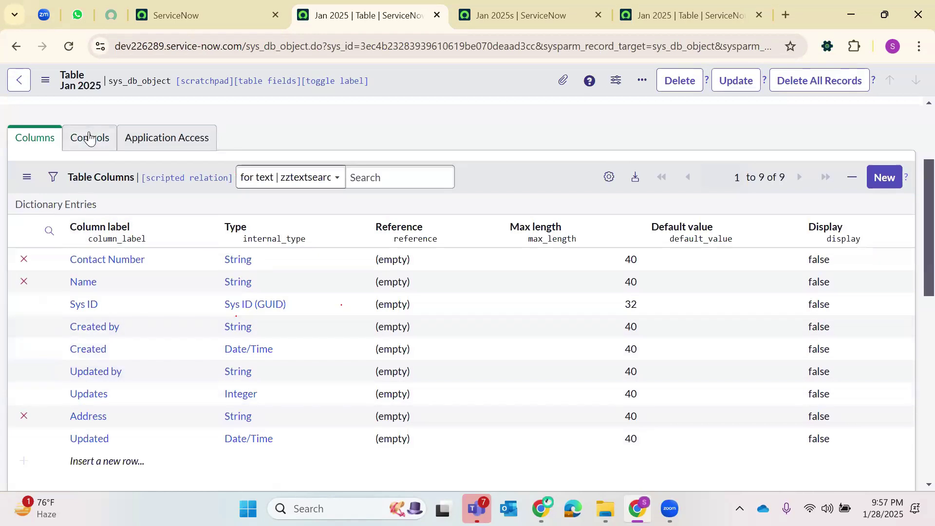
scroll(161, 147, "down", 1)
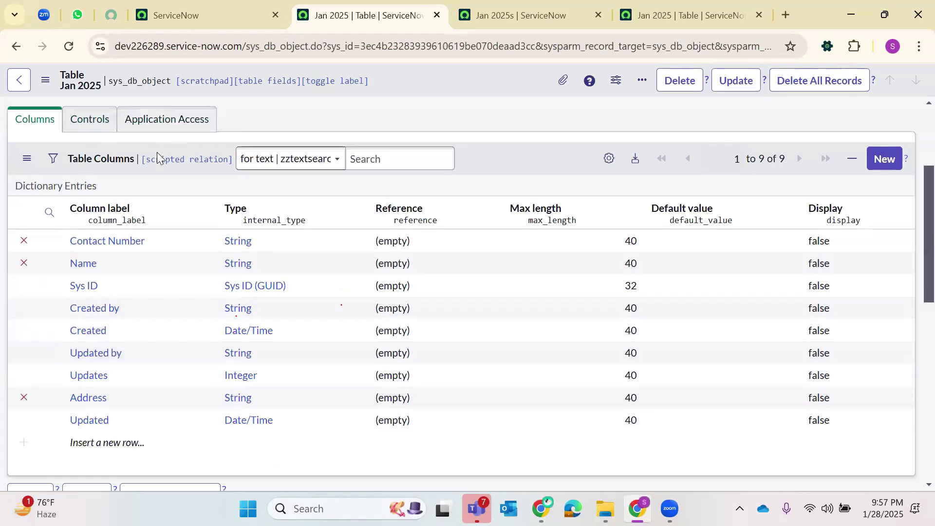
scroll(157, 155, "up", 1)
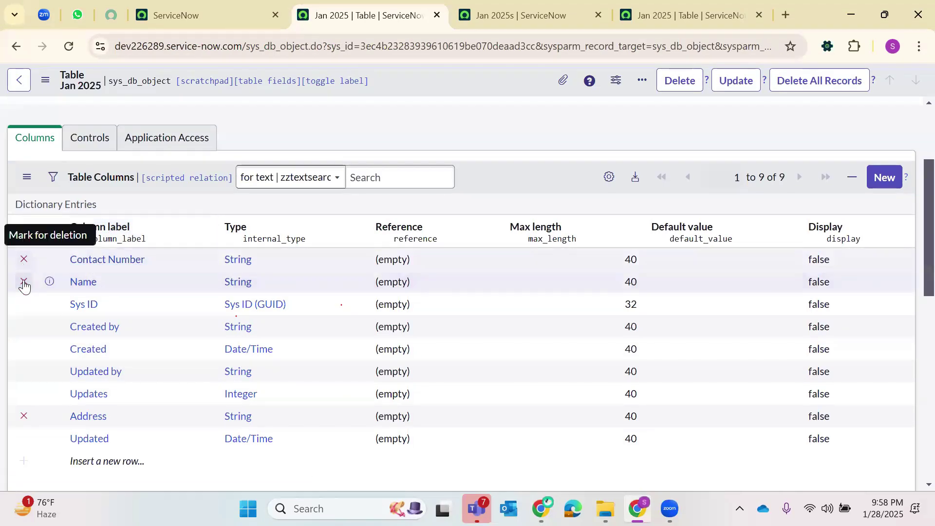
scroll(100, 380, "down", 3)
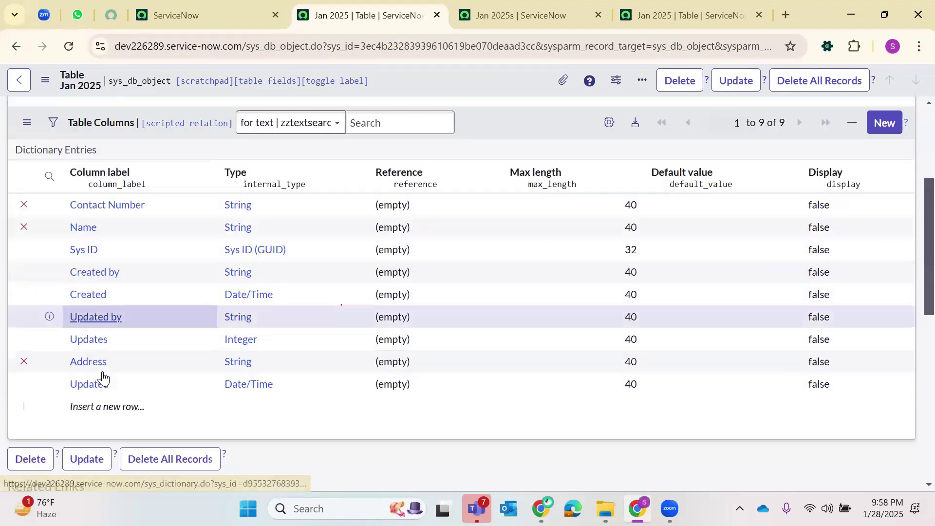
scroll(93, 185, "down", 8)
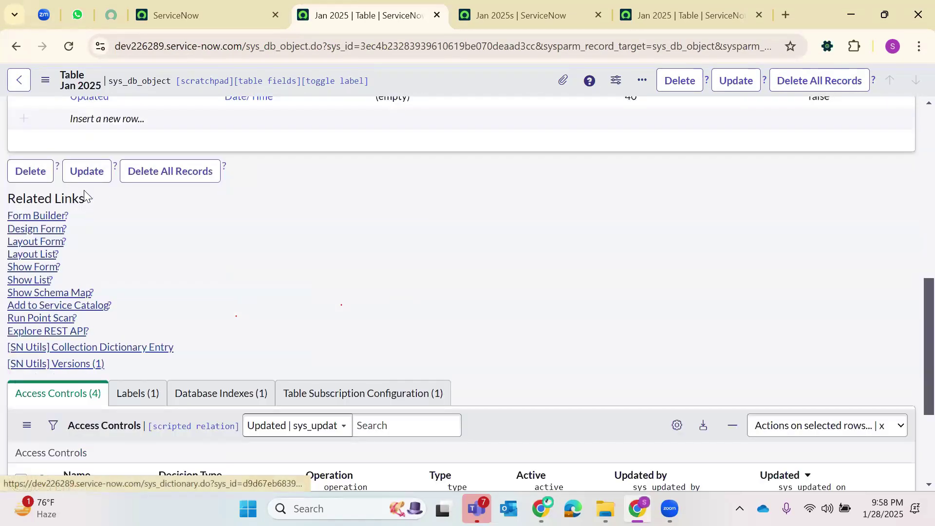
scroll(87, 344, "up", 3)
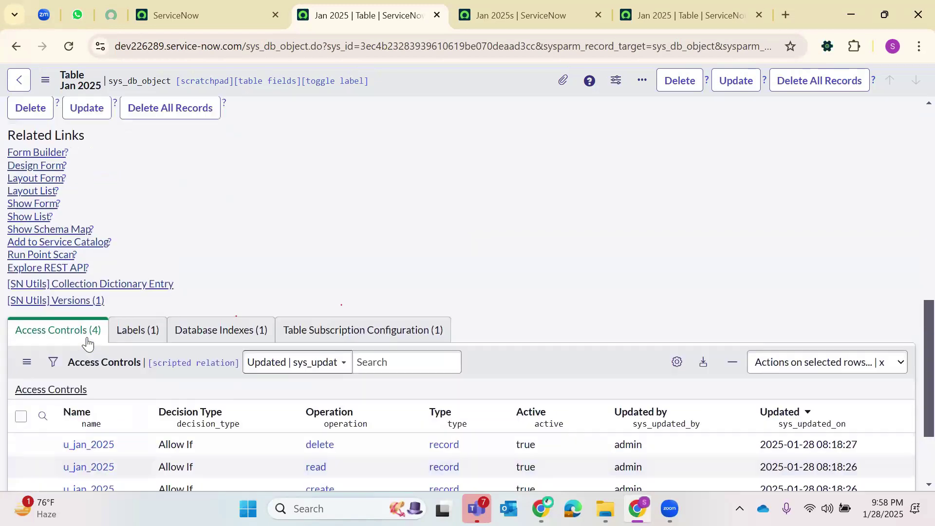
scroll(144, 324, "down", 3)
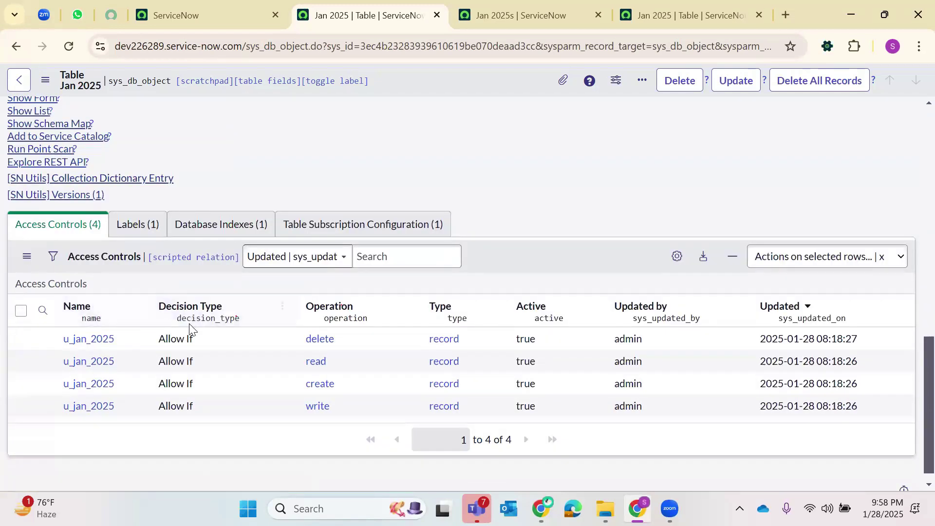
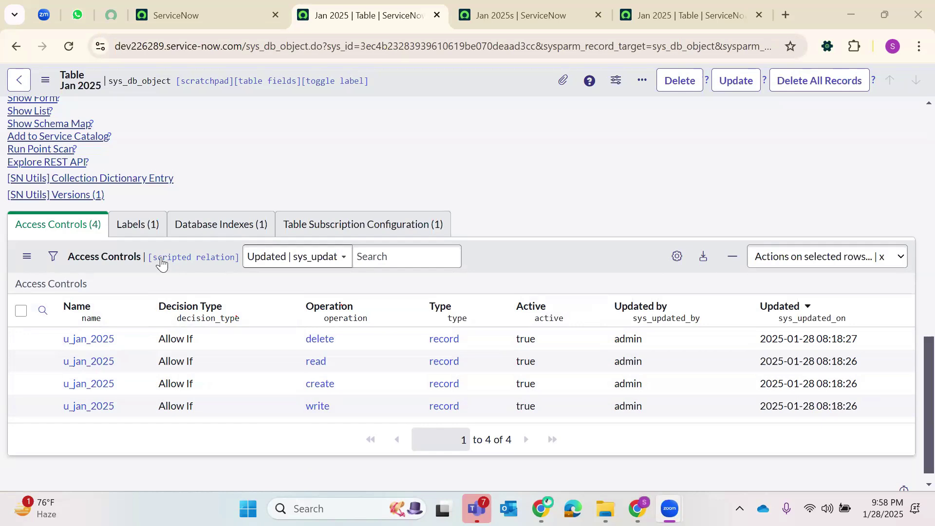
- Review the u_jan_2025 Labels entry: language en, label Jan 2025, plural Jan 2025s
scroll(137, 125, "up", 6)
scroll(138, 156, "up", 4)
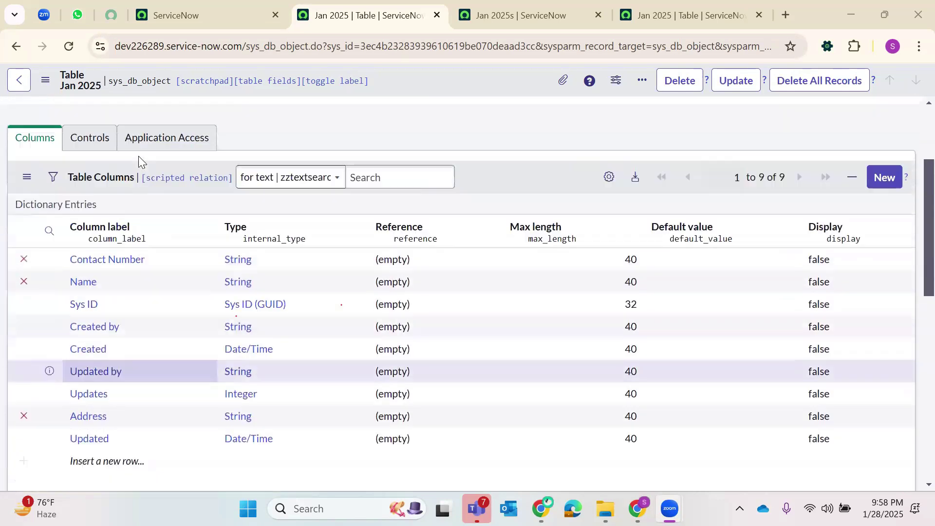
scroll(116, 267, "down", 1)
scroll(116, 268, "down", 10)
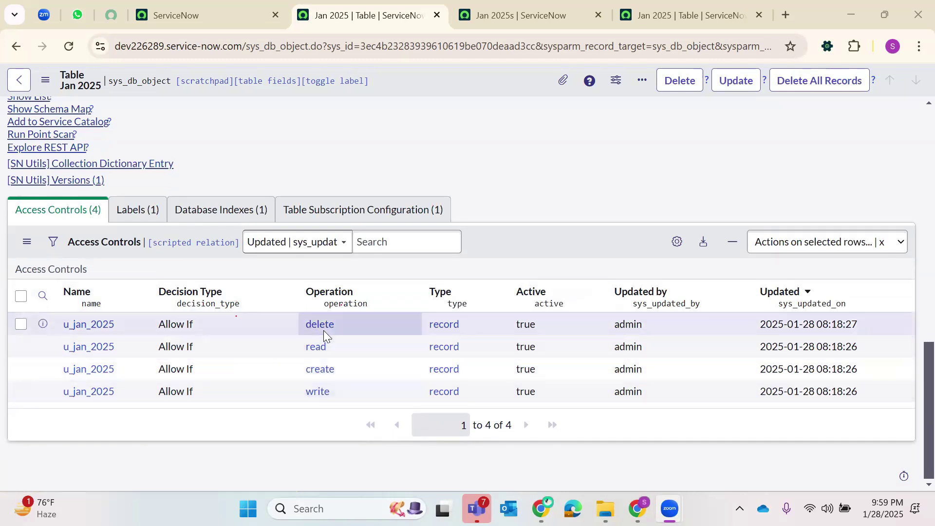
left_click(131, 210)
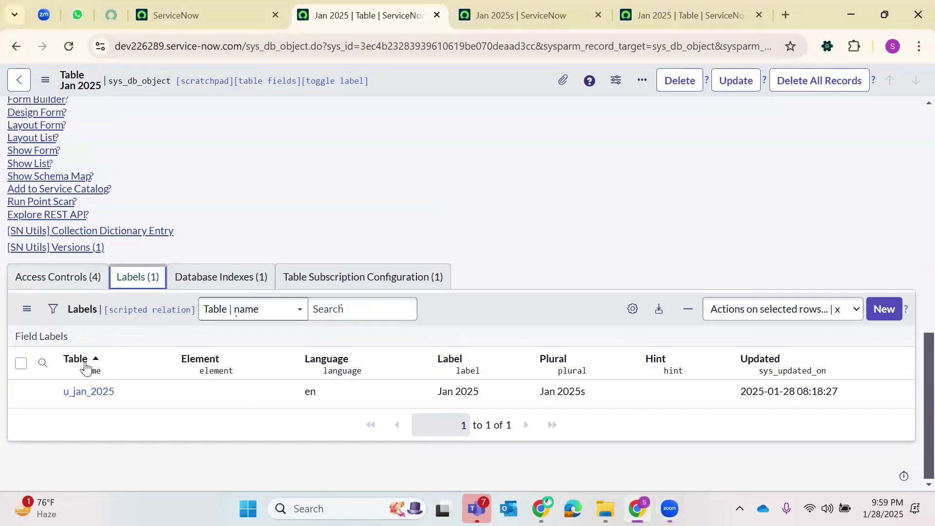
left_click_drag(117, 402, 57, 389)
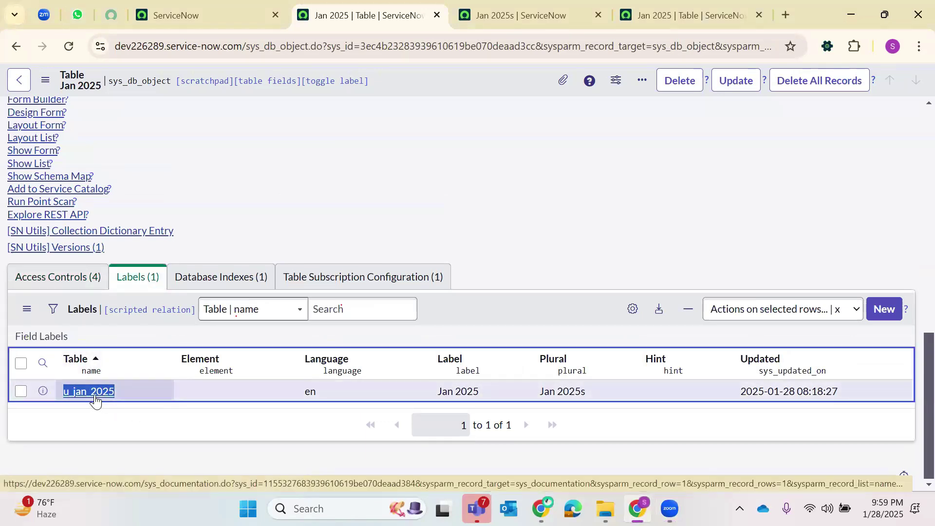
double_click(317, 393)
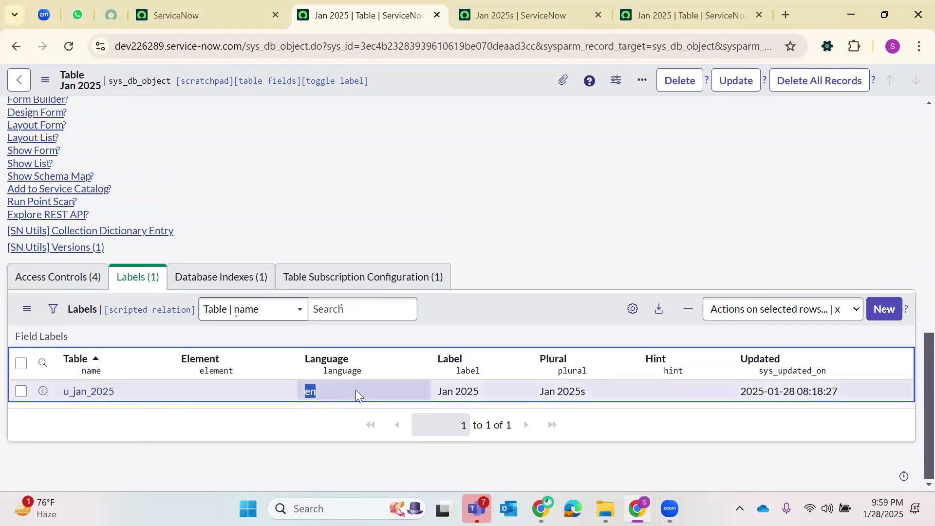
left_click_drag(483, 389, 425, 390)
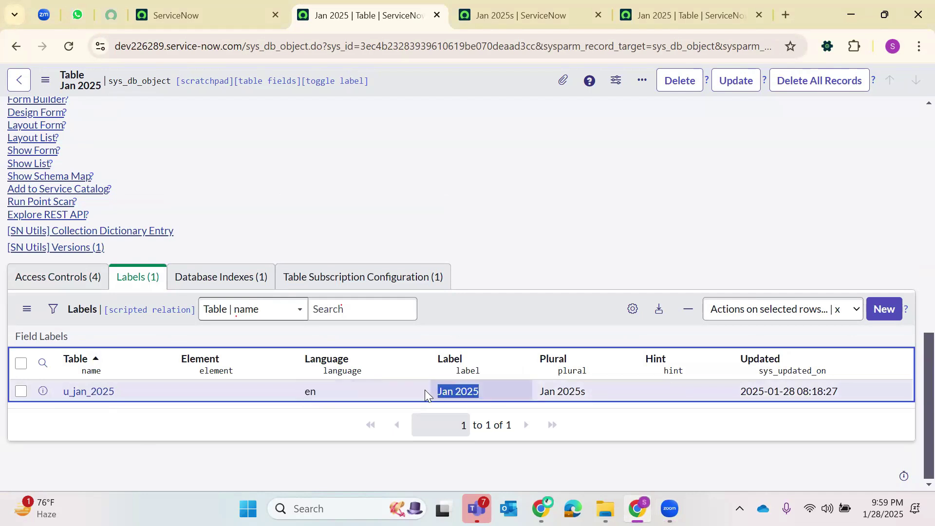
left_click_drag(47, 390, 122, 393)
left_click_drag(594, 396, 575, 403)
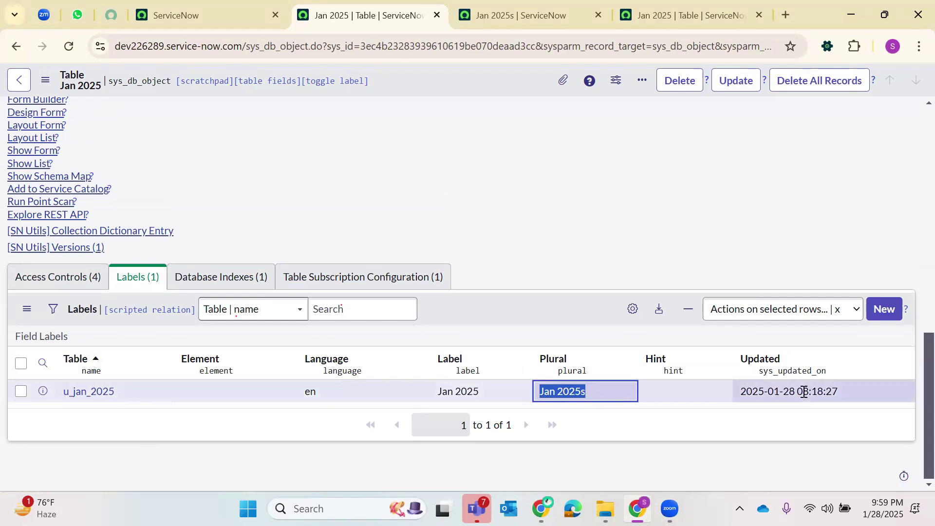
mouse_move(804, 392)
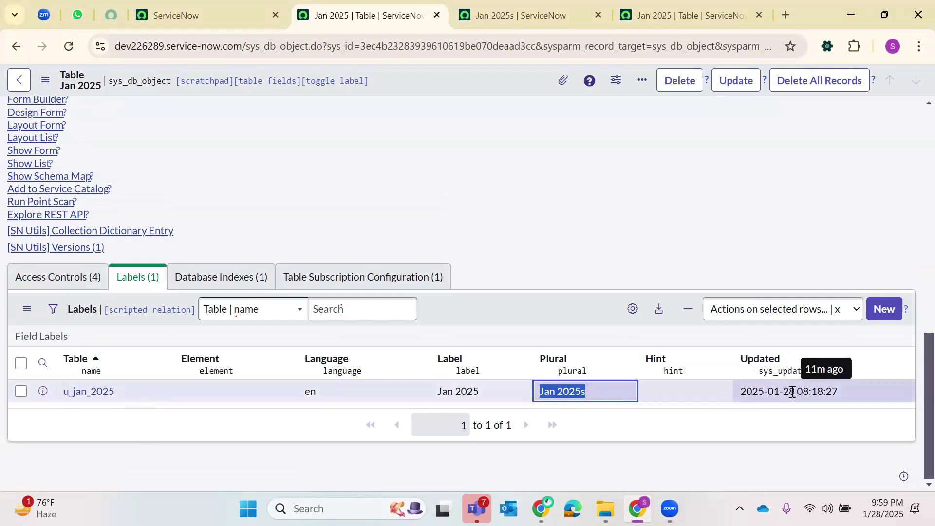
left_click(248, 281)
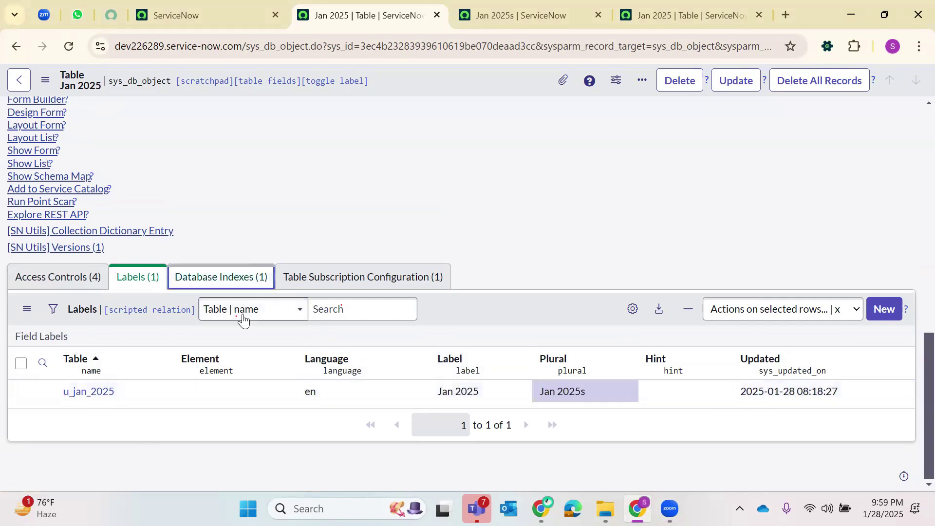
- Review the table's PRIMARY database index on the sys_id column
double_click(118, 394)
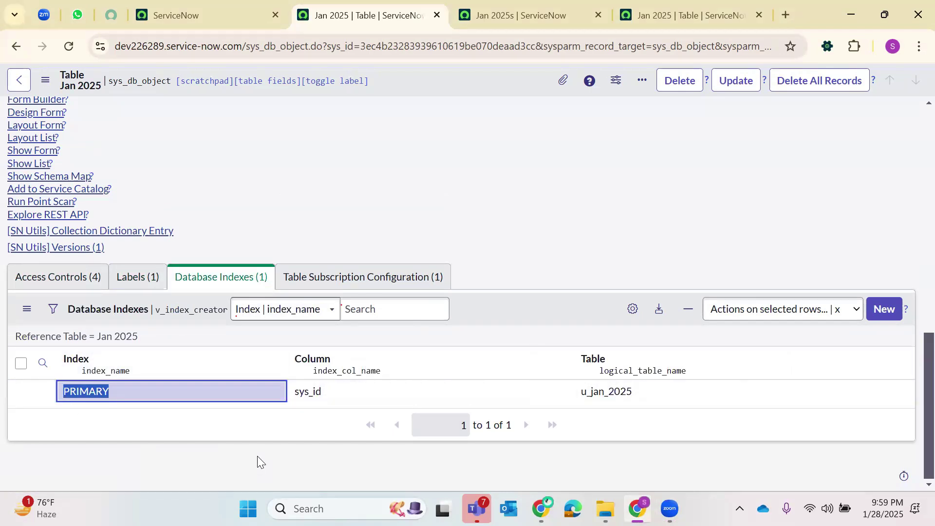
left_click_drag(343, 395, 263, 398)
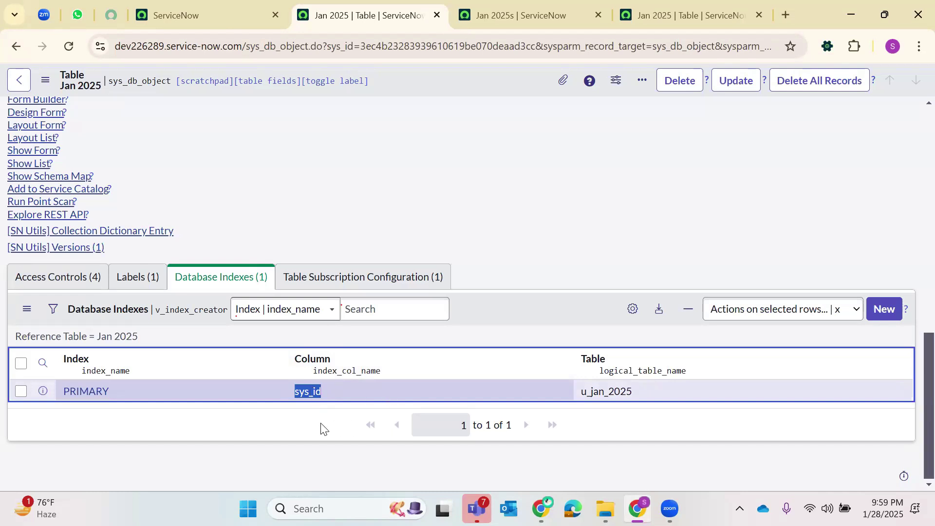
left_click(318, 418)
- Check the Table Subscription Configuration: u_jan_2025 with subscription model Not applicable
left_click(375, 284)
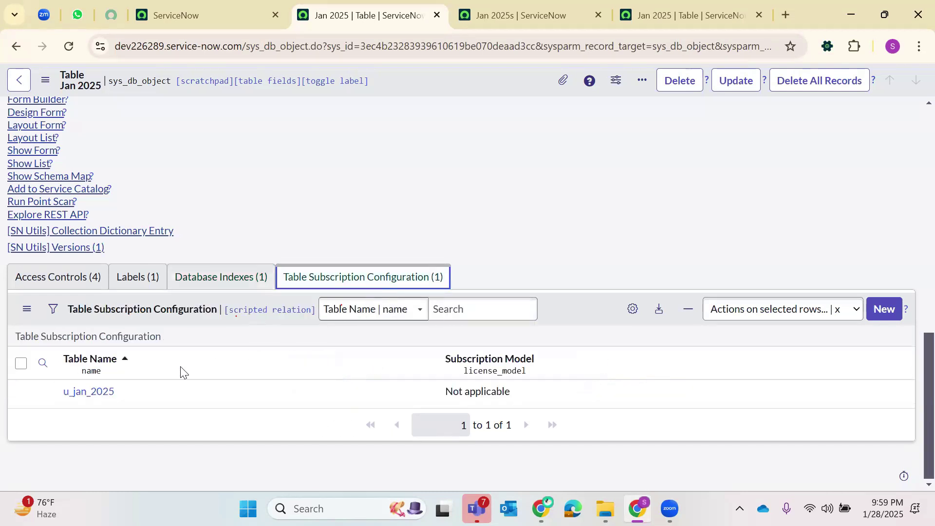
left_click(77, 390)
double_click(77, 389)
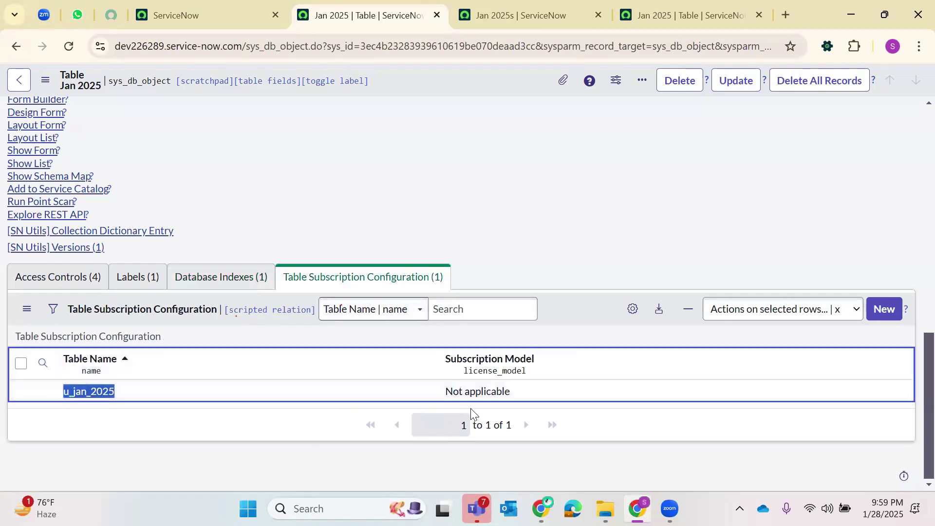
left_click(465, 392)
triple_click(465, 392)
left_click(278, 430)
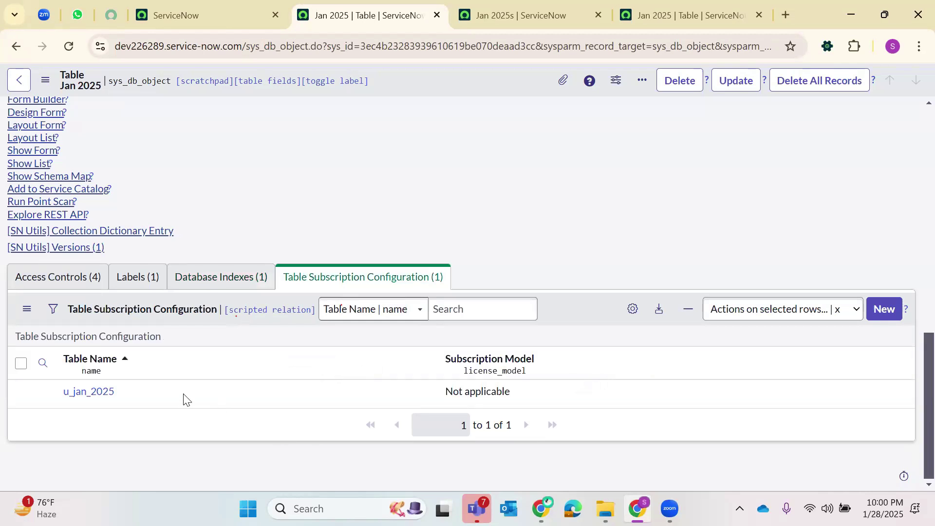
scroll(183, 329, "up", 3)
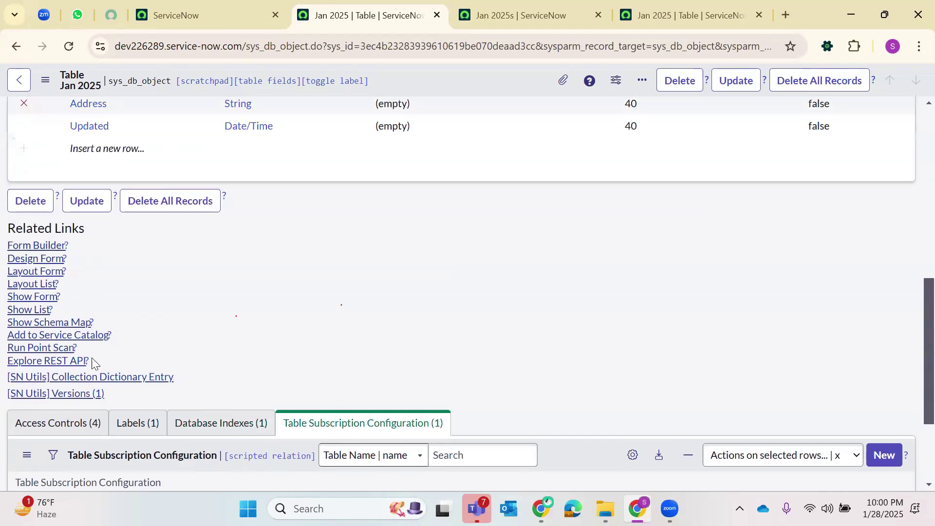
scroll(95, 265, "up", 5)
scroll(96, 264, "up", 3)
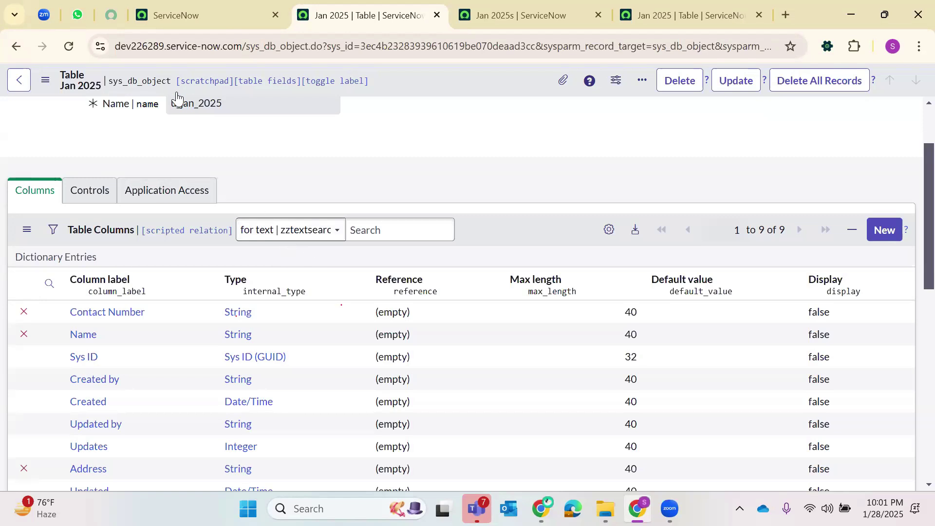
- On the home page tab, clear the All menu filter and expand App Engine
key("ctrl+shift+Tab")
left_click(157, 82)
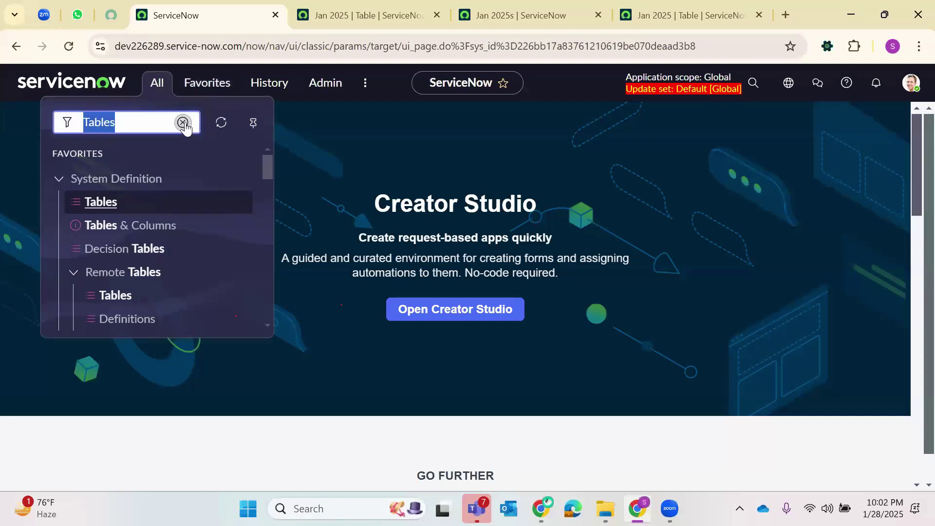
left_click(184, 121)
scroll(127, 200, "down", 10)
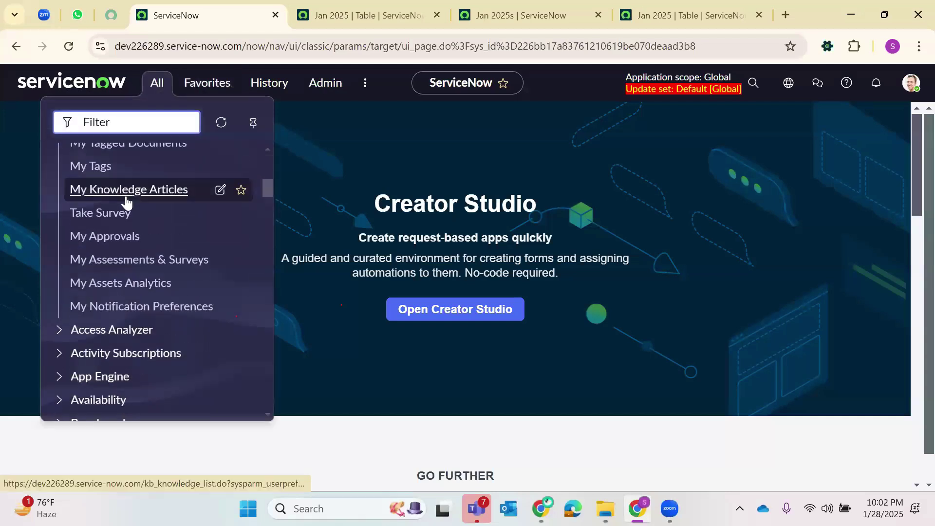
scroll(97, 214, "up", 3)
scroll(68, 229, "down", 2)
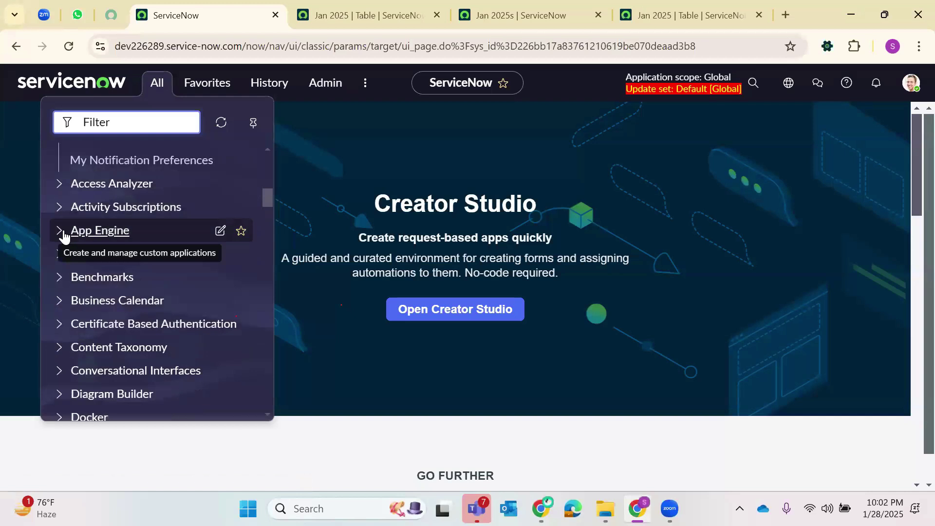
left_click(64, 233)
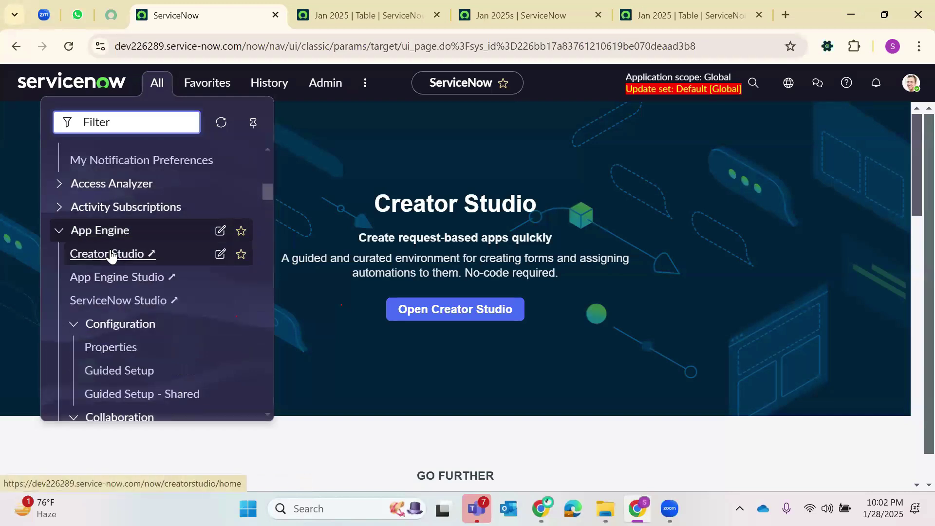
- Open Creator Studio in a new tab and close the extra Jan 2025 table tab
scroll(104, 271, "down", 3)
scroll(103, 273, "up", 3)
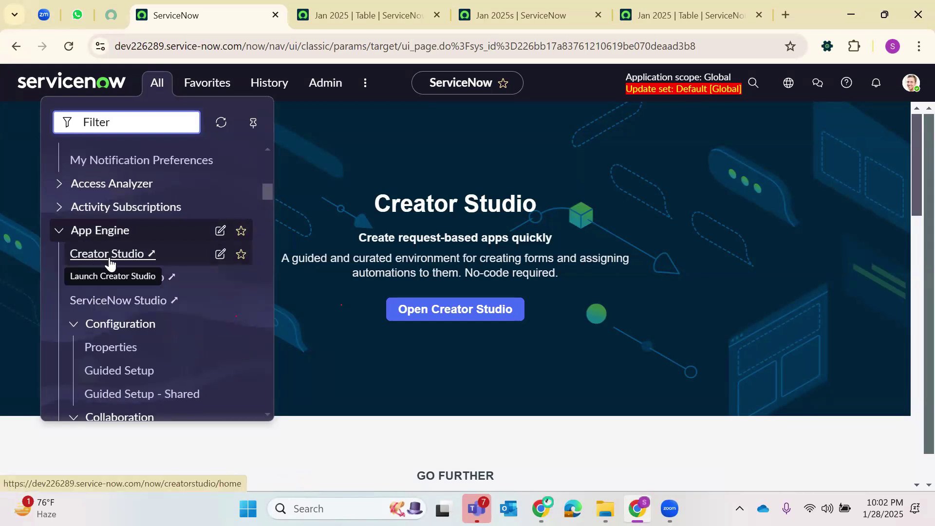
right_click(128, 262)
left_click(183, 275)
left_click(372, 15)
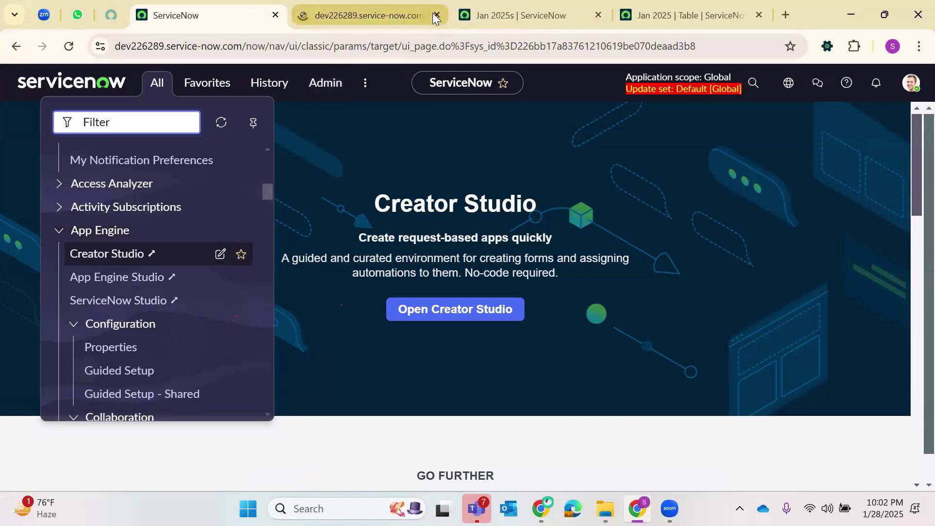
- Close Creator Studio, filter the menu for 'Jan 2025' and open Jan 2025s in a new tab
left_click(434, 16)
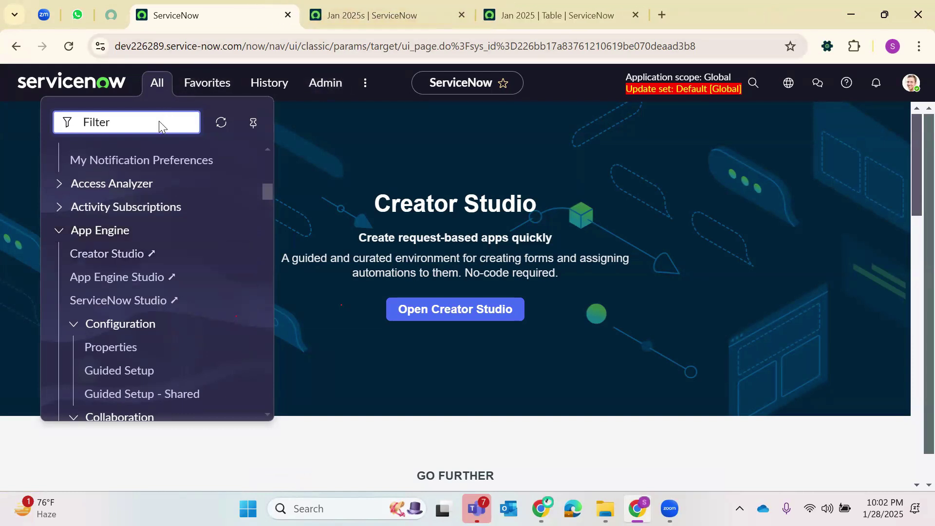
type("Jan 2025")
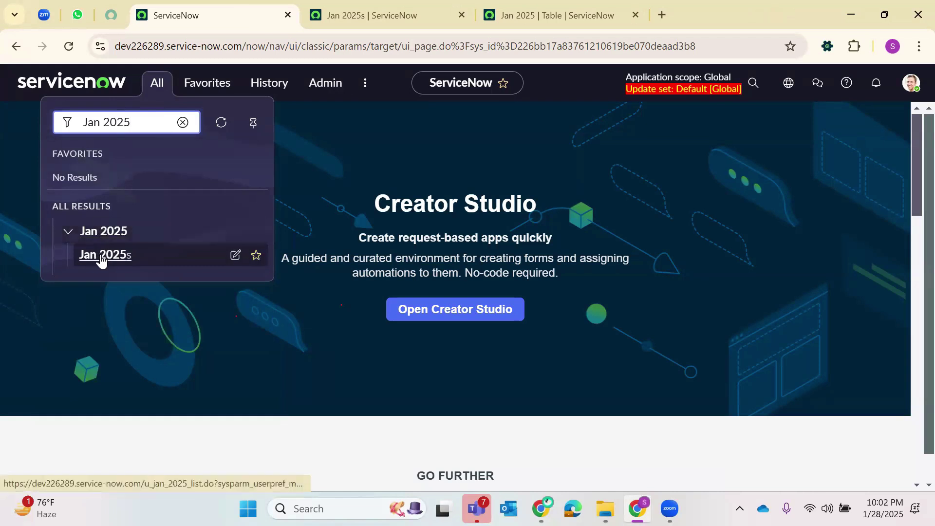
right_click(129, 255)
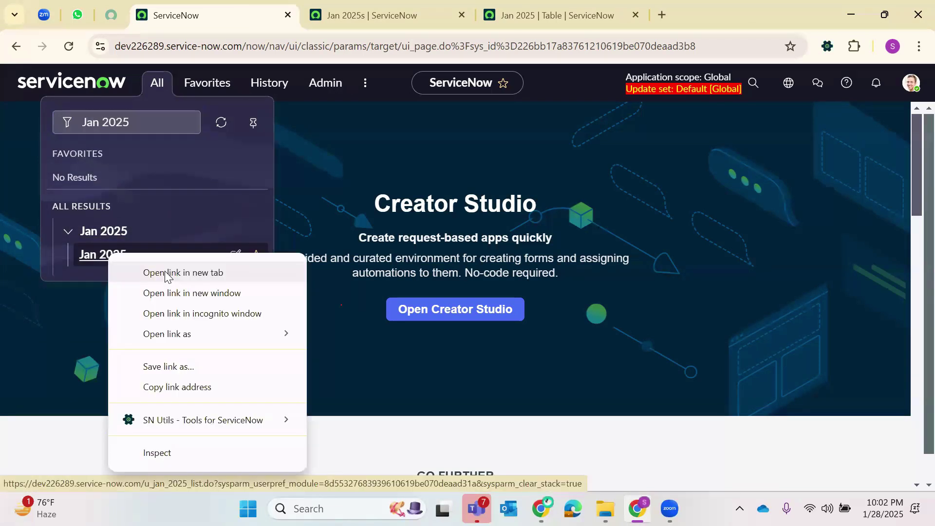
left_click(168, 272)
left_click(405, 6)
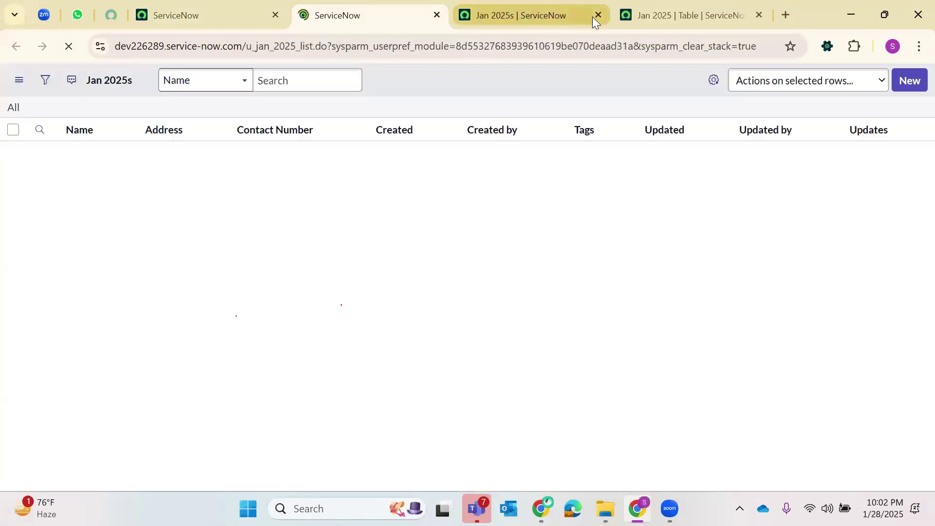
left_click(597, 14)
left_click(211, 18)
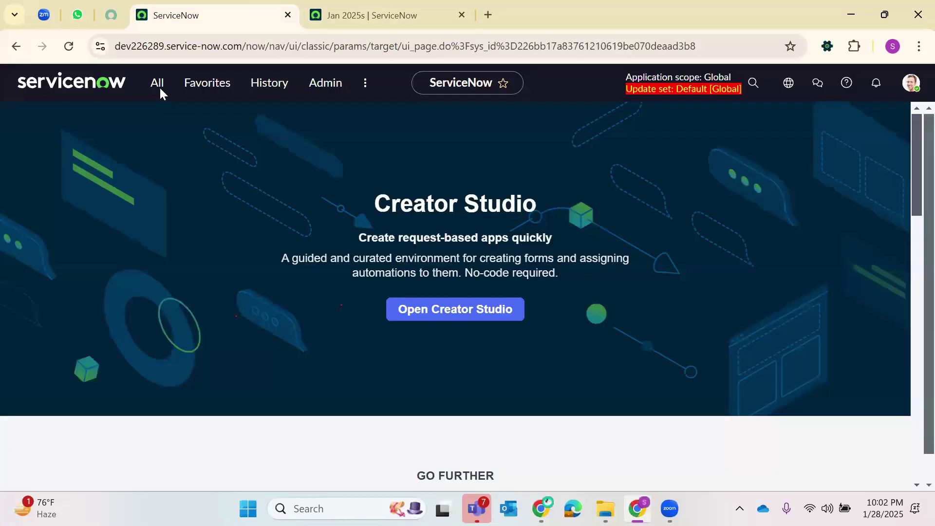
- Filter for 'Incident', open a new incident form in a new tab, then close the extra tabs
left_click(161, 91)
type("Incident")
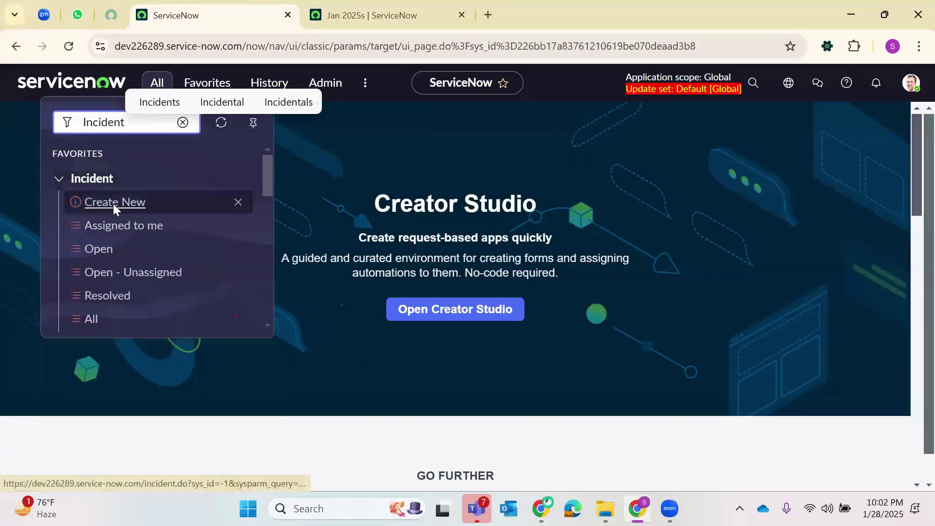
right_click(113, 204)
left_click(195, 225)
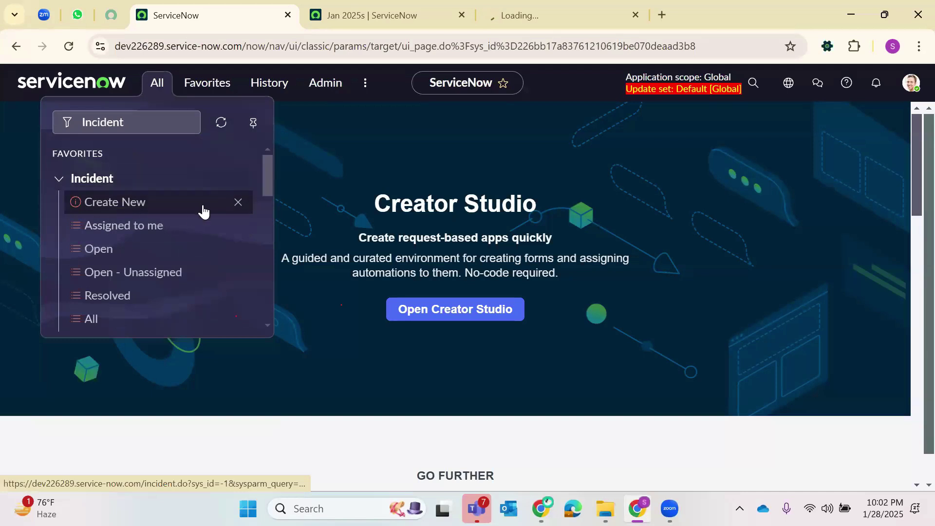
left_click(592, 5)
left_click(636, 15)
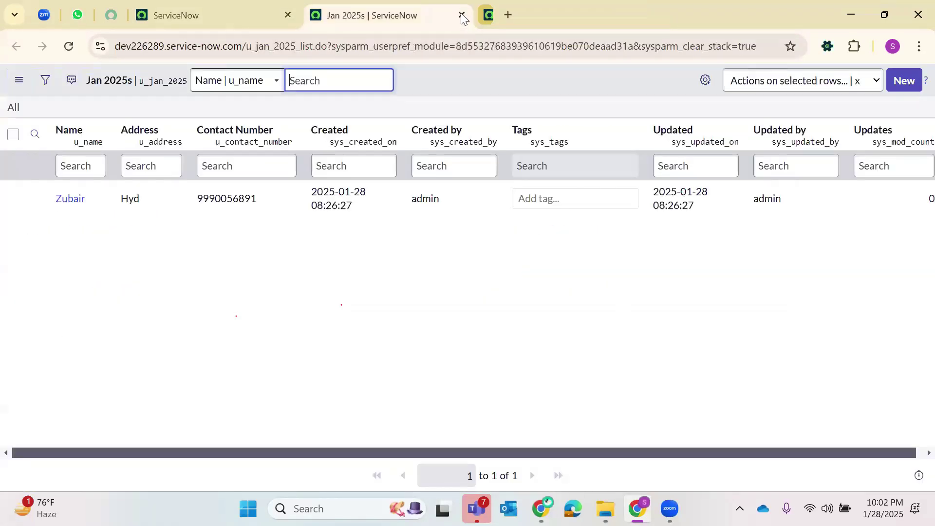
key("ctrl+w")
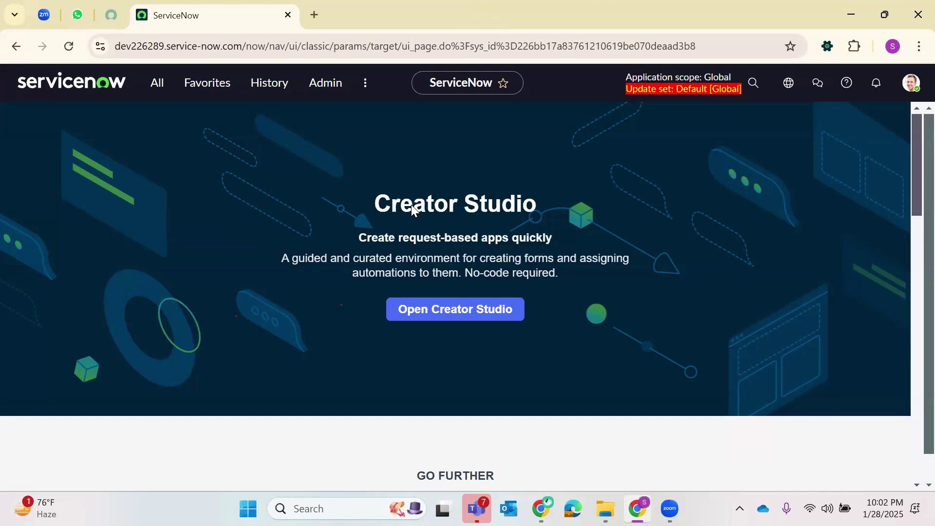
- Filter the menu for 'Jan', open Jan 2025s in a new tab and start a new record
left_click(156, 82)
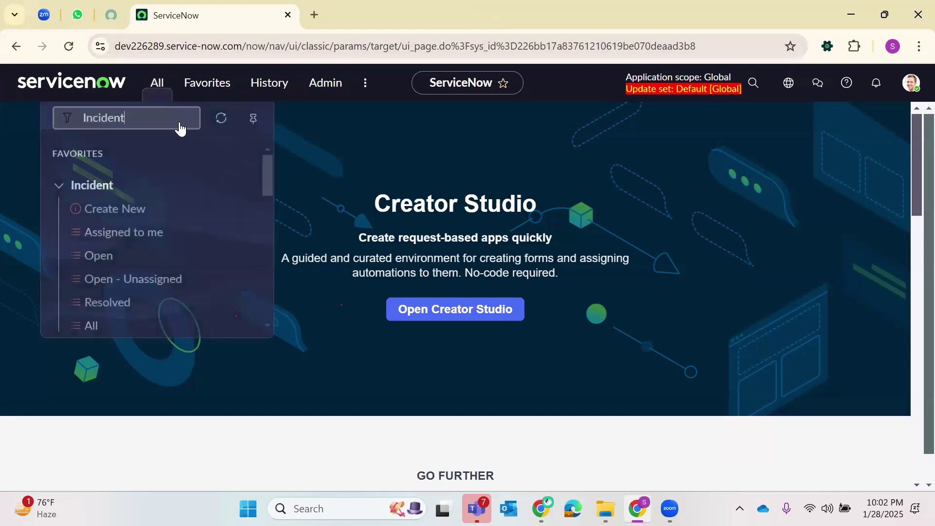
left_click(183, 123)
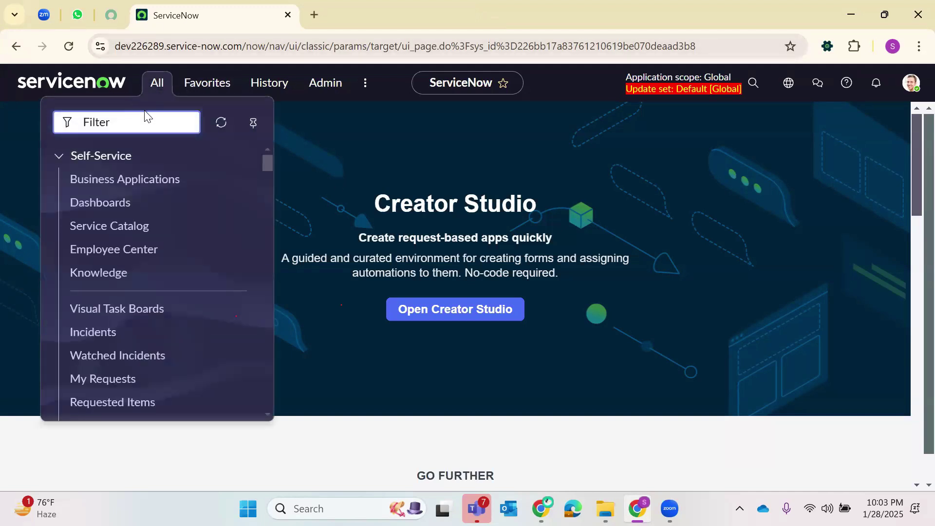
type("Jan")
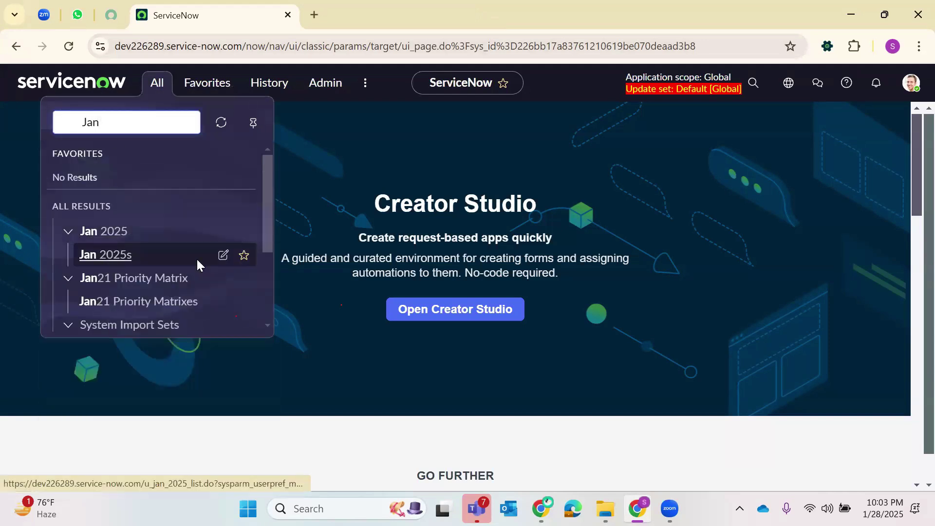
right_click(110, 255)
left_click(192, 268)
left_click(417, 5)
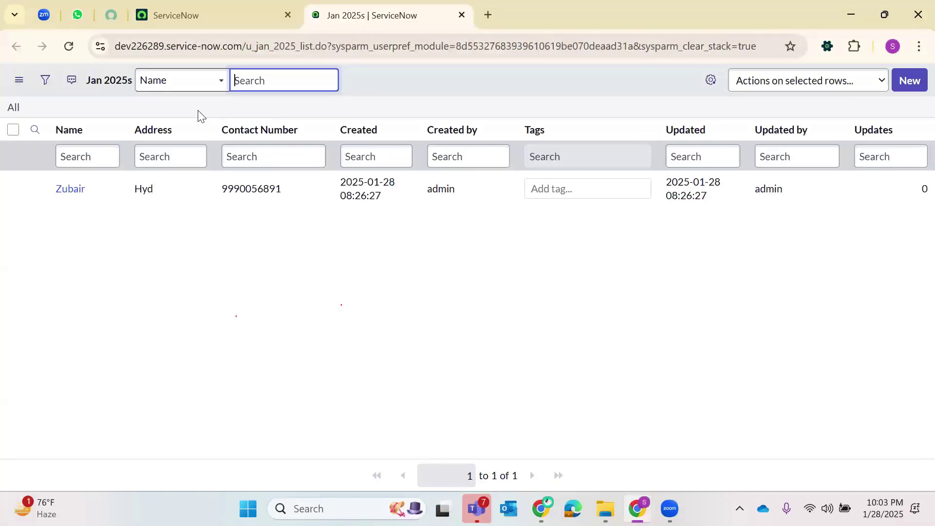
left_click(891, 83)
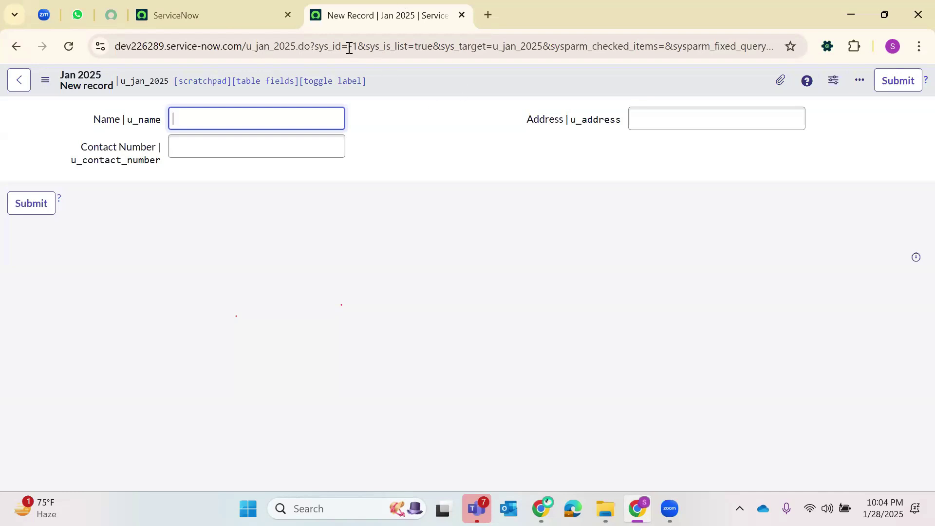
- Enter the new record's name, contact number and address, and save it from the header menu
left_click(330, 44)
left_click_drag(330, 44, 362, 45)
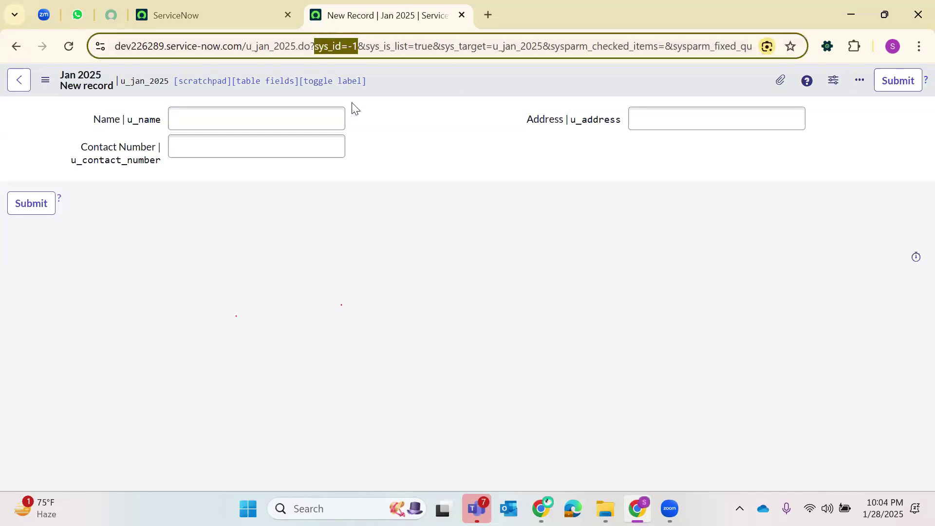
left_click(244, 121)
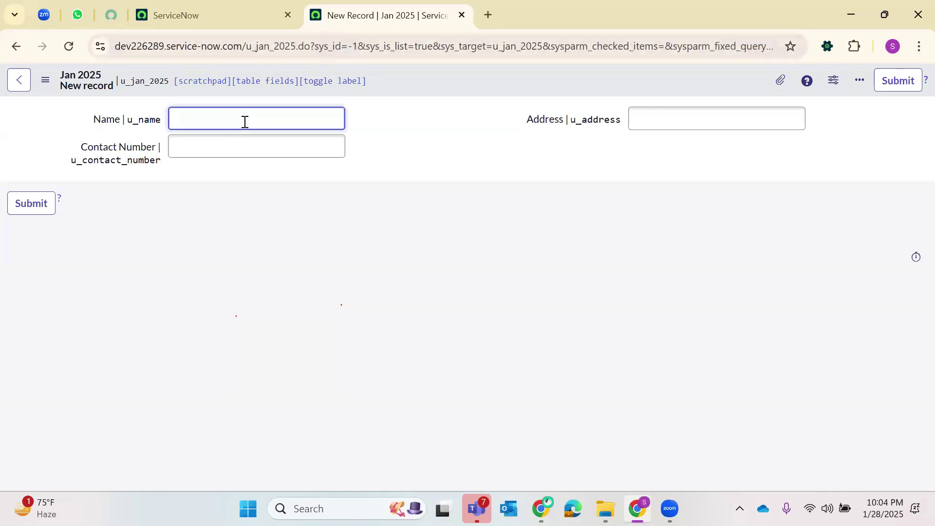
type("Krish")
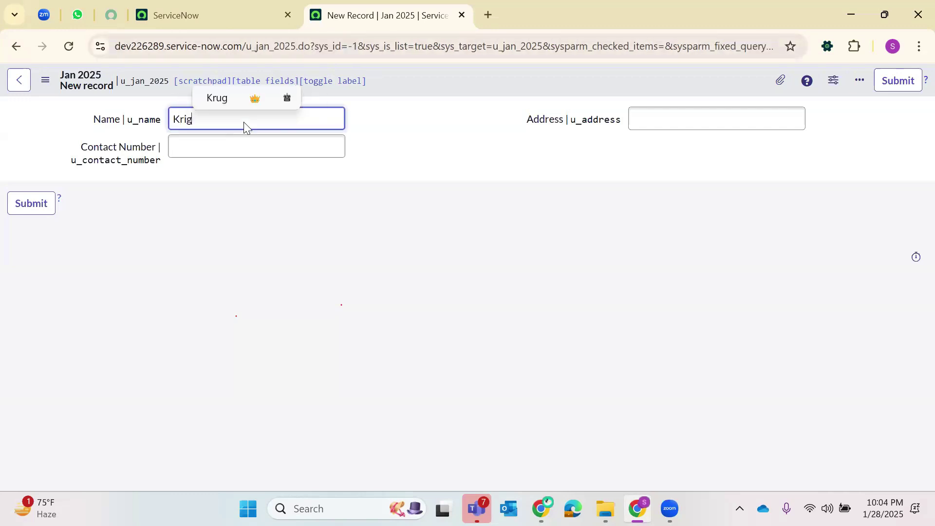
type("na")
left_click(249, 147)
type("123")
left_click(701, 115)
type("Hyd")
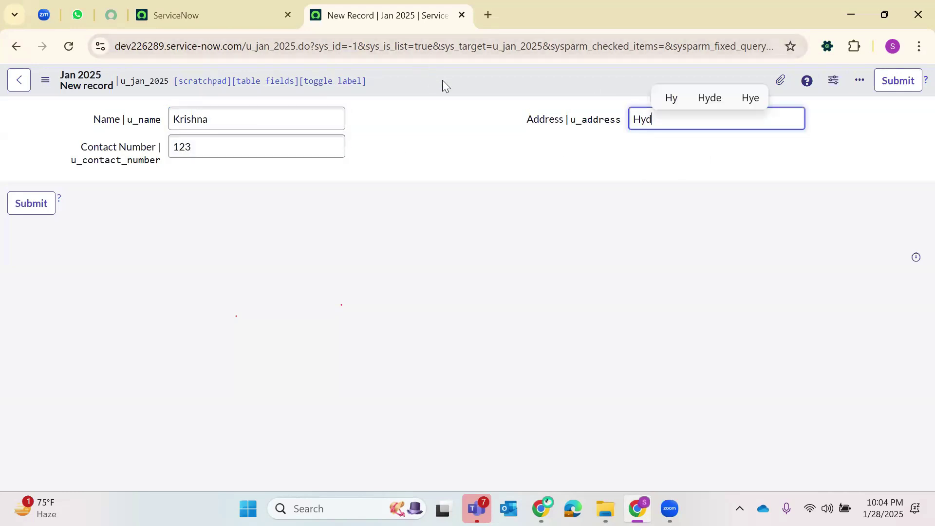
right_click(442, 80)
left_click(484, 89)
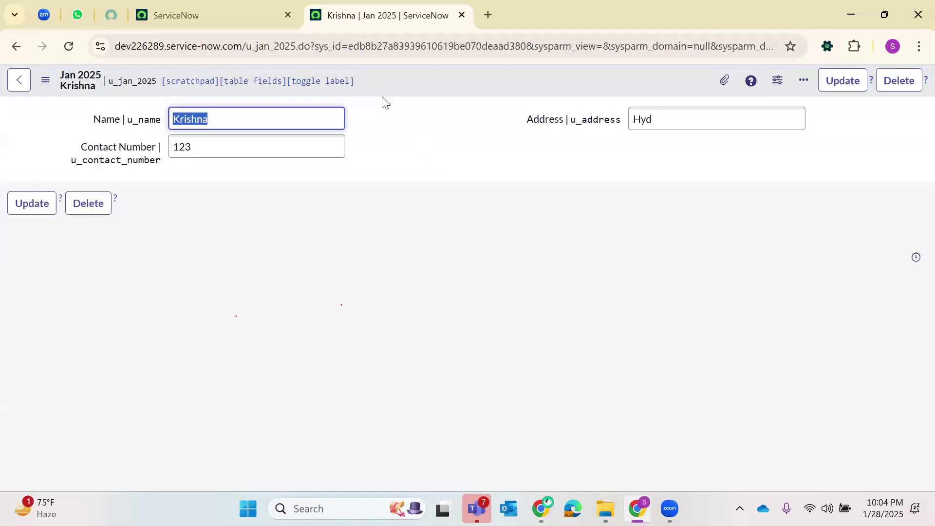
double_click(383, 39)
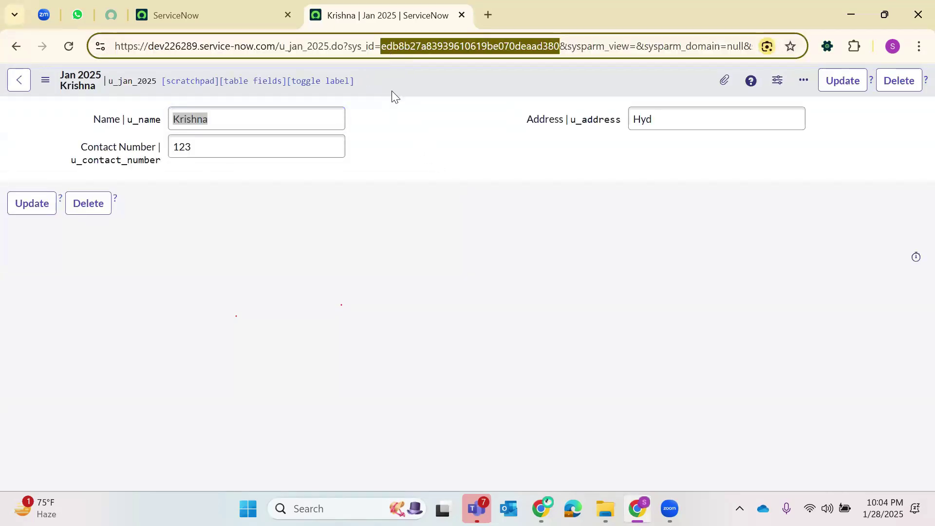
- Open Configure > Form Layout for the Jan 2025 form
right_click(417, 81)
mouse_move(506, 162)
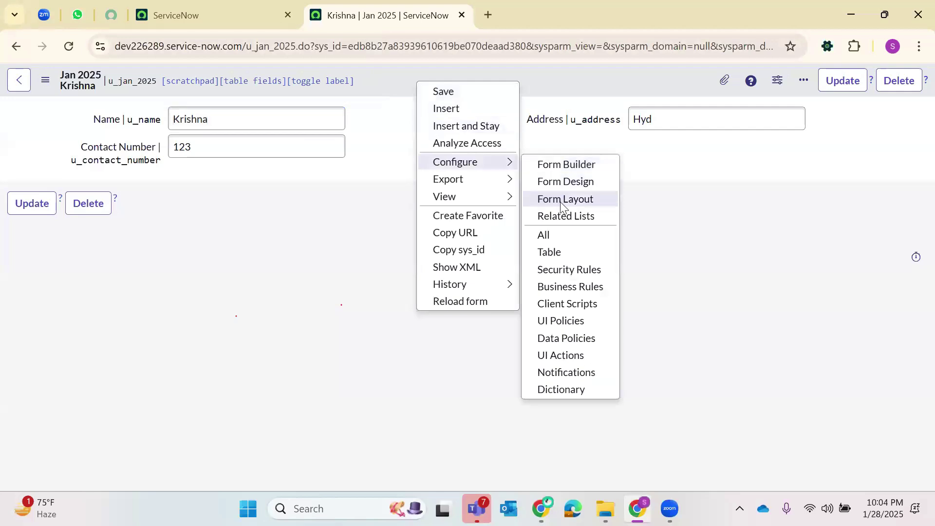
left_click(575, 168)
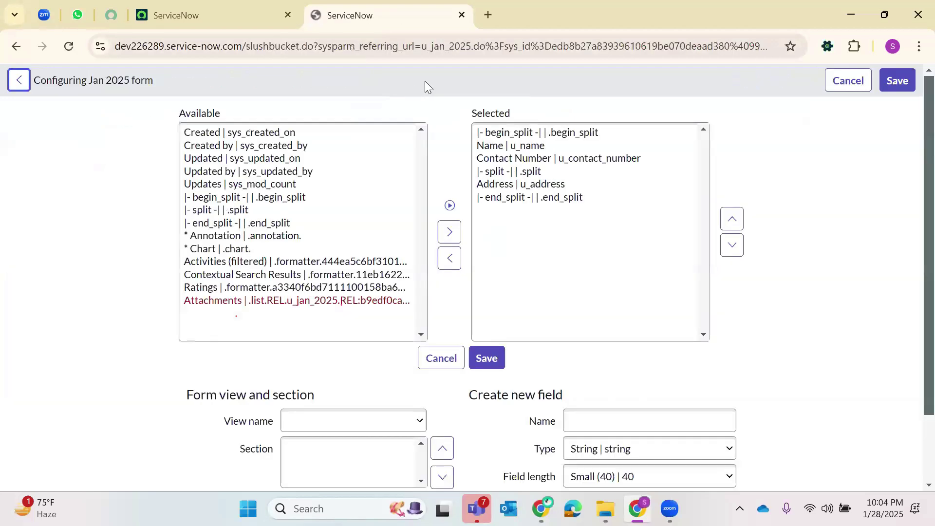
- Move Created, Created by, Updated, Updated by and Updates into Selected and save the layout
left_click(240, 131)
left_click(223, 145)
left_click(224, 133)
left_click(224, 146)
left_click(223, 162)
left_click(224, 172)
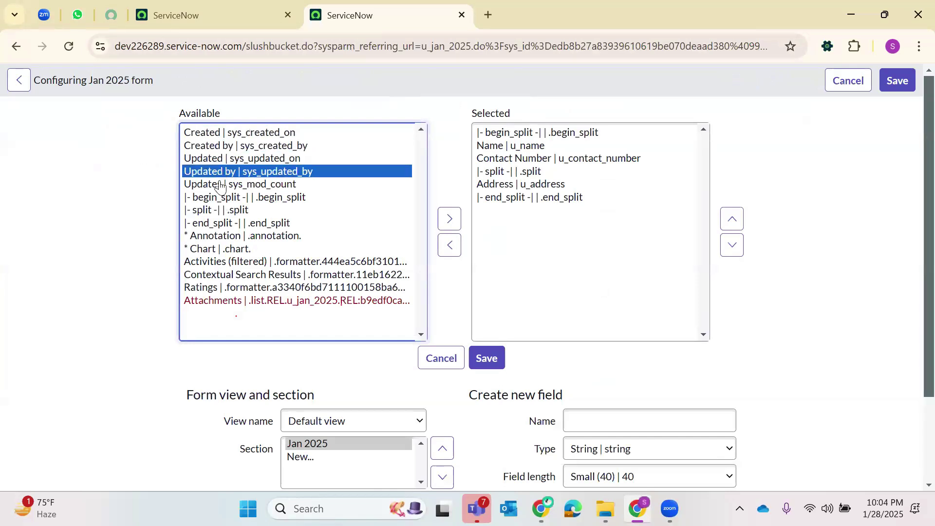
left_click(220, 185)
left_click(236, 136)
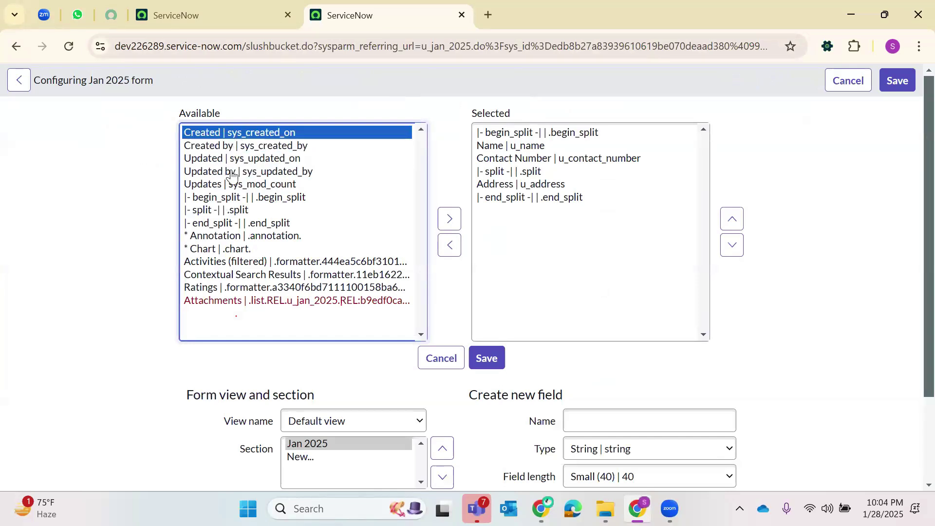
left_click(224, 184, "shift")
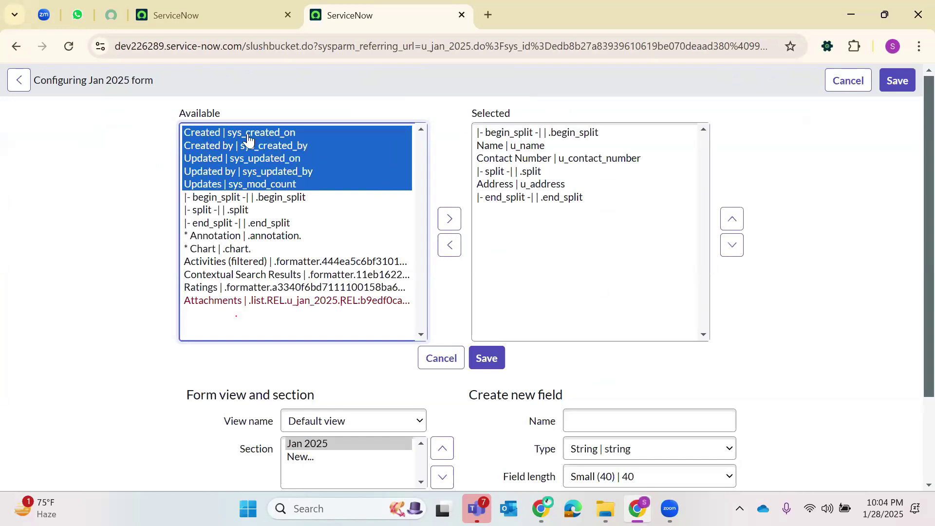
left_click(449, 218)
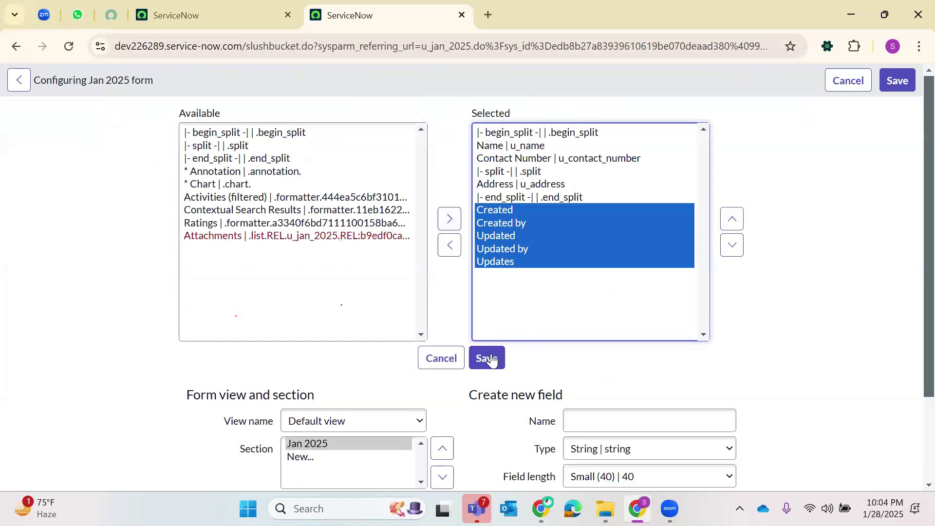
left_click(489, 357)
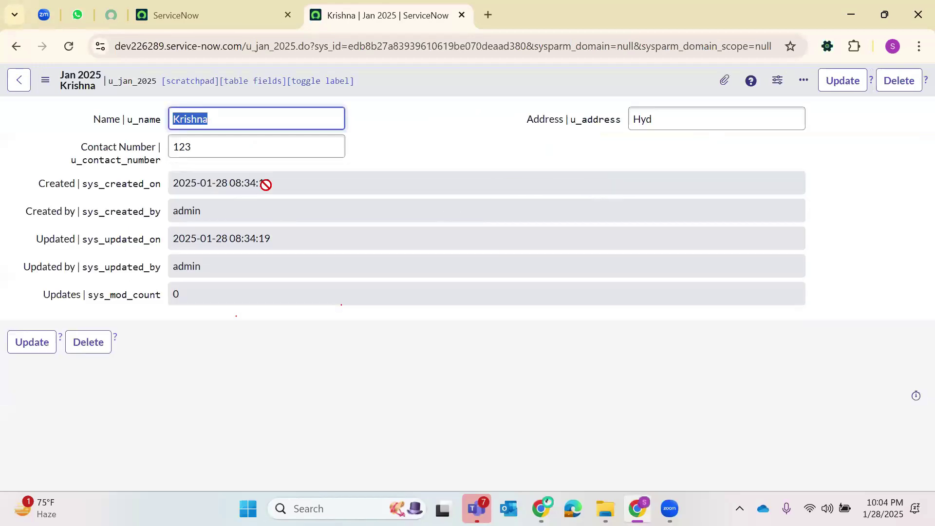
- Review the record's Created, Created by, Updated, Updated by and Updates values
triple_click(268, 183)
triple_click(214, 217)
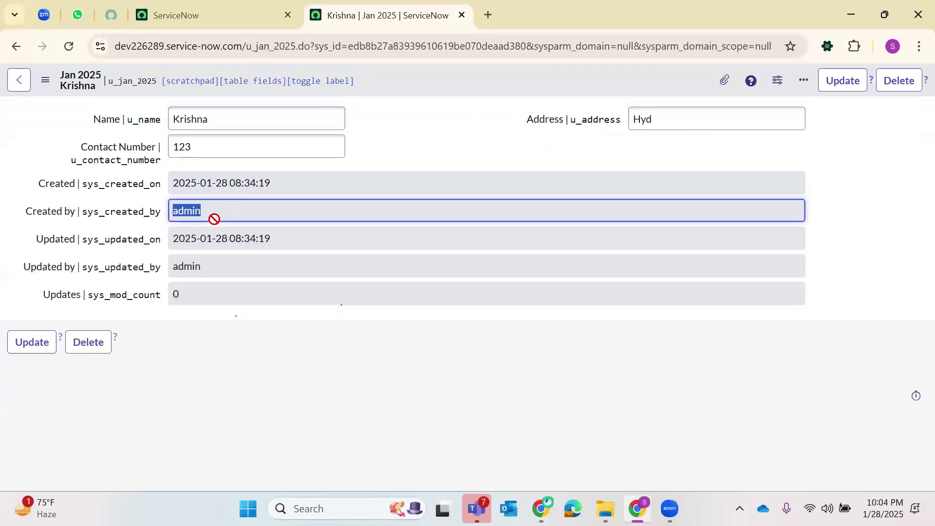
triple_click(213, 238)
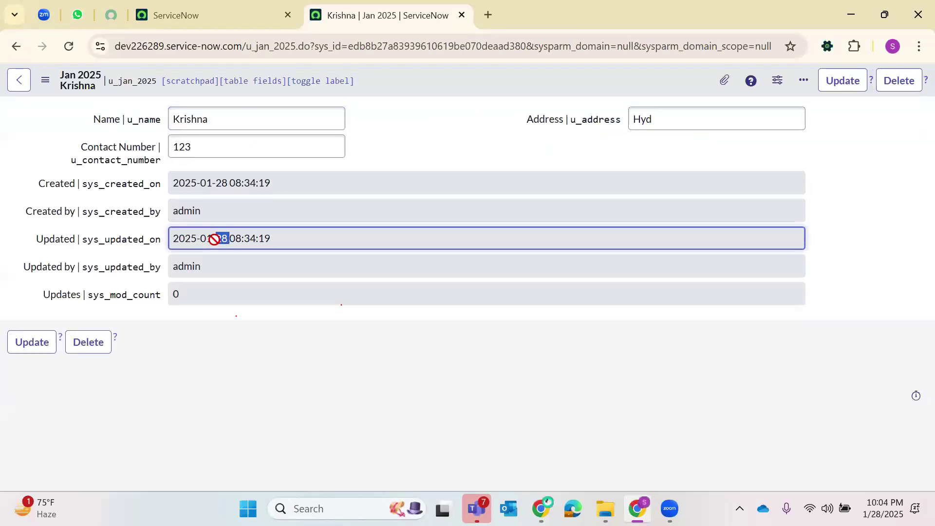
triple_click(231, 268)
left_click(212, 292)
- Append 9 to the contact number, save, and confirm the Updates count is now 1
left_click(201, 140)
type("9")
right_click(406, 80)
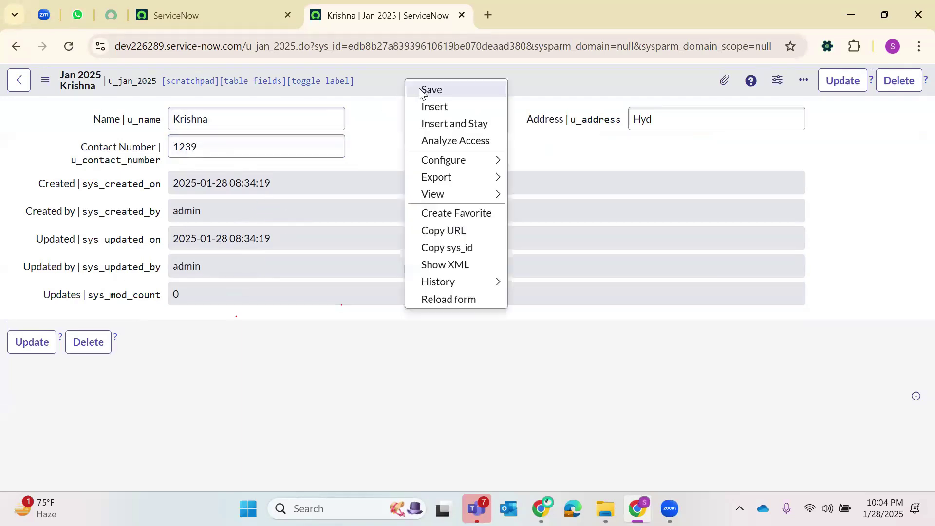
left_click(431, 90)
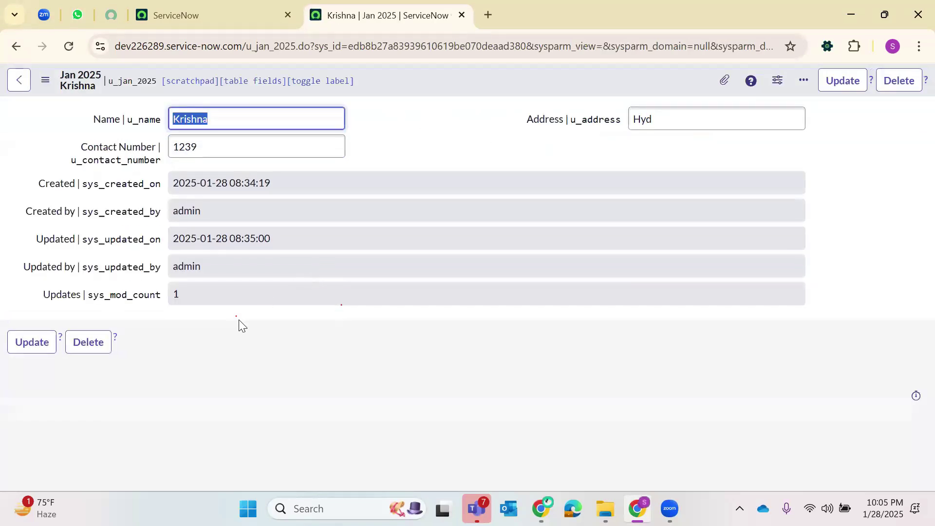
left_click(190, 294)
left_click(212, 138)
double_click(198, 294)
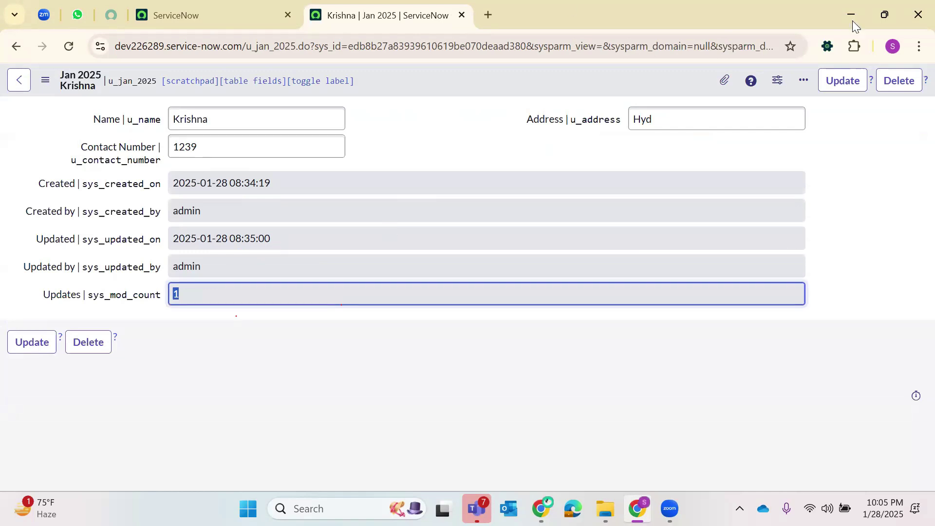
left_click(16, 45)
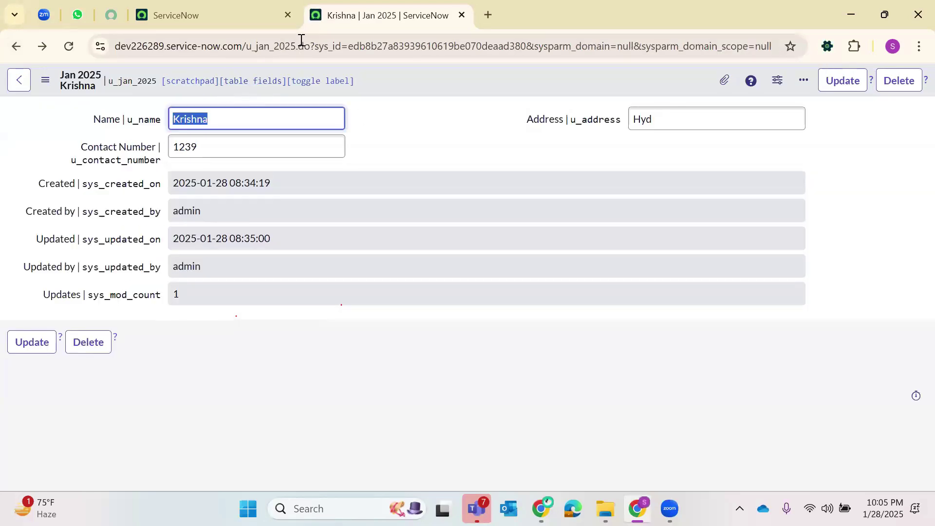
- Change the address to u_jan_2025_list to load the Jan 2025s list
left_click_drag(298, 47, 788, 43)
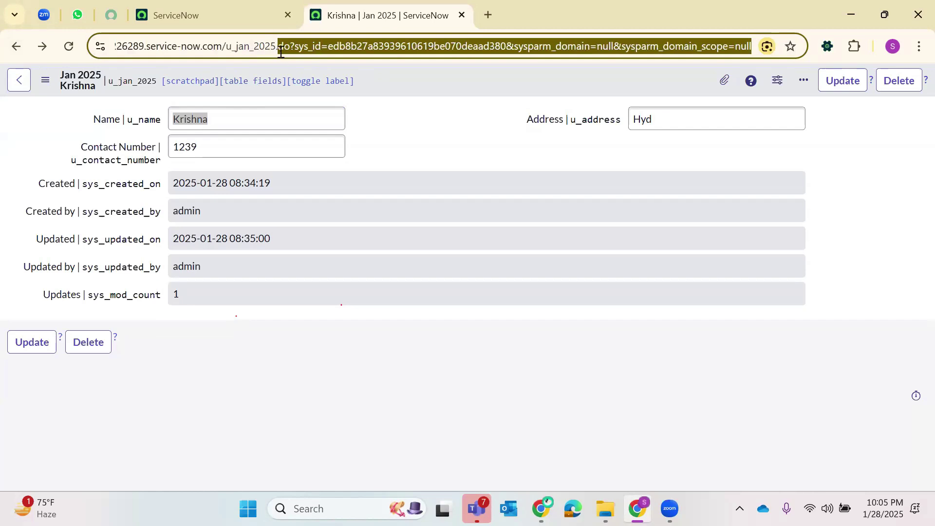
key("BackSpace")
key("BackSpace")
type("_list")
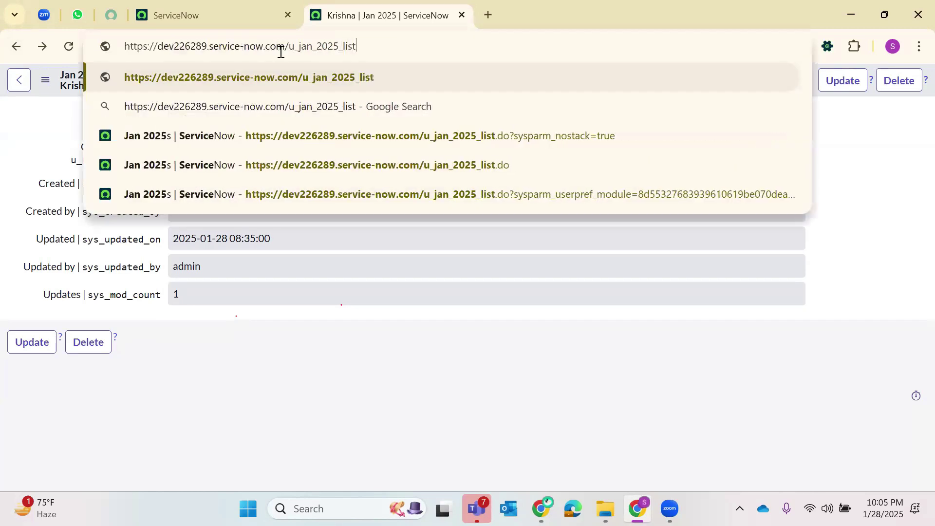
key("Return")
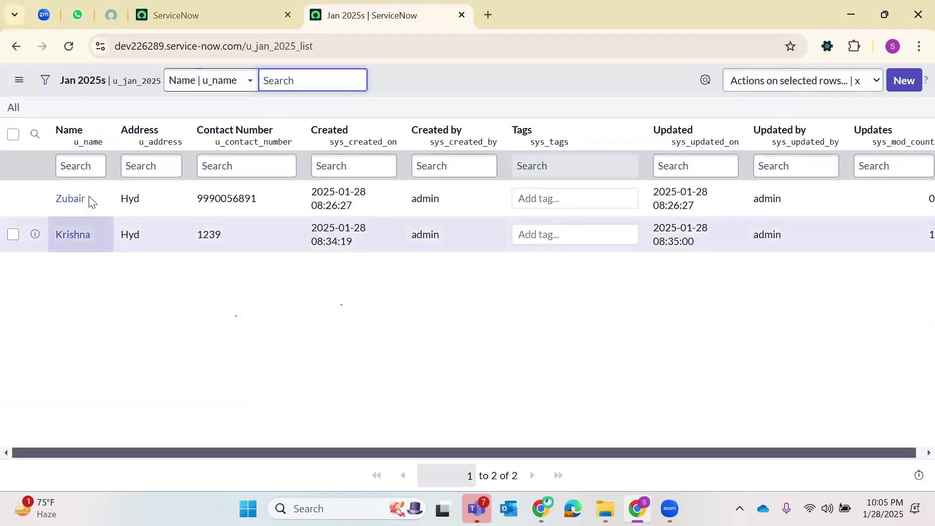
- Review the edited record's row: contact number 1239, 1 update, created and updated by admin
left_click(148, 289)
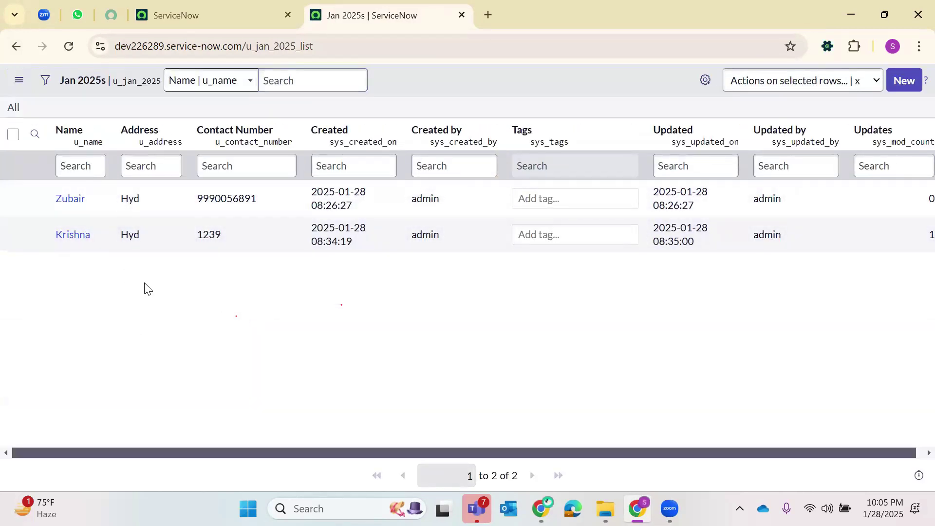
left_click(204, 249)
left_click_drag(177, 444, 220, 442)
left_click(920, 235)
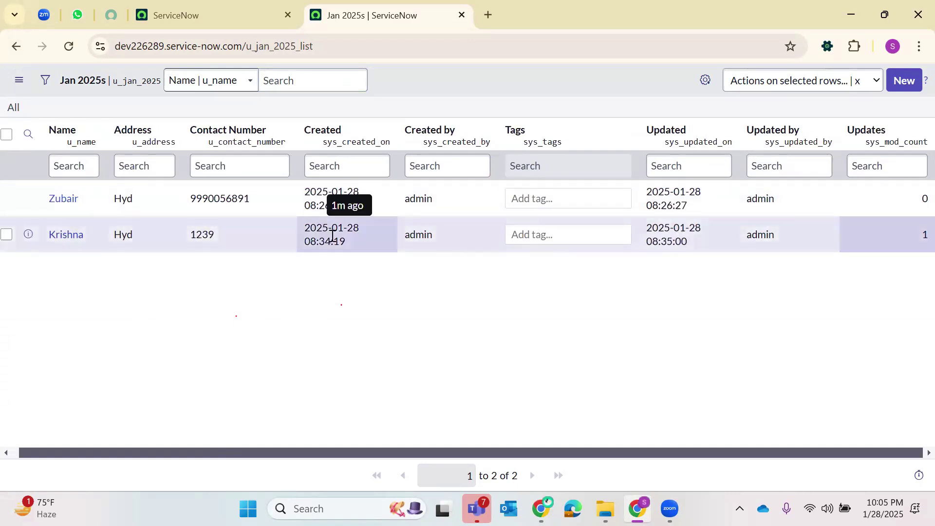
double_click(416, 236)
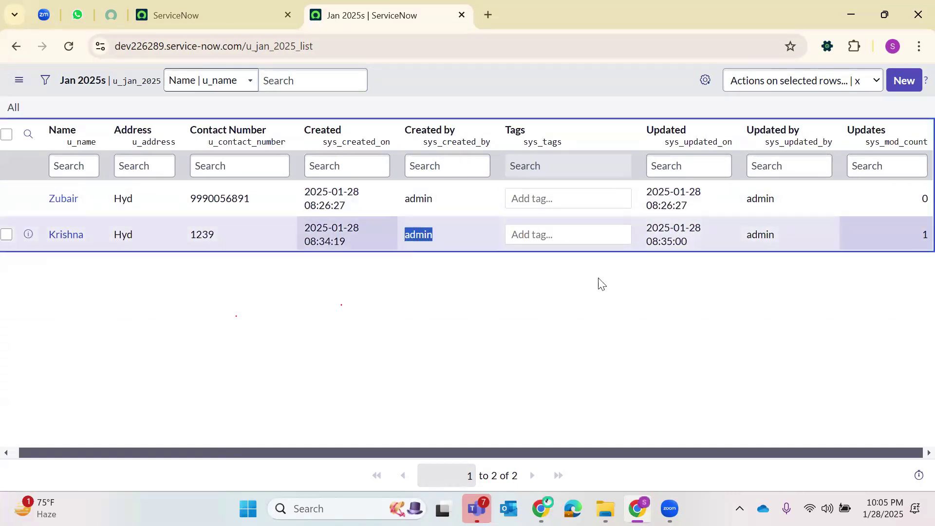
double_click(742, 234)
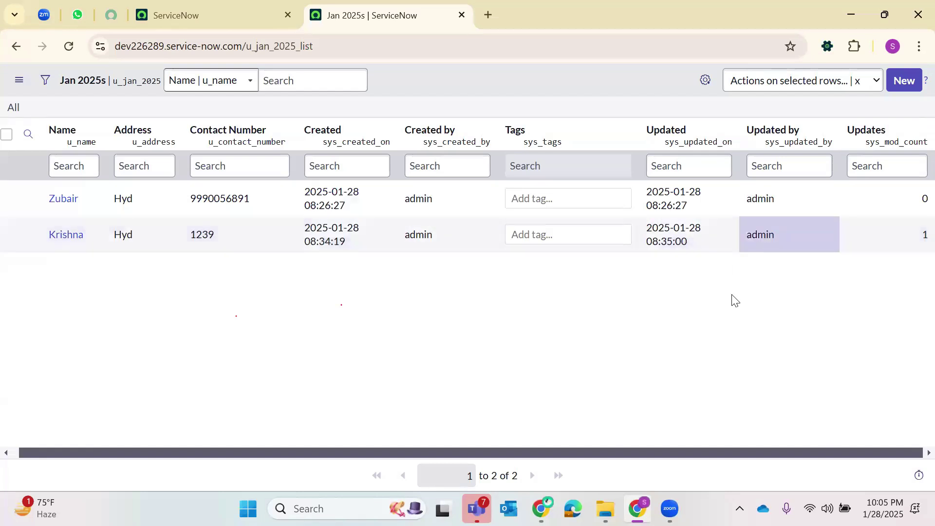